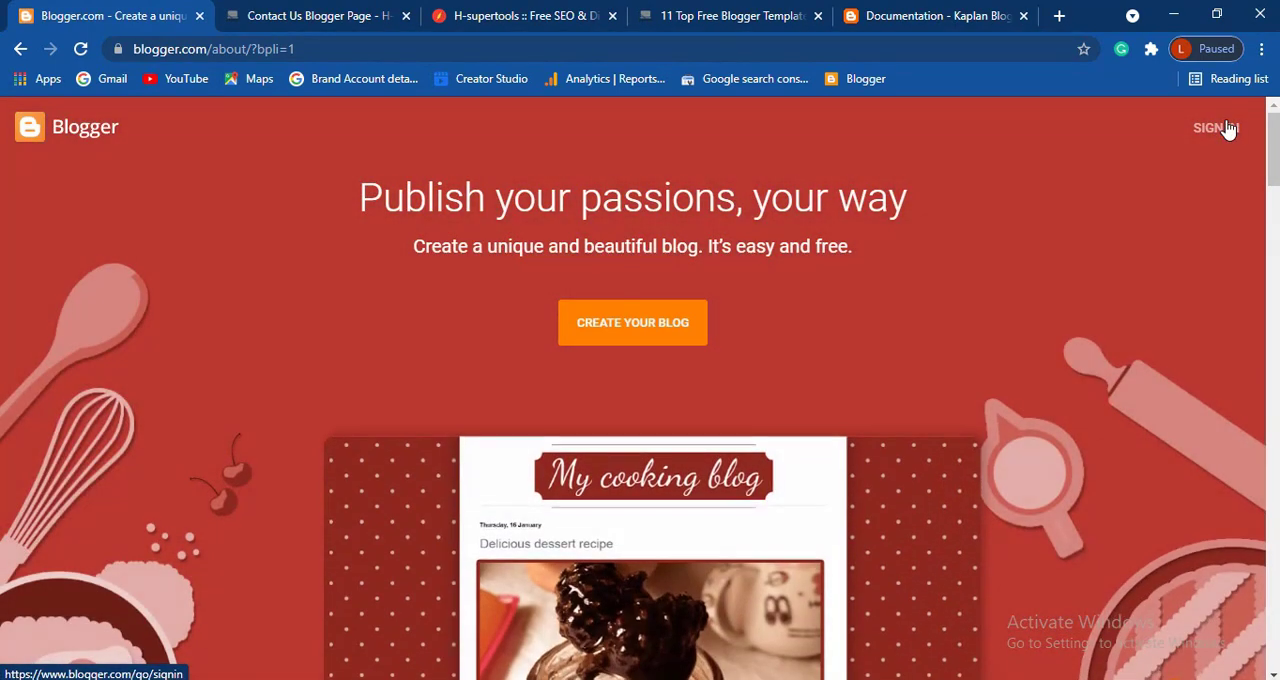
- Sign in to Blogger with the listed Google account, entering the account password
left_click(1227, 129)
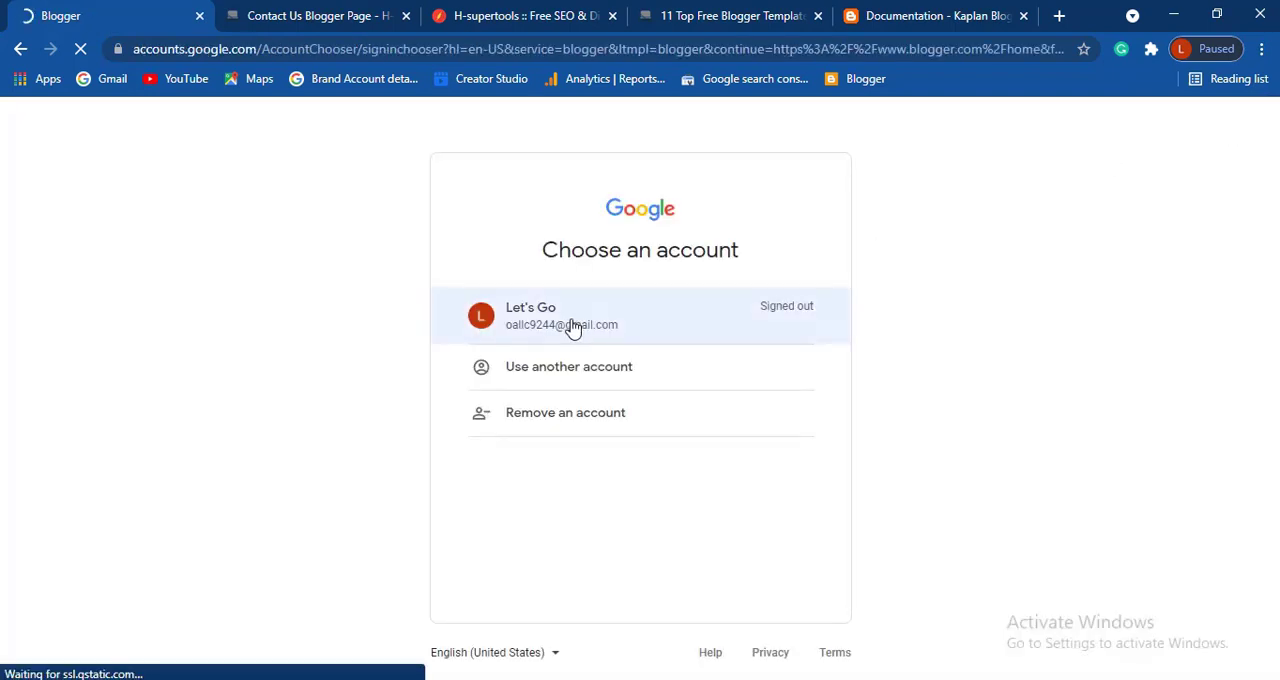
left_click(573, 327)
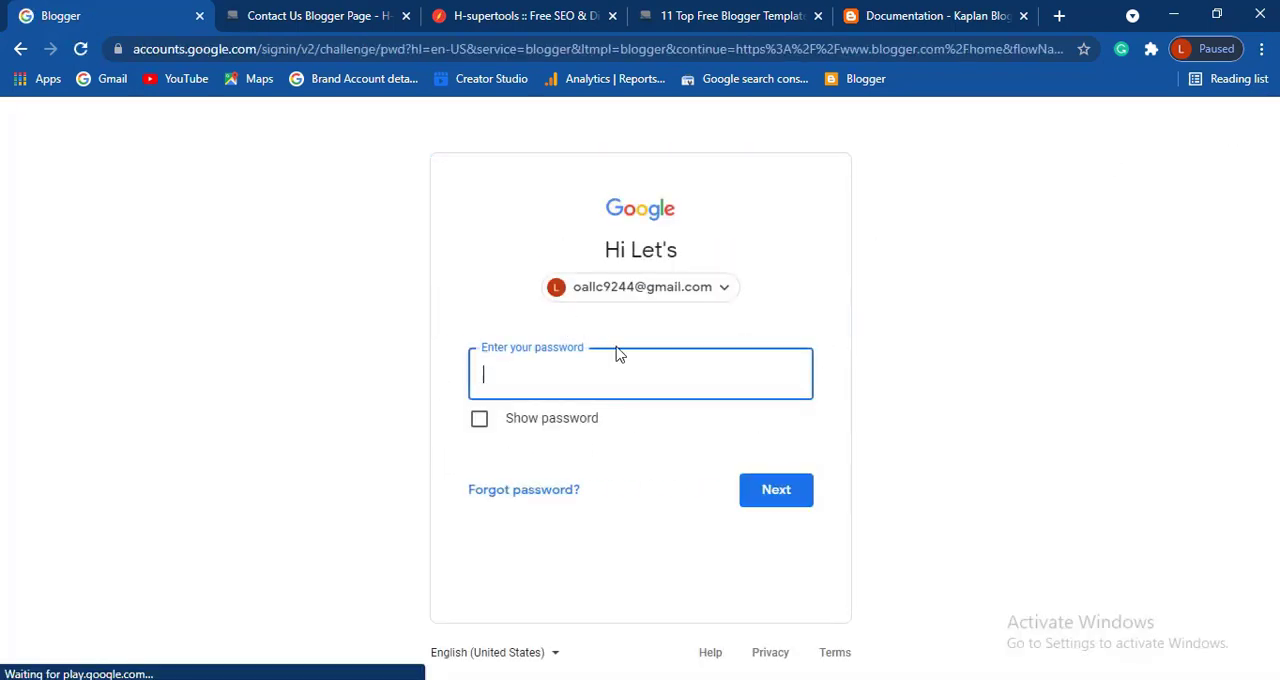
type("••")
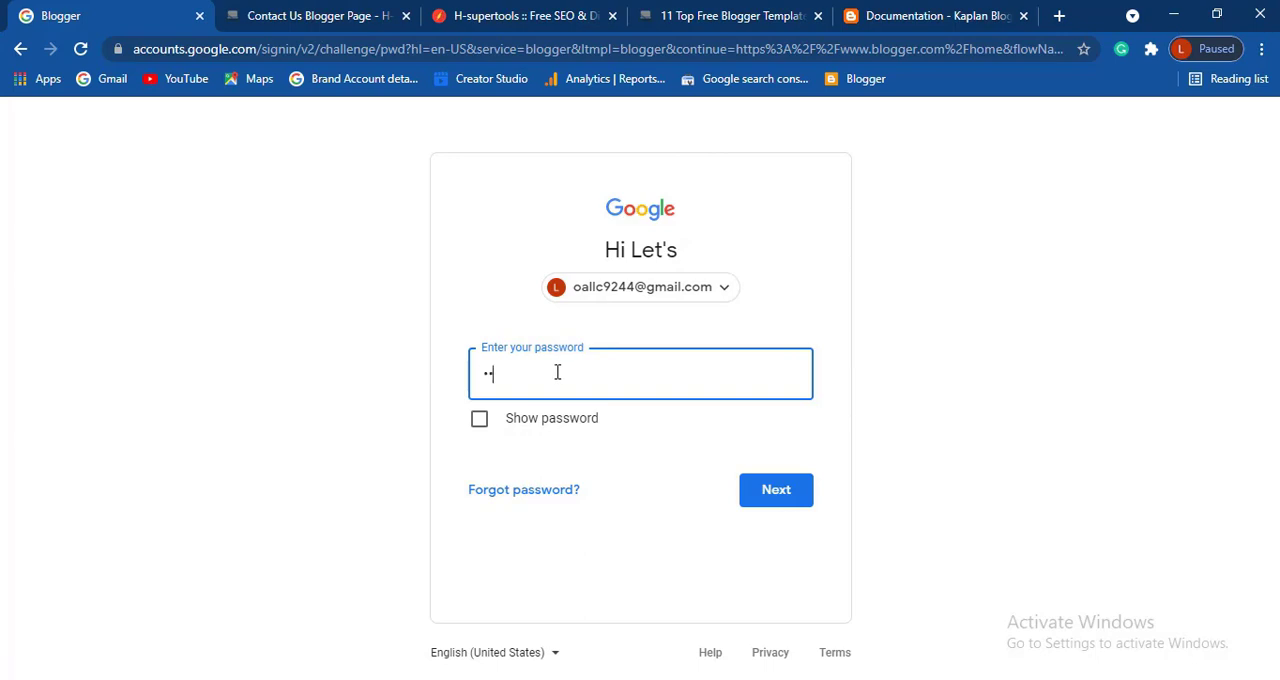
key("BackSpace")
key("BackSpace")
type("••••••••••••••")
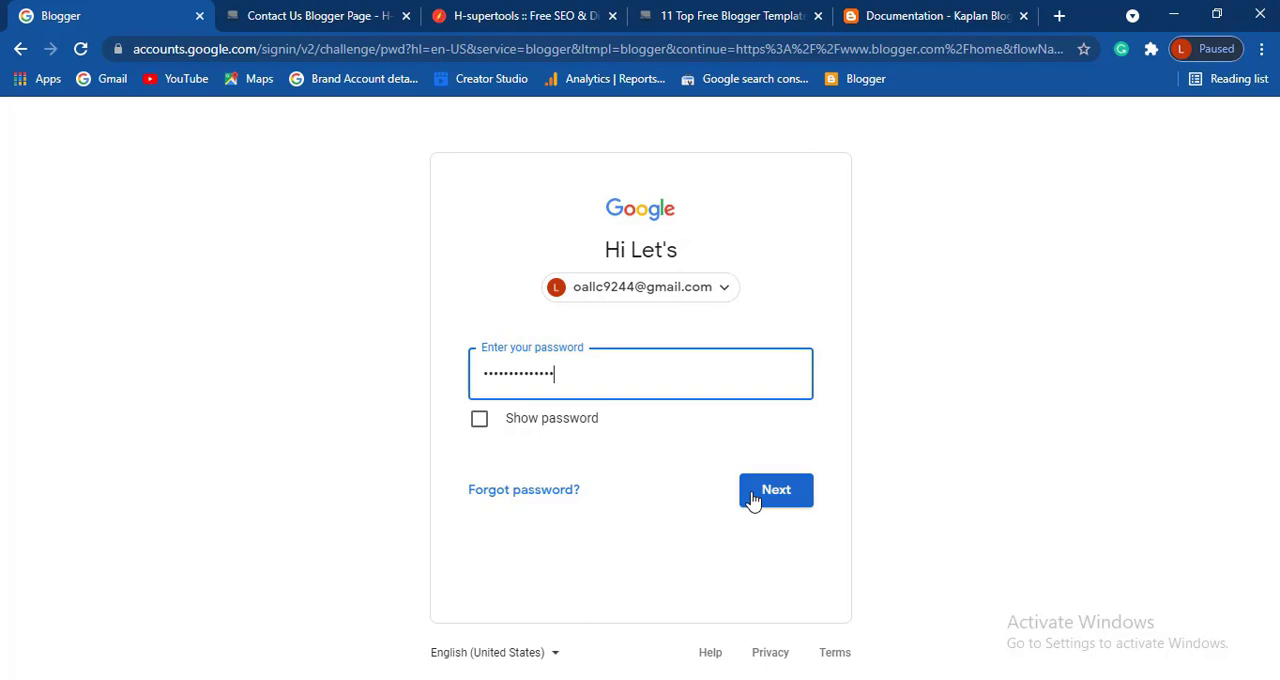
left_click(752, 500)
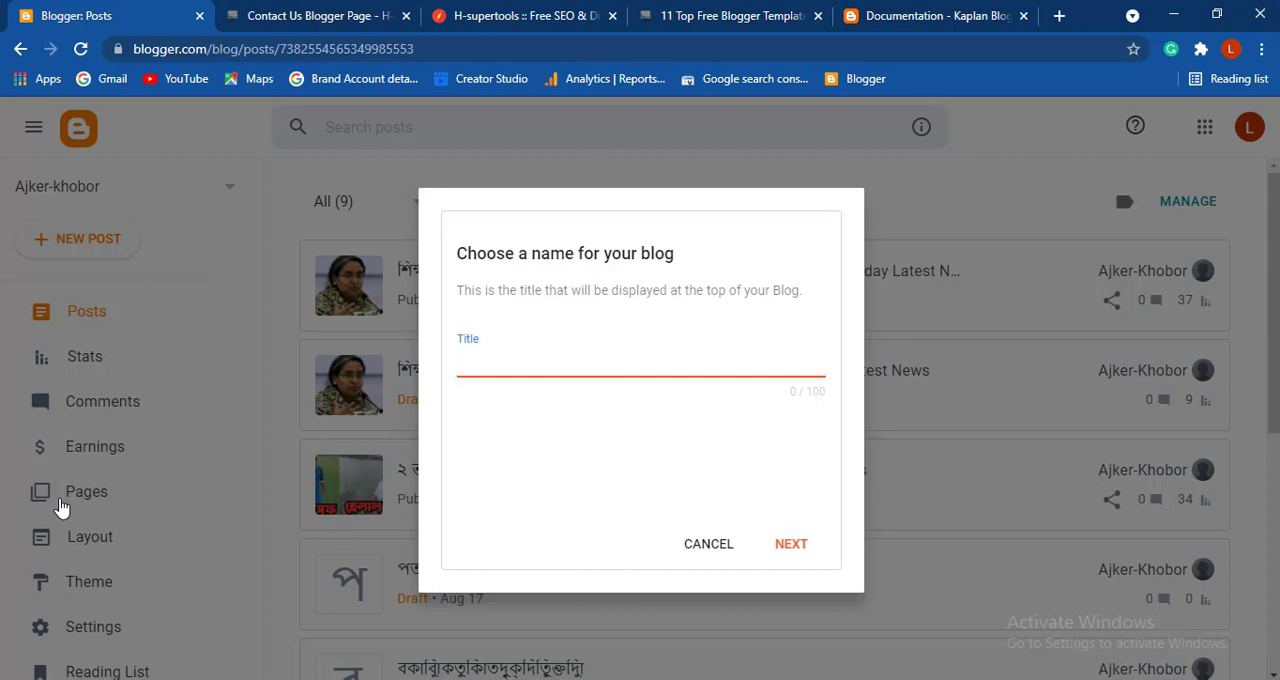
- Create a blog titled "Newbd" with the address newsbd12hours.blogspot.com and open the live blog
type("News")
key("Return")
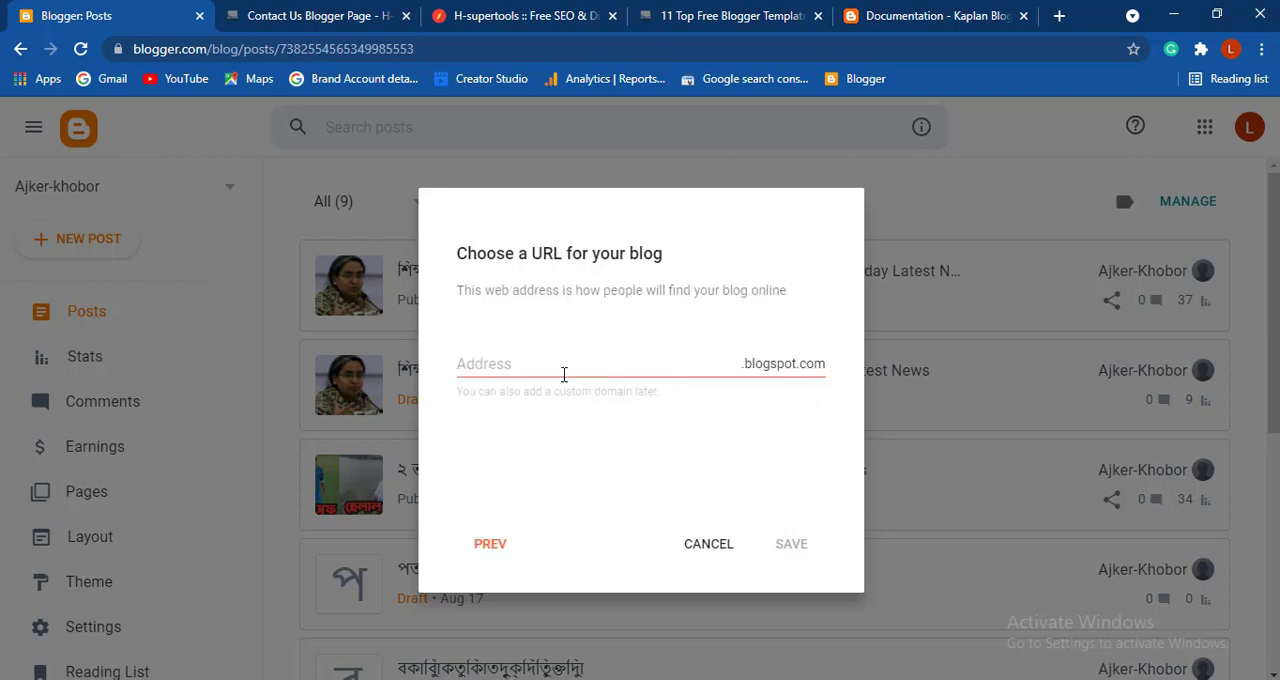
left_click(543, 368)
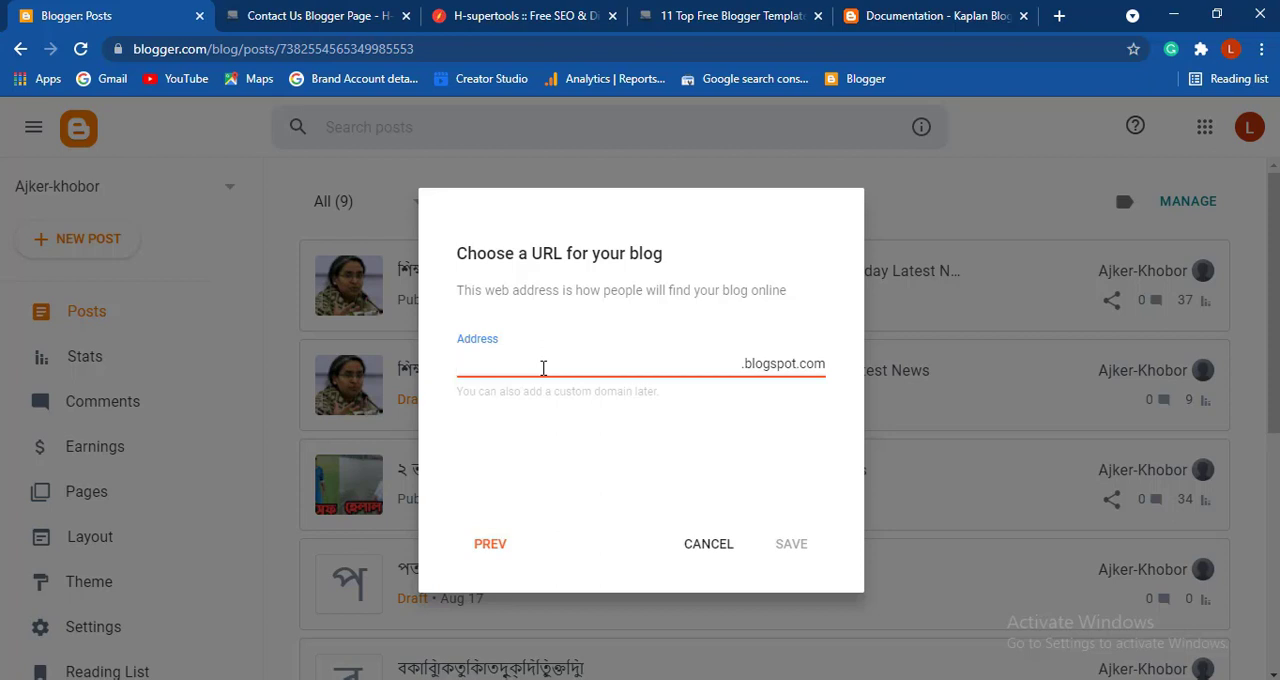
type("newsbd12hours")
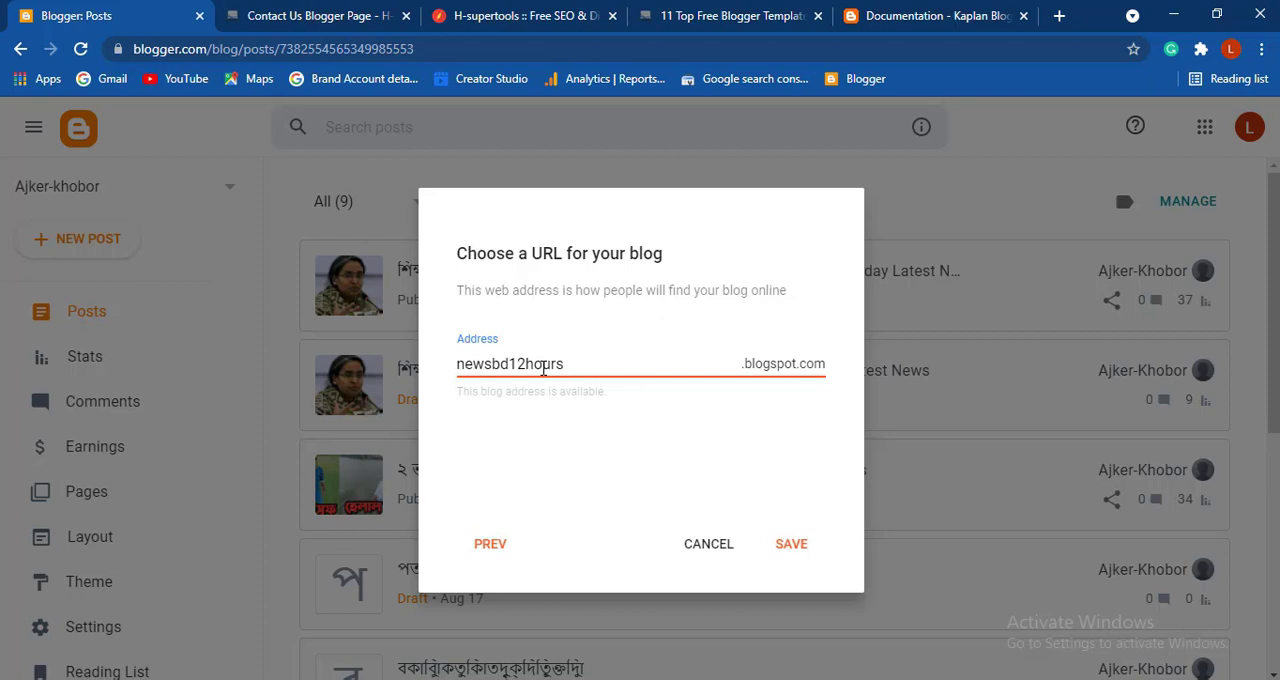
left_click(789, 548)
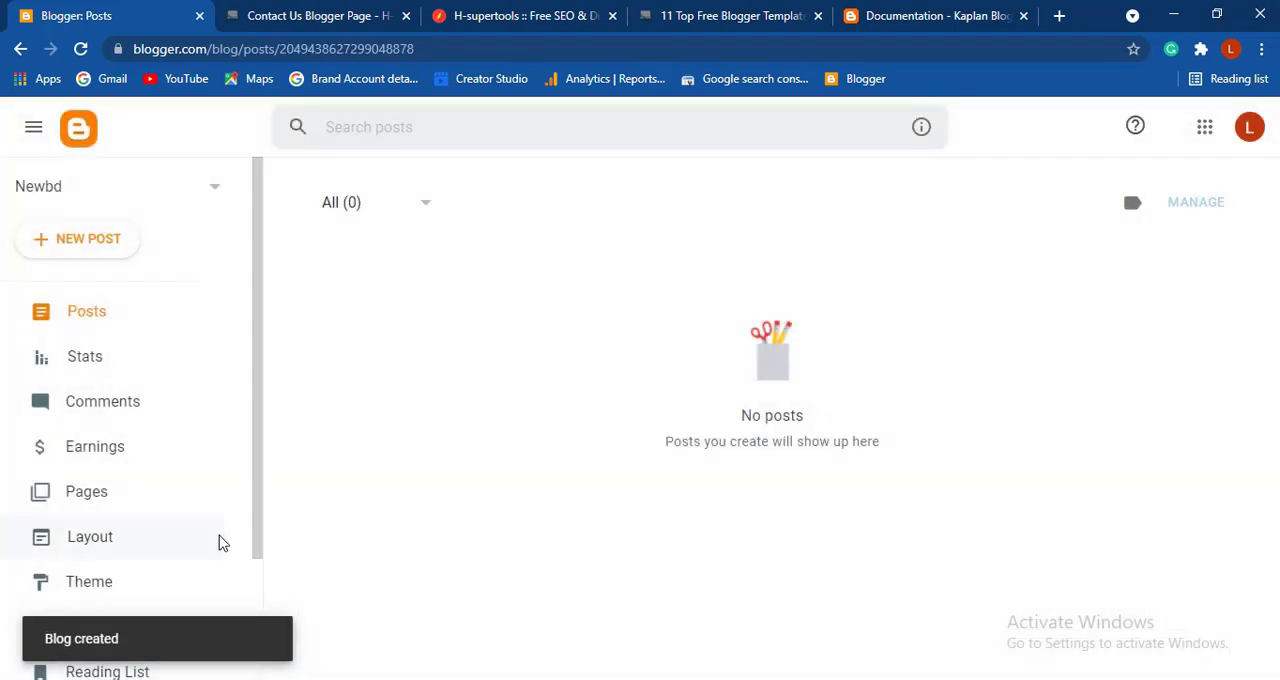
scroll(218, 543, "down", 2)
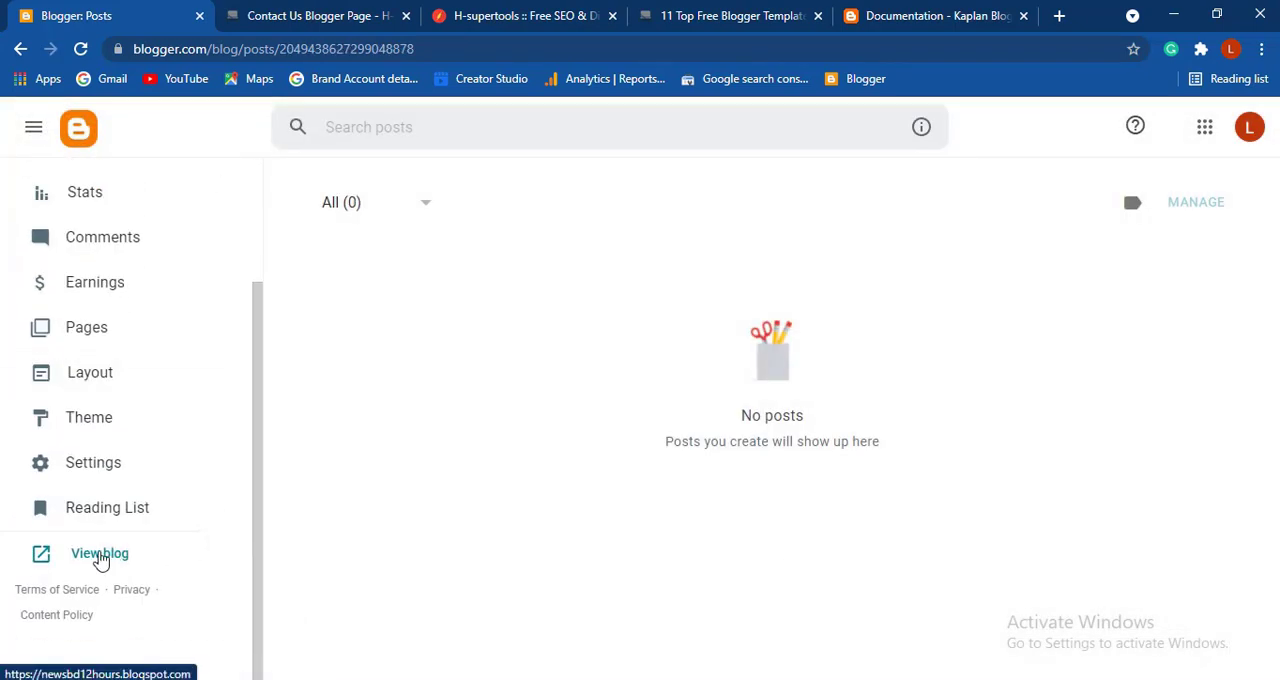
left_click(100, 556)
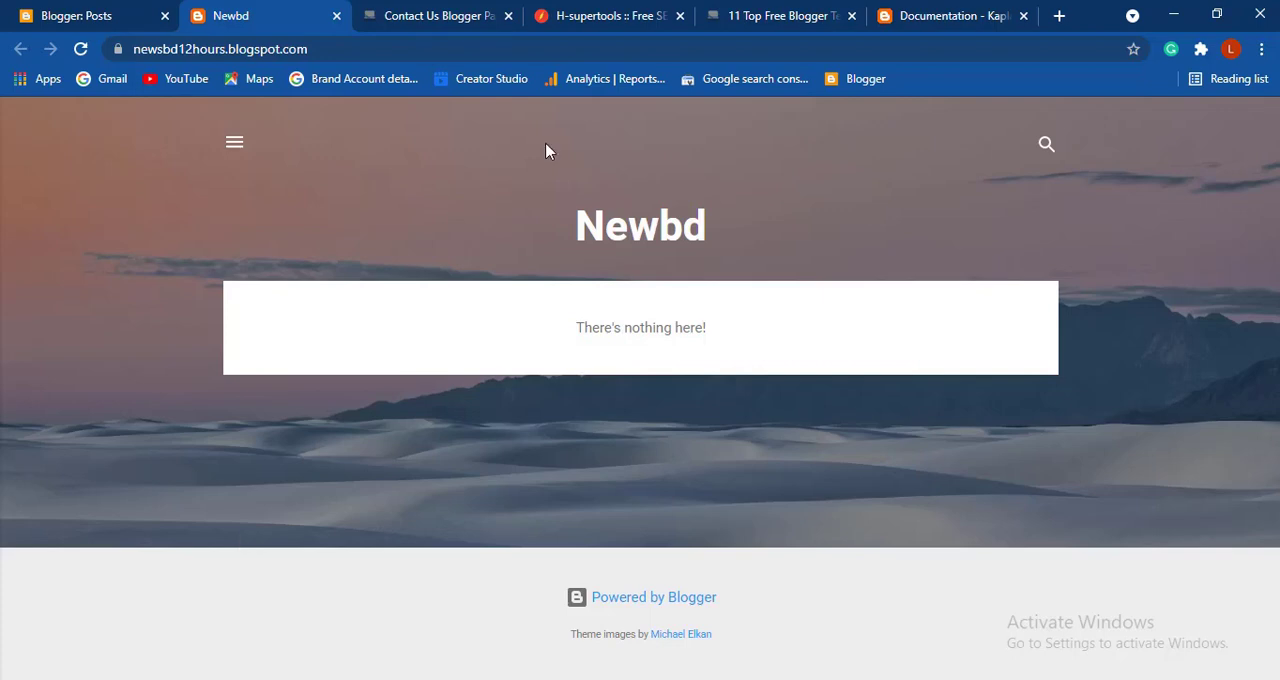
- Look through the free Blogger templates article for a suitable news template, including the Kaplan and FutureMag sections
left_click(757, 30)
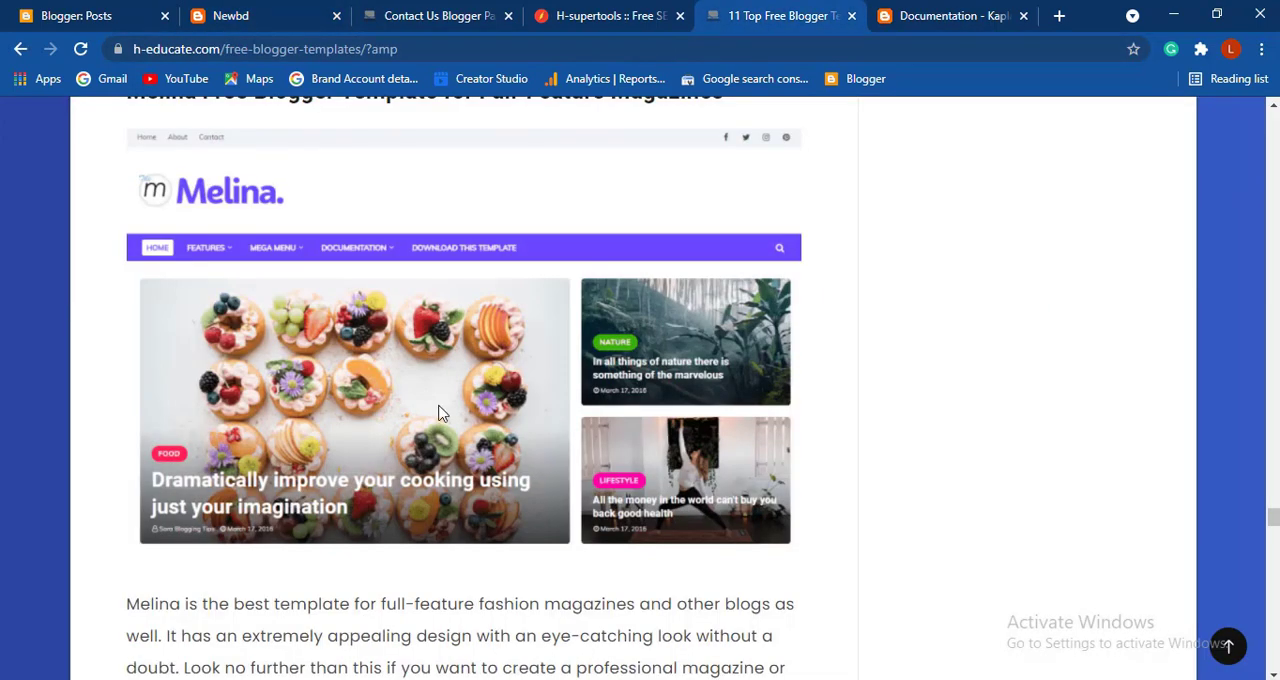
scroll(514, 408, "down", 7)
scroll(438, 408, "up", 10)
scroll(438, 412, "up", 10)
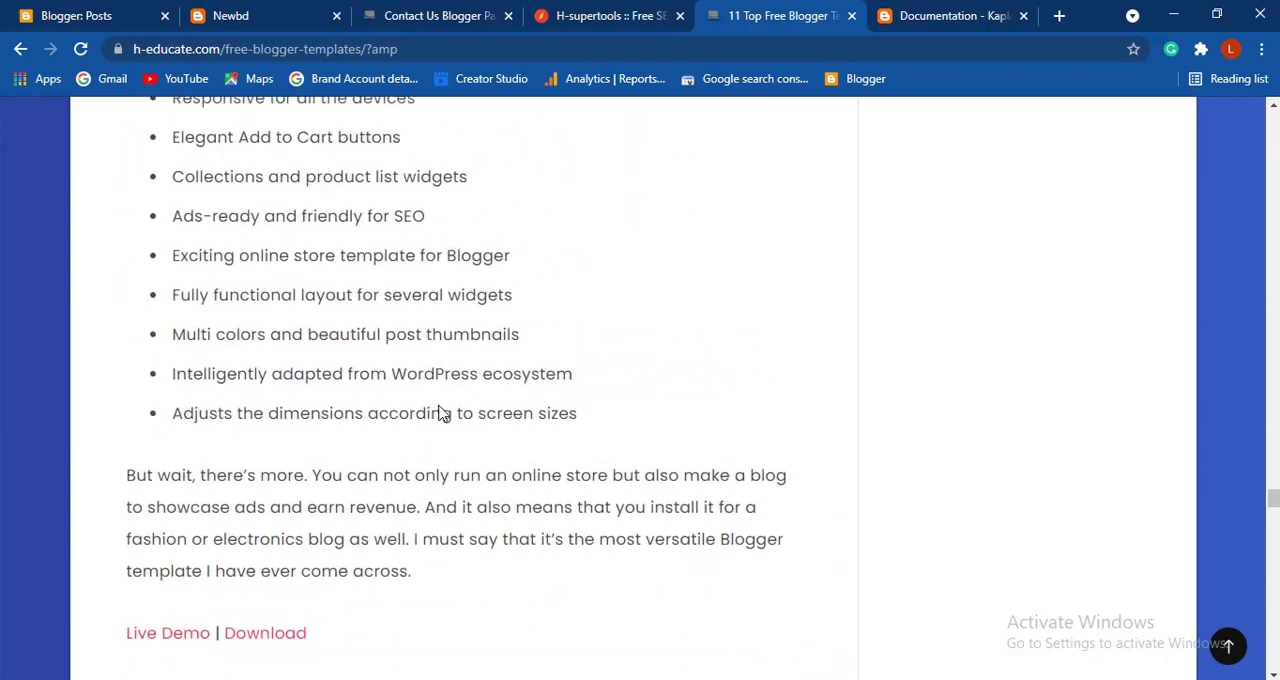
scroll(523, 412, "down", 8)
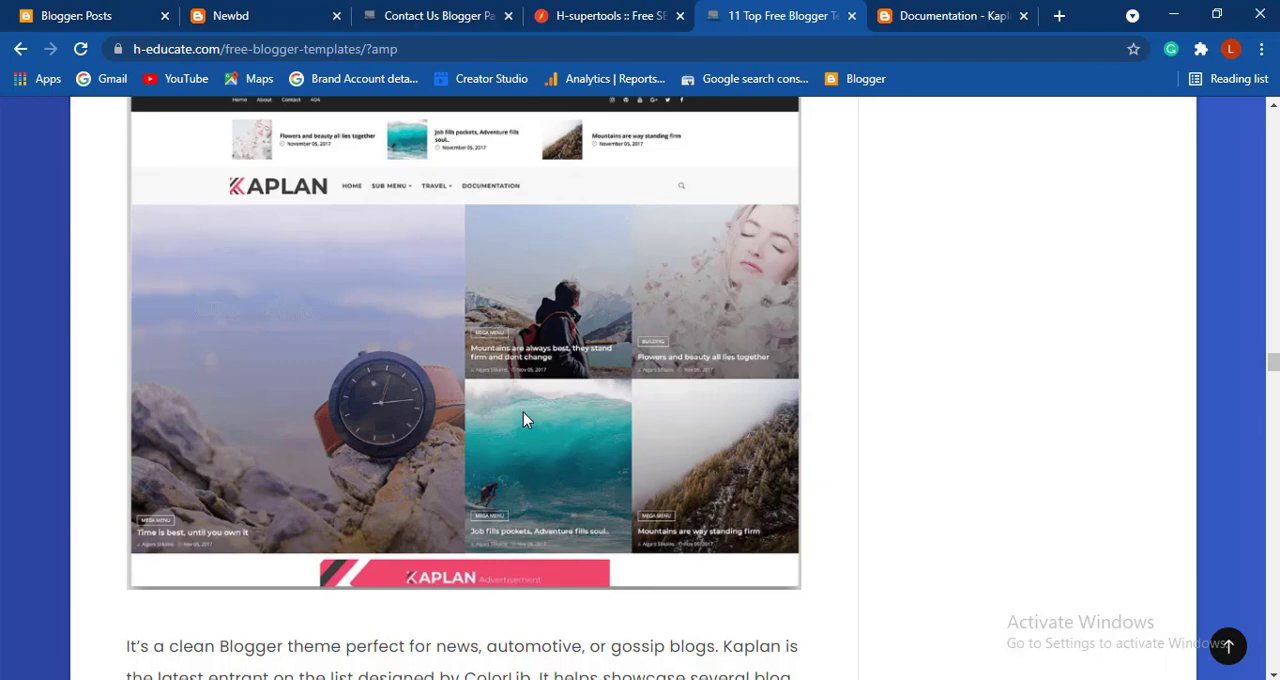
scroll(523, 418, "down", 2)
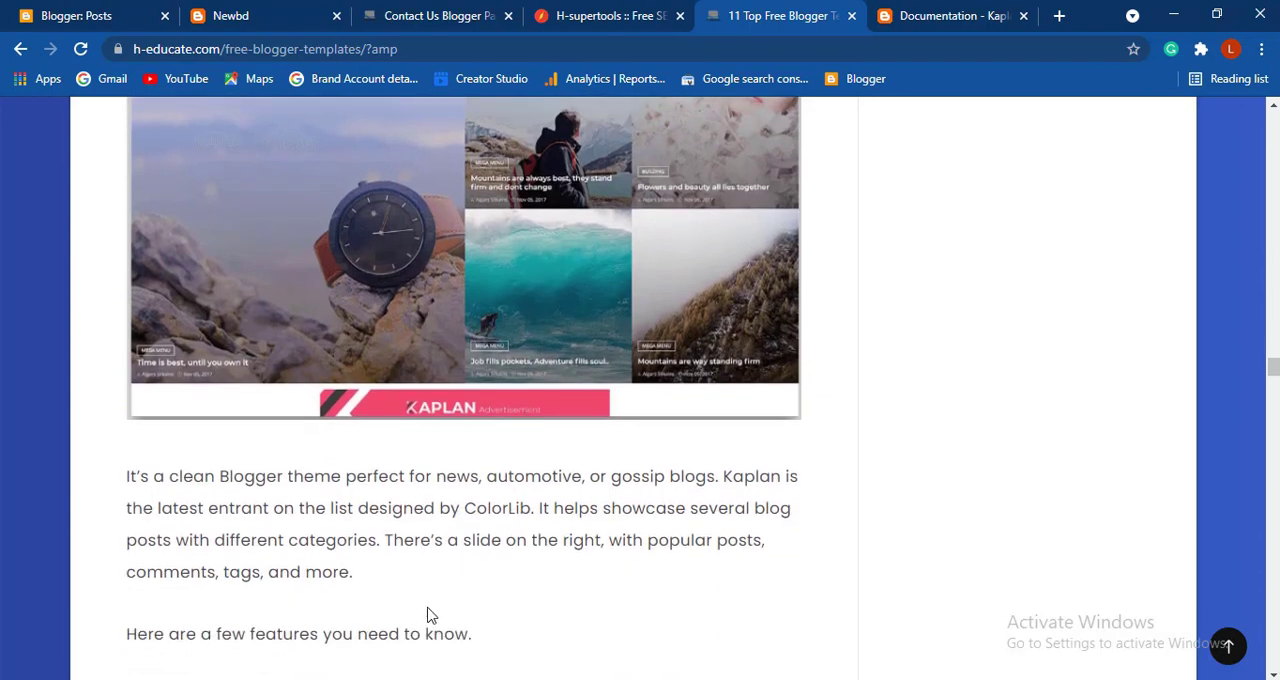
scroll(429, 611, "down", 2)
scroll(429, 606, "down", 9)
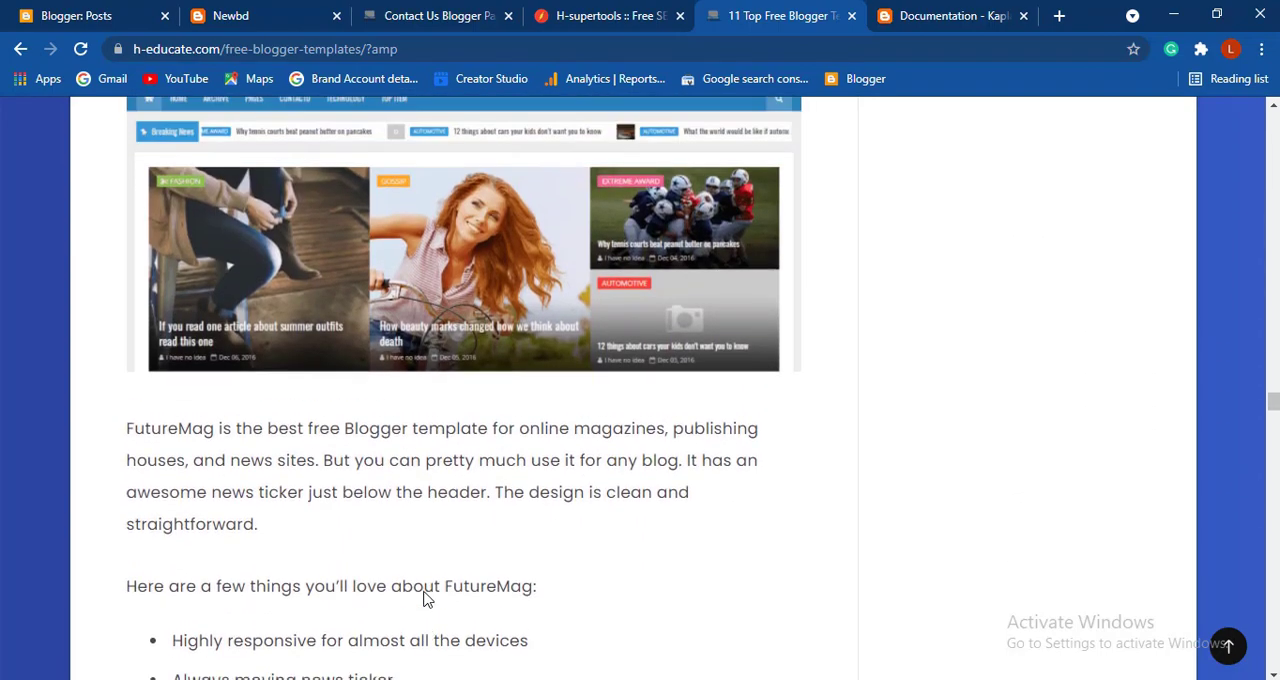
scroll(424, 598, "up", 2)
scroll(315, 325, "up", 1)
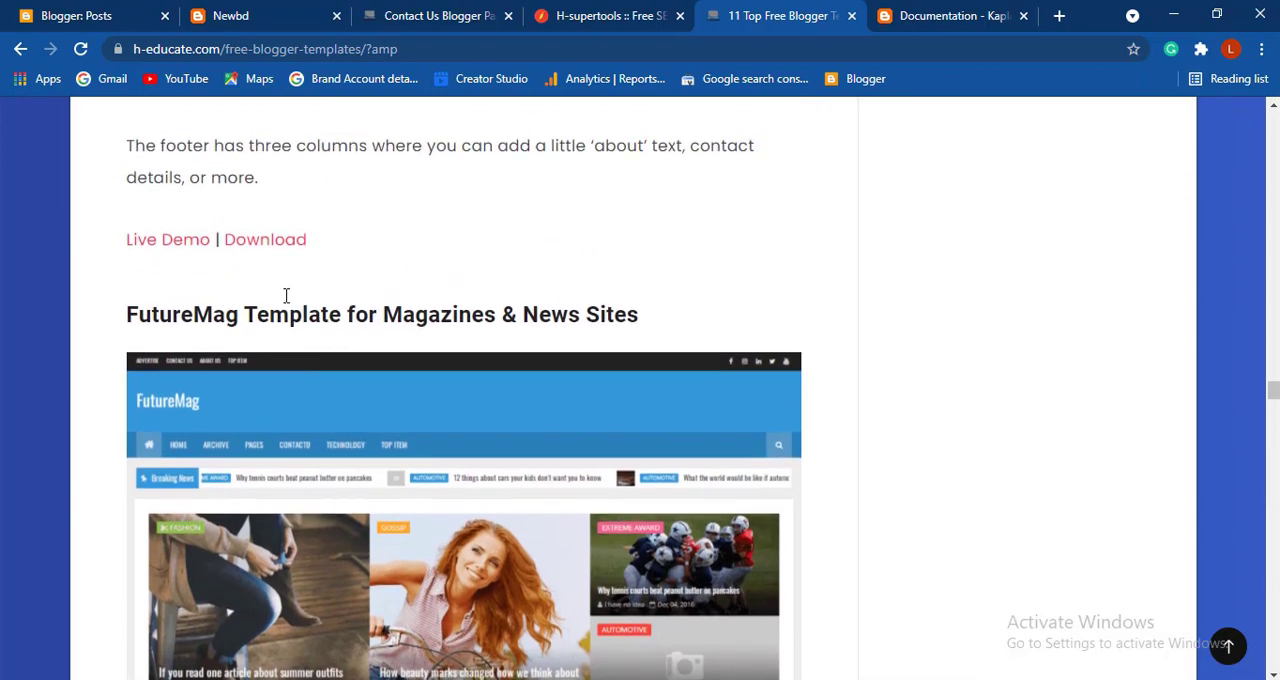
- Open the Kaplan template's live demo in a new tab and examine its home page layout
right_click(179, 250)
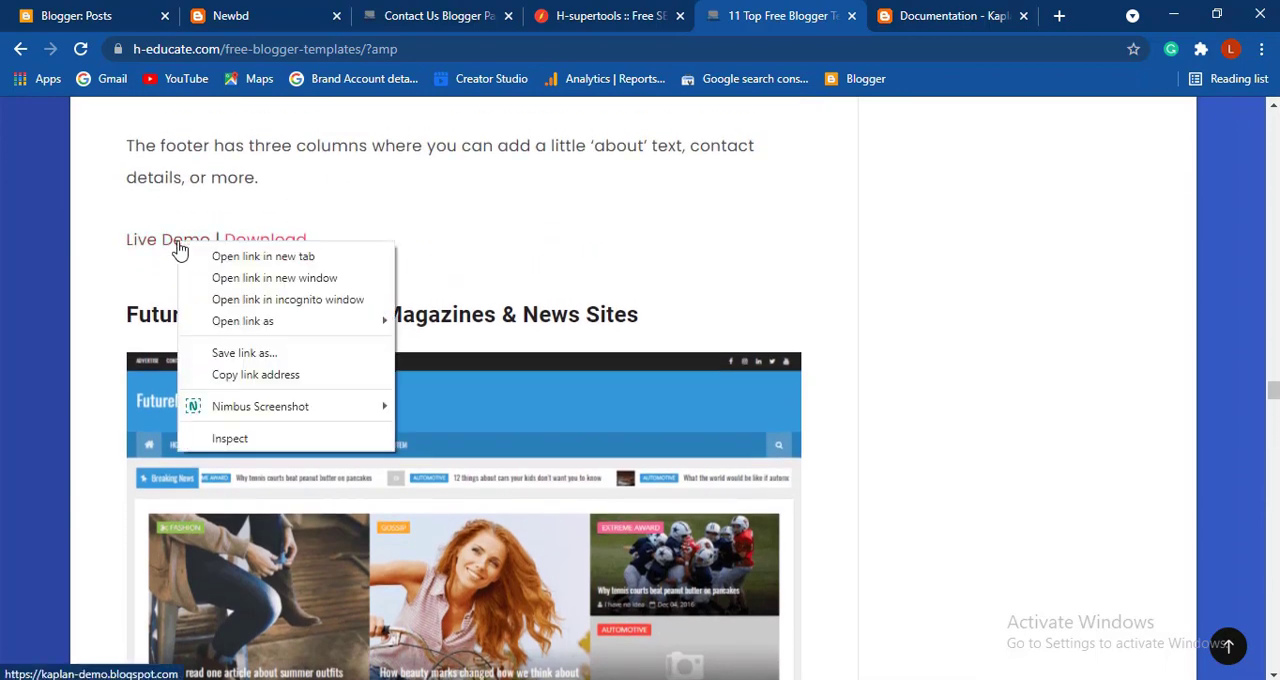
left_click(236, 260)
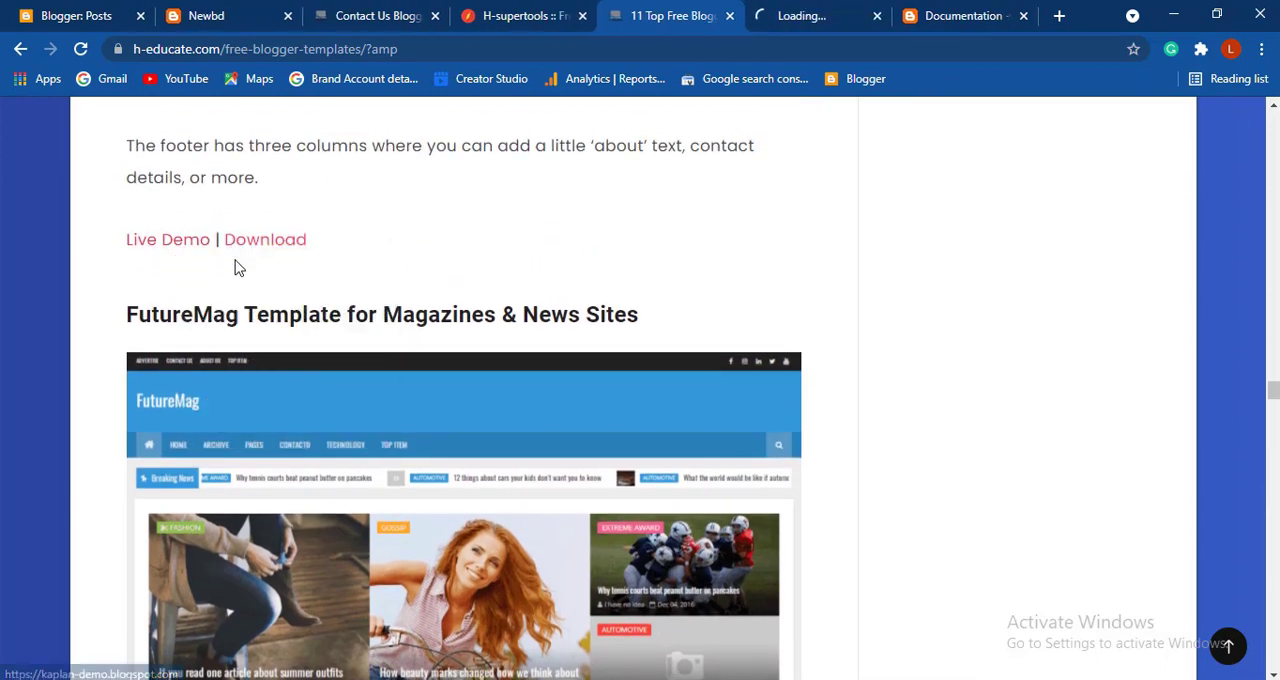
left_click(808, 17)
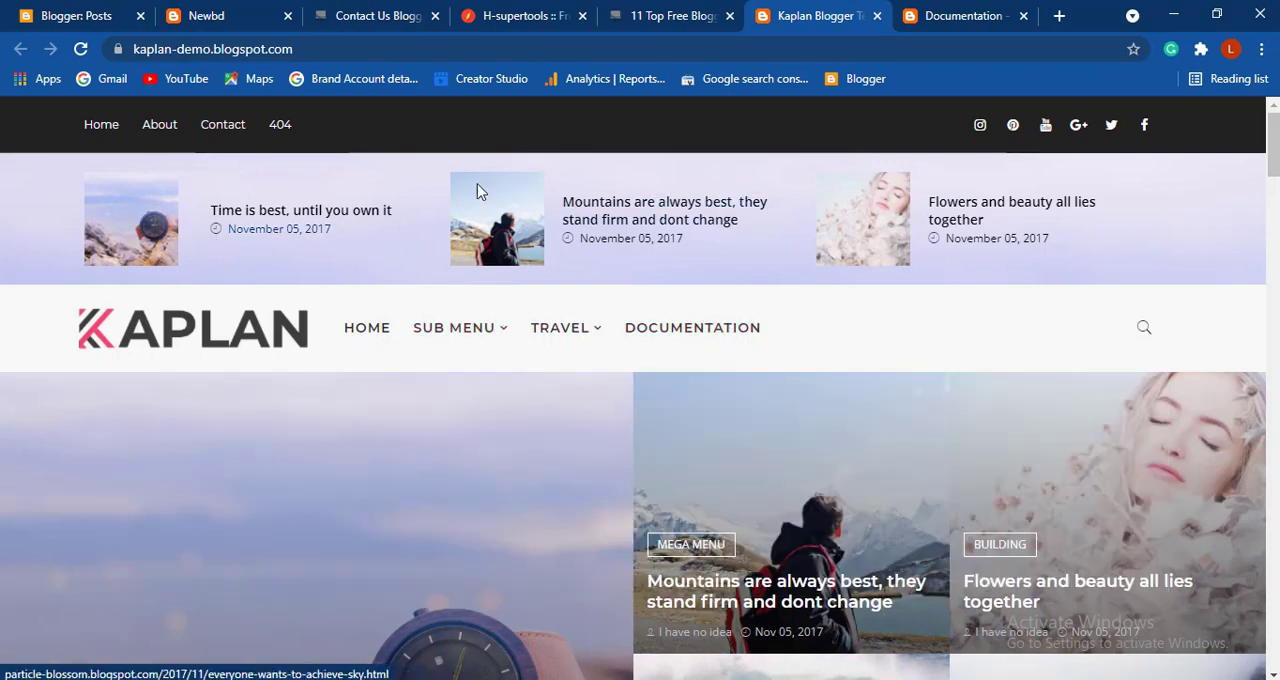
scroll(686, 370, "down", 10)
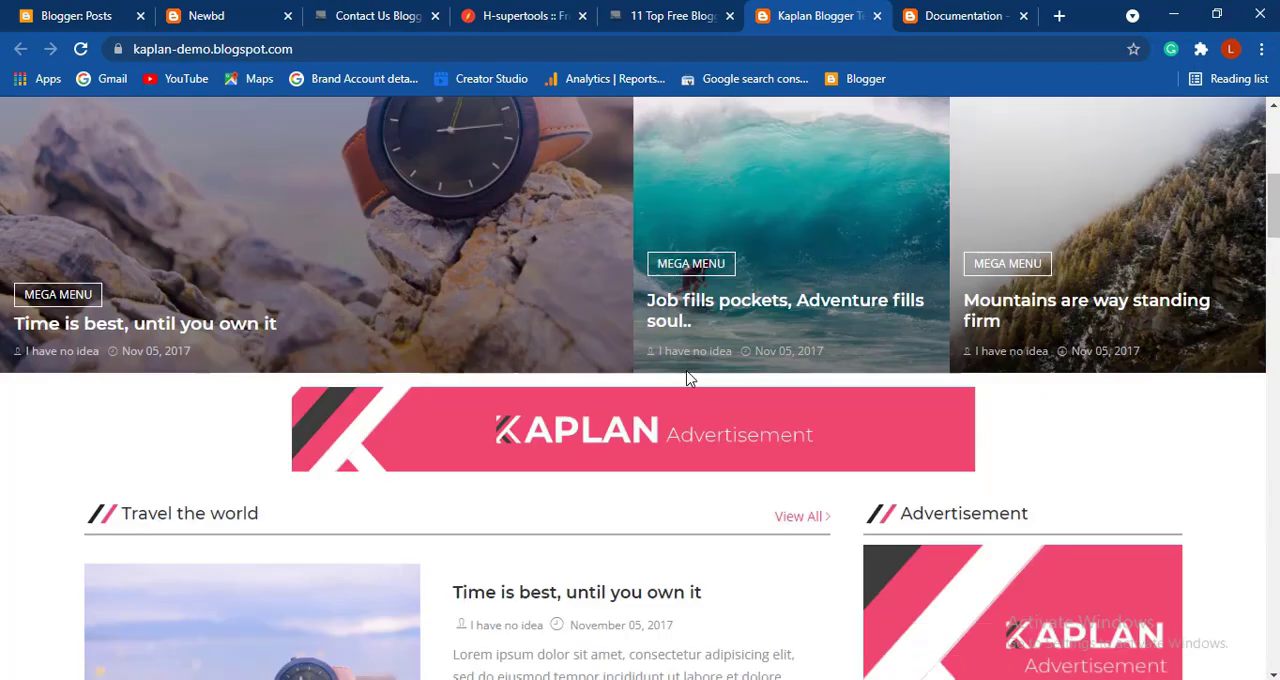
scroll(686, 378, "up", 10)
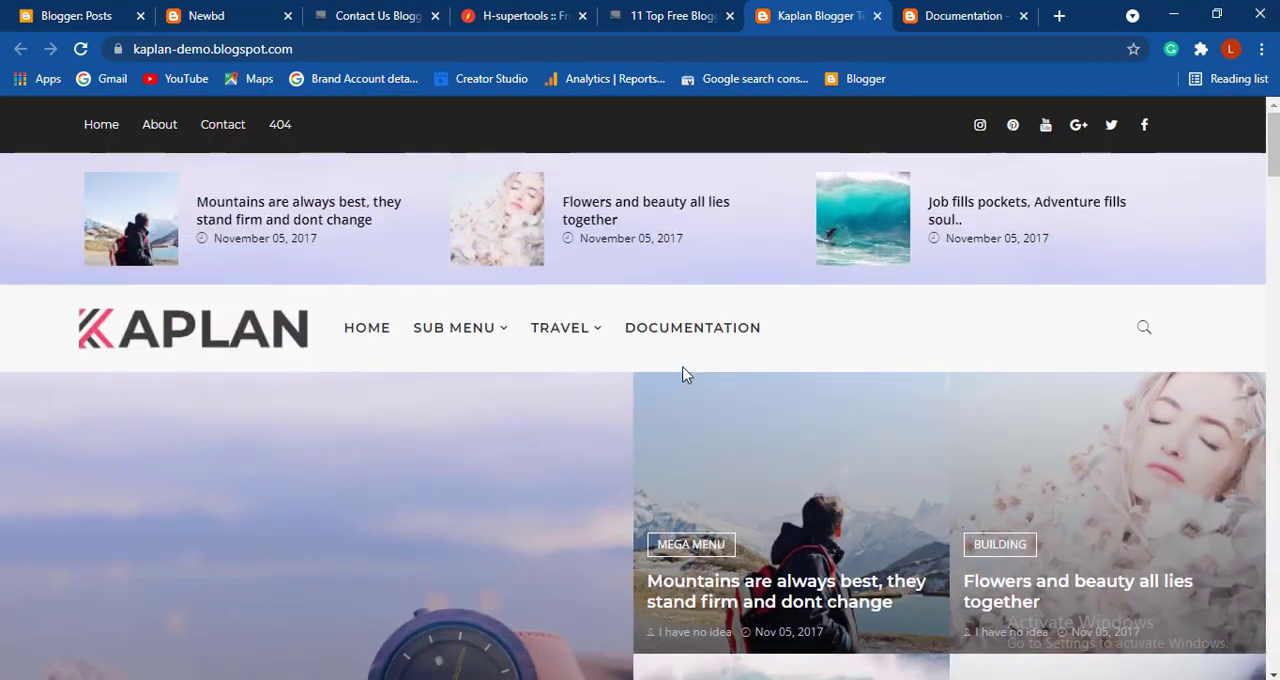
mouse_move(600, 343)
scroll(600, 343, "down", 3)
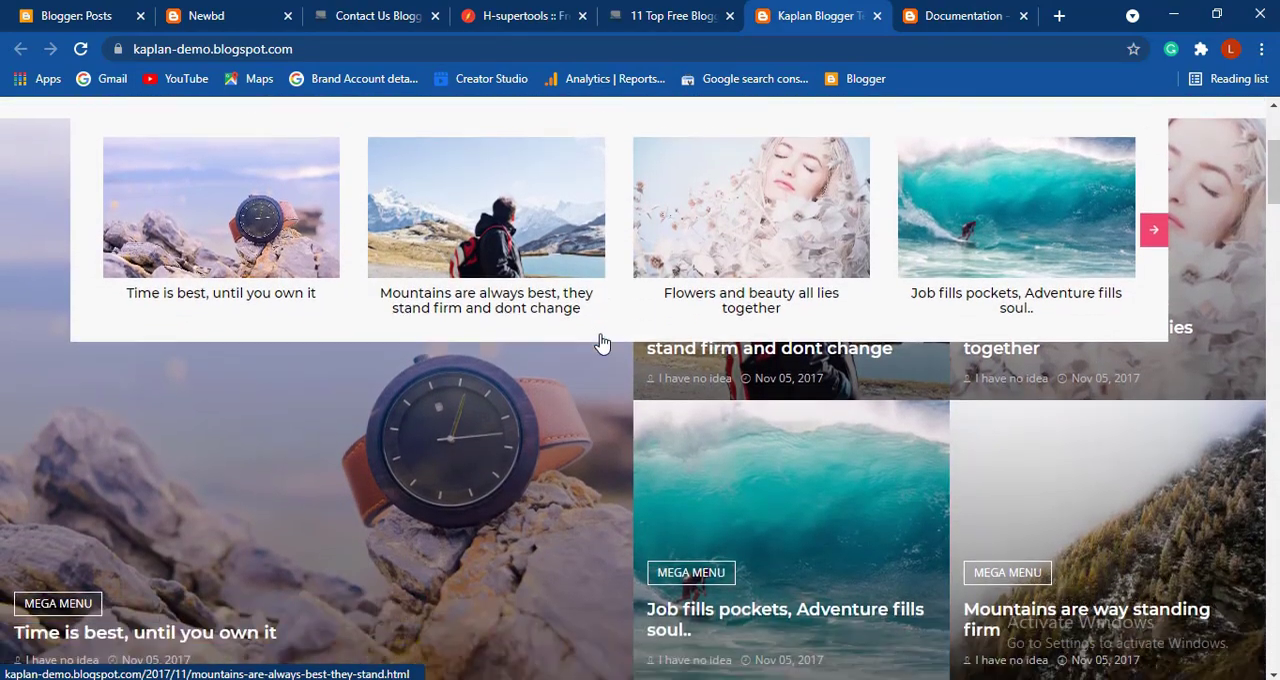
scroll(600, 343, "down", 5)
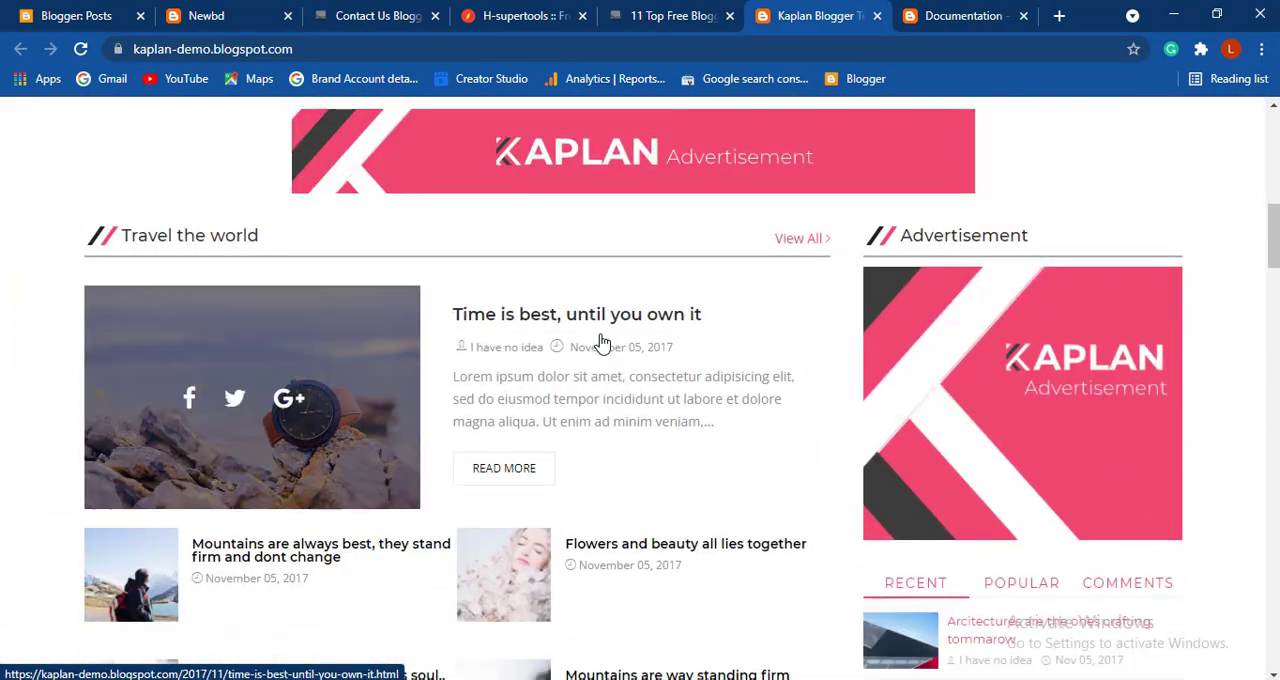
scroll(600, 343, "down", 6)
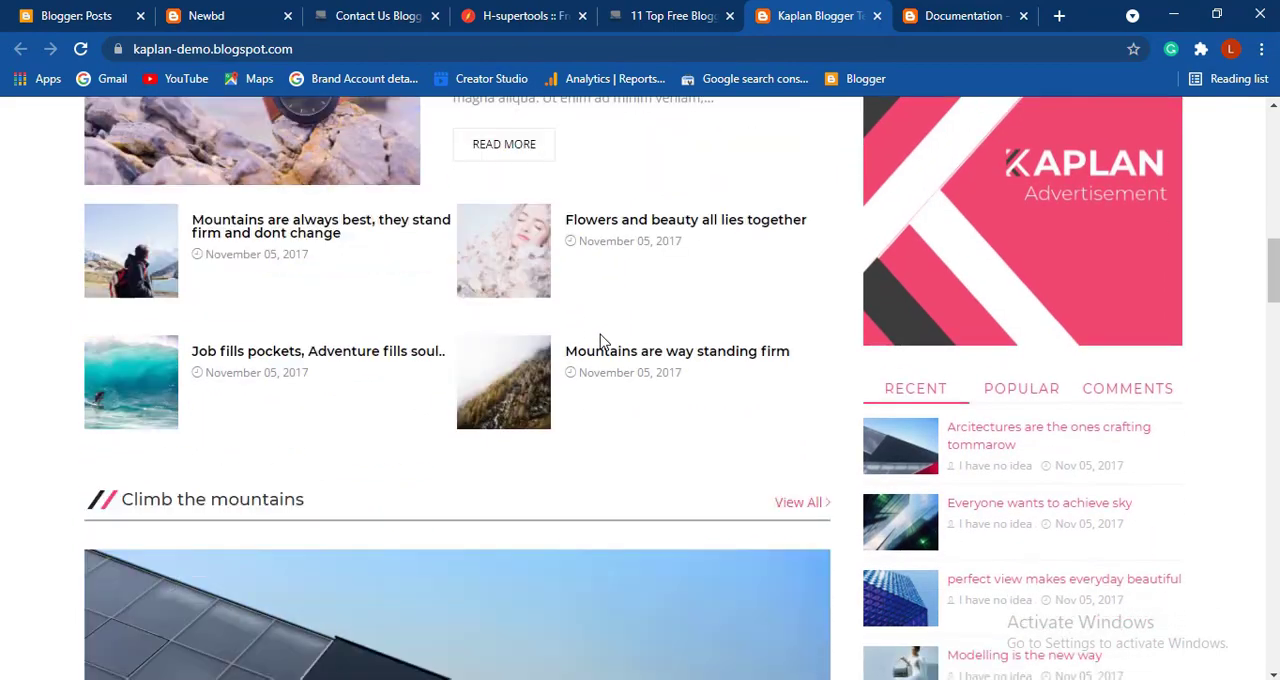
scroll(600, 343, "down", 2)
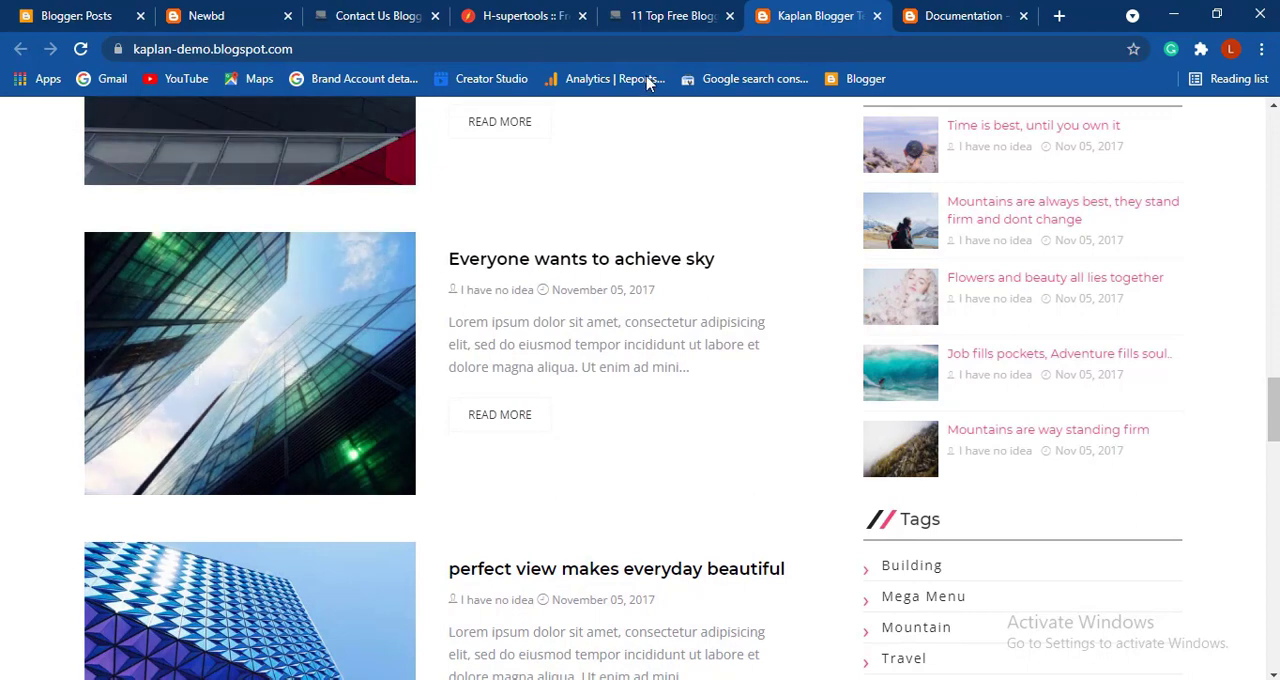
- Return to the templates article and download the Kaplan template as kaplan.zip
left_click(658, 19)
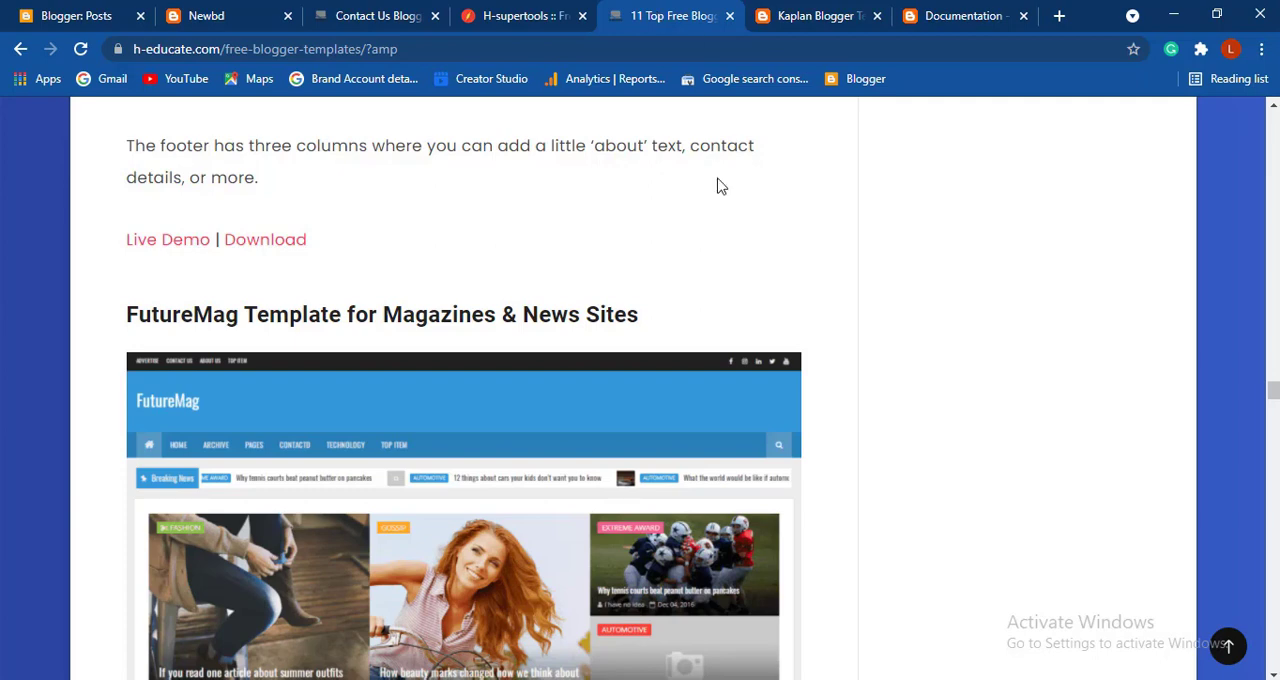
scroll(717, 186, "down", 3)
scroll(717, 186, "up", 10)
scroll(717, 186, "up", 4)
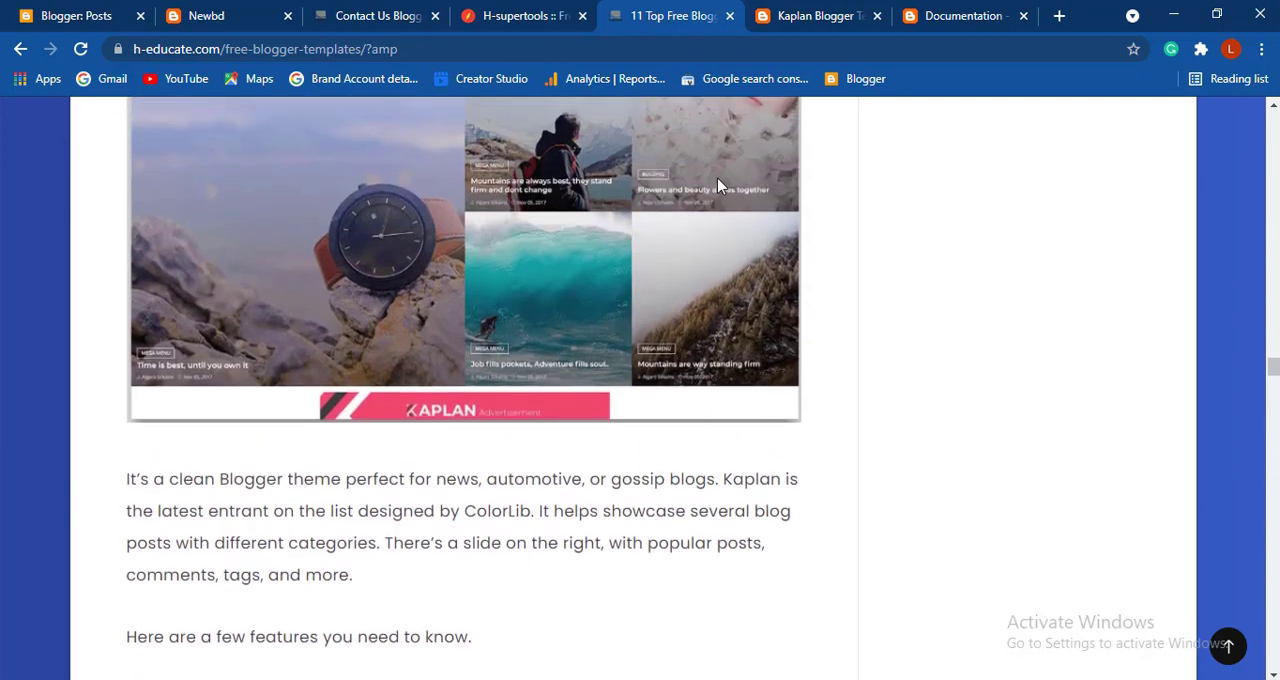
scroll(717, 186, "down", 3)
scroll(717, 186, "down", 6)
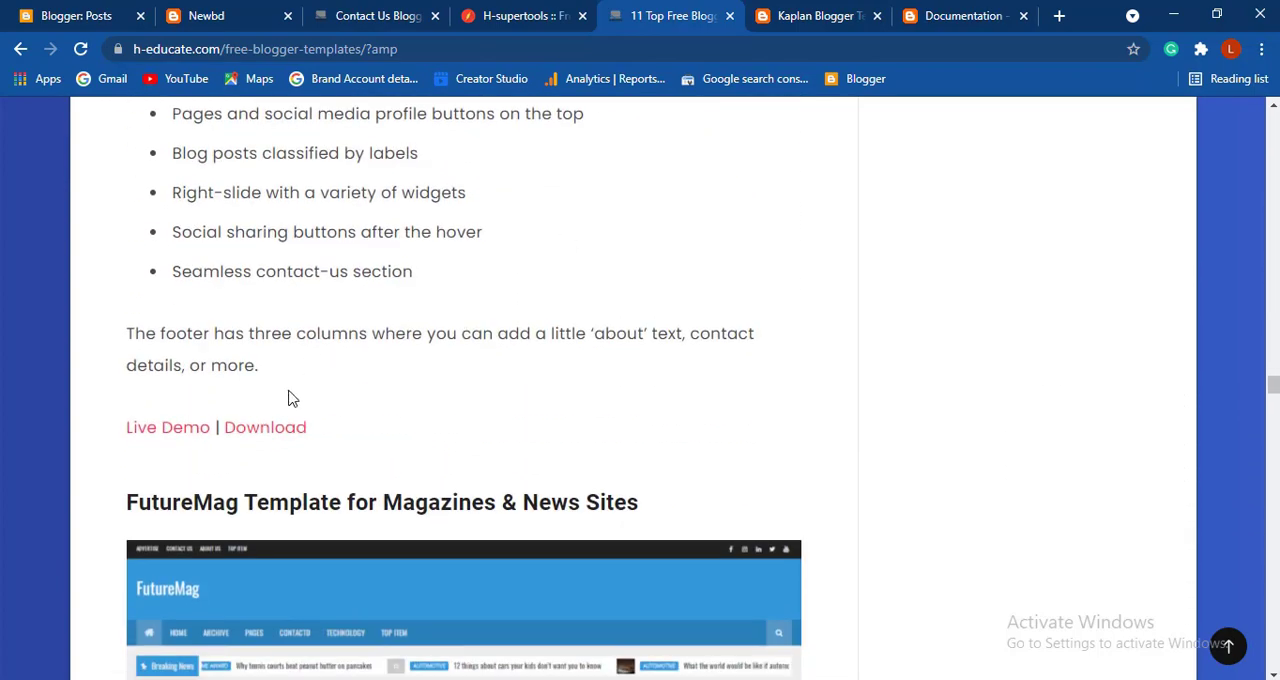
left_click(260, 435)
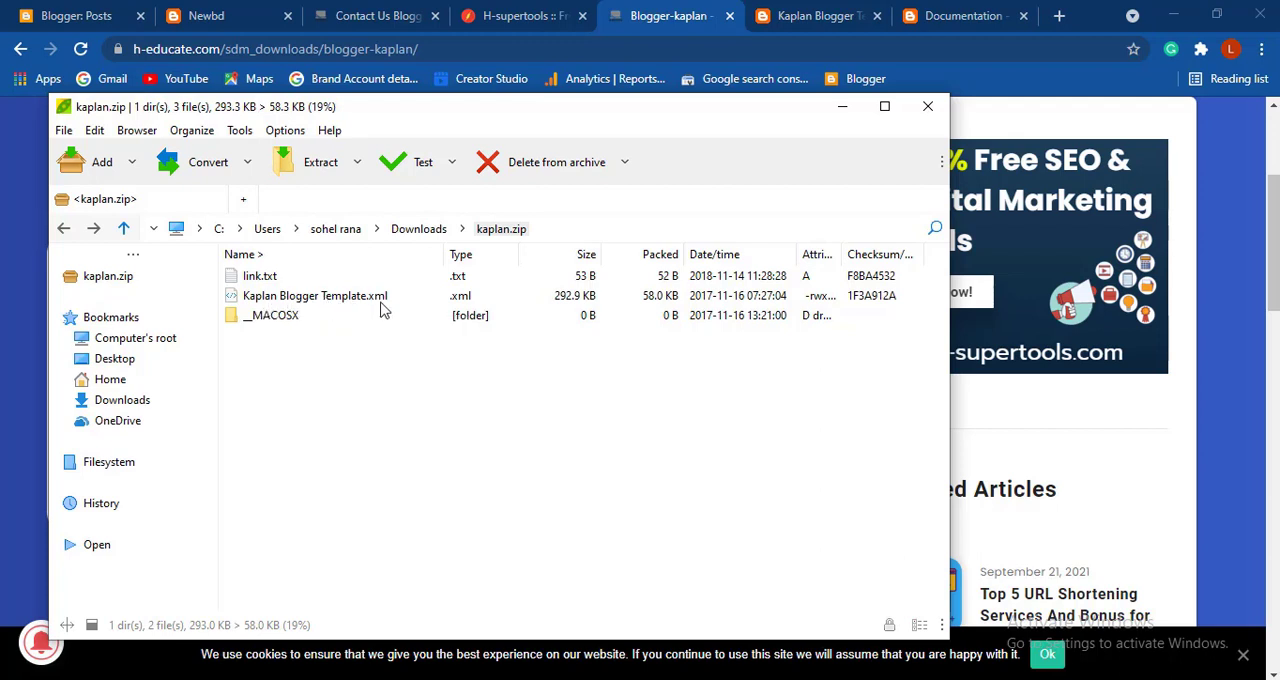
left_click(307, 306)
right_click(300, 302)
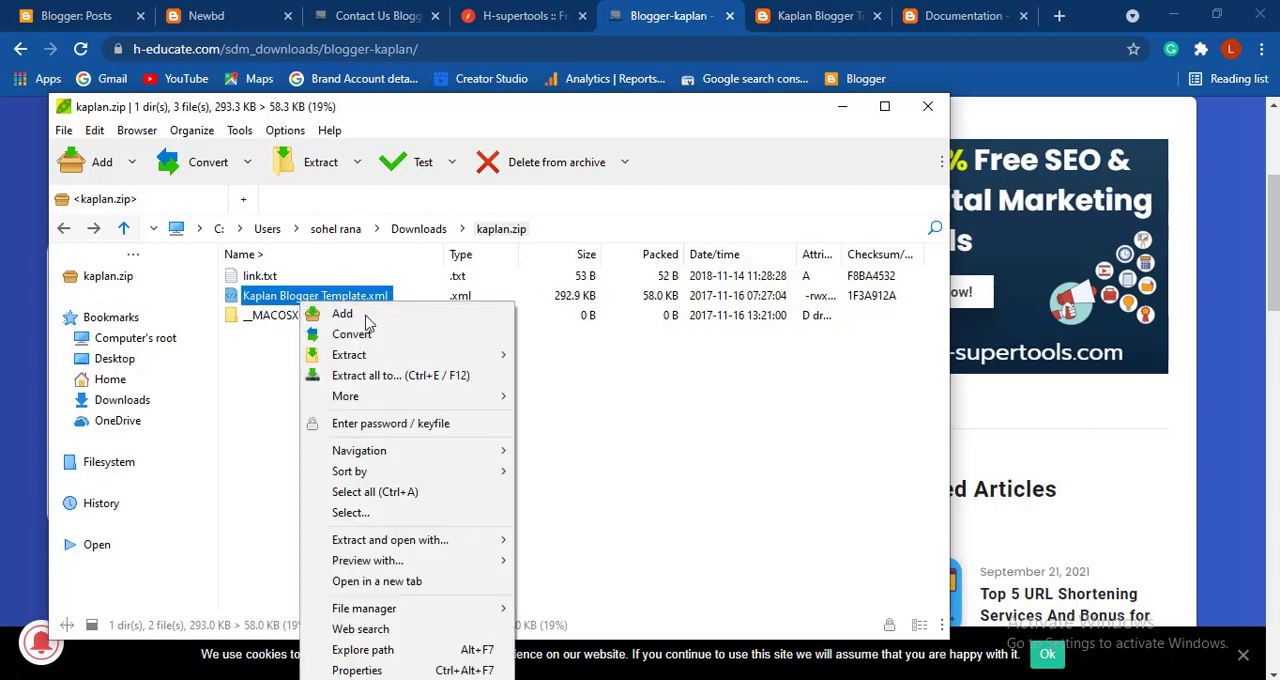
left_click(818, 611)
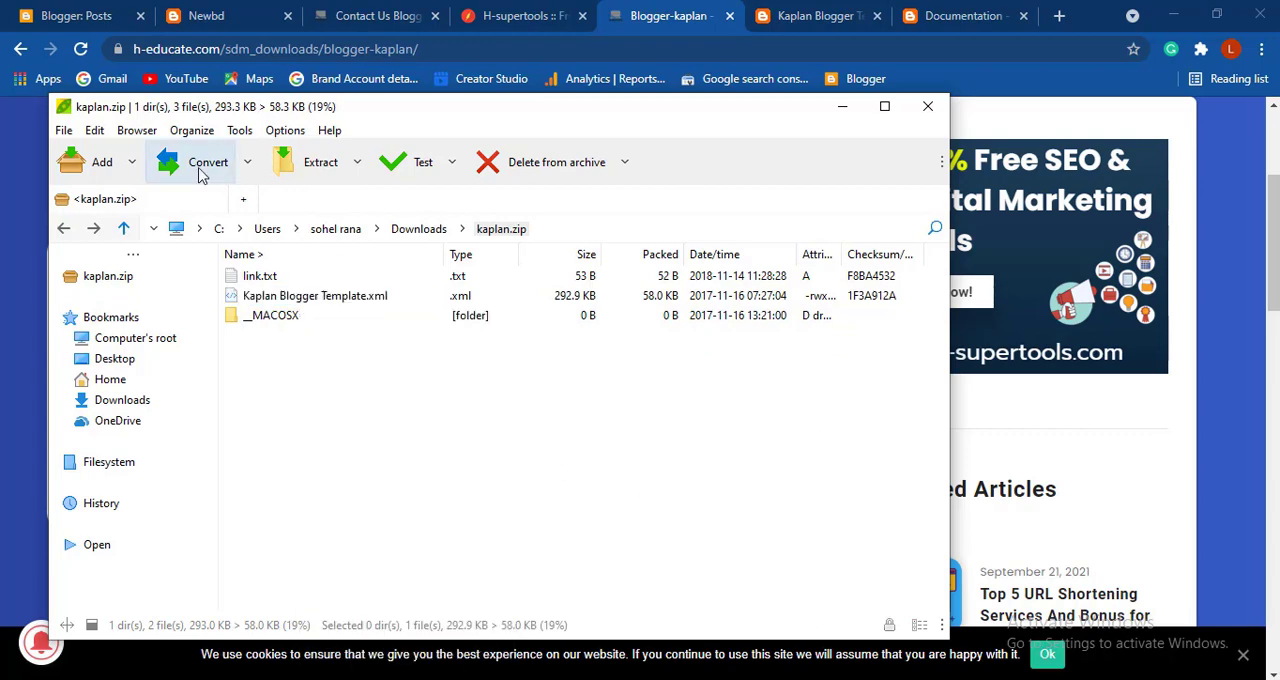
- Return to the Newbd blog's theme settings in Blogger and restore the theme from the downloaded Kaplan Blogger Template.xml file
left_click(80, 16)
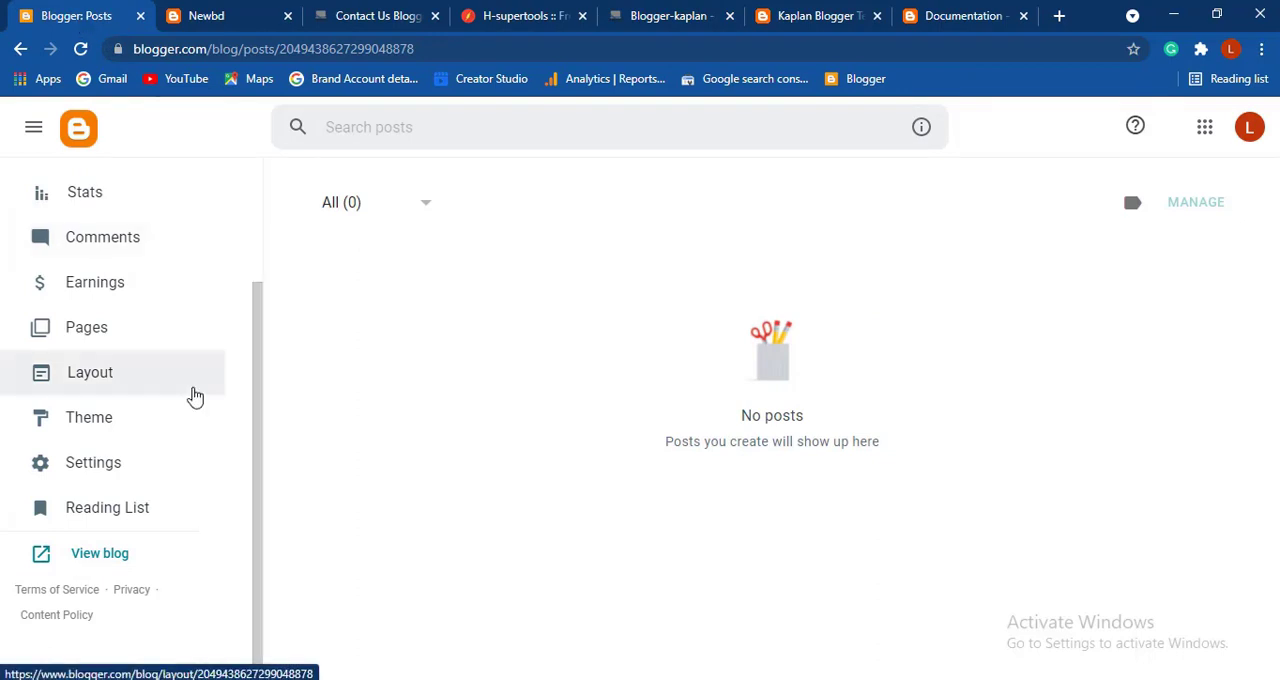
left_click(152, 425)
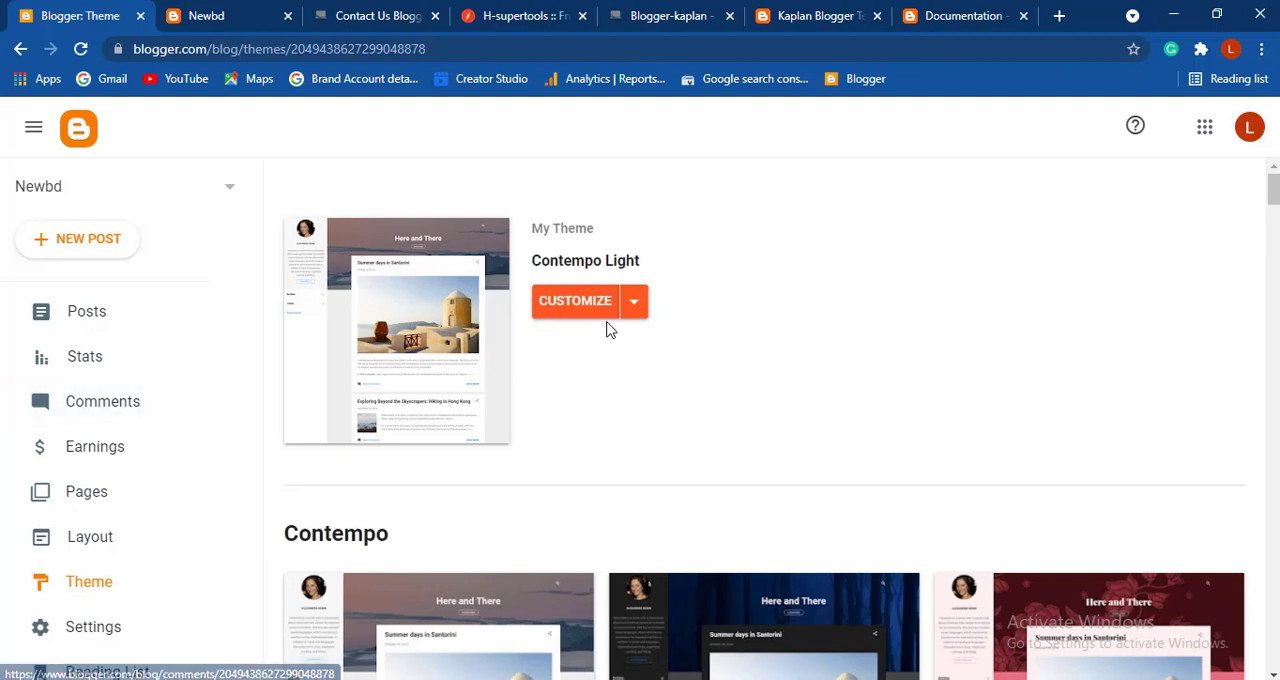
left_click(642, 311)
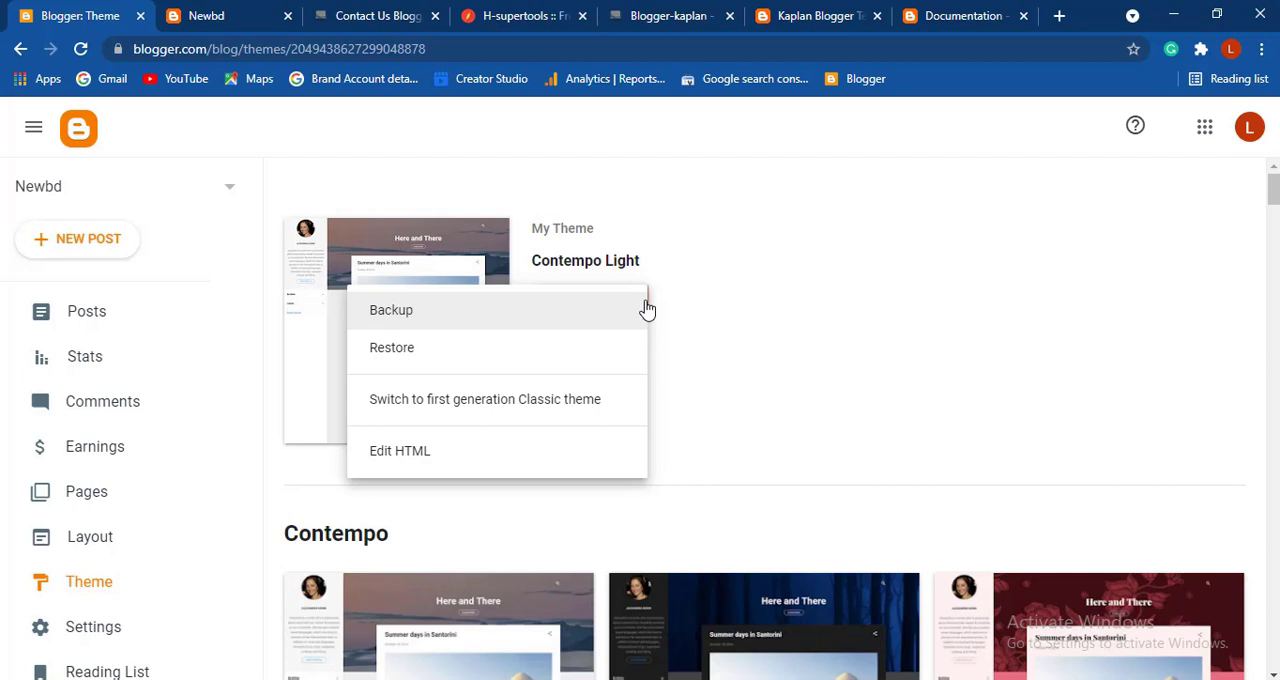
left_click(420, 358)
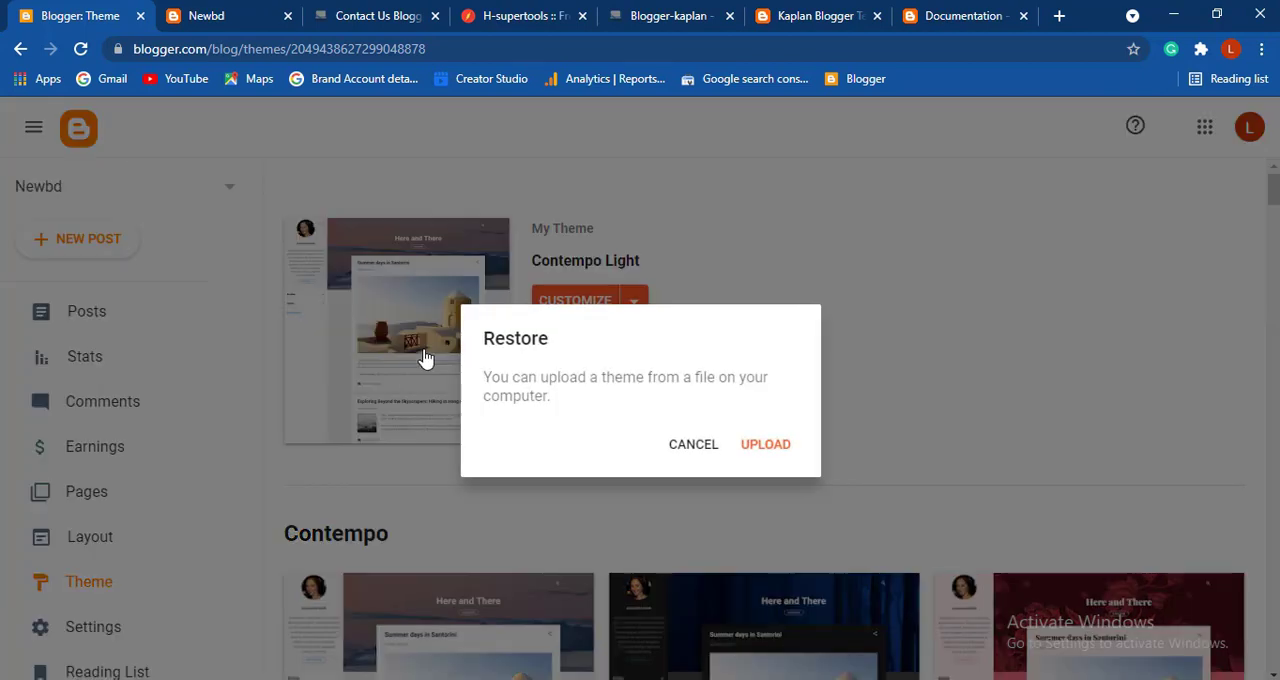
left_click(770, 450)
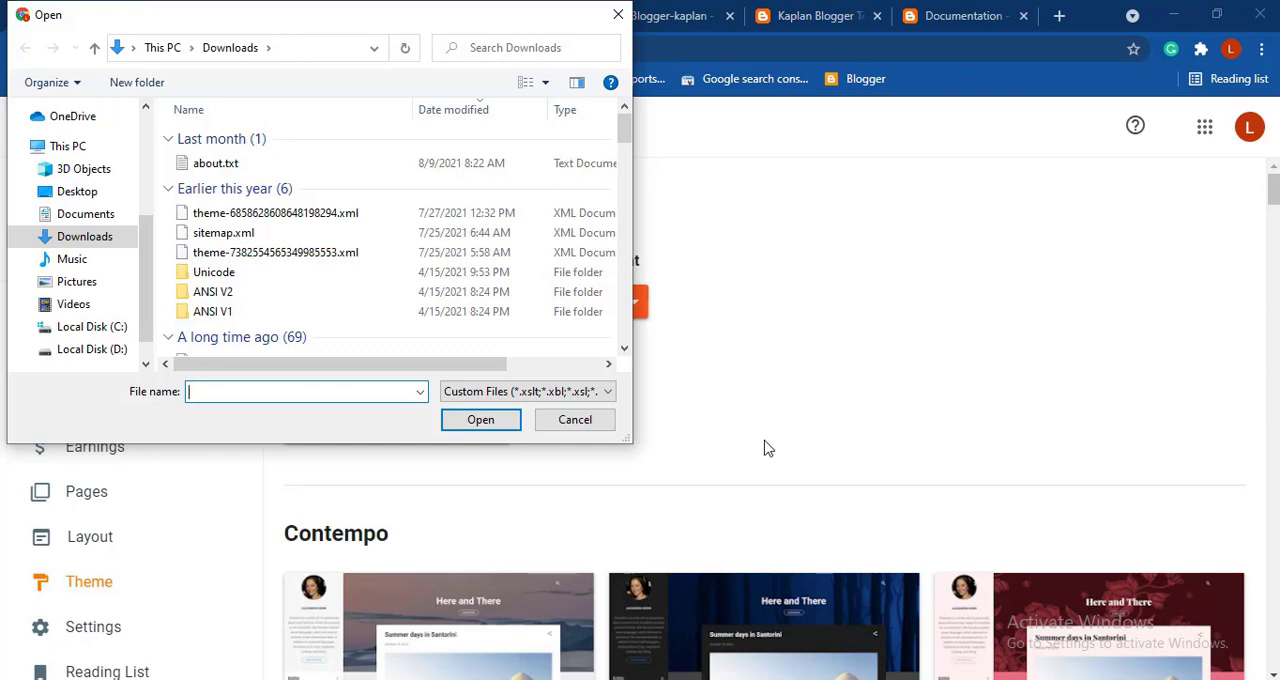
left_click(92, 349)
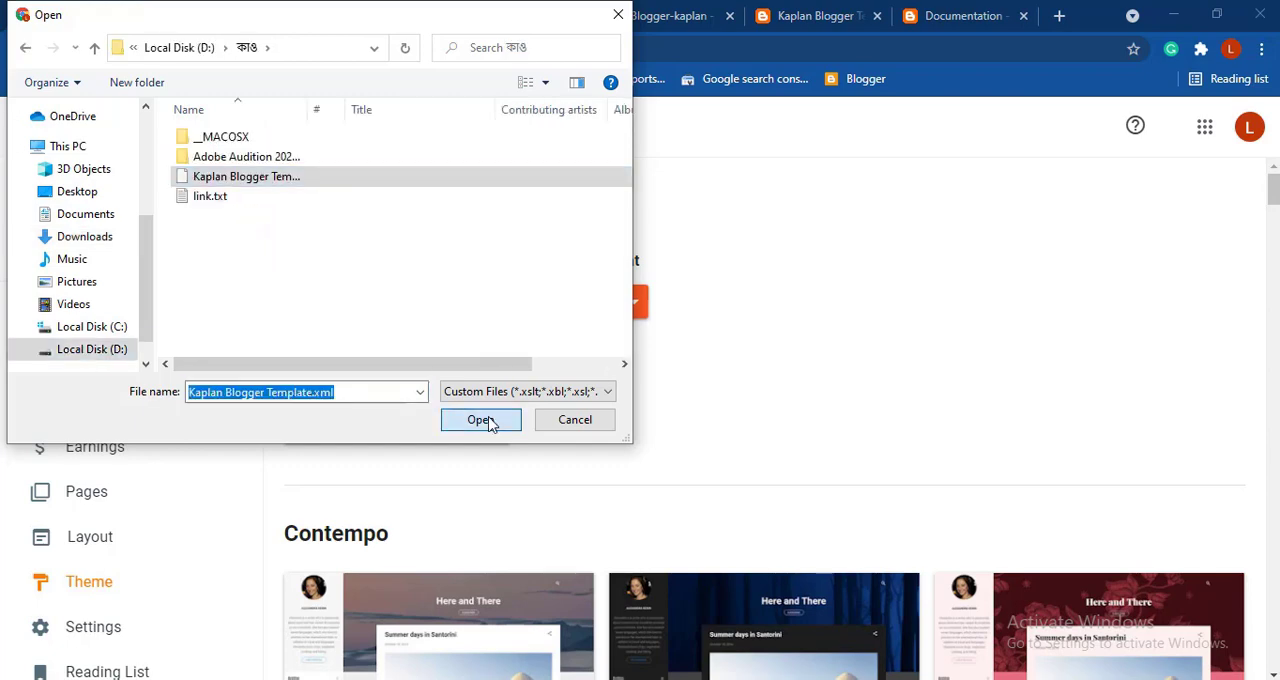
left_click(480, 420)
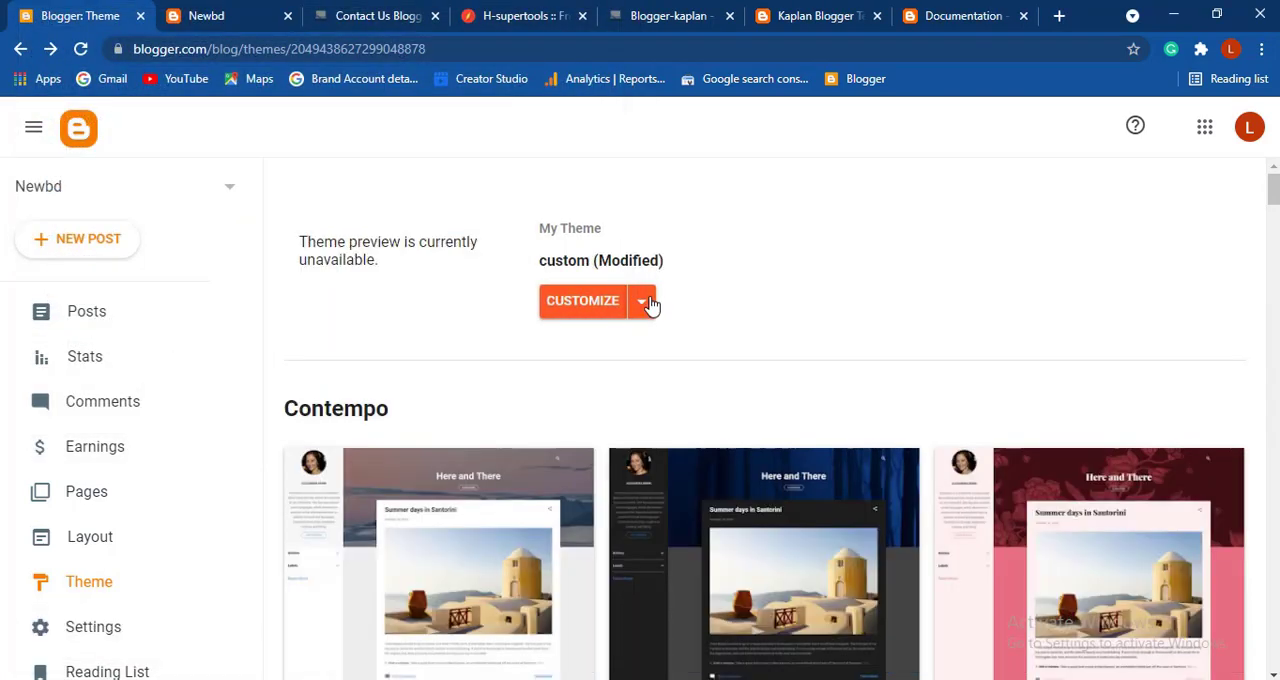
- Set the blog to show the Desktop theme on mobile devices and save the mobile settings
left_click(645, 302)
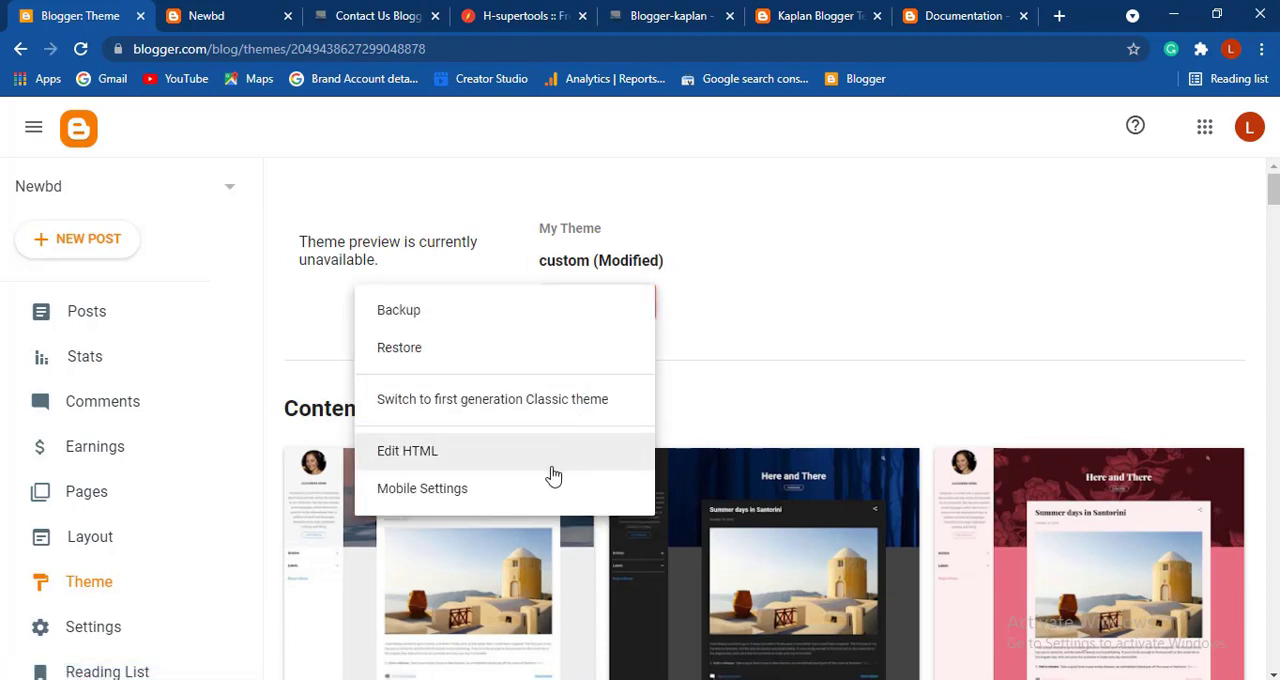
left_click(525, 490)
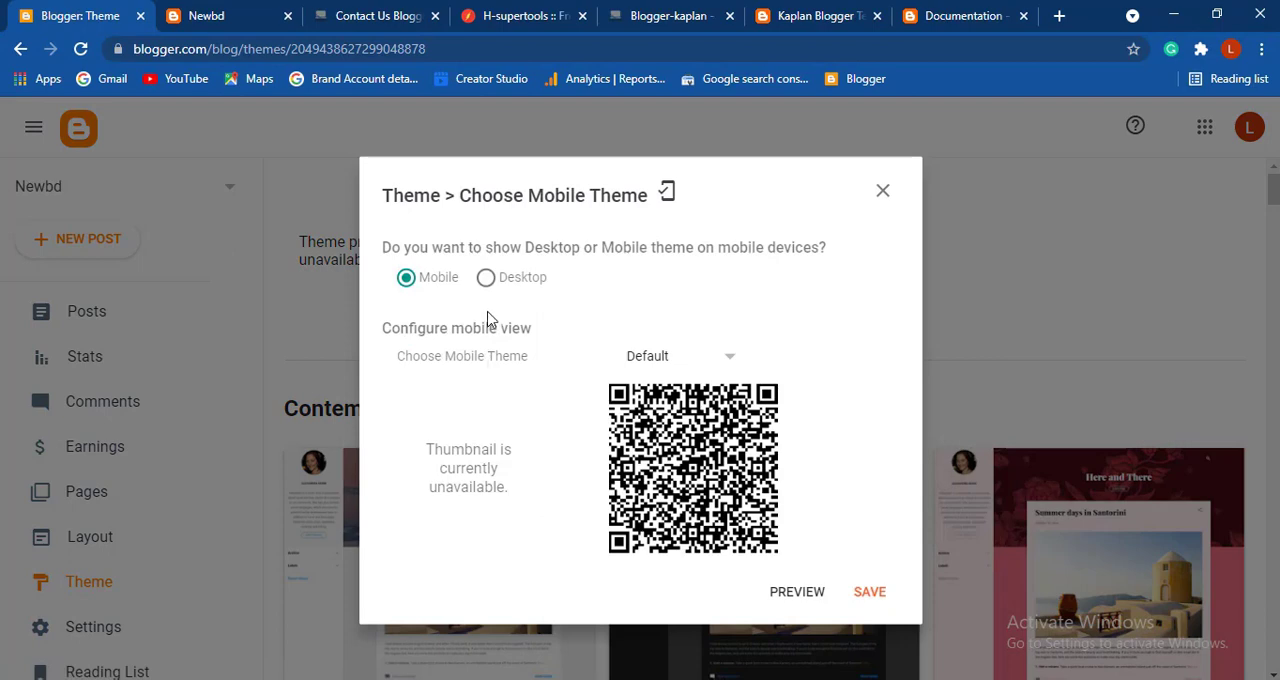
left_click(486, 278)
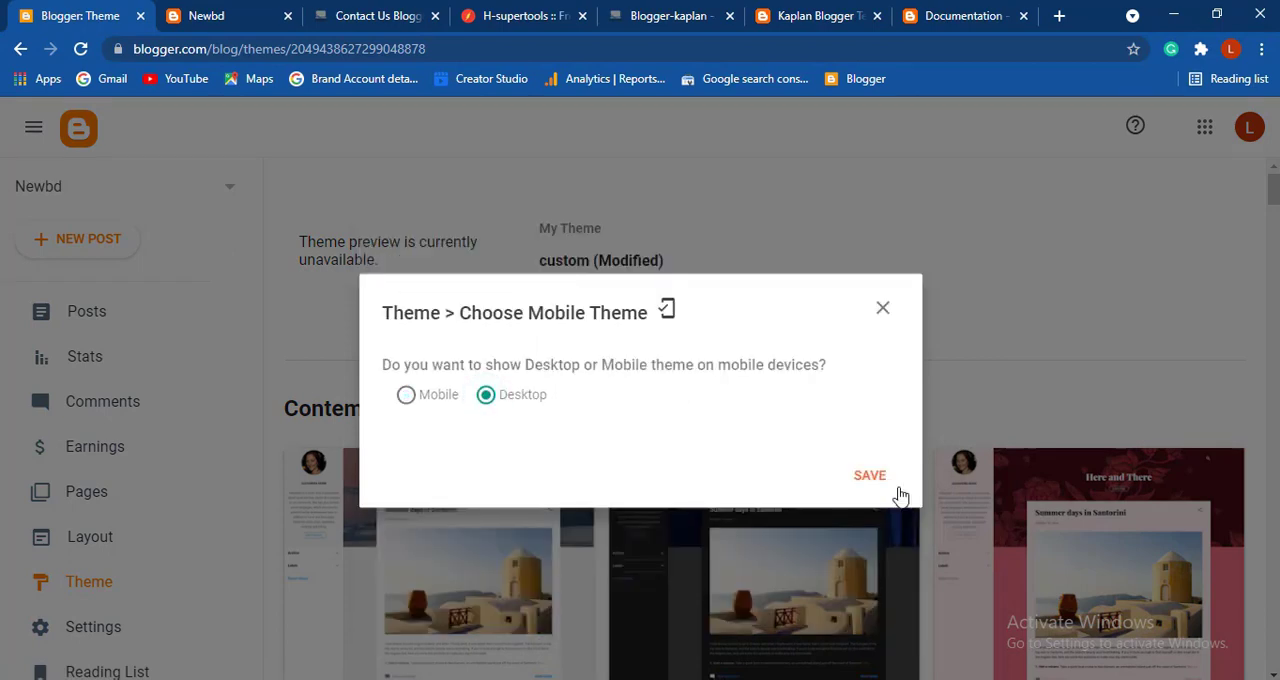
left_click(870, 476)
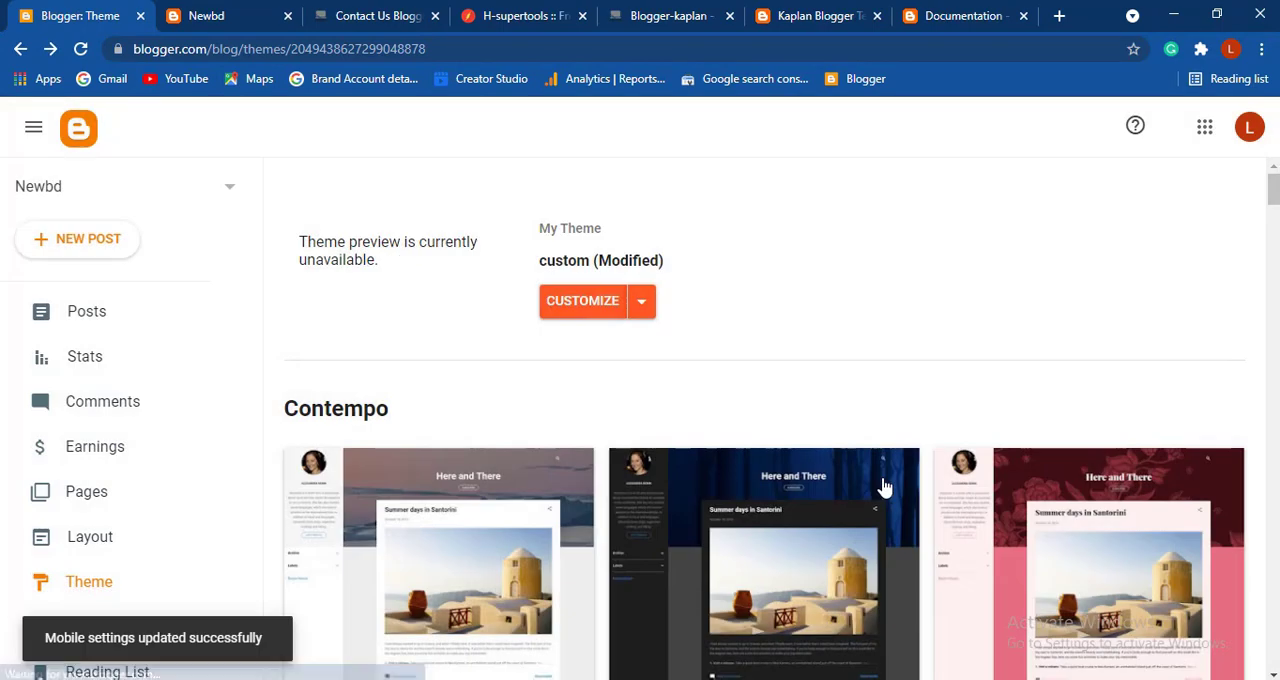
- Reload the live Newbd blog and examine the new theme's home page from header to footer
left_click(186, 16)
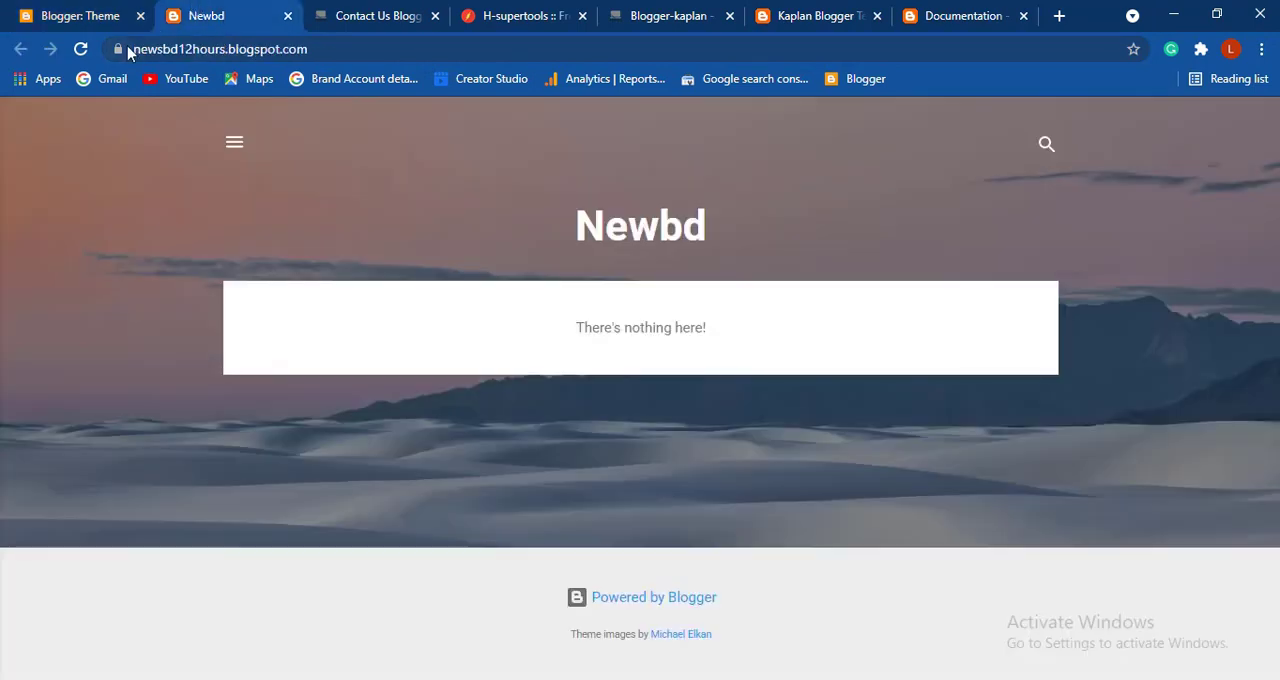
left_click(82, 49)
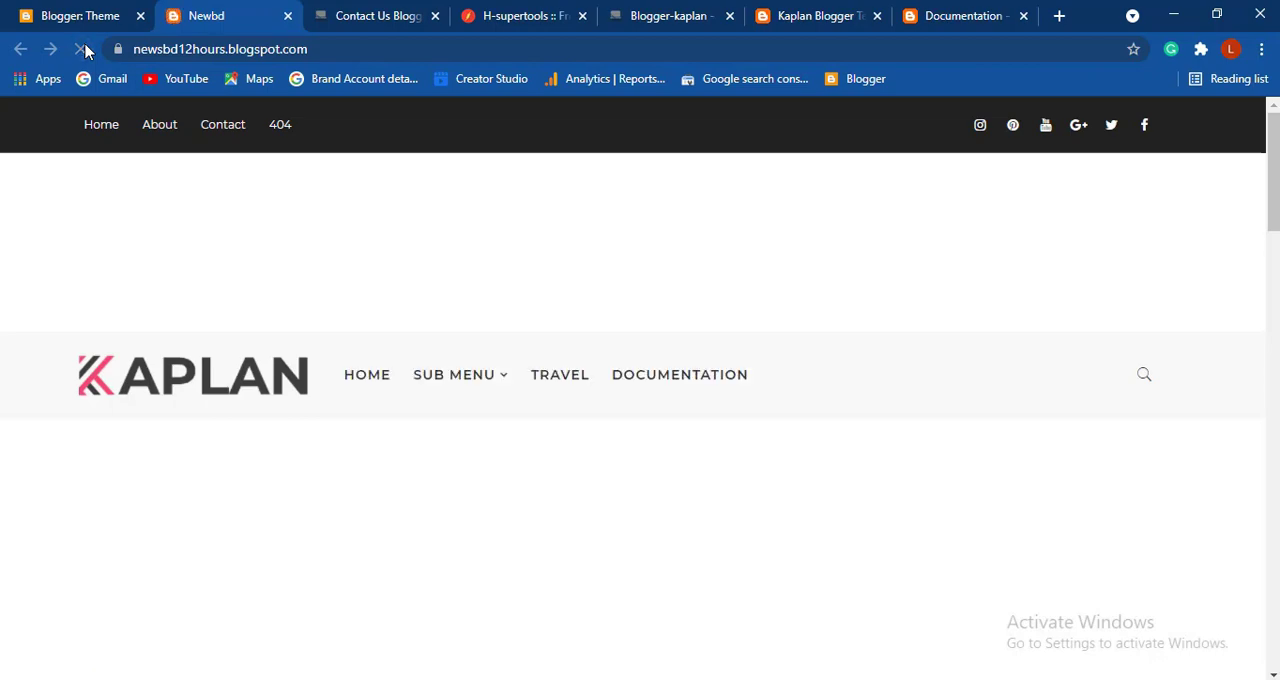
scroll(543, 260, "down", 10)
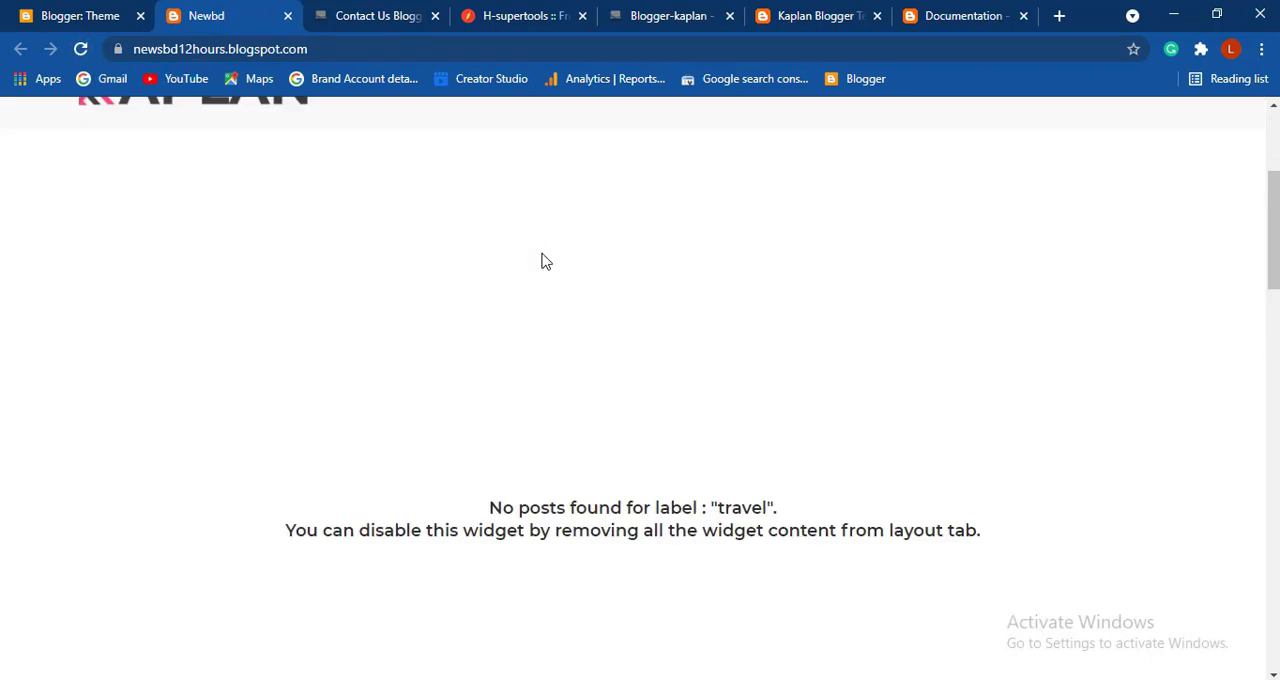
scroll(543, 261, "down", 8)
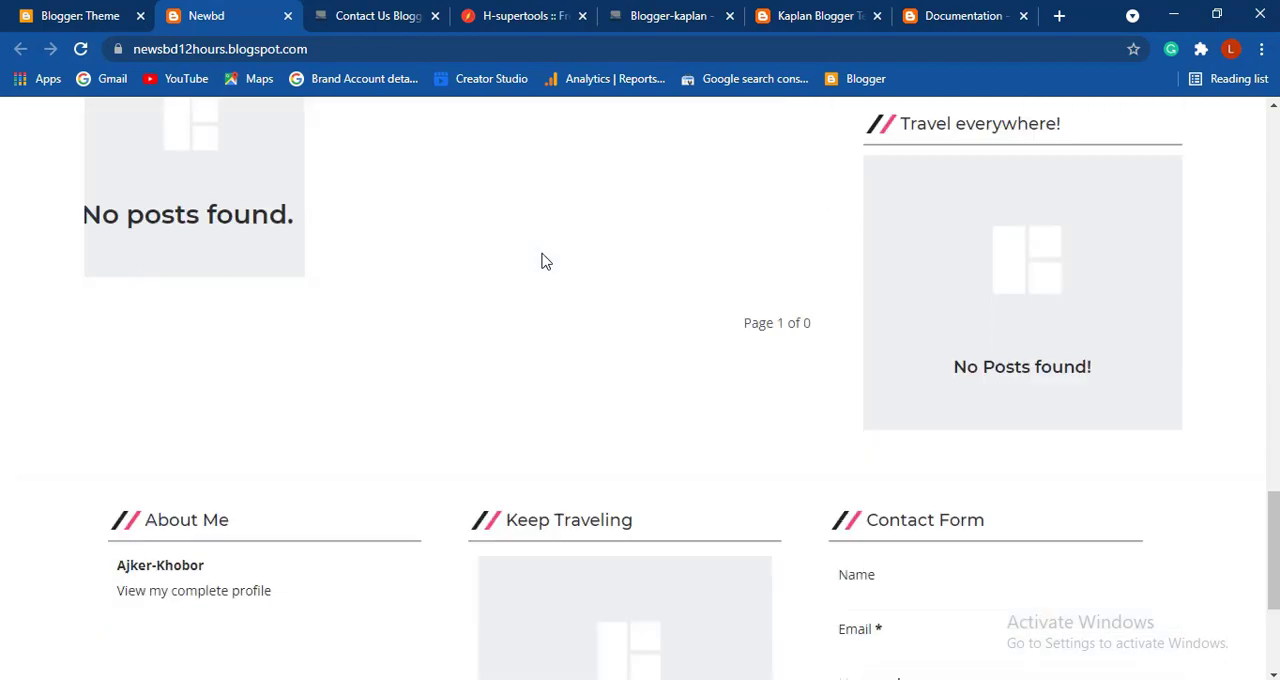
scroll(543, 261, "up", 2)
scroll(545, 261, "up", 10)
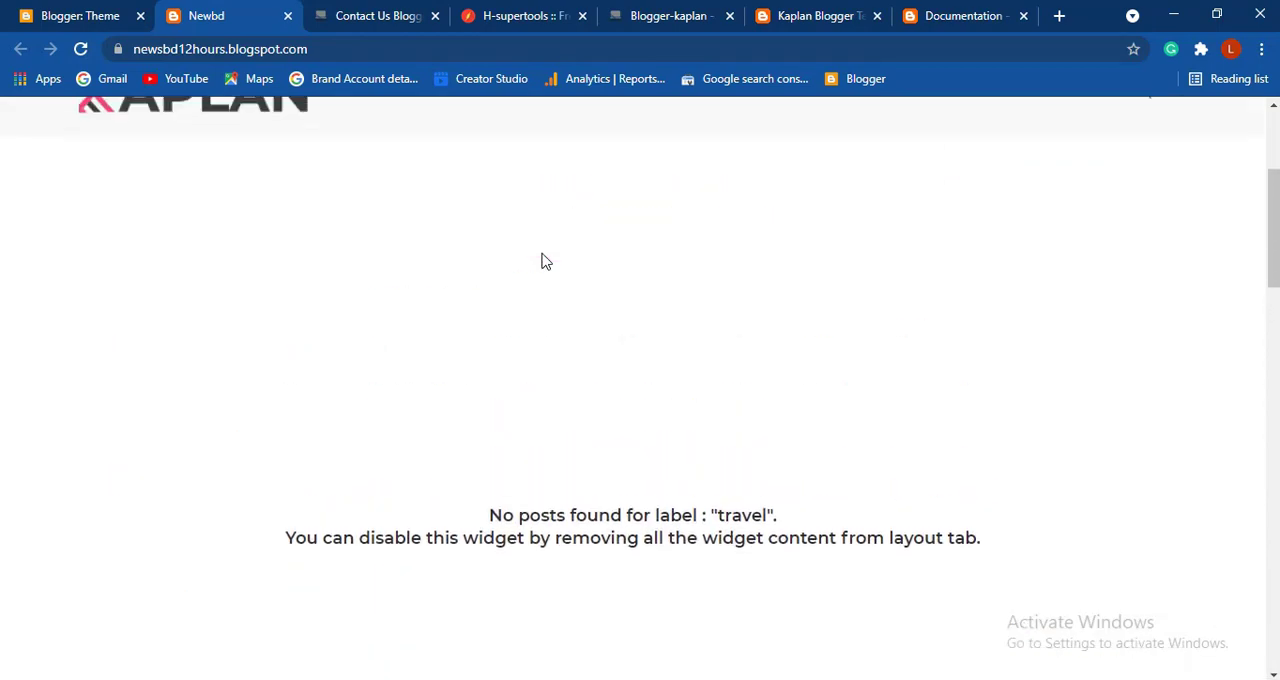
scroll(543, 261, "up", 3)
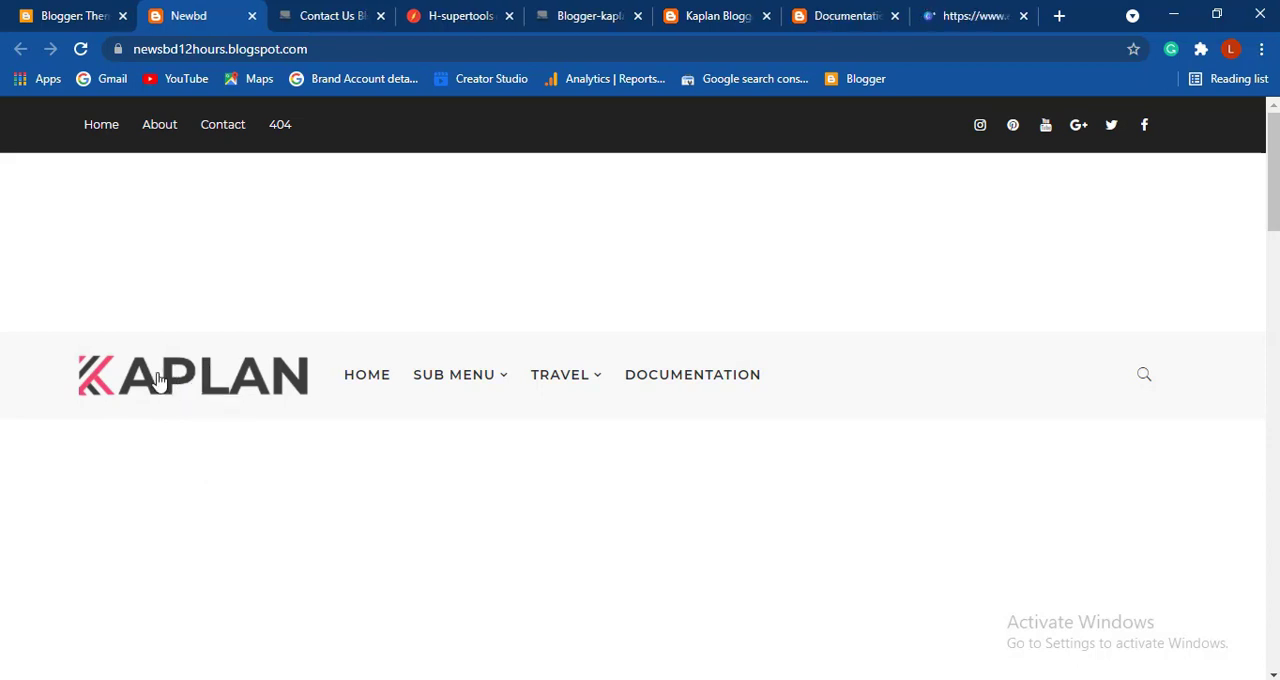
- Save the live blog's Kaplan header logo as logo3.png and inspect its file information in Photos
right_click(158, 374)
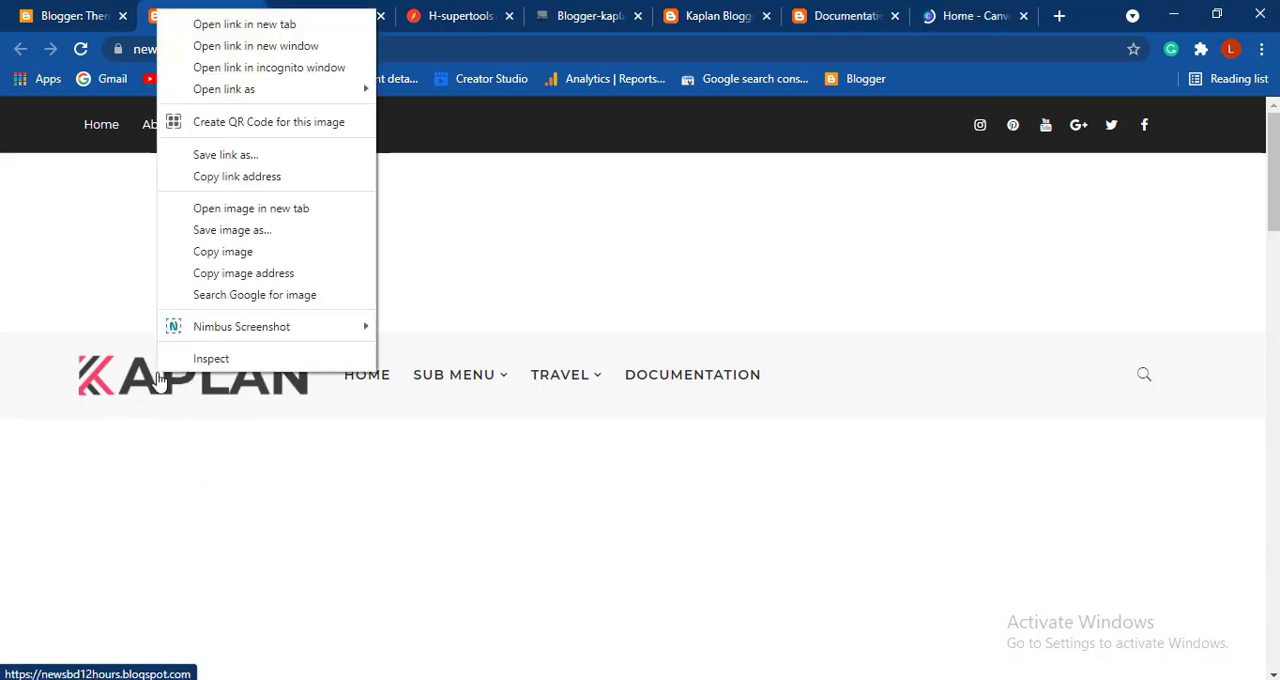
left_click(247, 231)
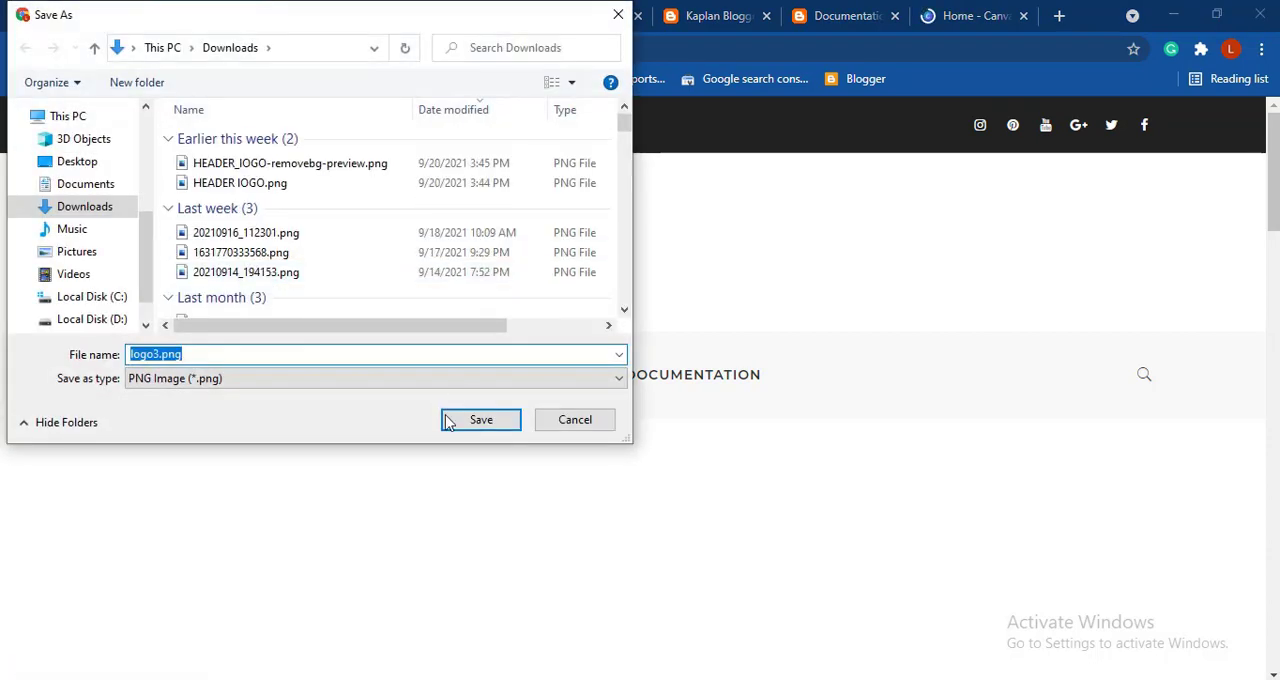
left_click(460, 420)
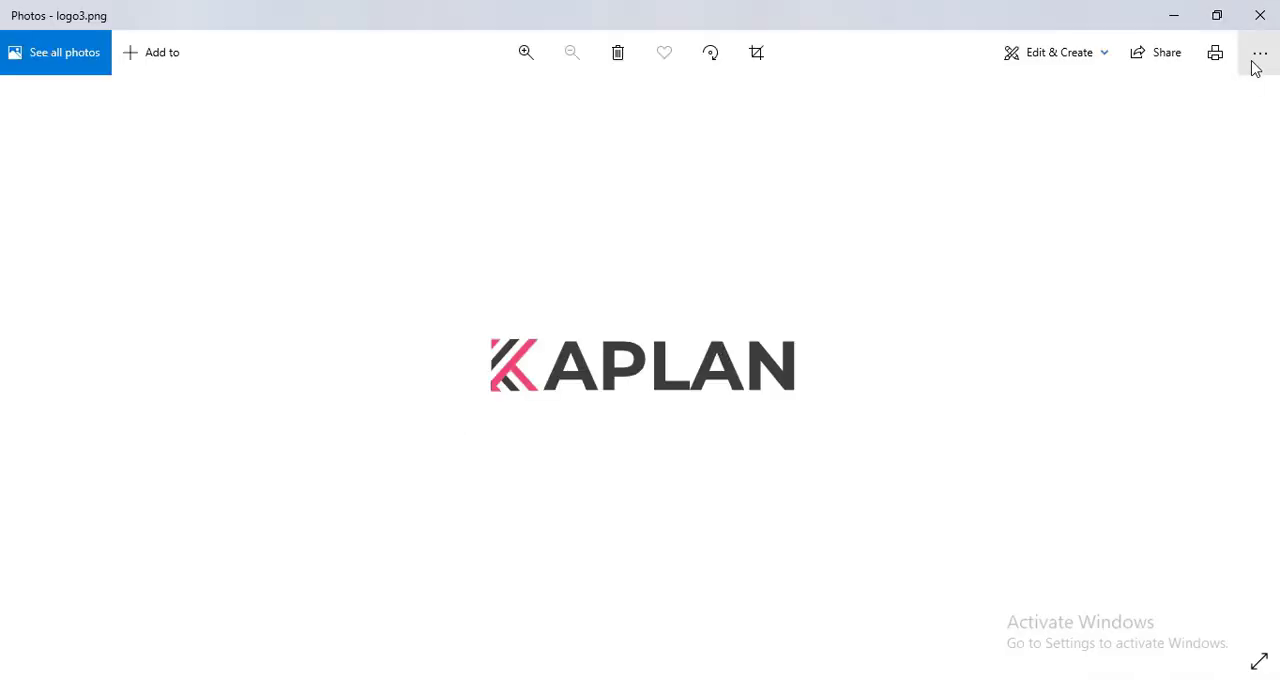
left_click(1256, 62)
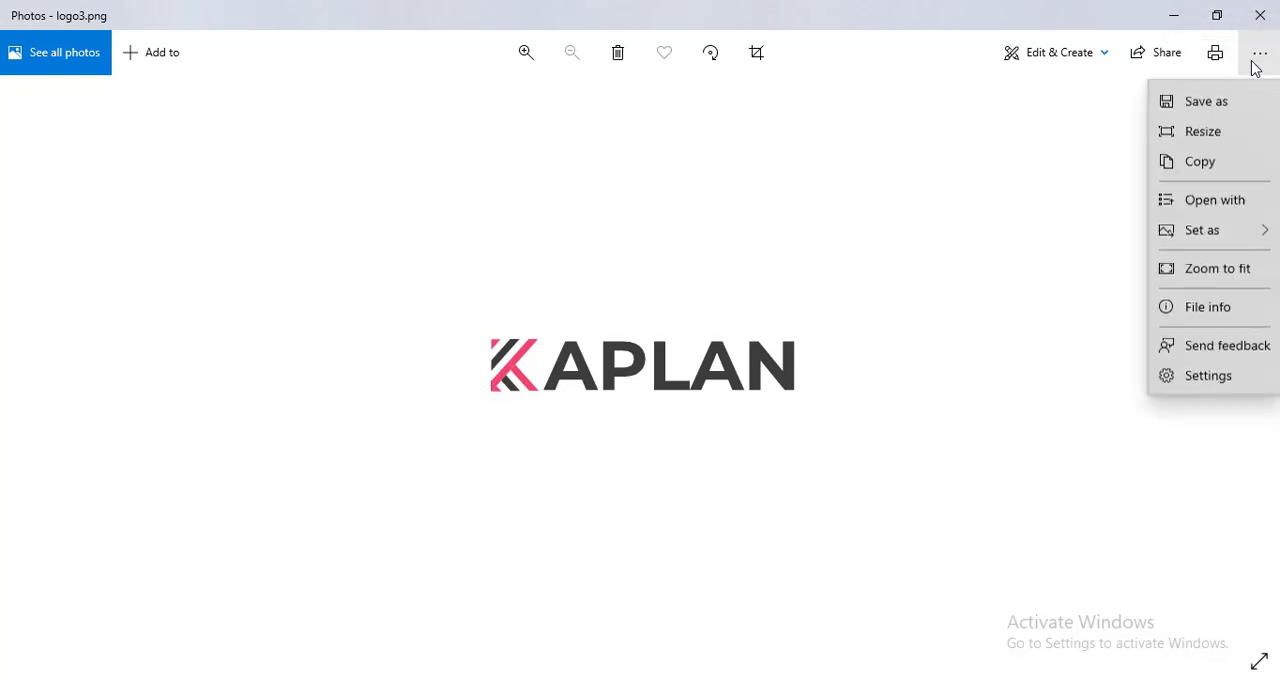
left_click(1207, 340)
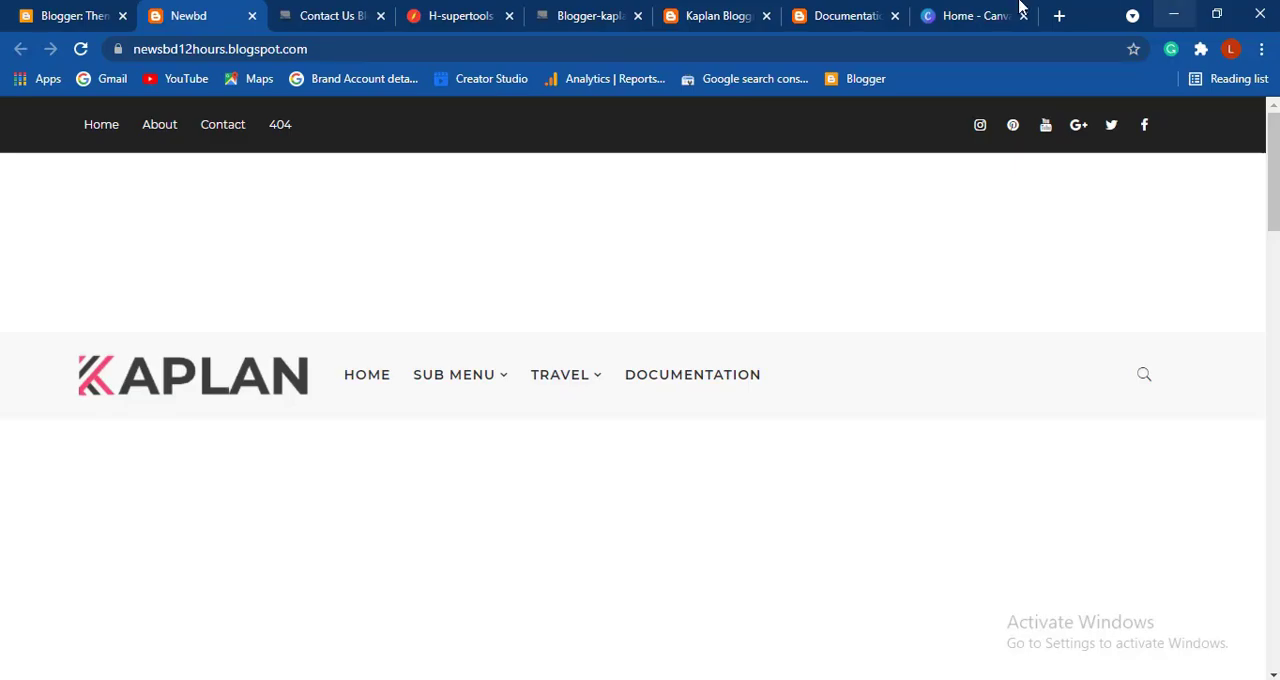
- Switch to Canva and create a new custom-size design 345 px wide and 123 px high
left_click(953, 12)
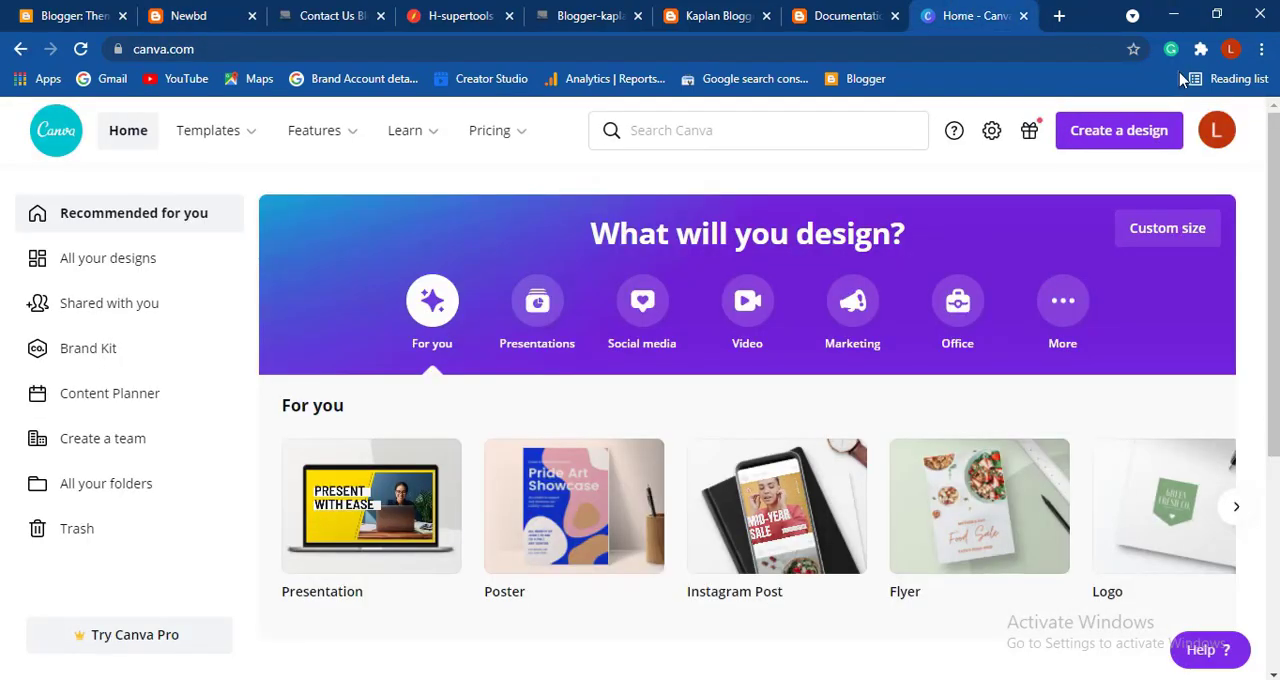
left_click(1112, 132)
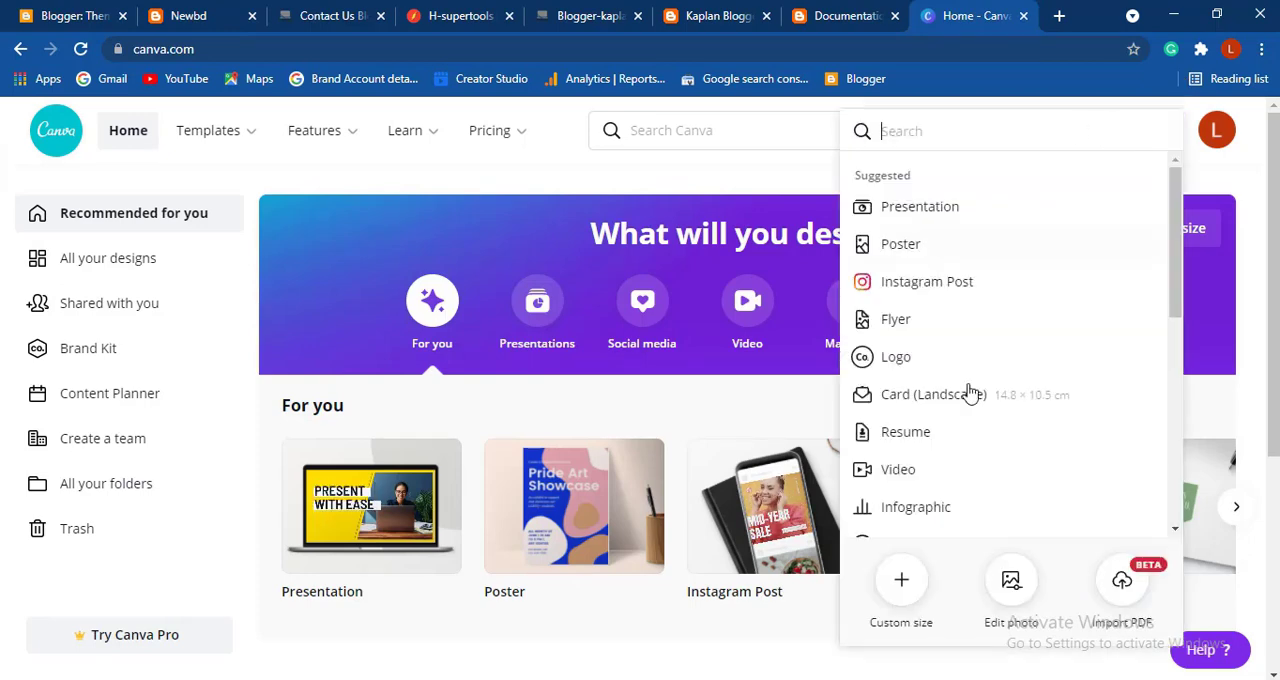
left_click(891, 585)
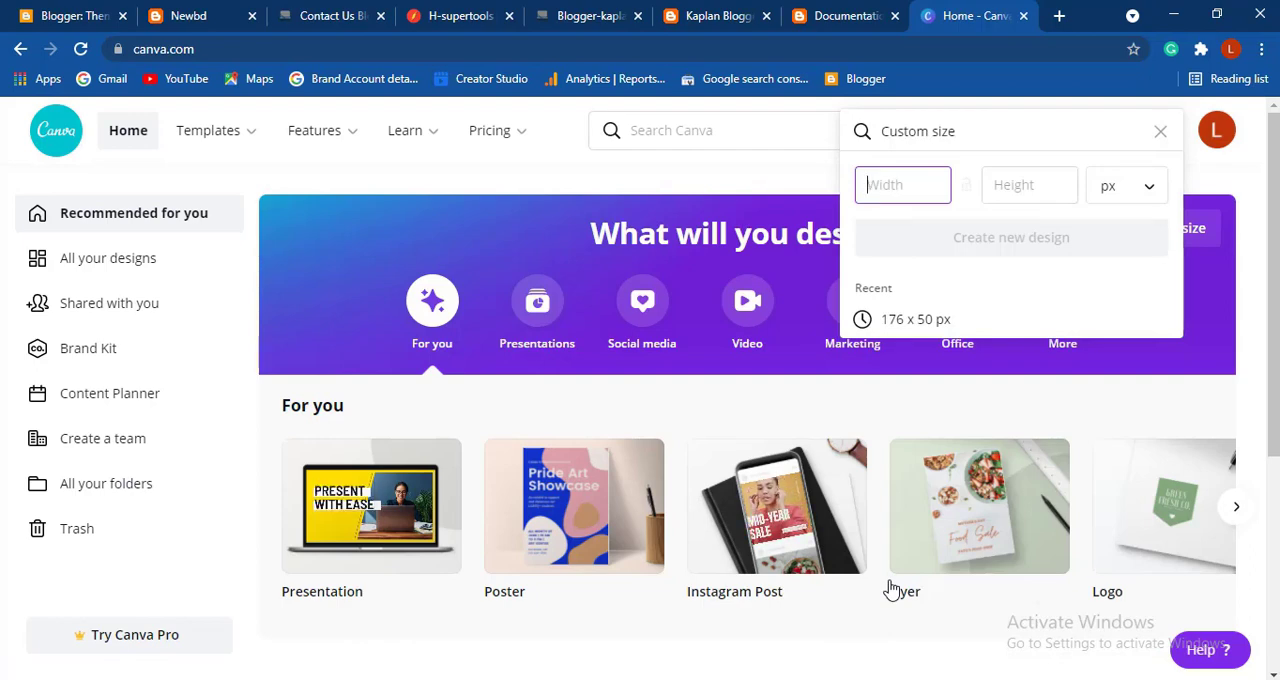
type("345")
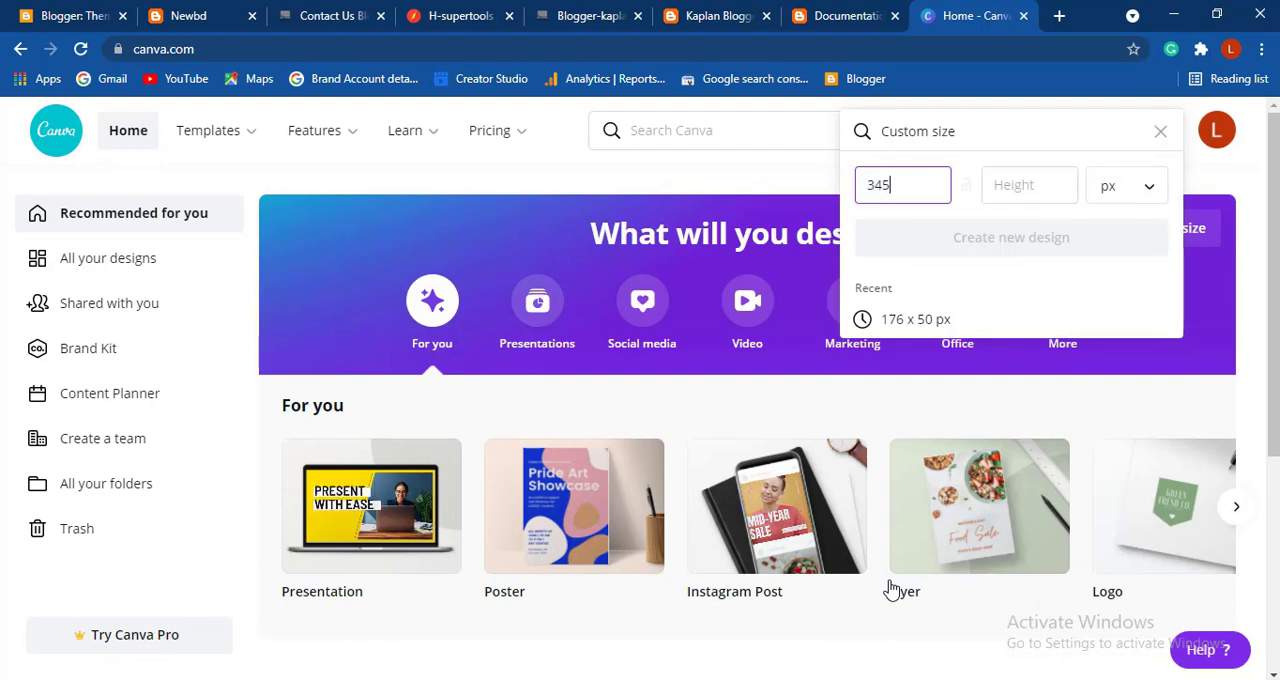
left_click(1025, 185)
type("1")
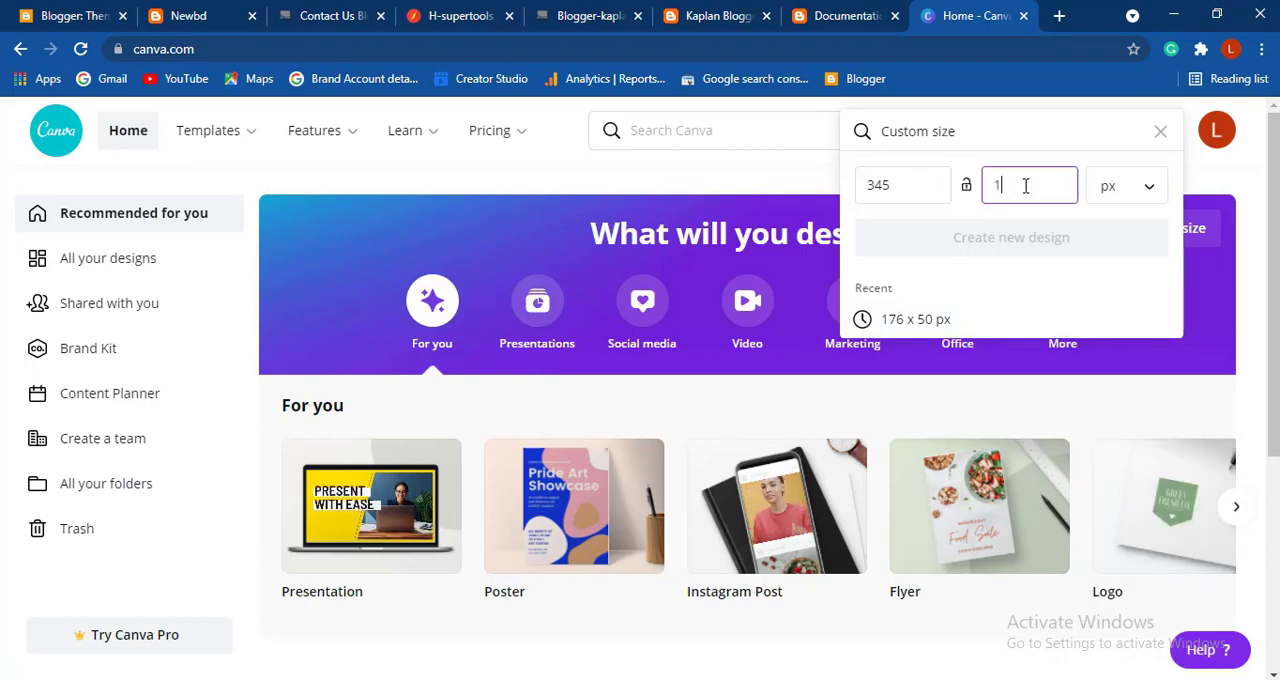
type("23")
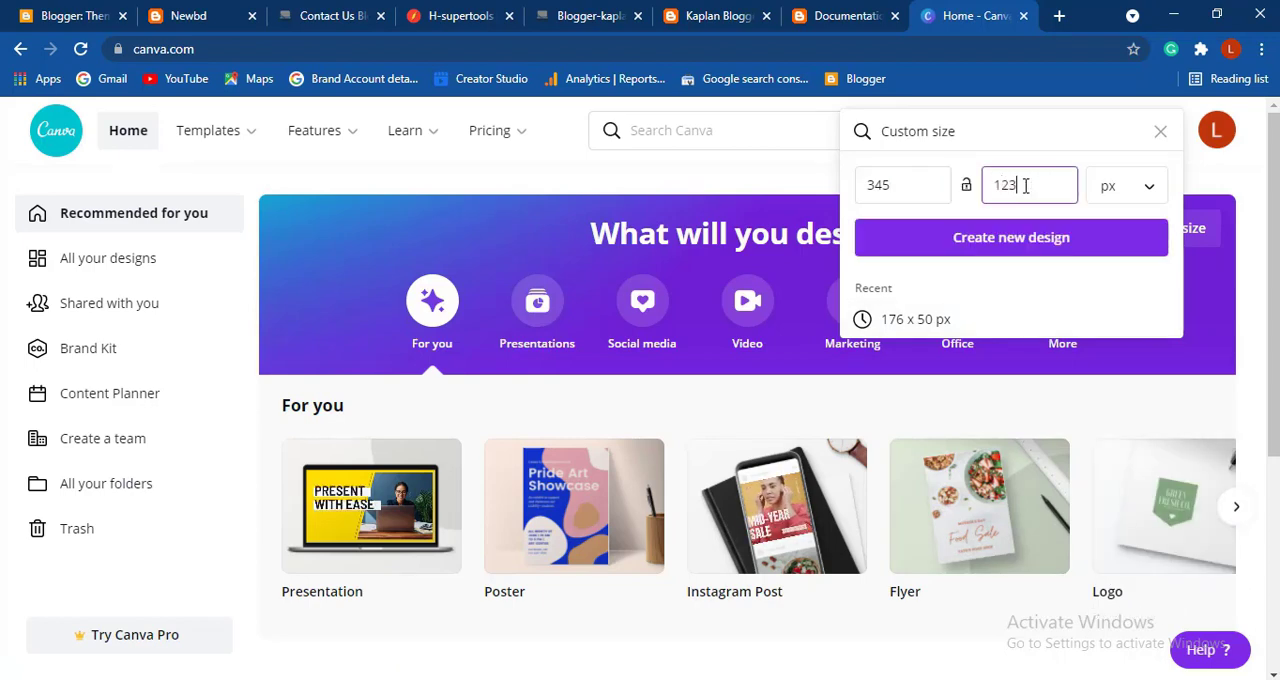
left_click(987, 252)
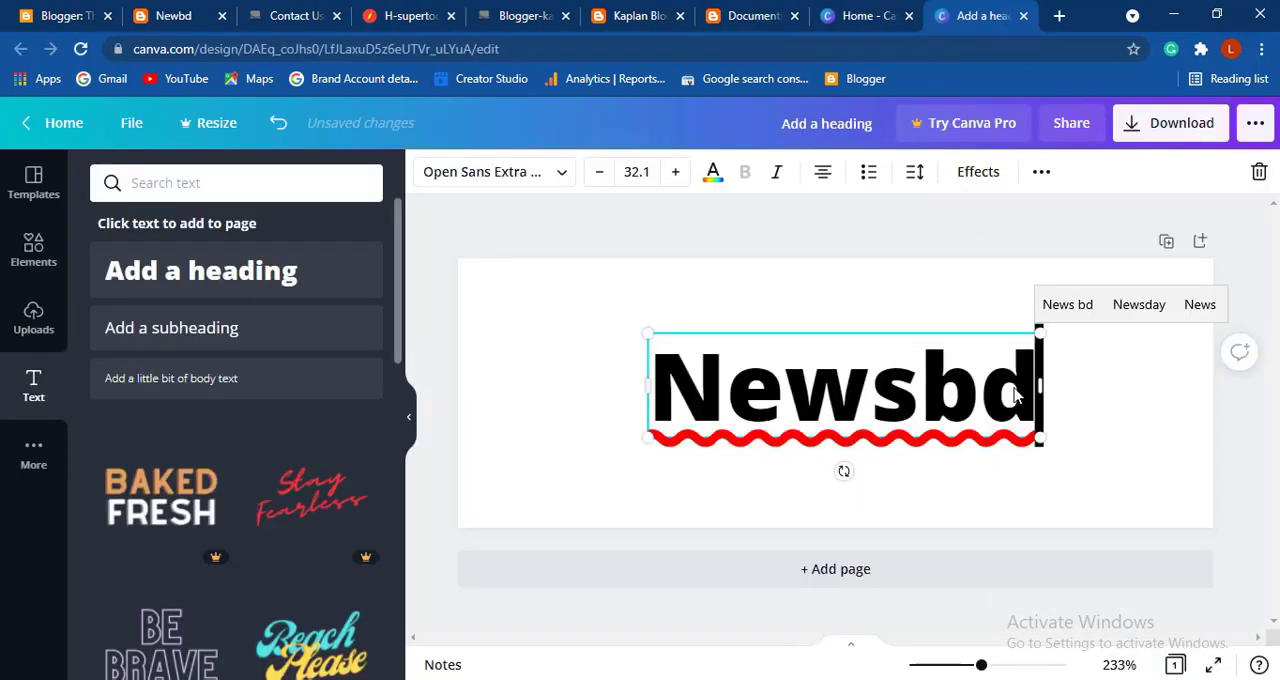
- Download the Newsbd logo design as a 345 × 123 px PNG file
left_click(1178, 136)
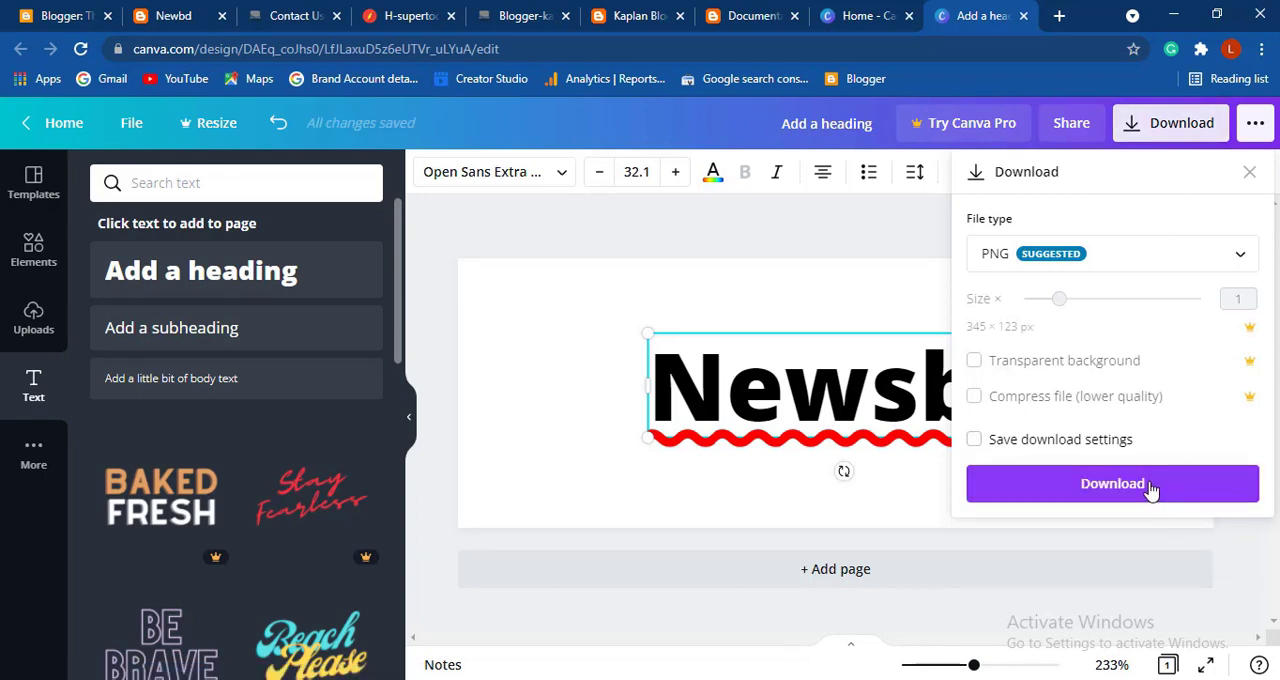
left_click(1150, 485)
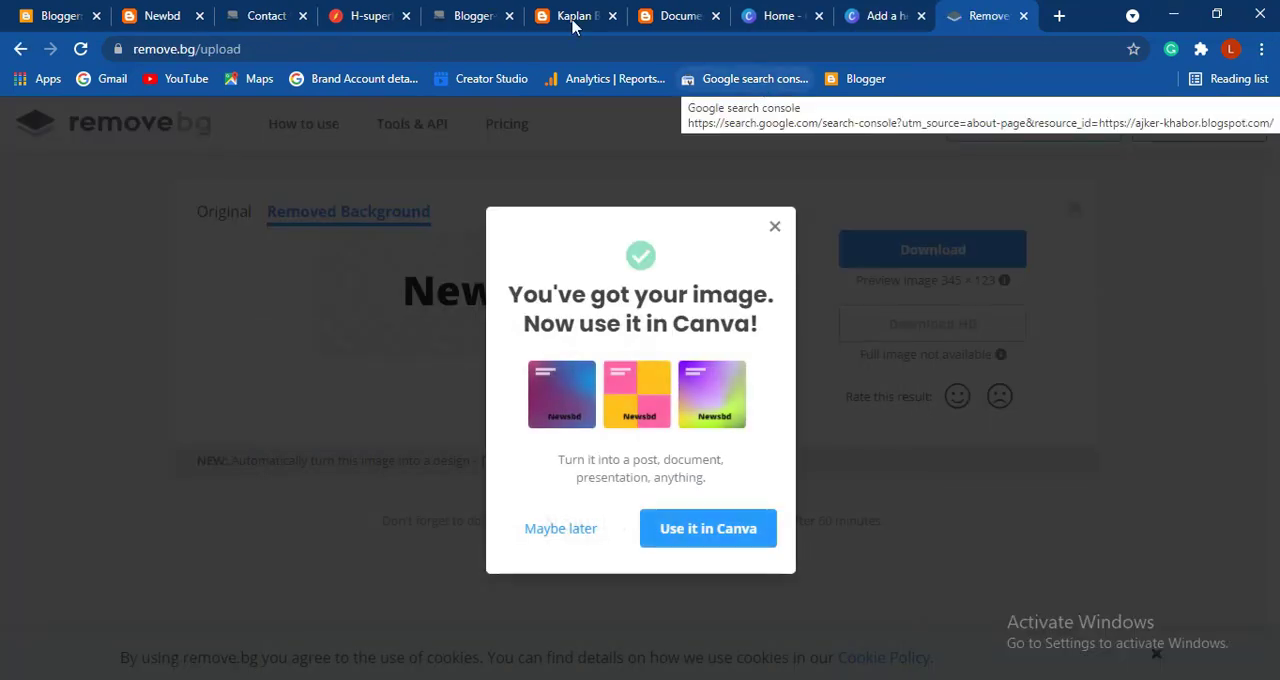
- Switch to Blogger and open the Blog Header gadget's settings in the Newbd blog's layout
left_click(45, 10)
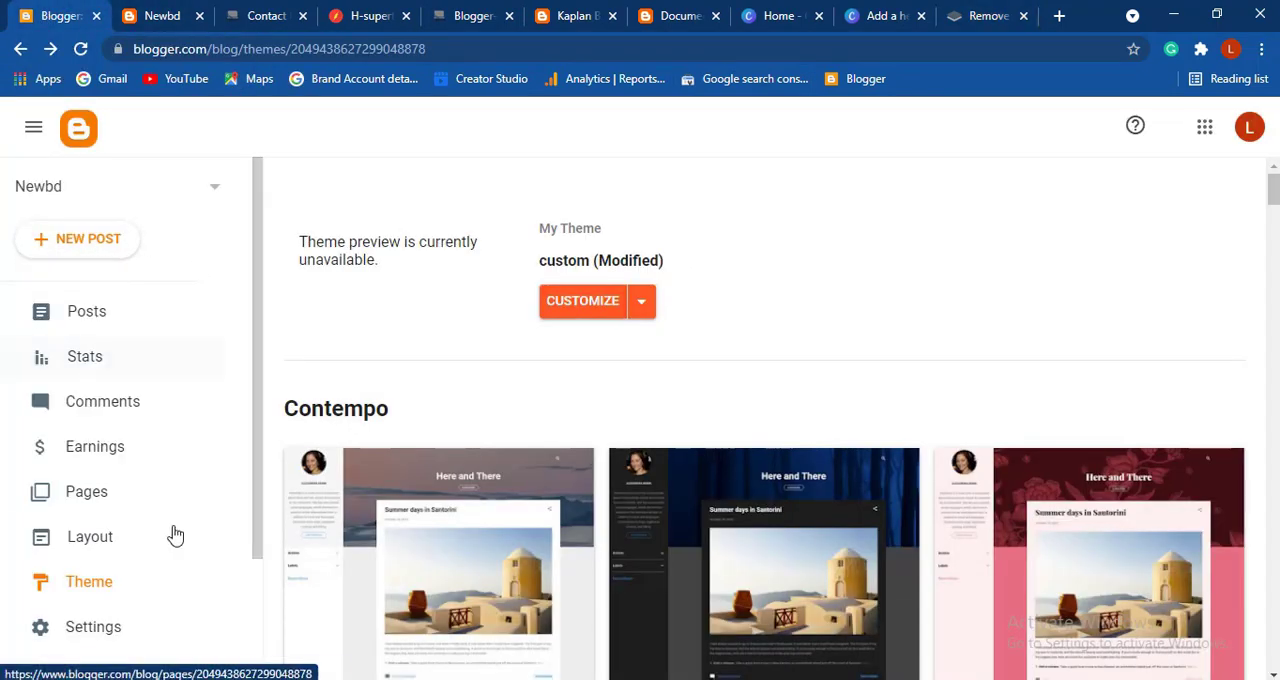
left_click(127, 542)
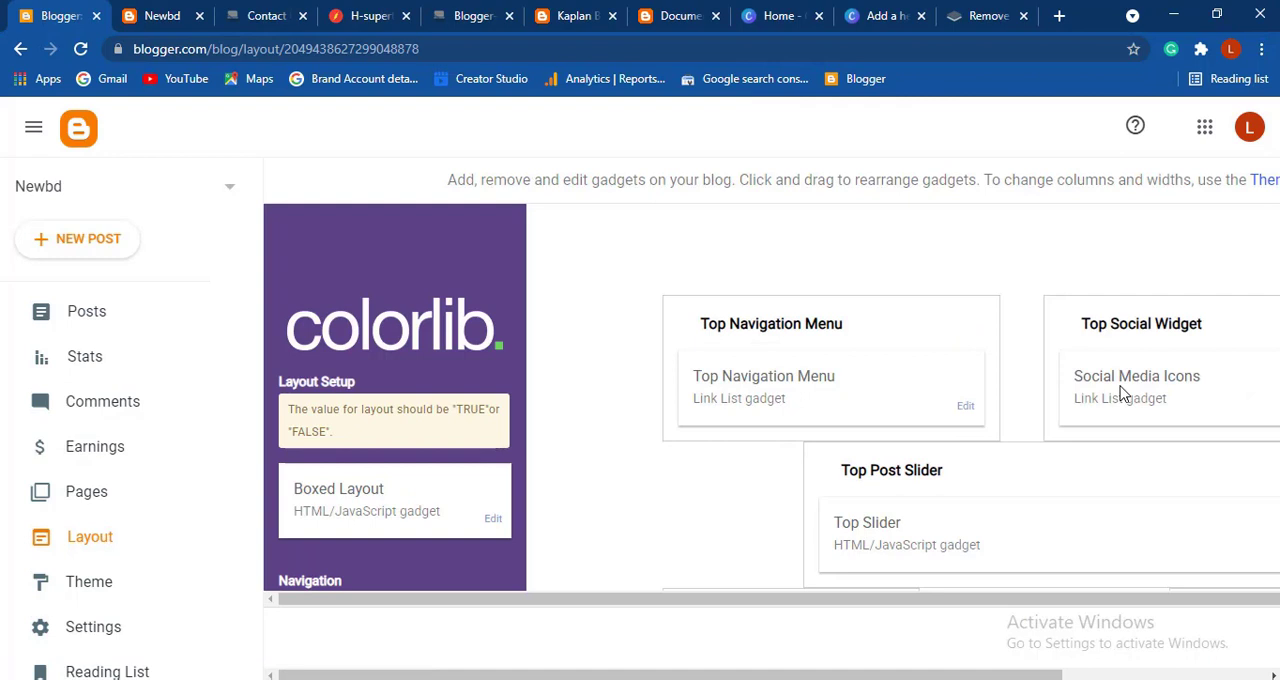
scroll(1120, 393, "down", 2)
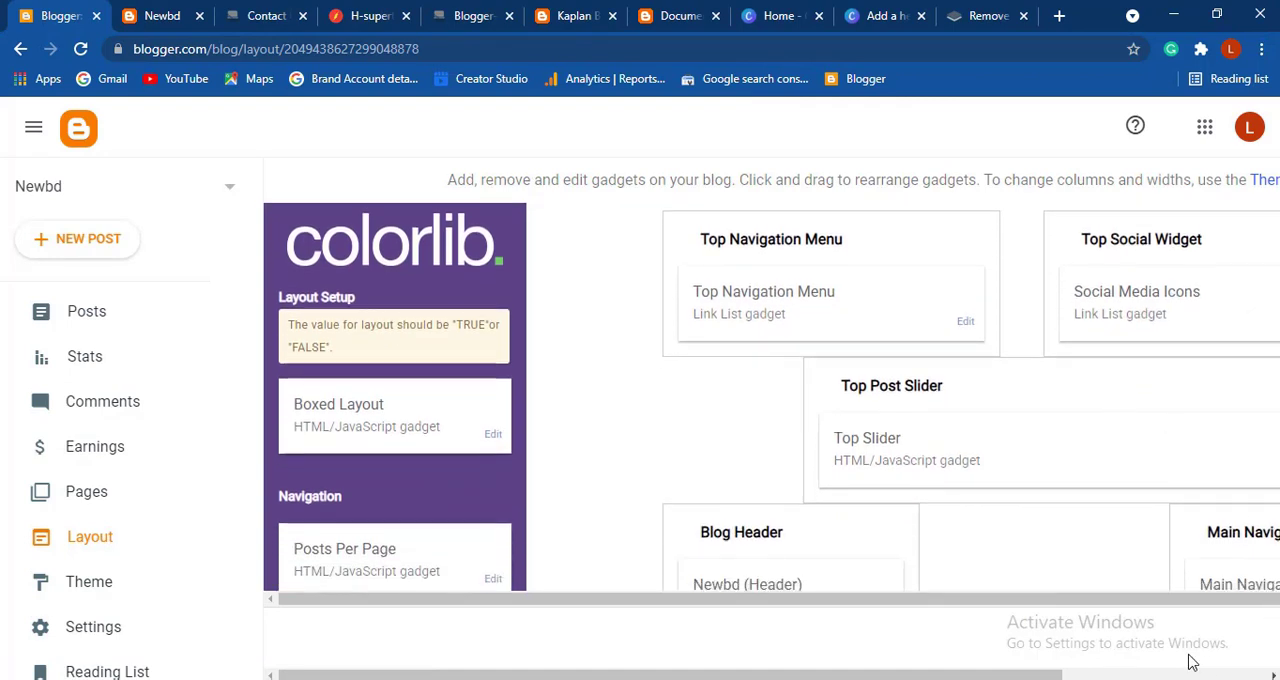
scroll(985, 560, "down", 2)
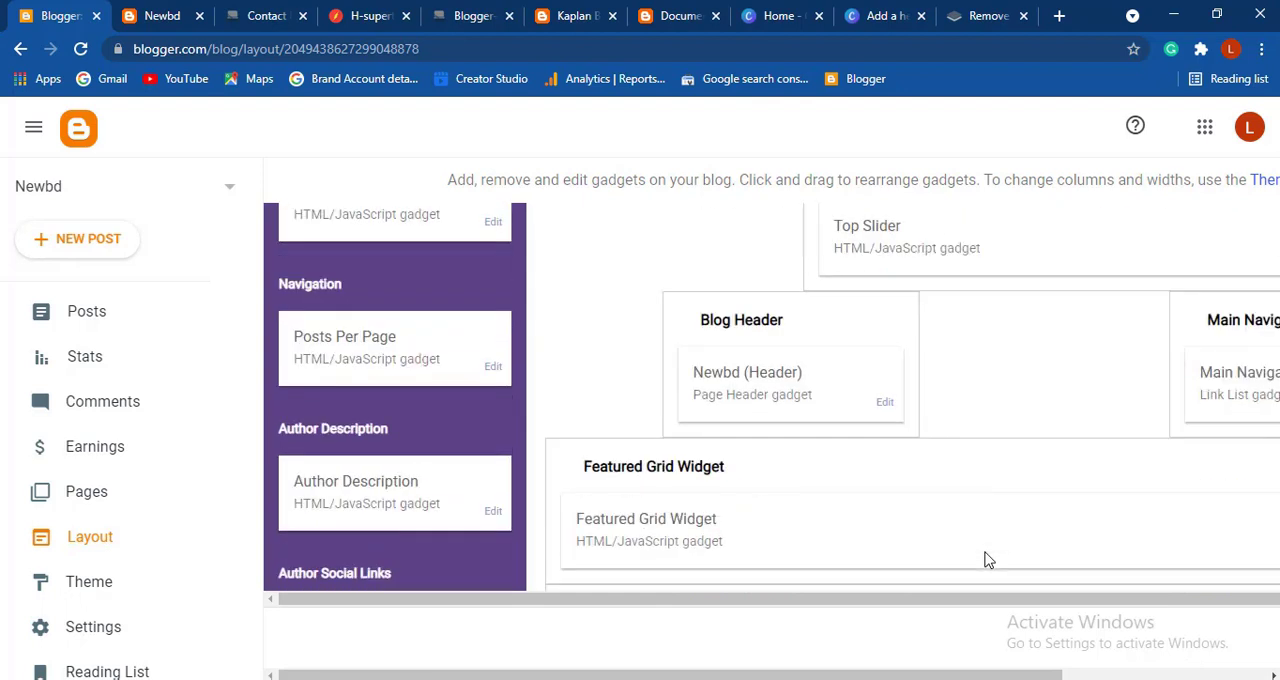
scroll(985, 560, "down", 1)
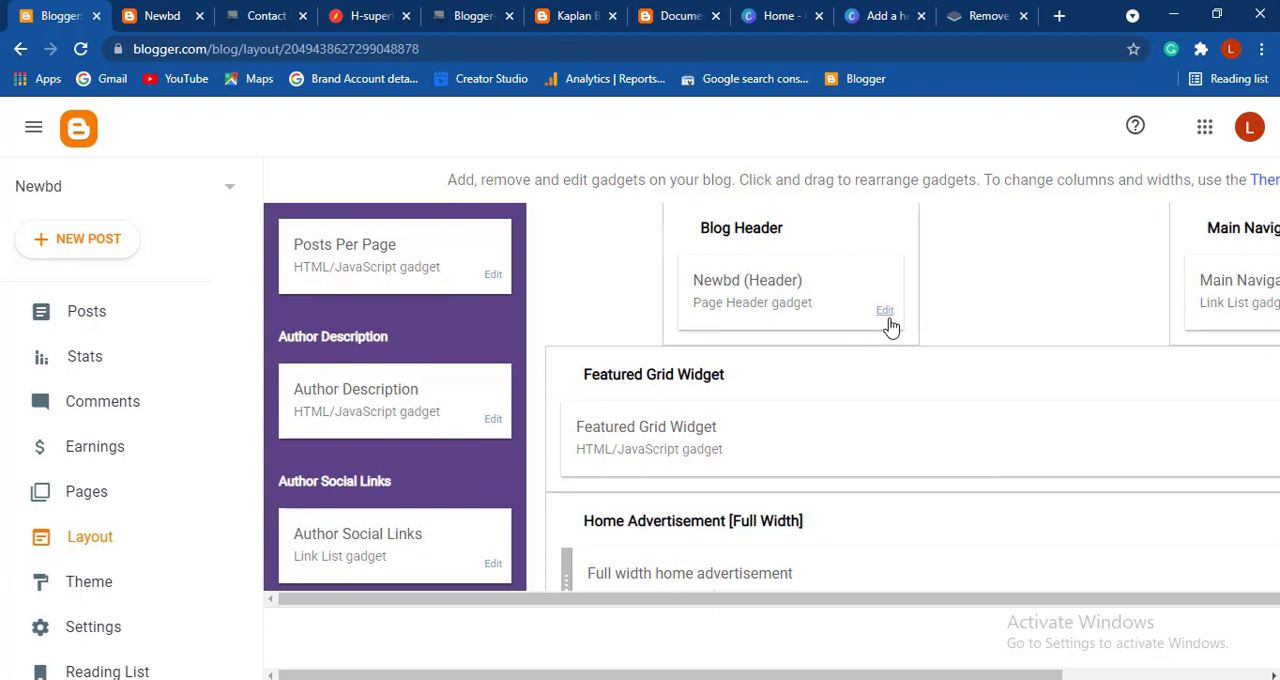
scroll(891, 326, "up", 2)
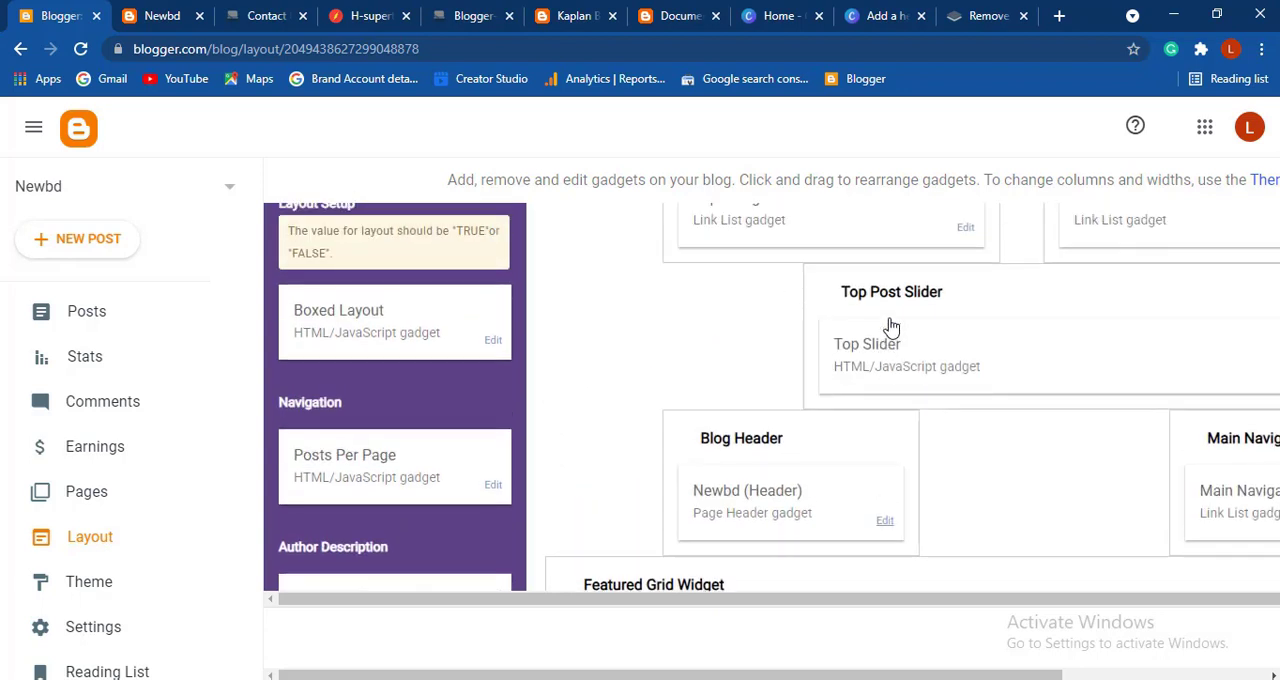
scroll(891, 326, "down", 3)
scroll(891, 326, "down", 2)
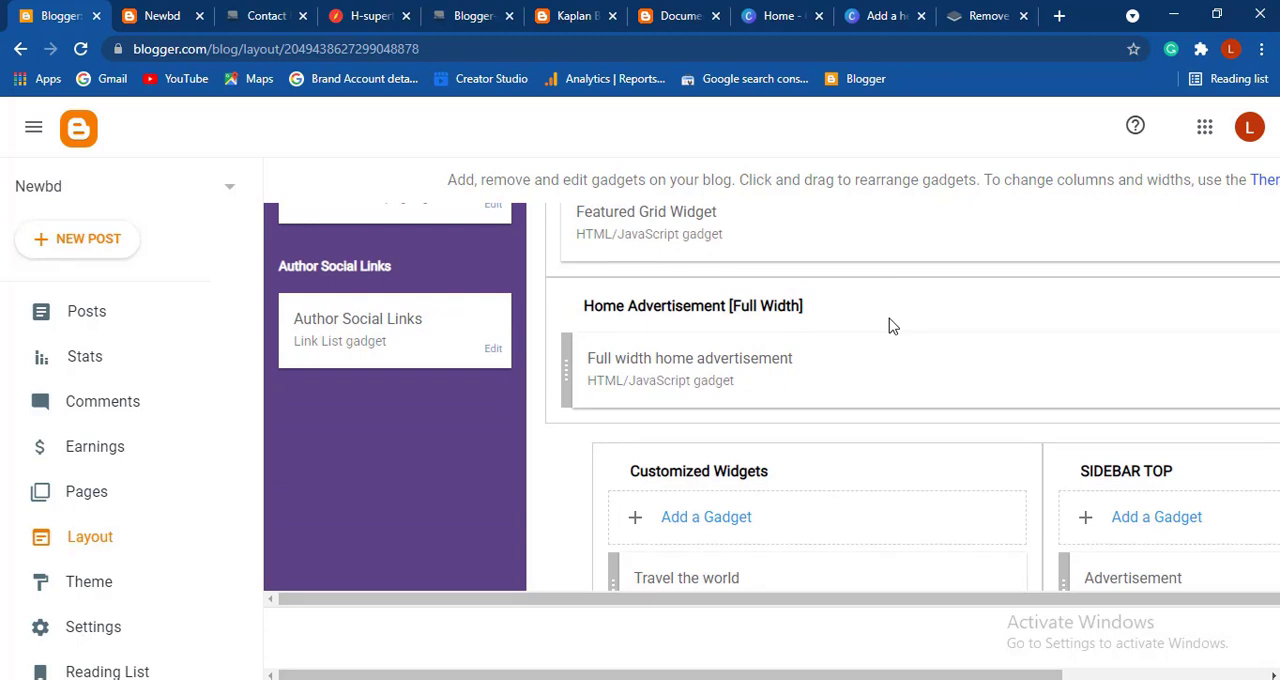
scroll(891, 326, "up", 5)
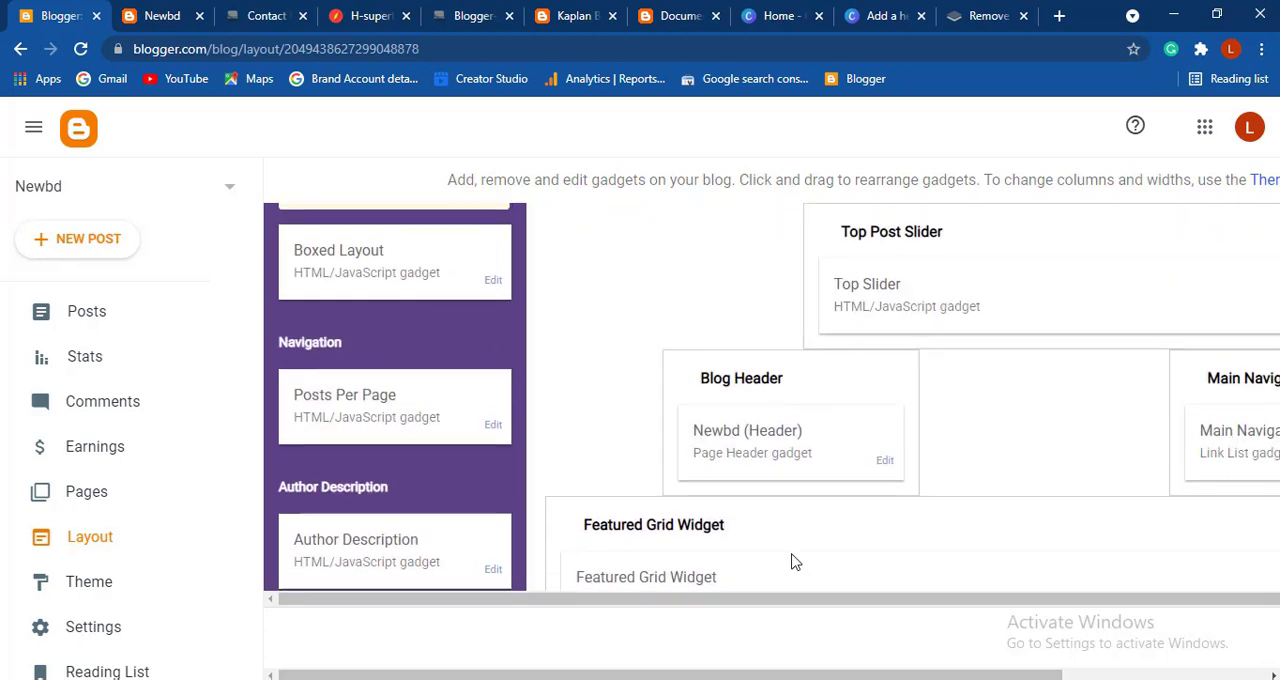
left_click_drag(731, 677, 881, 677)
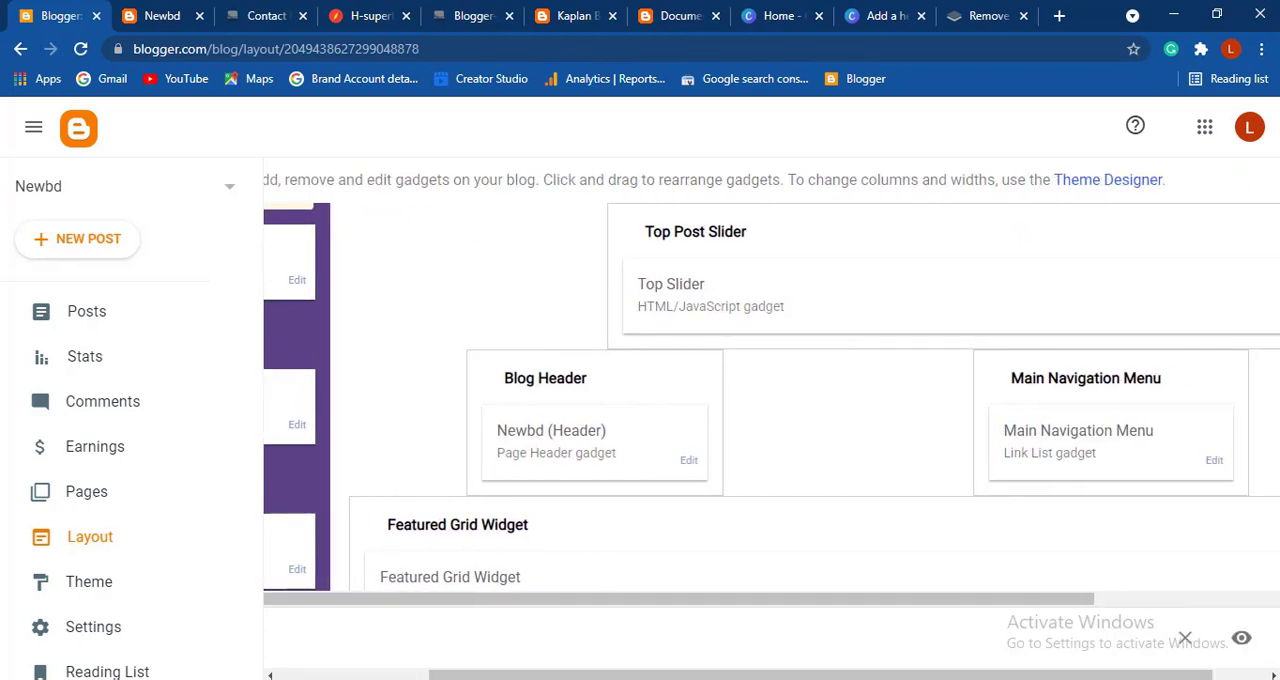
scroll(641, 482, "up", 2)
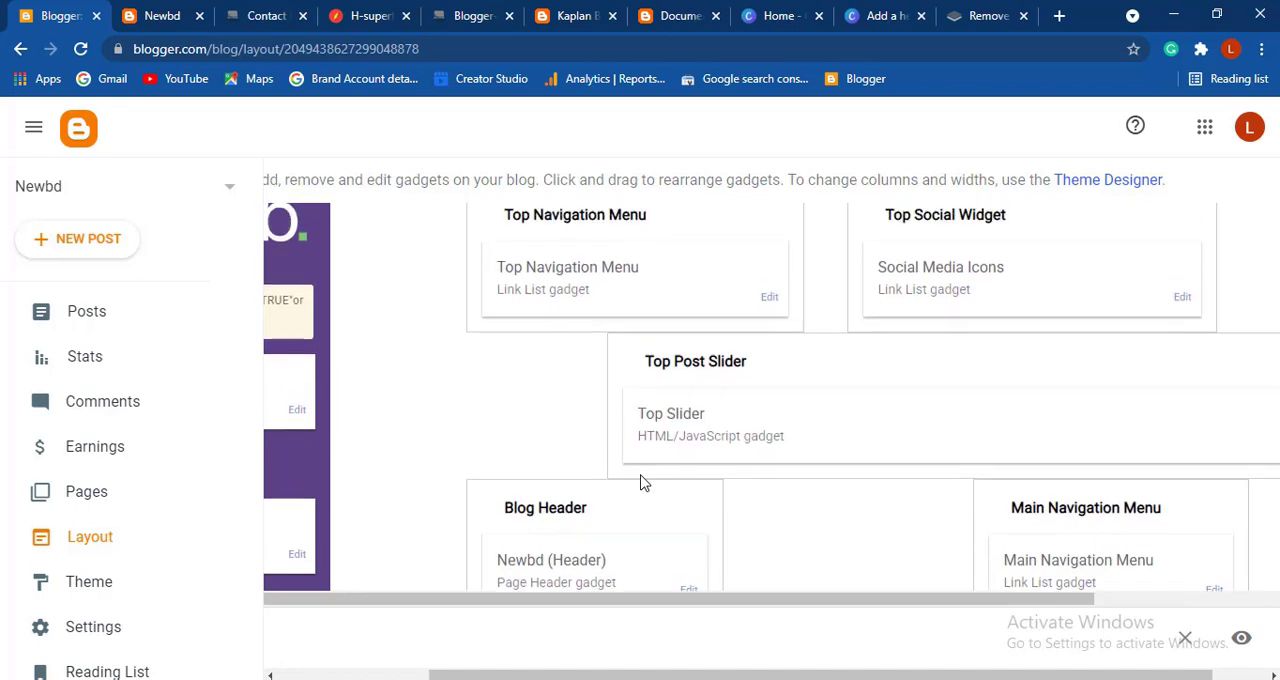
scroll(641, 482, "down", 2)
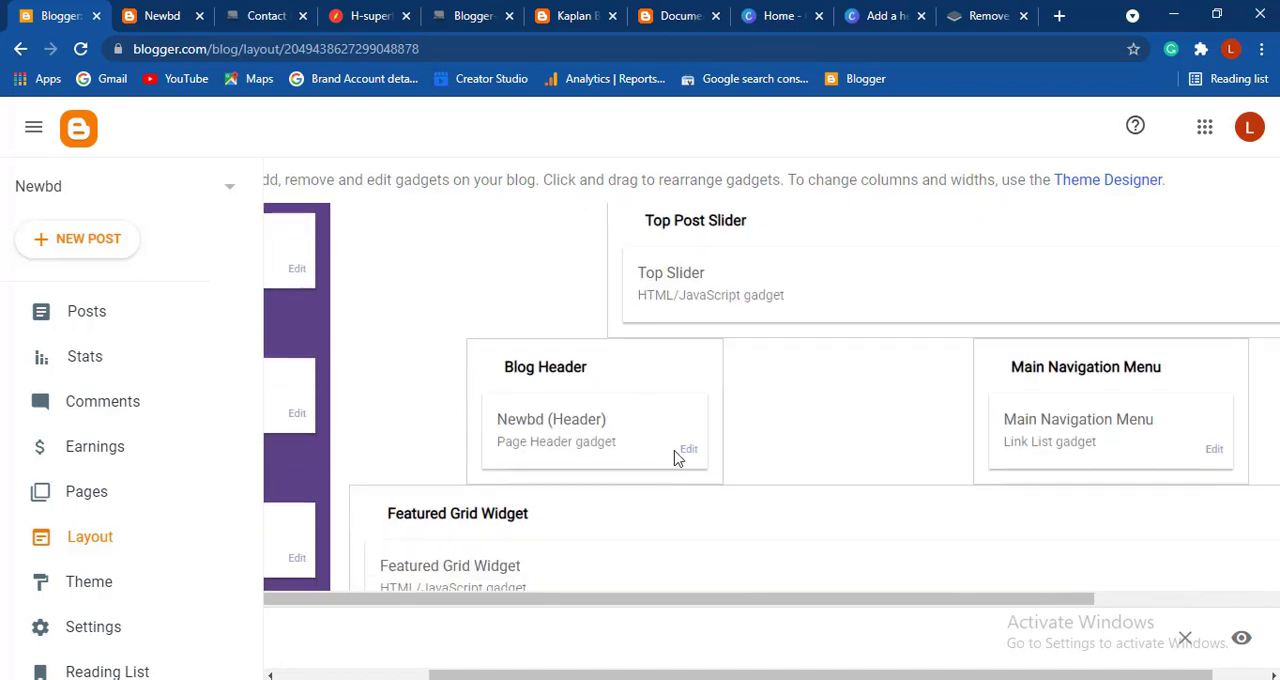
left_click(689, 452)
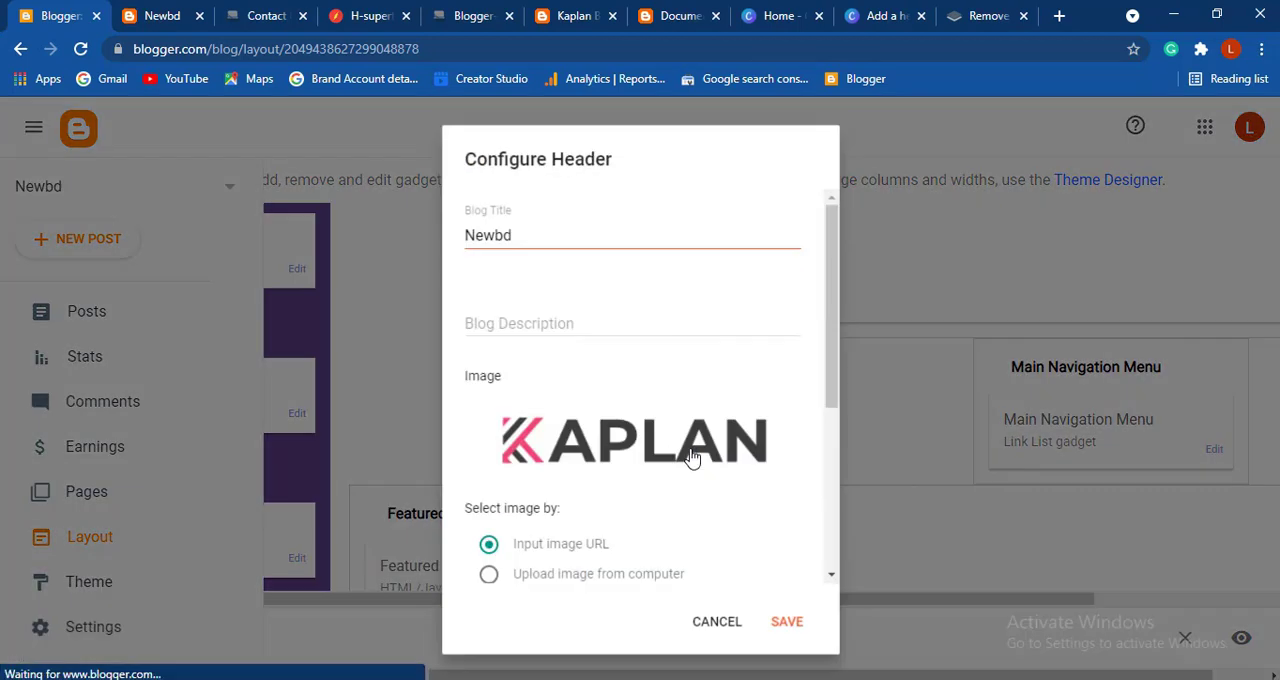
- Replace the header image with Add_a_heading-removebg-preview.png uploaded from the computer, save the header and view the live blog
scroll(531, 407, "down", 1)
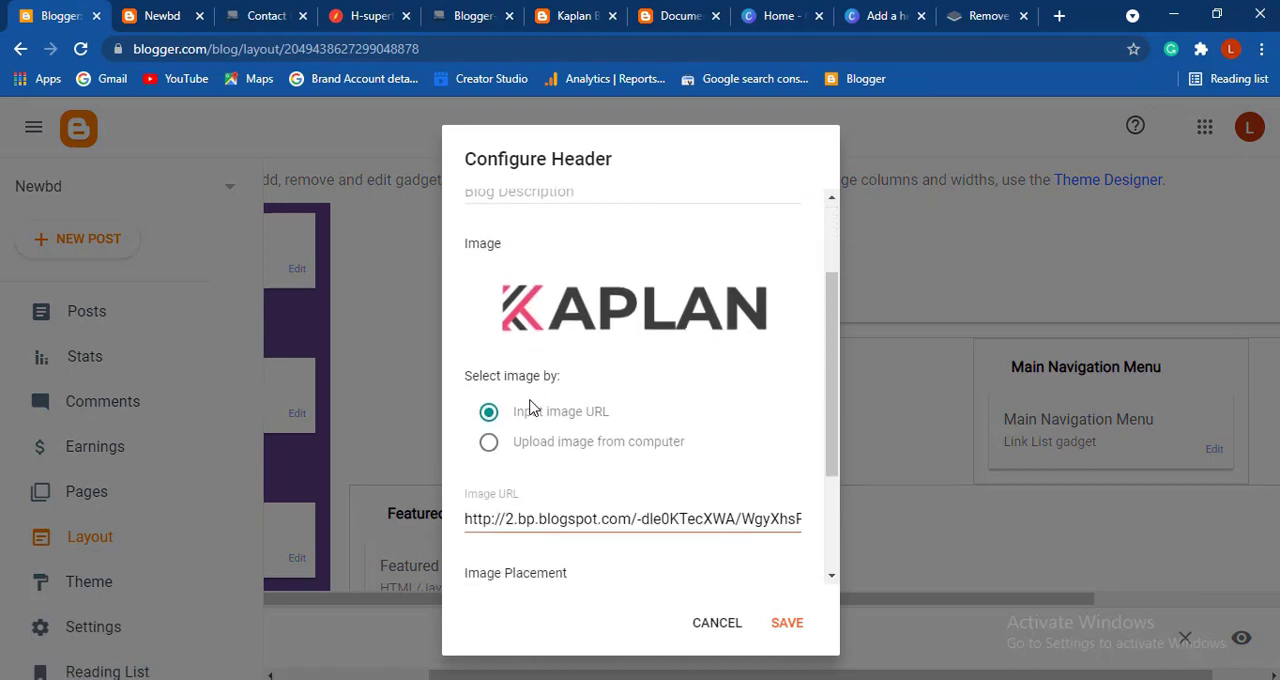
left_click(488, 442)
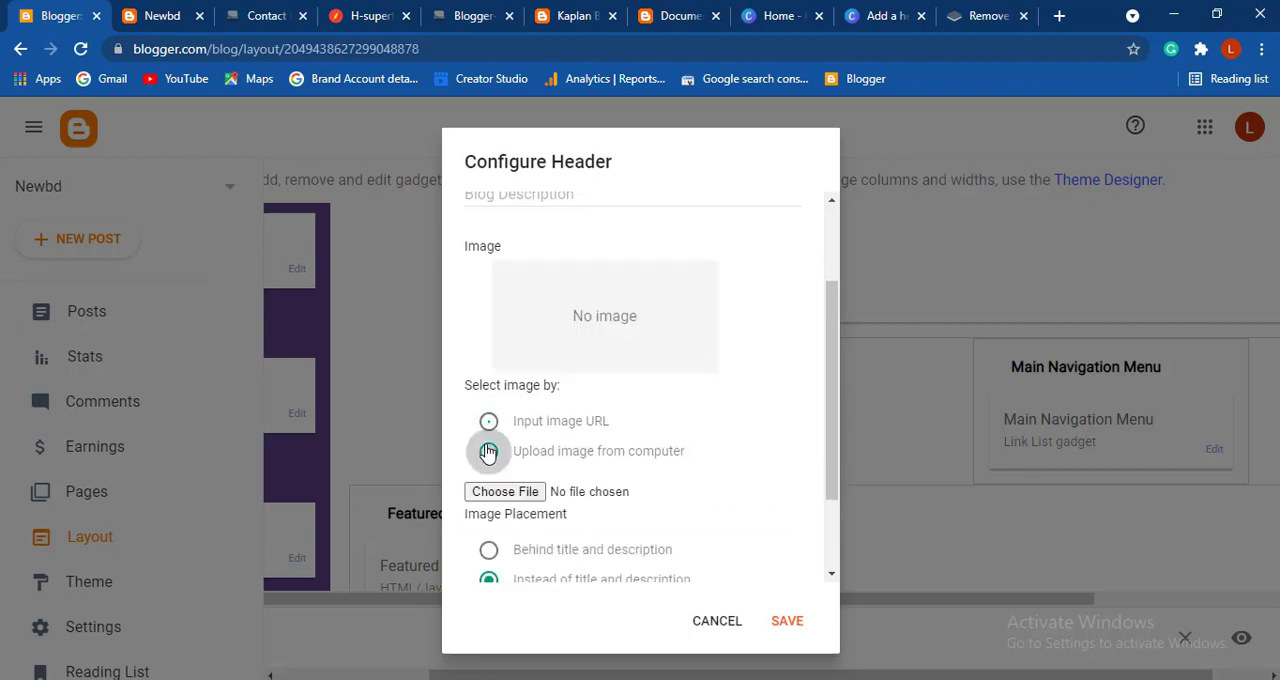
left_click(502, 492)
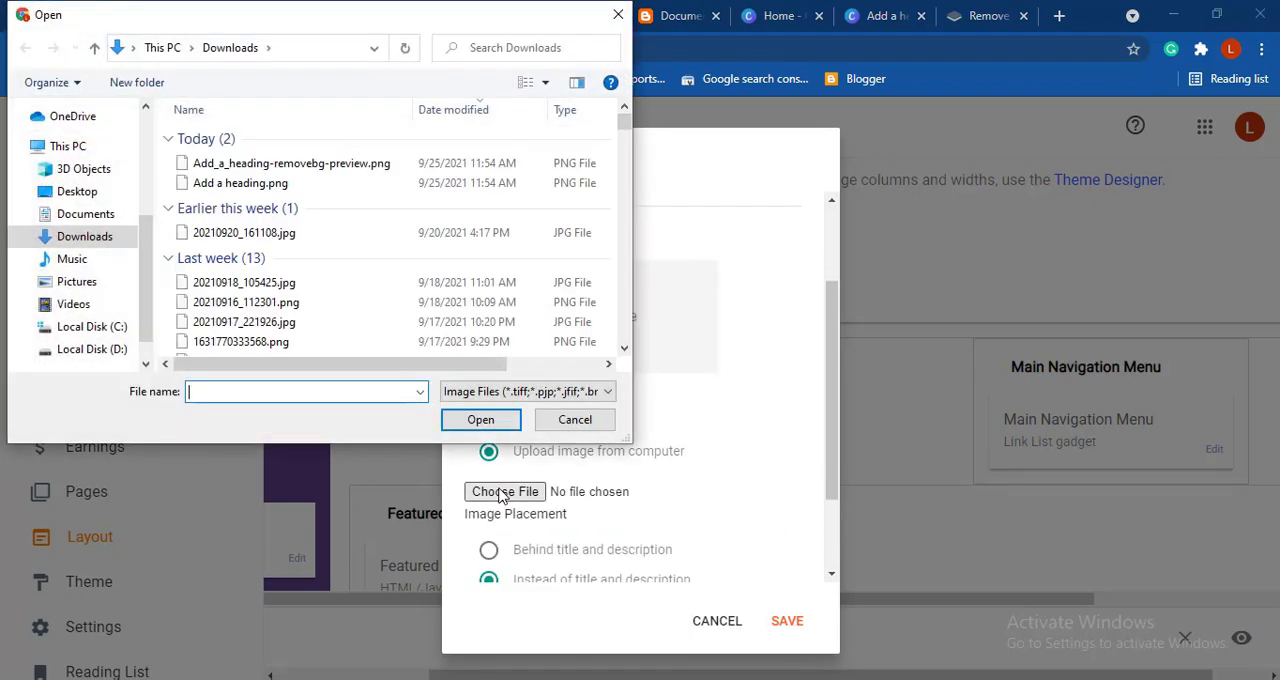
left_click(300, 163)
left_click(460, 423)
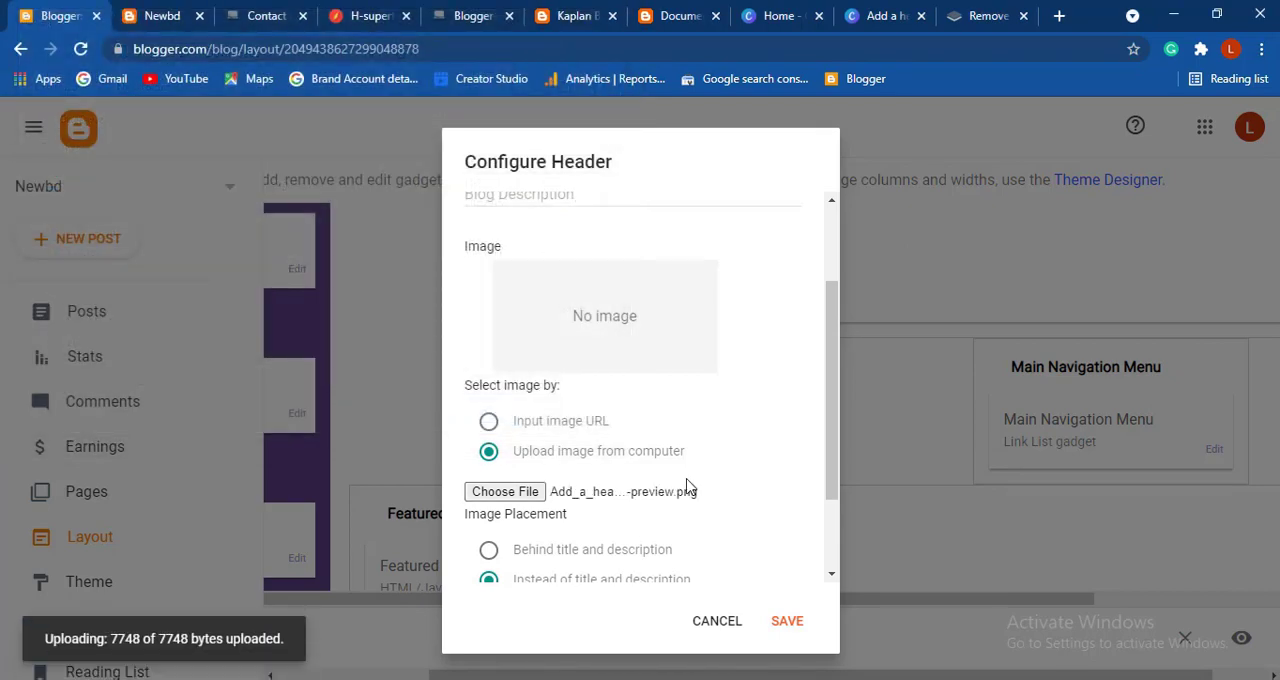
left_click(788, 622)
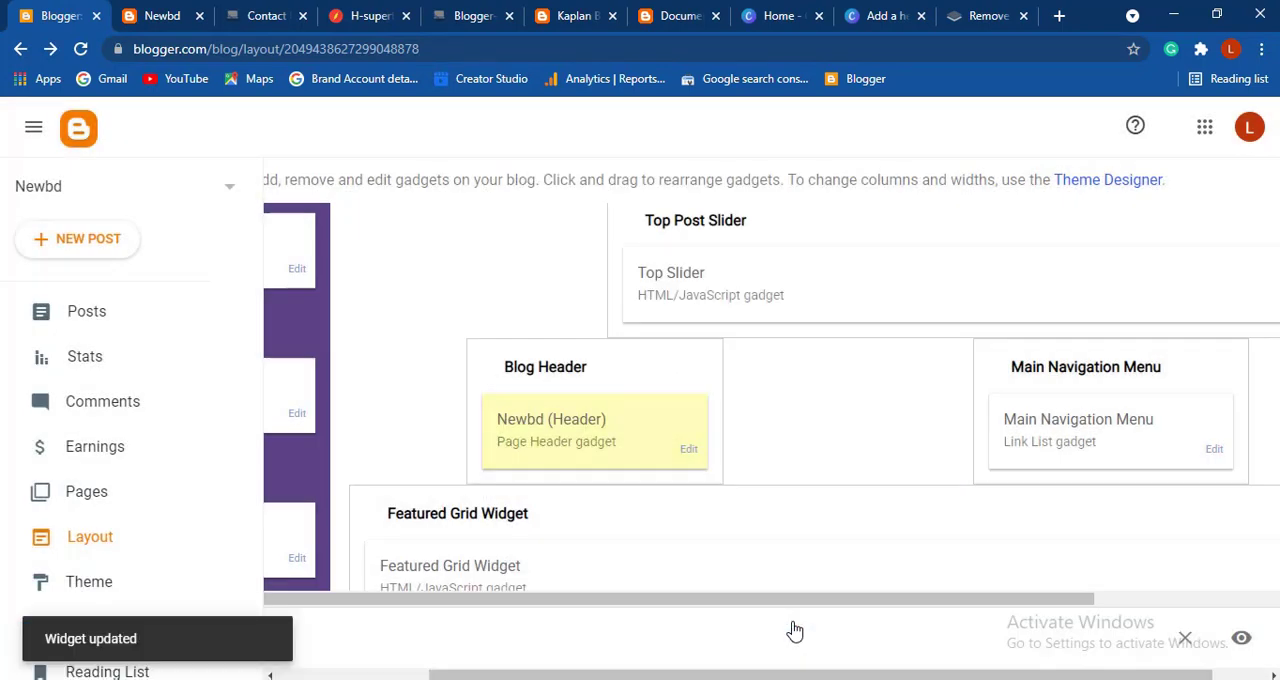
key("ctrl+Tab")
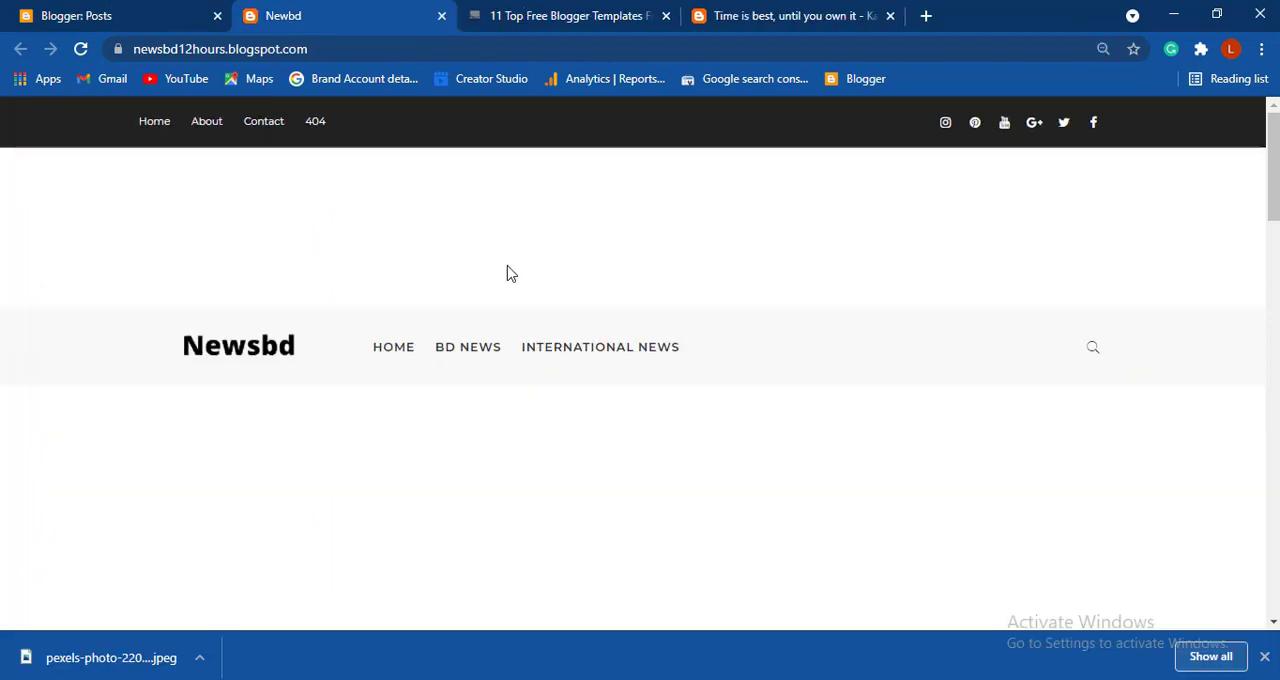
- Create a new post with the copied sample article as its body and "Lorem ipsum dolor sit amet, consectetur adipisicing elit, sed do eiusmod" as its title
left_click(100, 12)
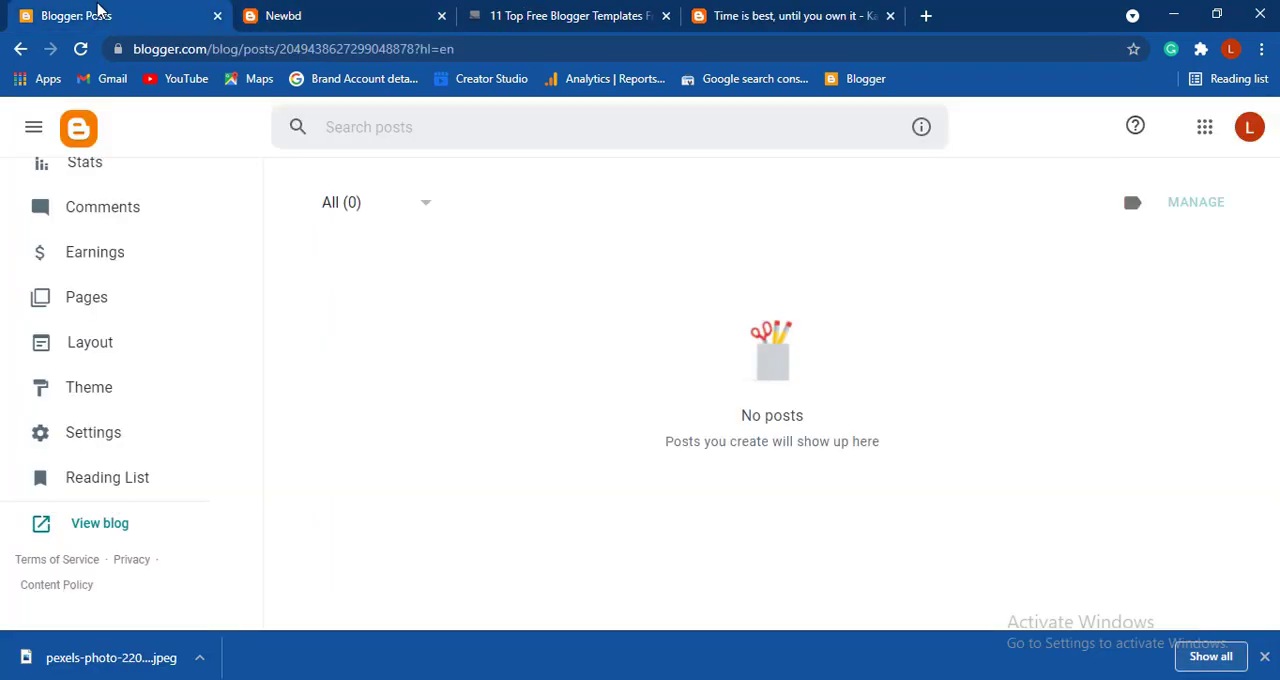
scroll(234, 360, "up", 2)
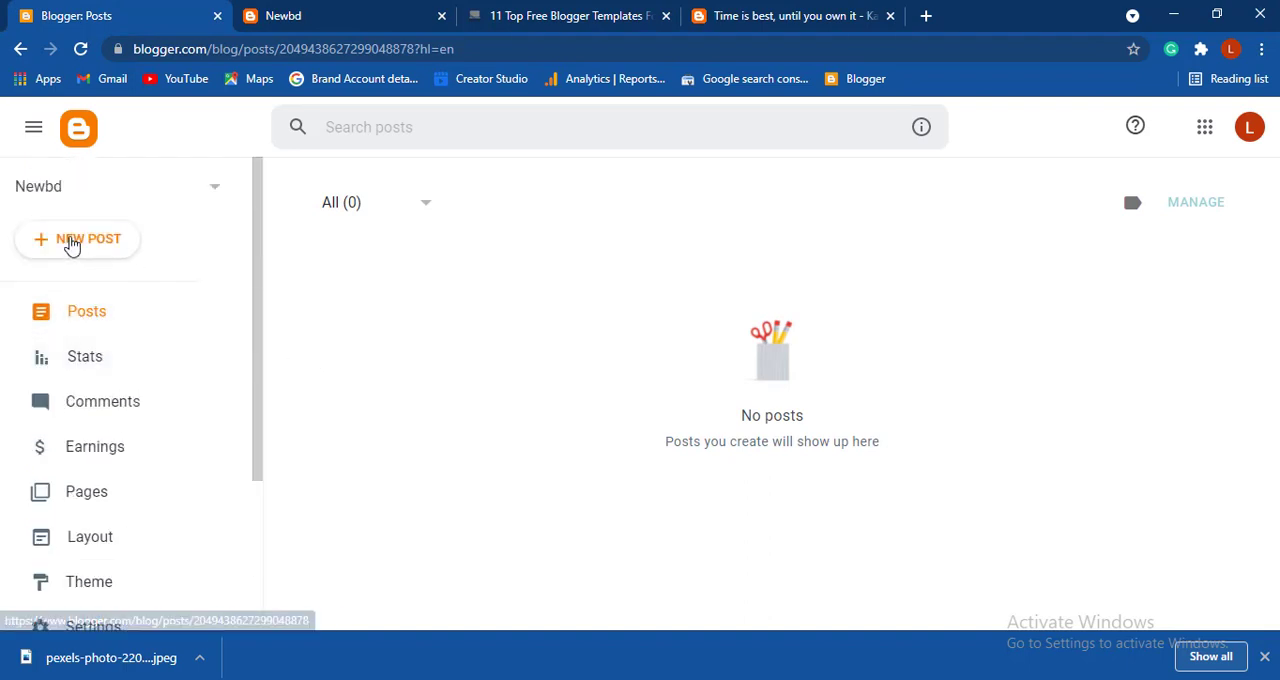
left_click(71, 243)
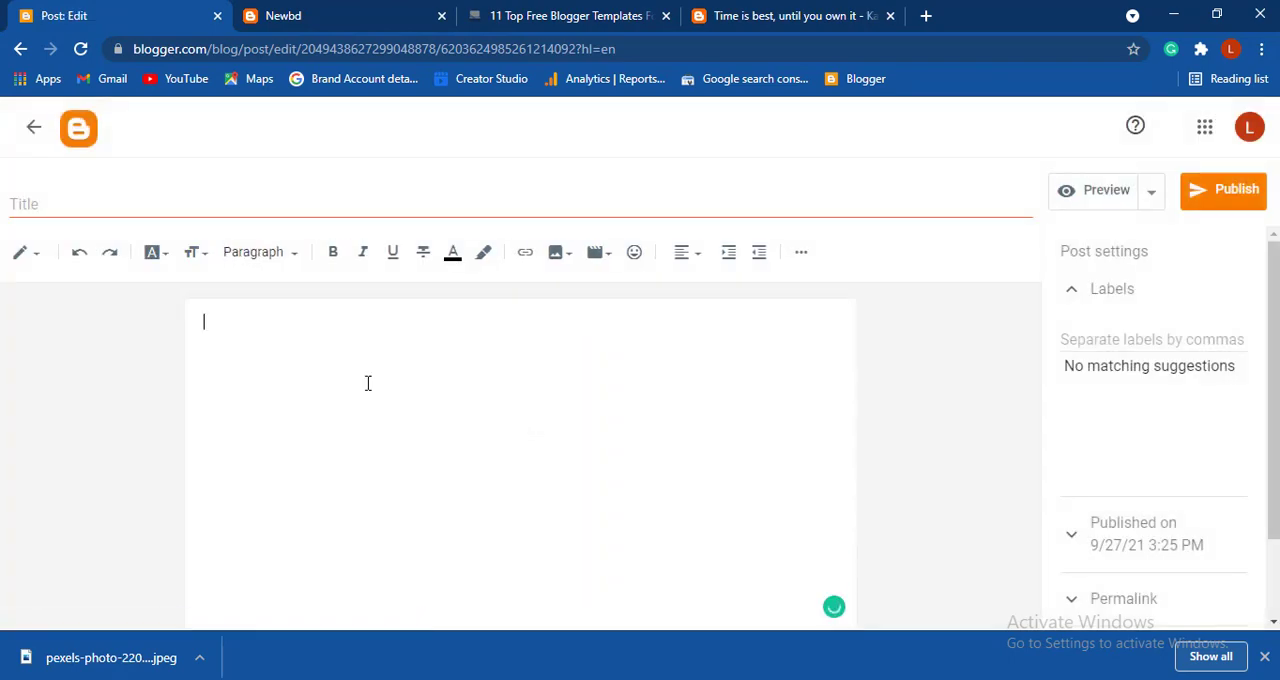
key("ctrl+v")
scroll(368, 383, "up", 6)
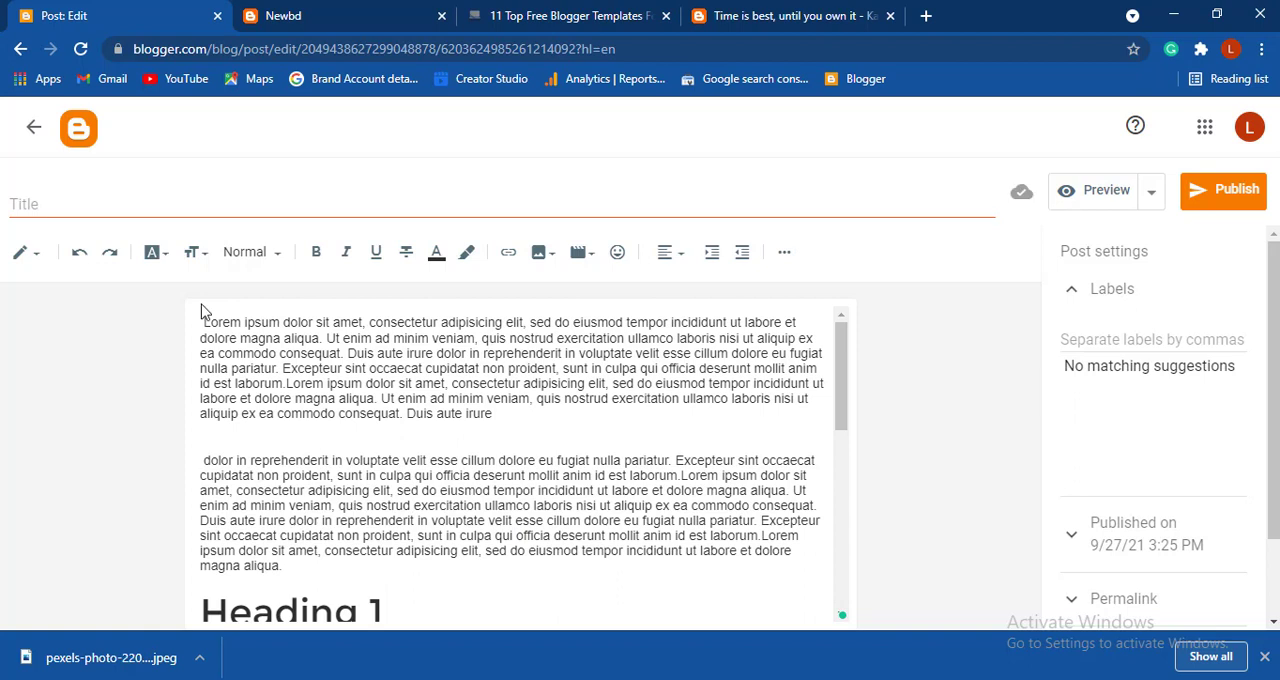
mouse_move(201, 325)
left_mouse_down()
mouse_move(368, 378)
mouse_move(440, 340)
mouse_move(630, 316)
left_mouse_up()
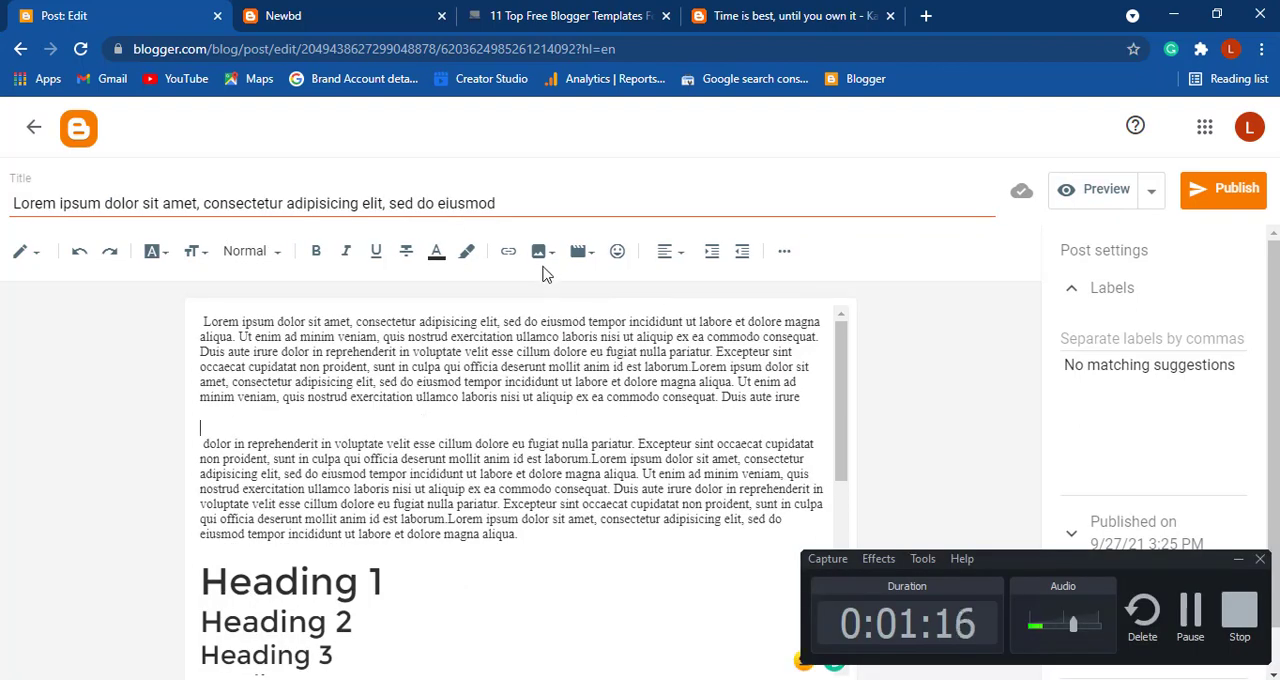
- Upload pexels-photo-220570-min.jpeg from the computer, insert it into the post and check its placement in the body
left_click(545, 253)
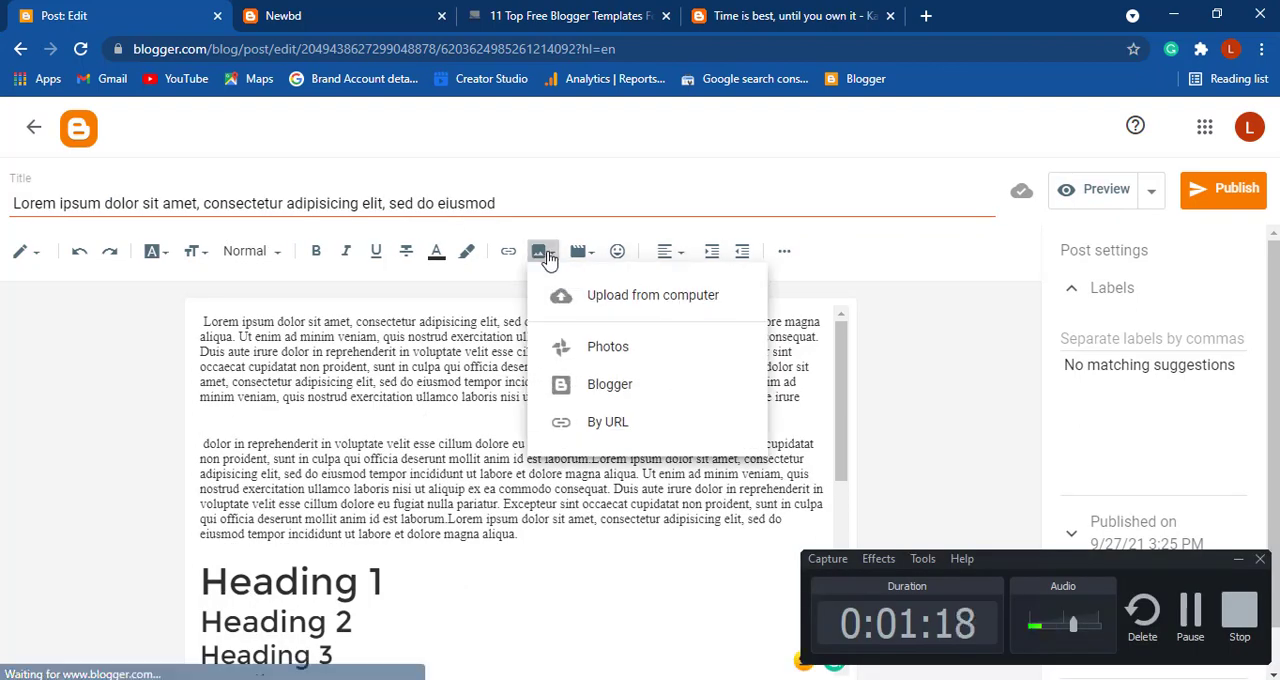
left_click(596, 314)
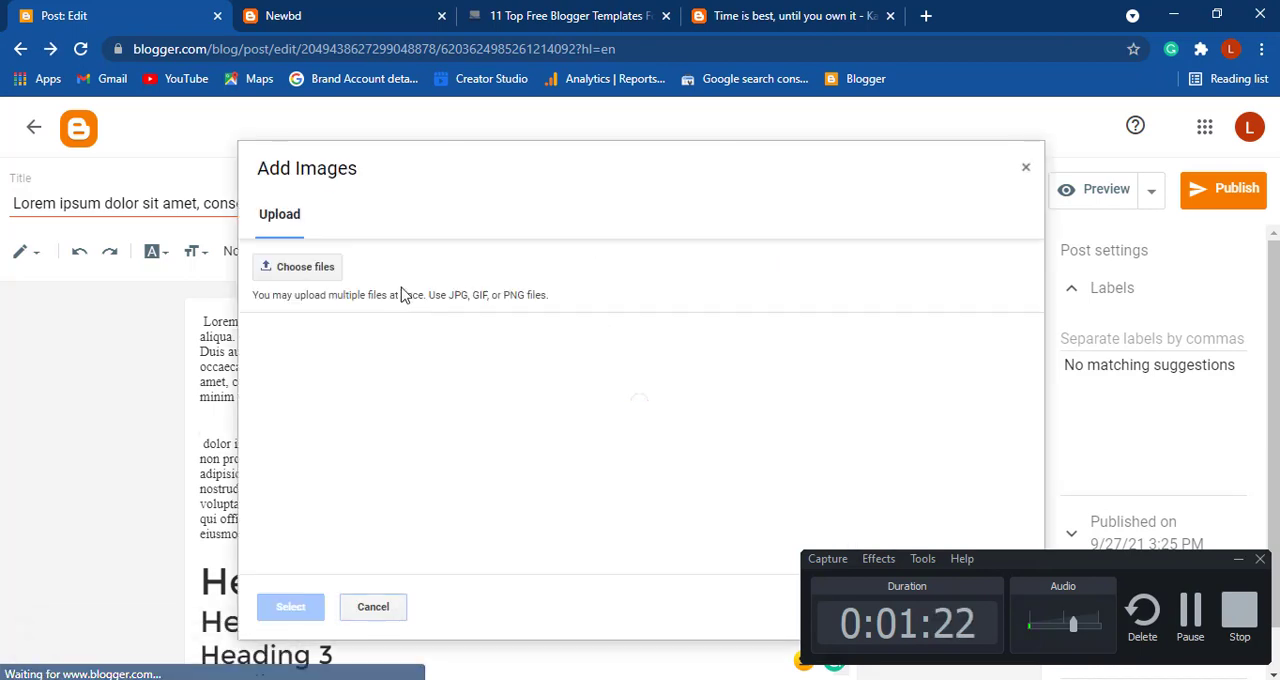
left_click(290, 267)
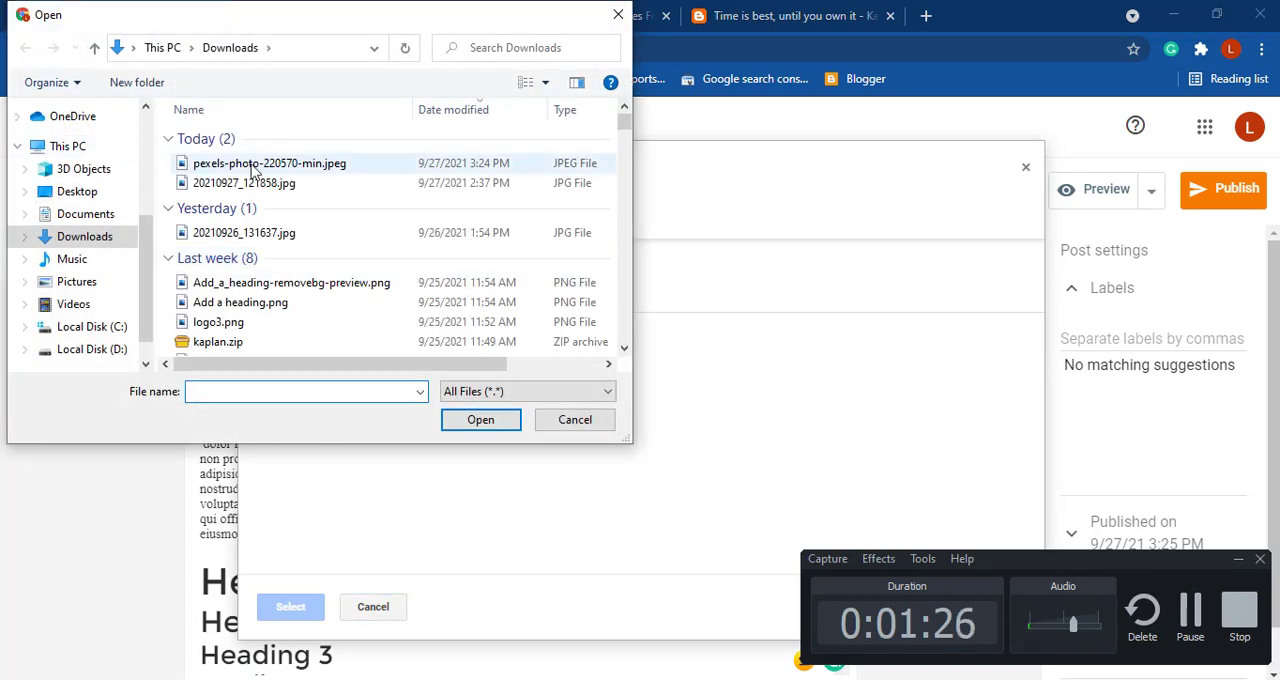
left_click(290, 166)
left_click(481, 420)
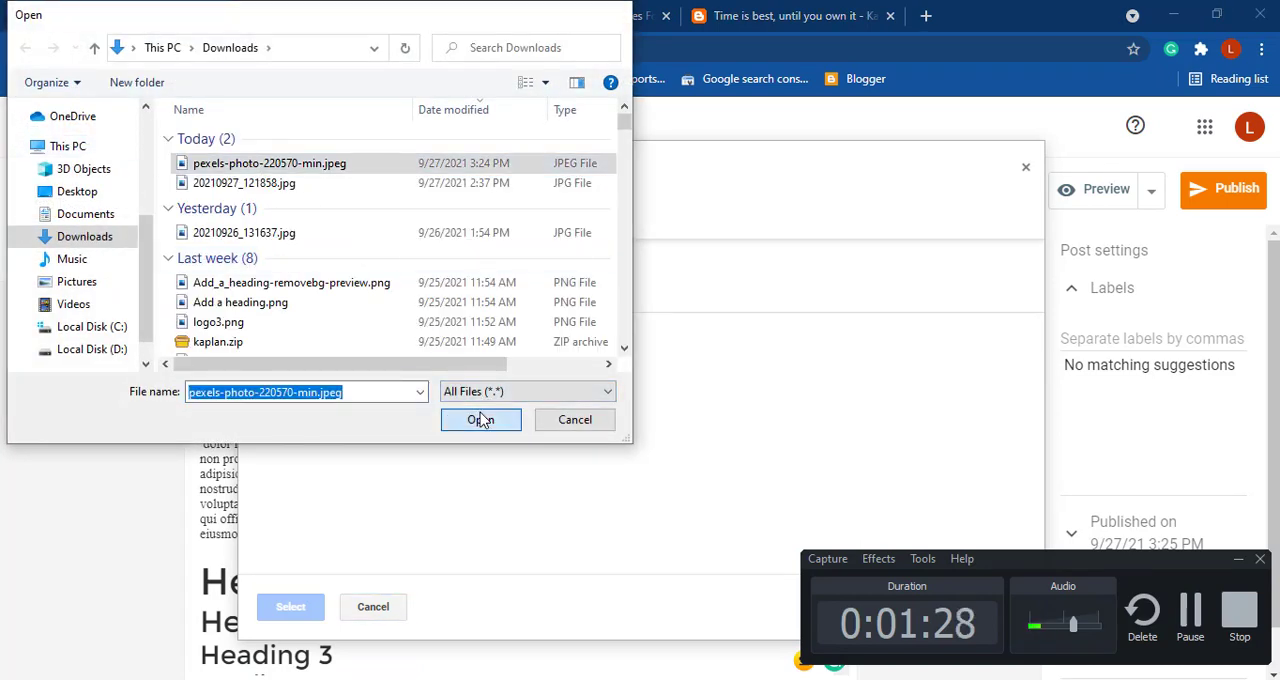
left_click(1241, 564)
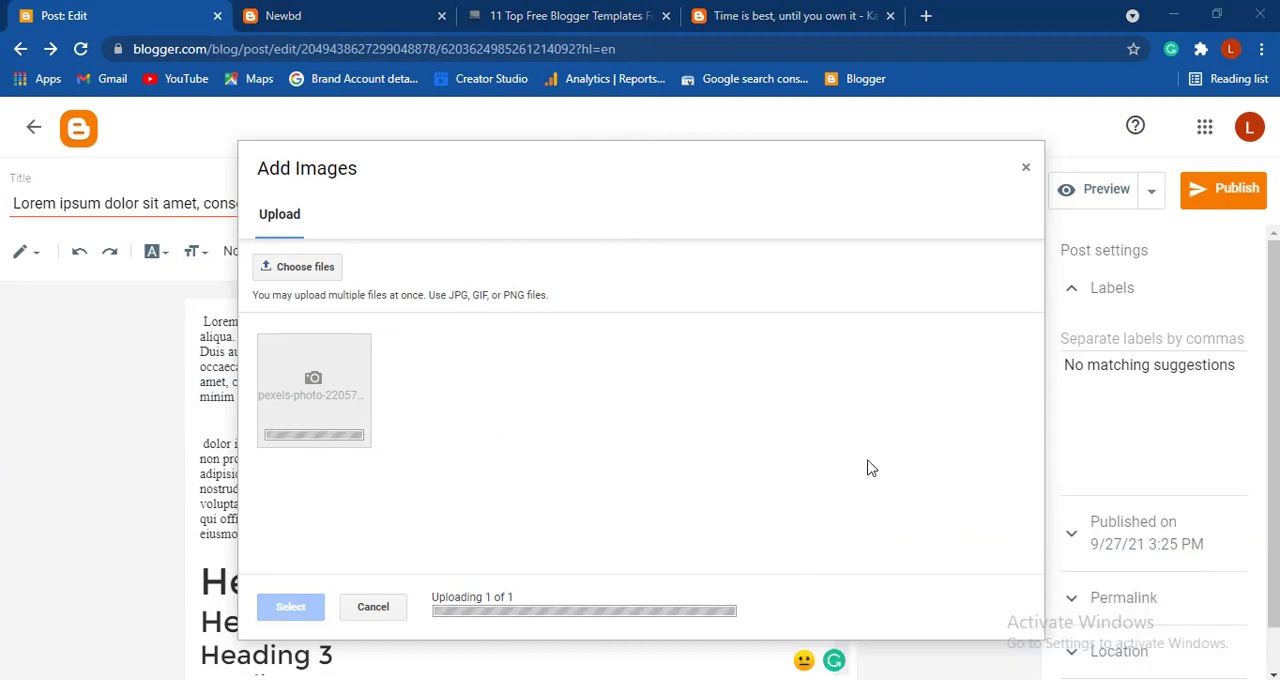
left_click(360, 430)
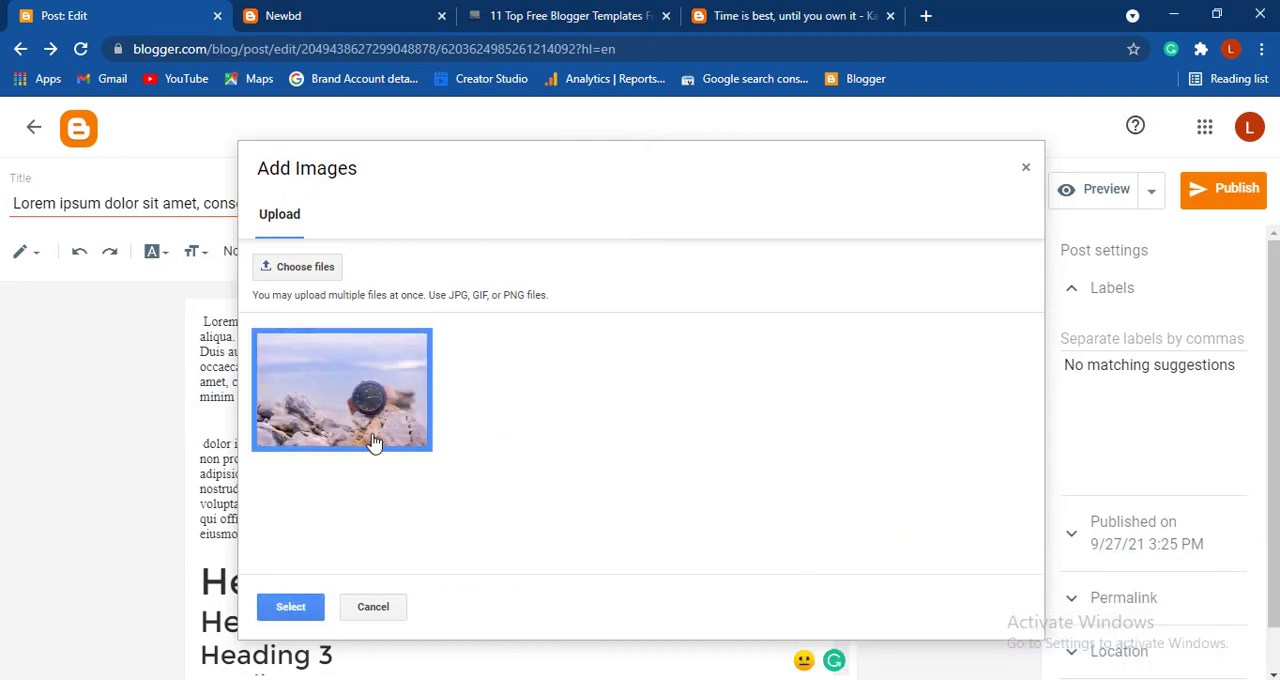
left_click(290, 607)
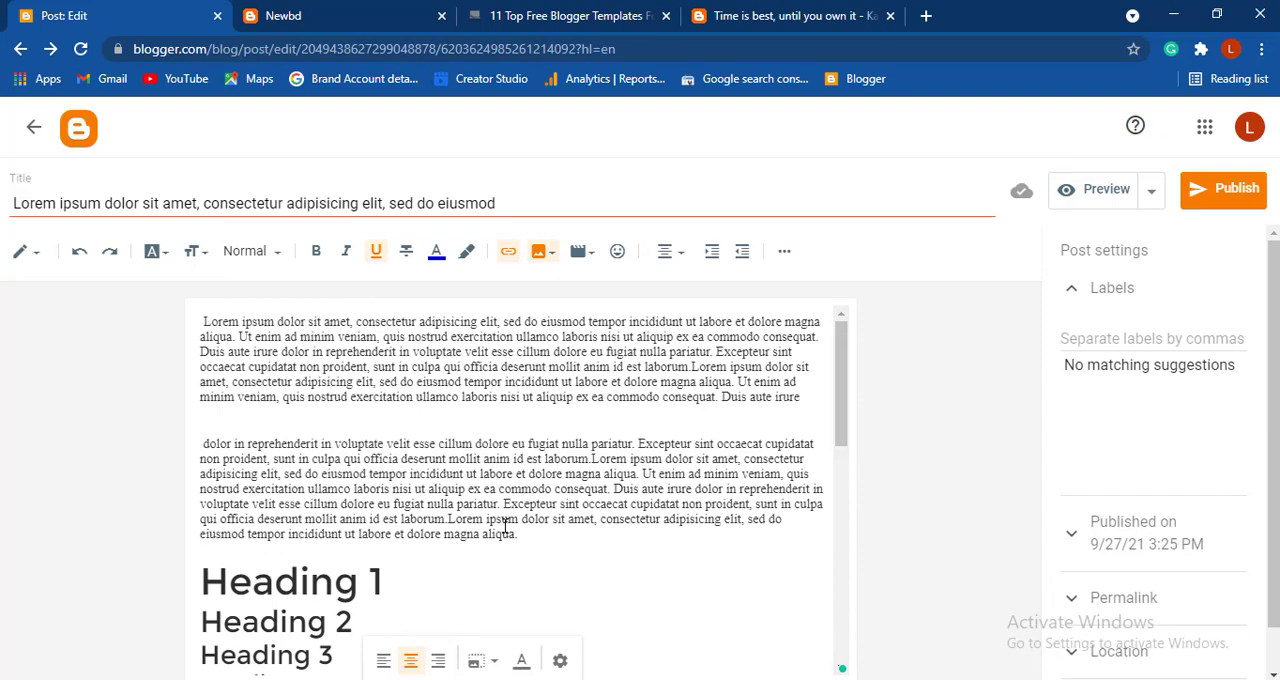
left_click_drag(840, 414, 854, 607)
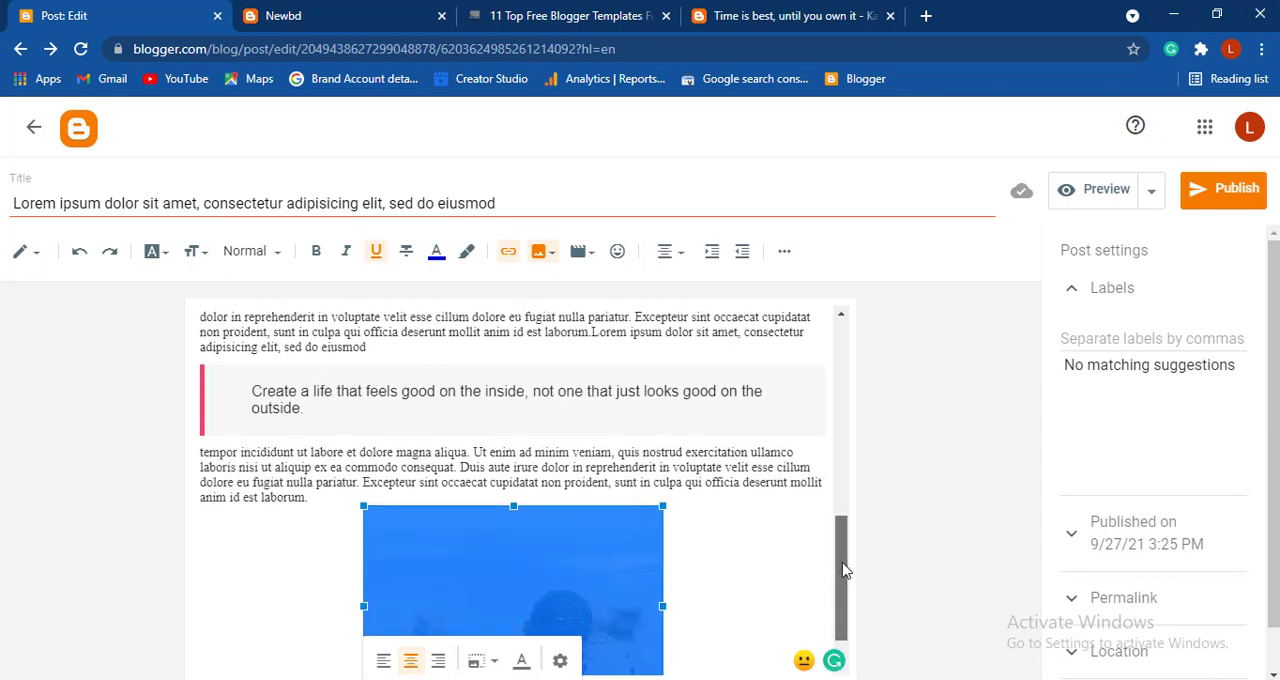
left_click_drag(842, 565, 843, 585)
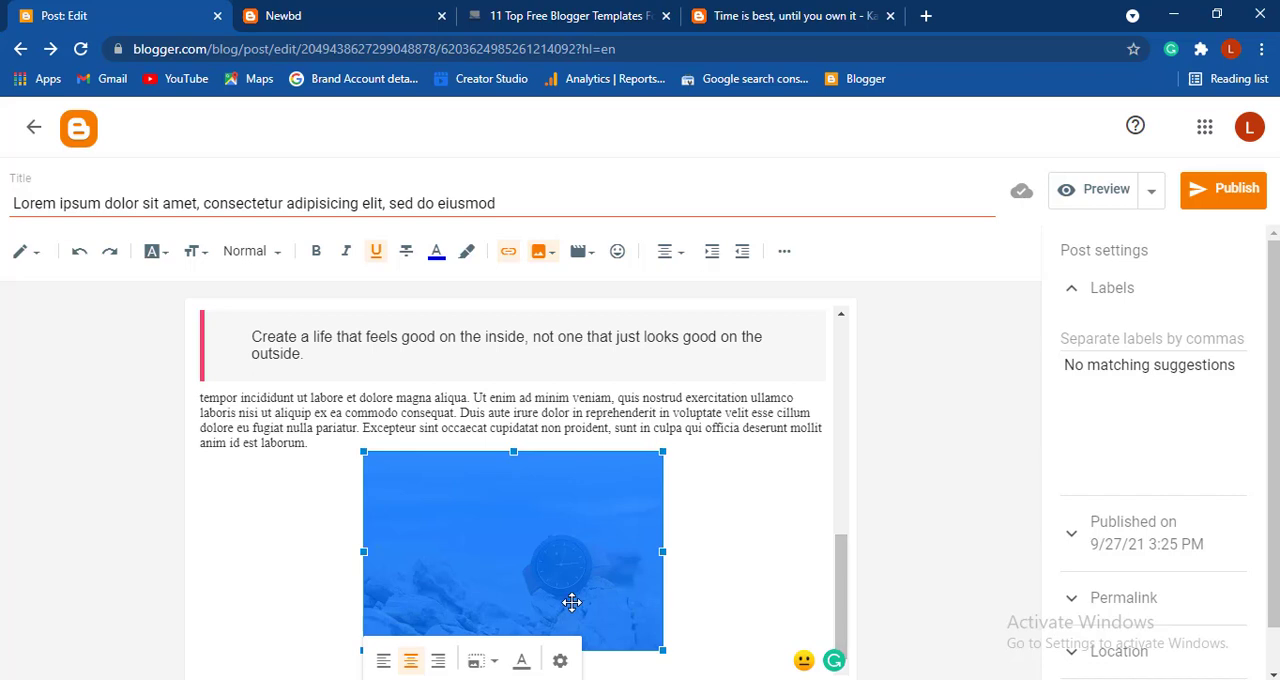
- Label the post "bd news" and publish it to the blog
left_click(1096, 339)
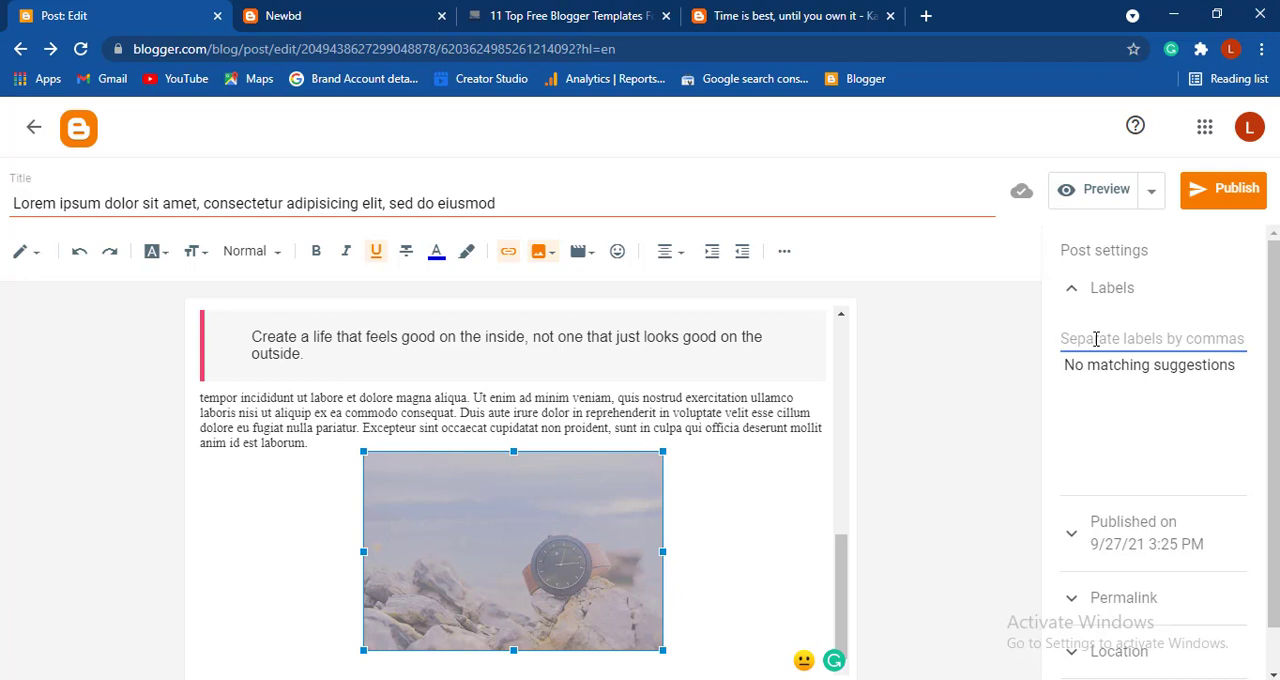
type("bd news")
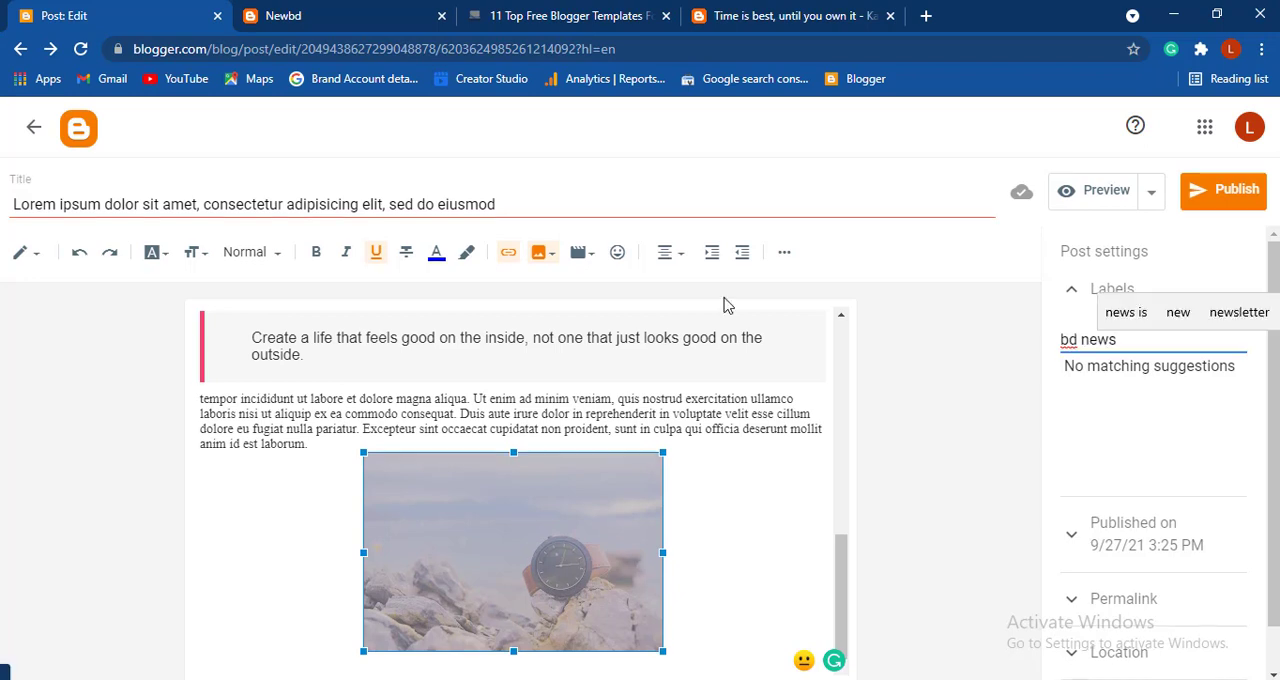
left_click(1250, 195)
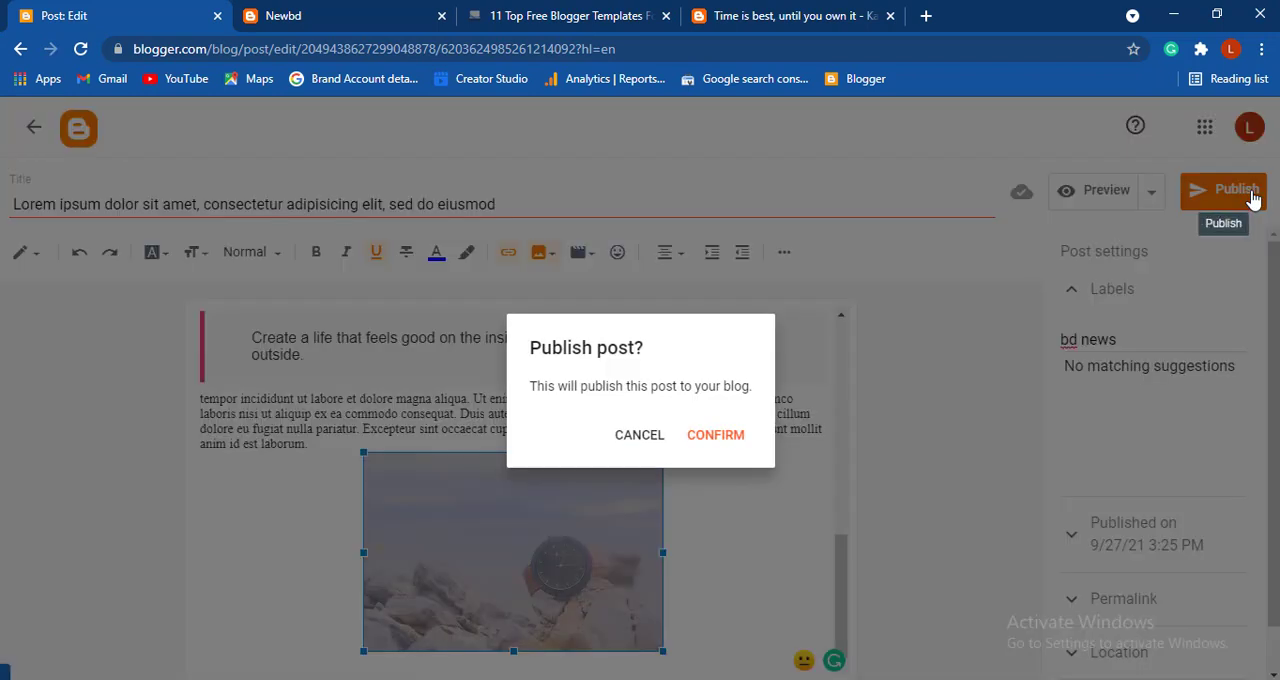
left_click(720, 448)
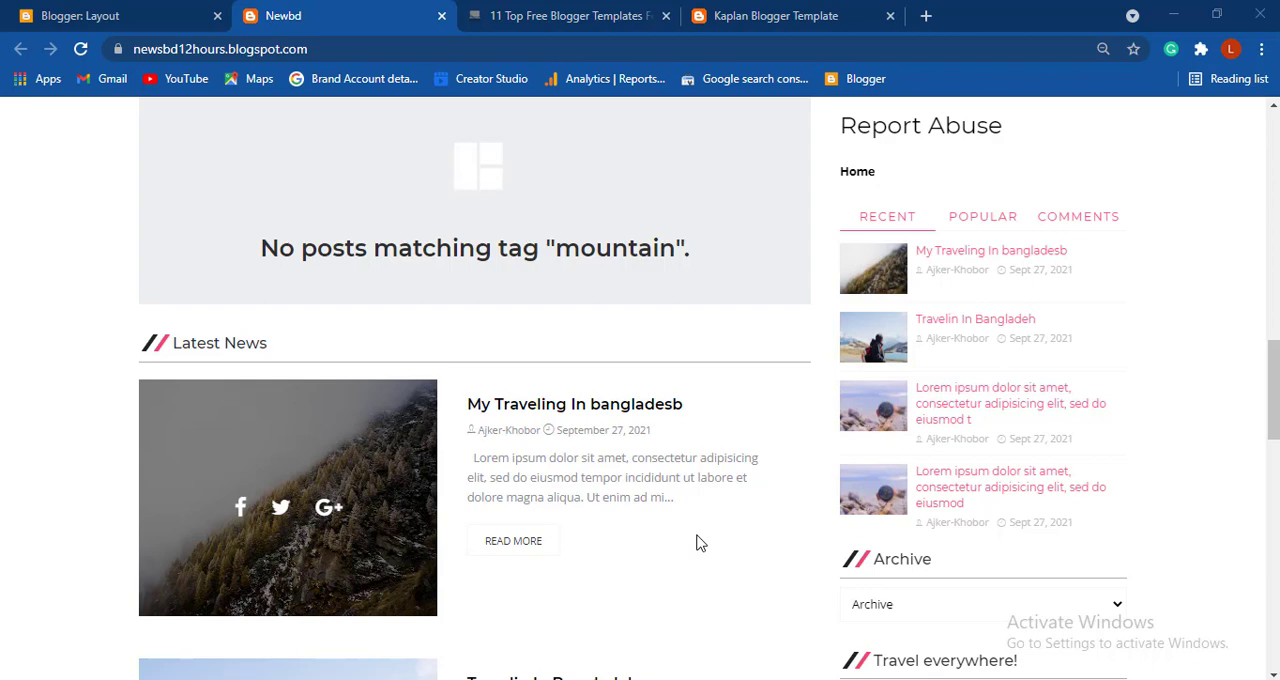
- Check the menu on the Kaplan demo site and open the Main Navigation Menu gadget's settings in the Newbd blog's layout
left_click(748, 18)
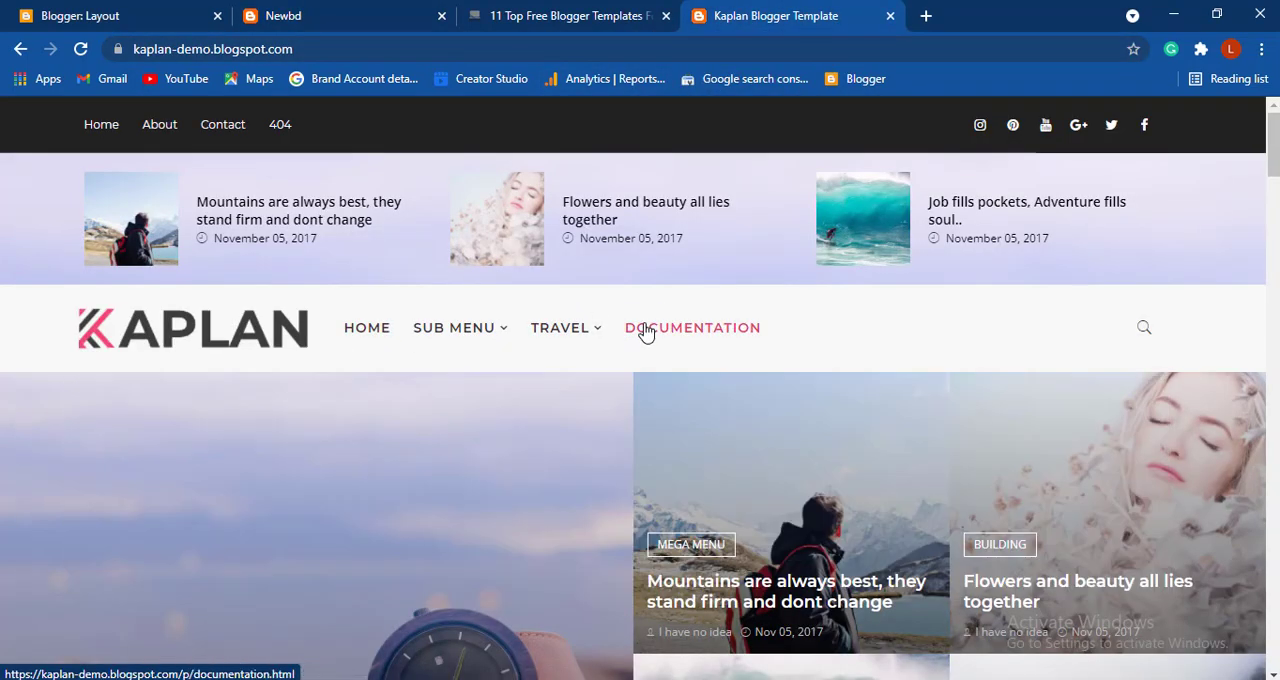
left_click(112, 20)
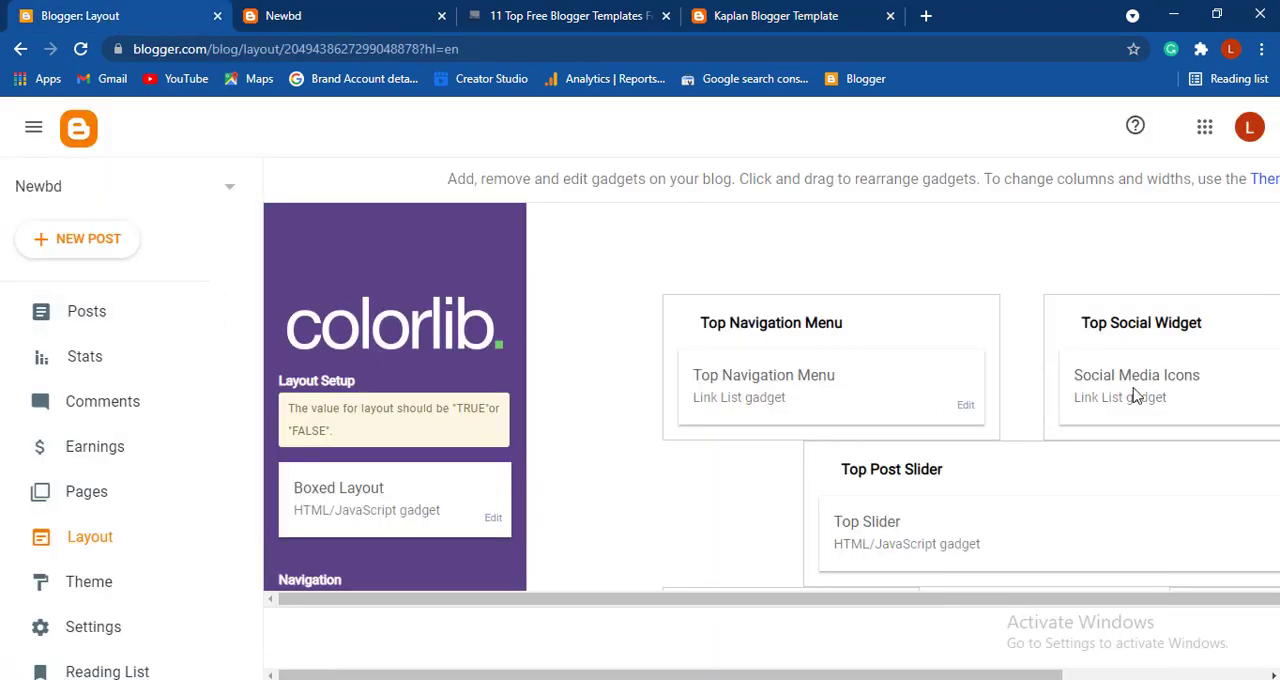
left_click_drag(1000, 675, 1203, 675)
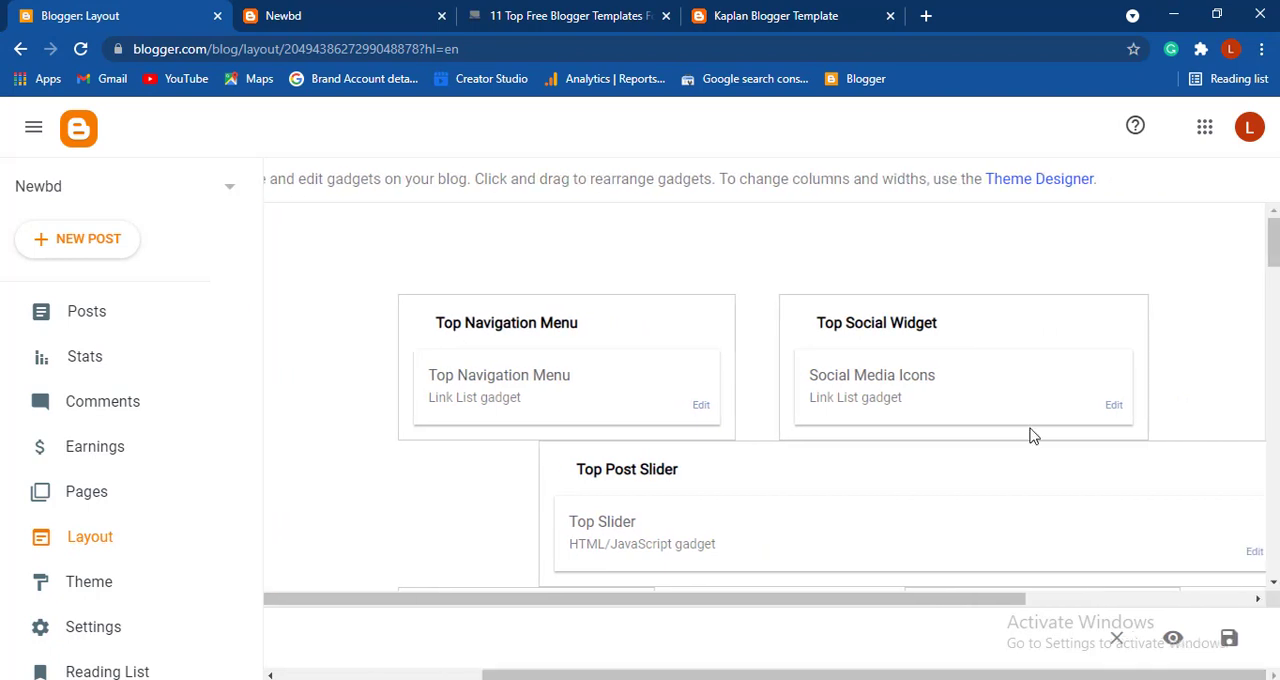
scroll(1031, 434, "down", 3)
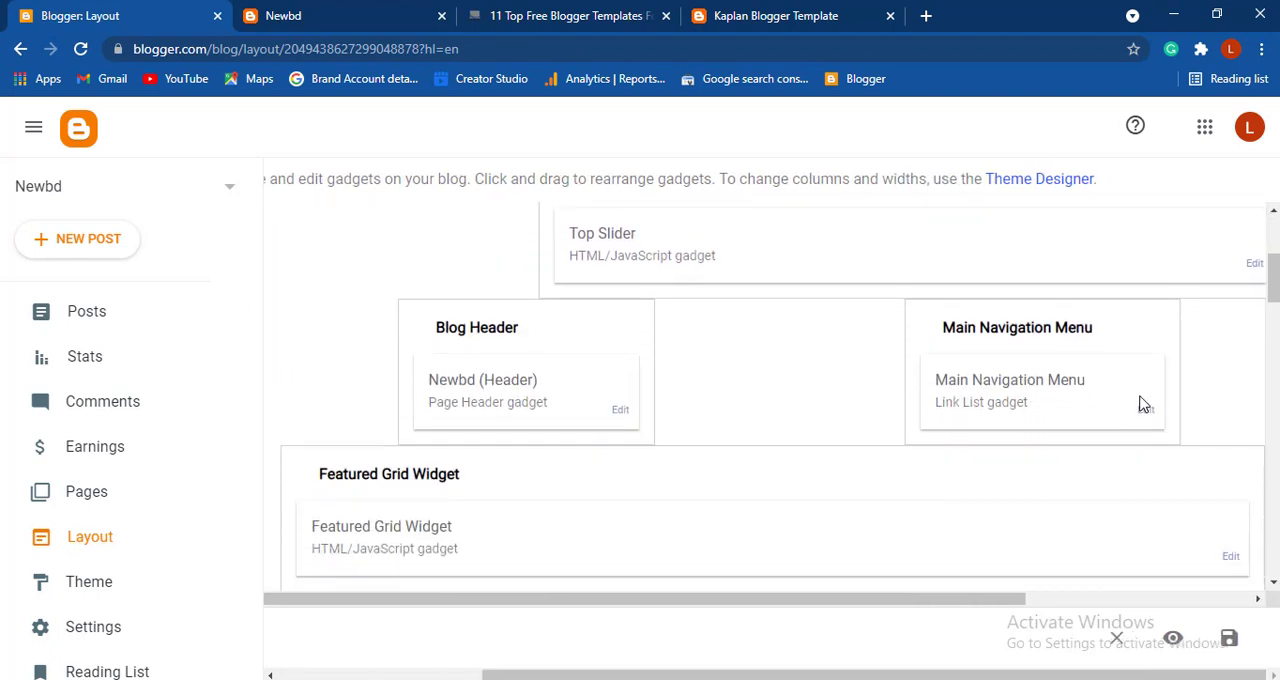
left_click(1145, 410)
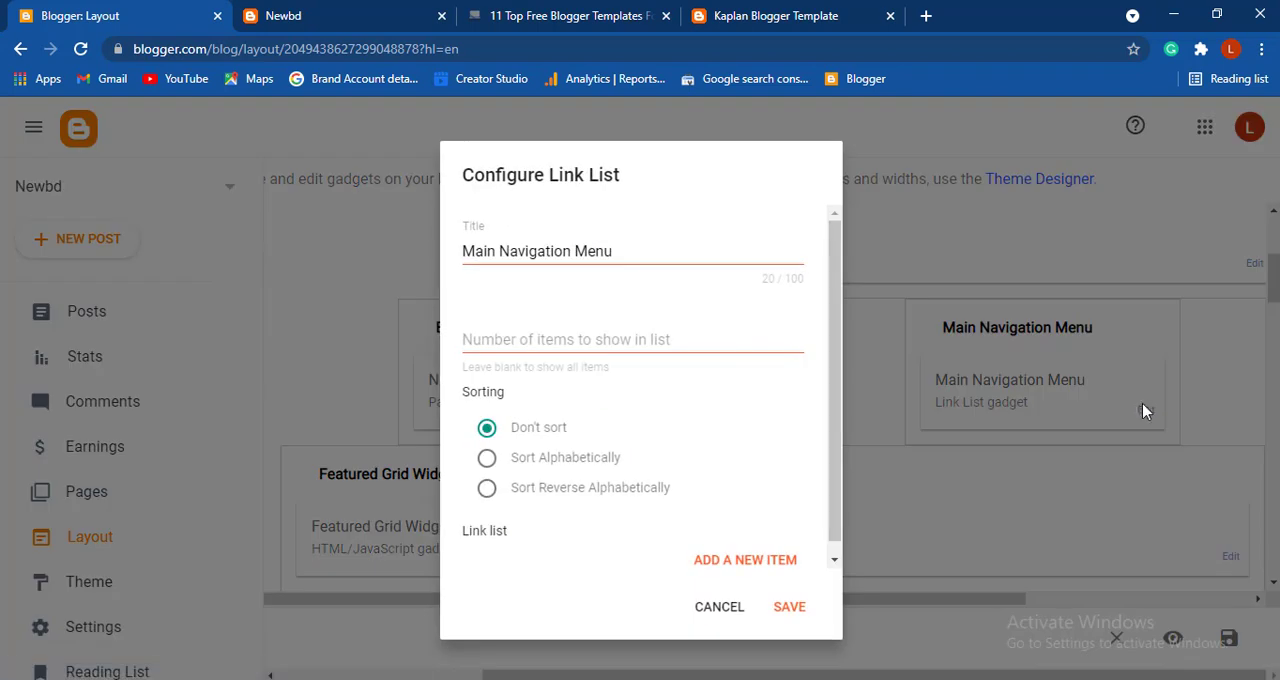
left_click(745, 550)
scroll(686, 523, "down", 3)
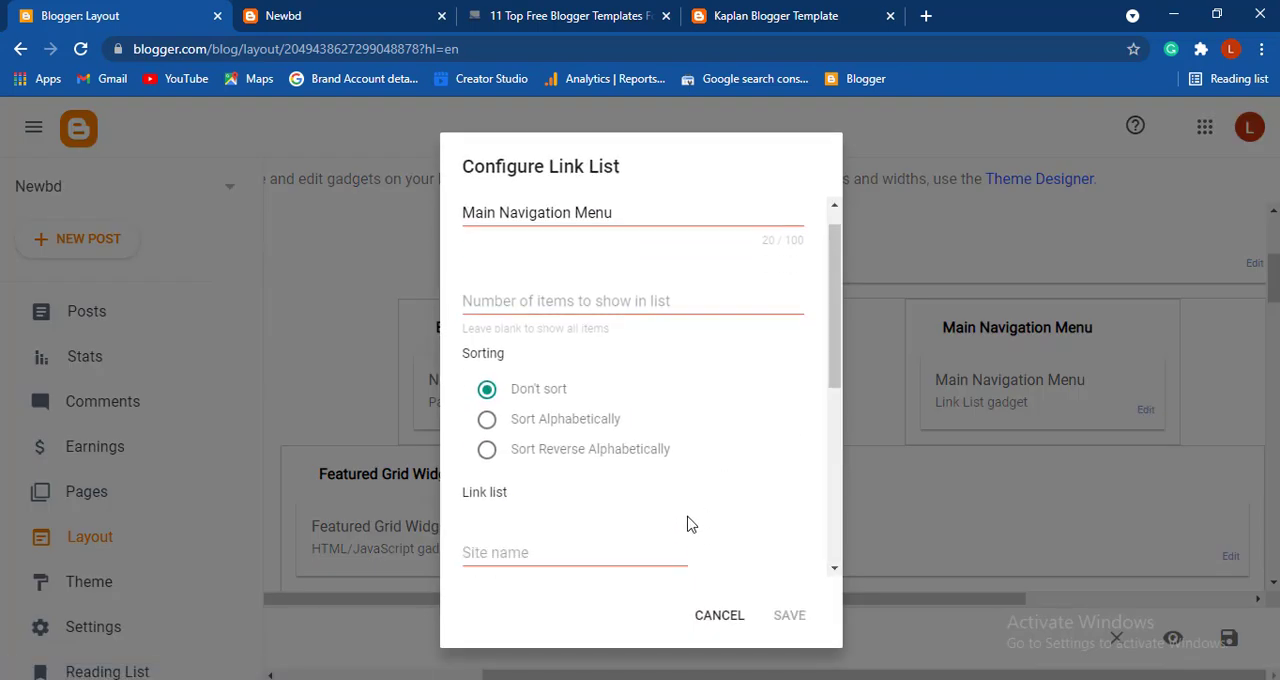
left_click(550, 342)
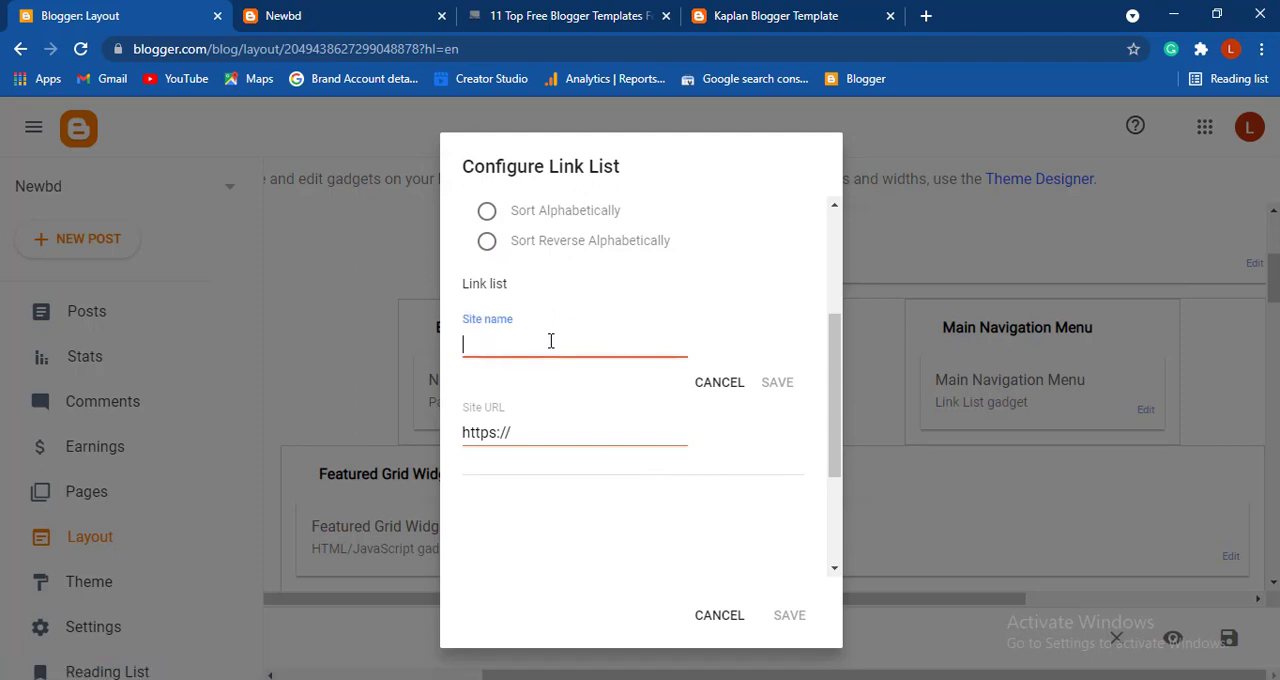
type("Bd News")
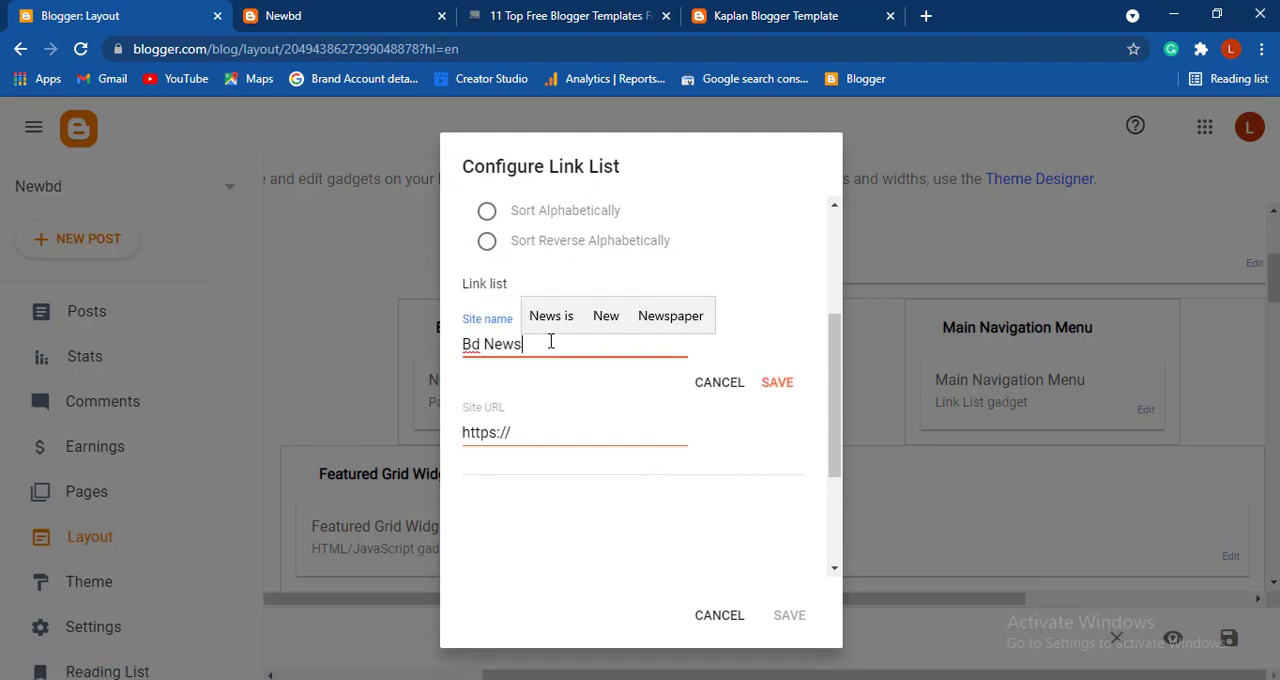
left_click(783, 384)
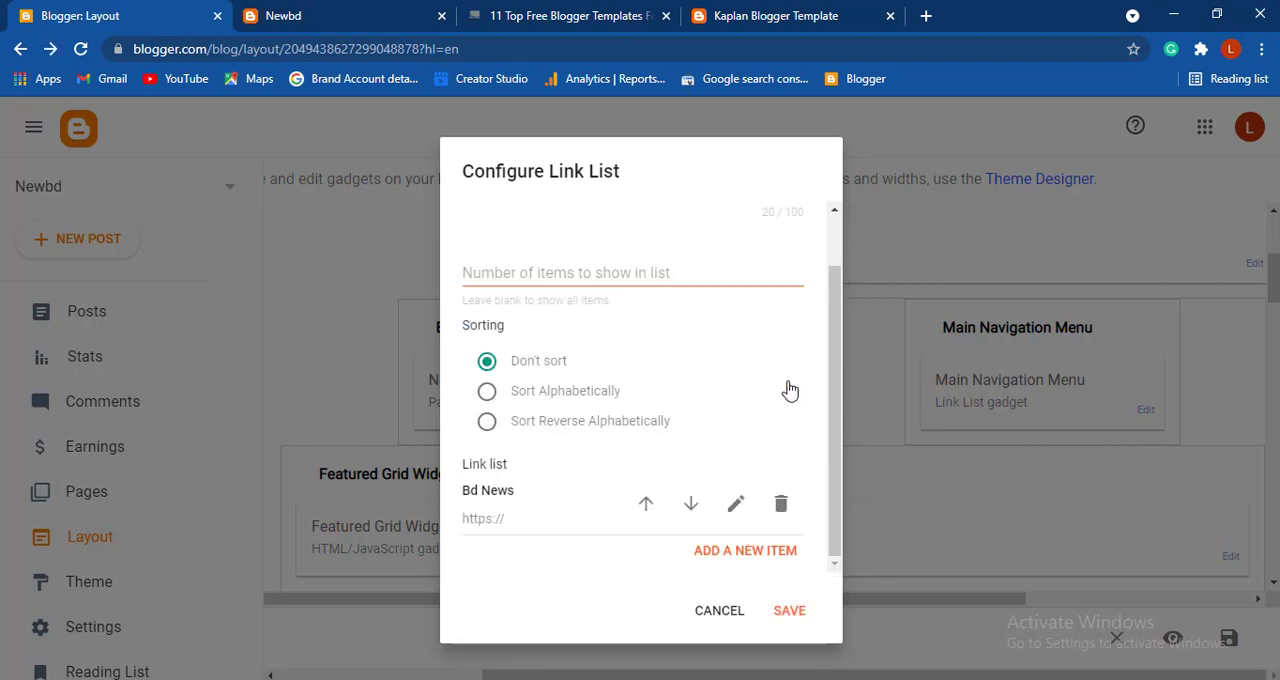
left_click(745, 551)
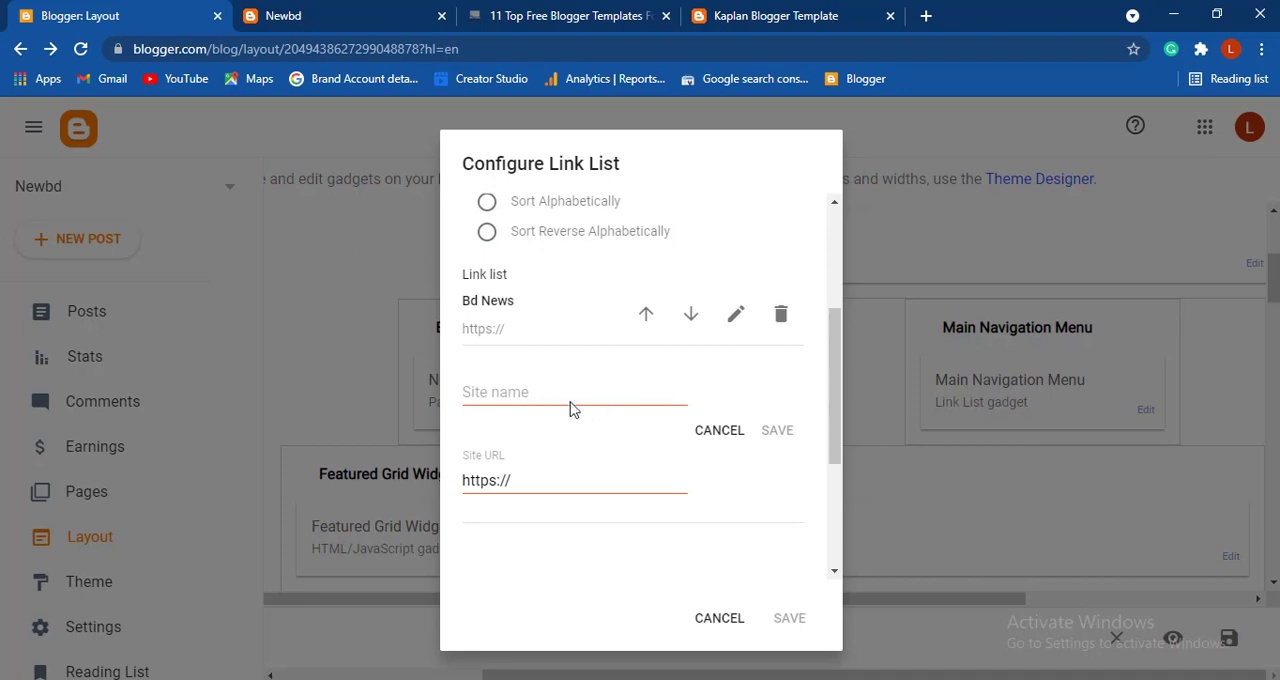
left_click(557, 392)
- Reload the live Newbd blog, test the BD News menu link and return to the home page
left_click(283, 15)
left_click(81, 48)
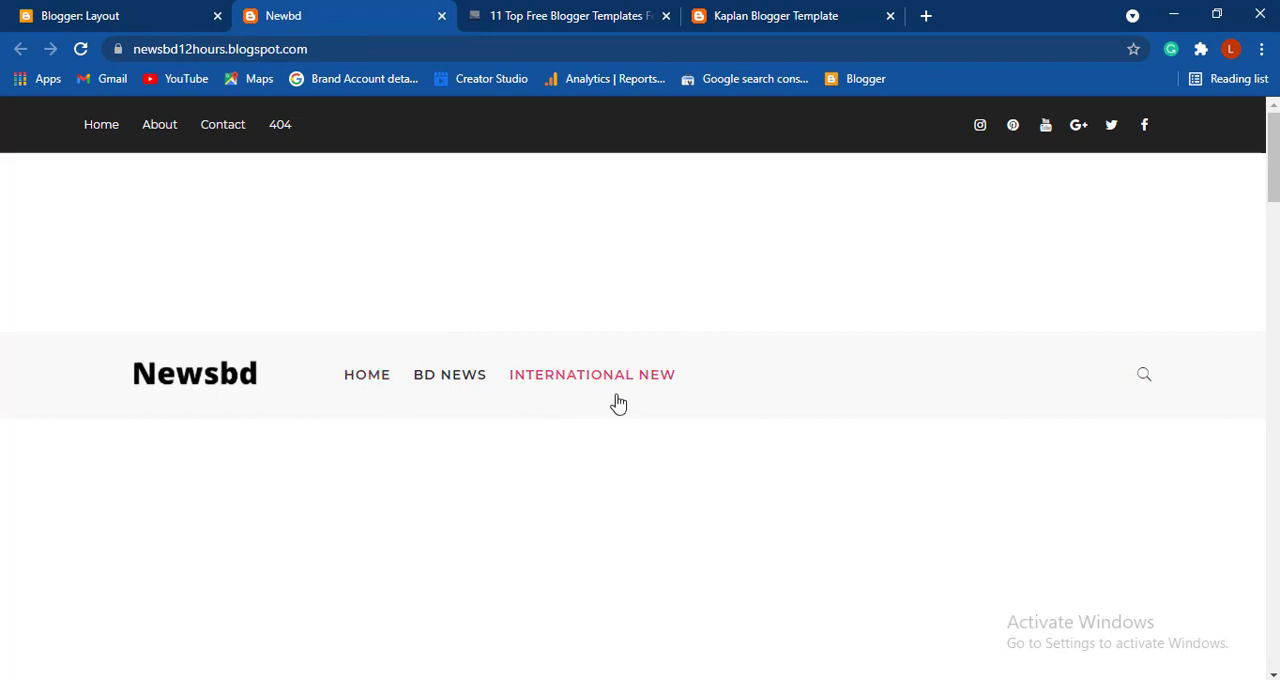
left_click(445, 386)
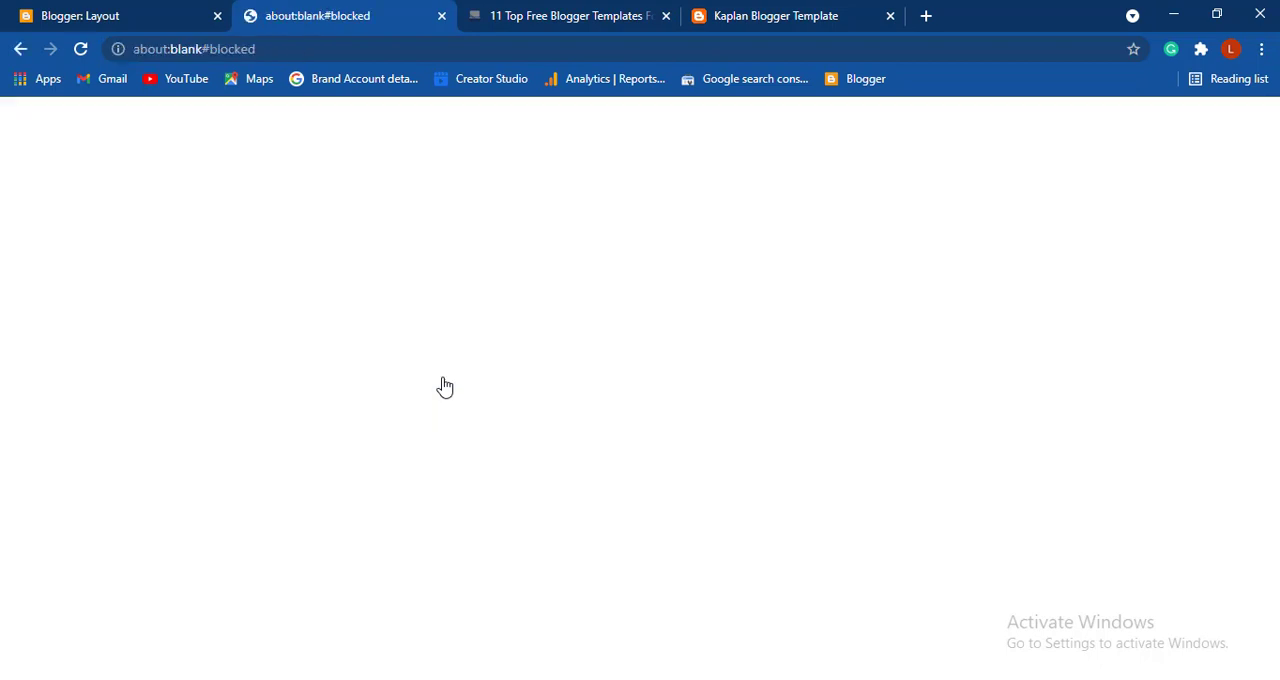
left_click(22, 49)
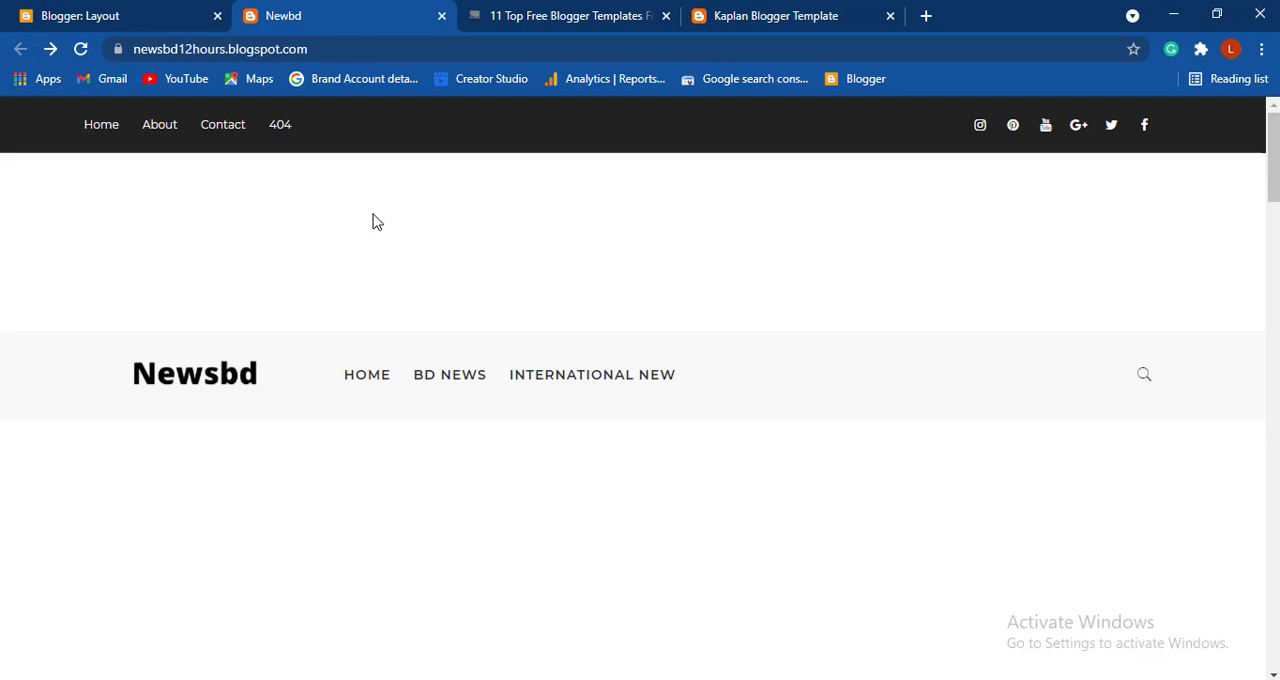
- Open the recent post "My Traveling In bangladesb" from the live blog in a new browser tab
scroll(752, 270, "down", 2)
scroll(752, 270, "down", 7)
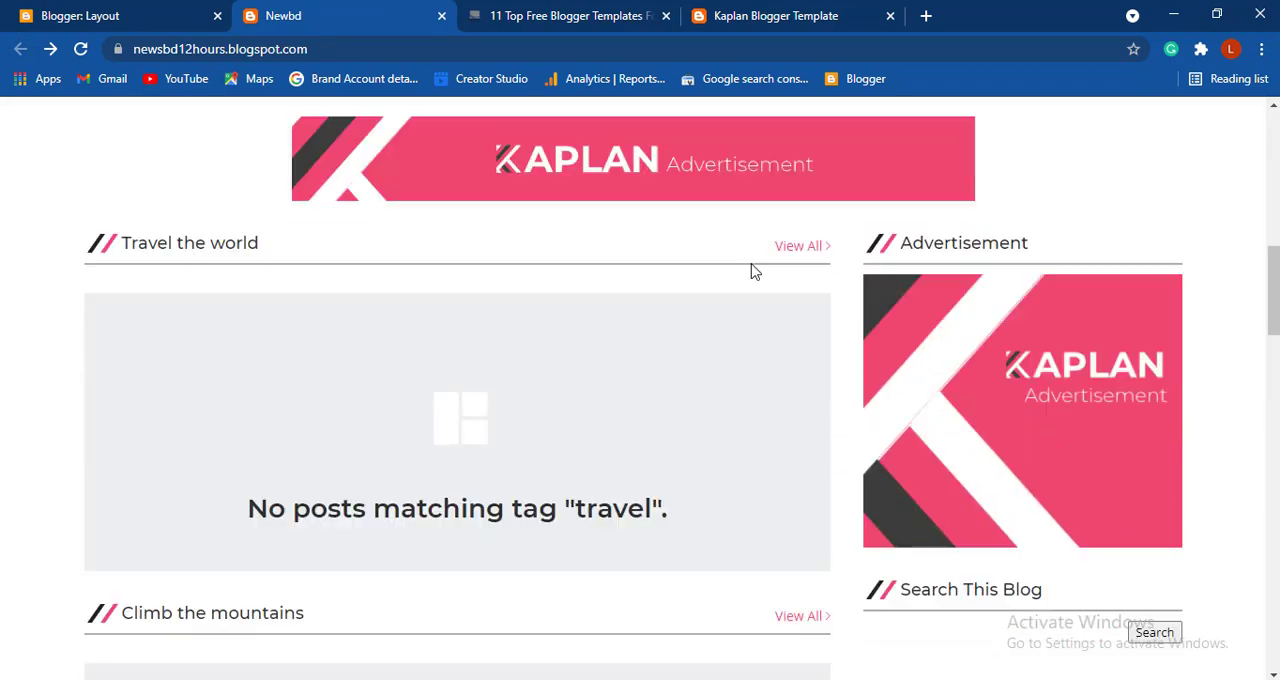
scroll(752, 270, "down", 3)
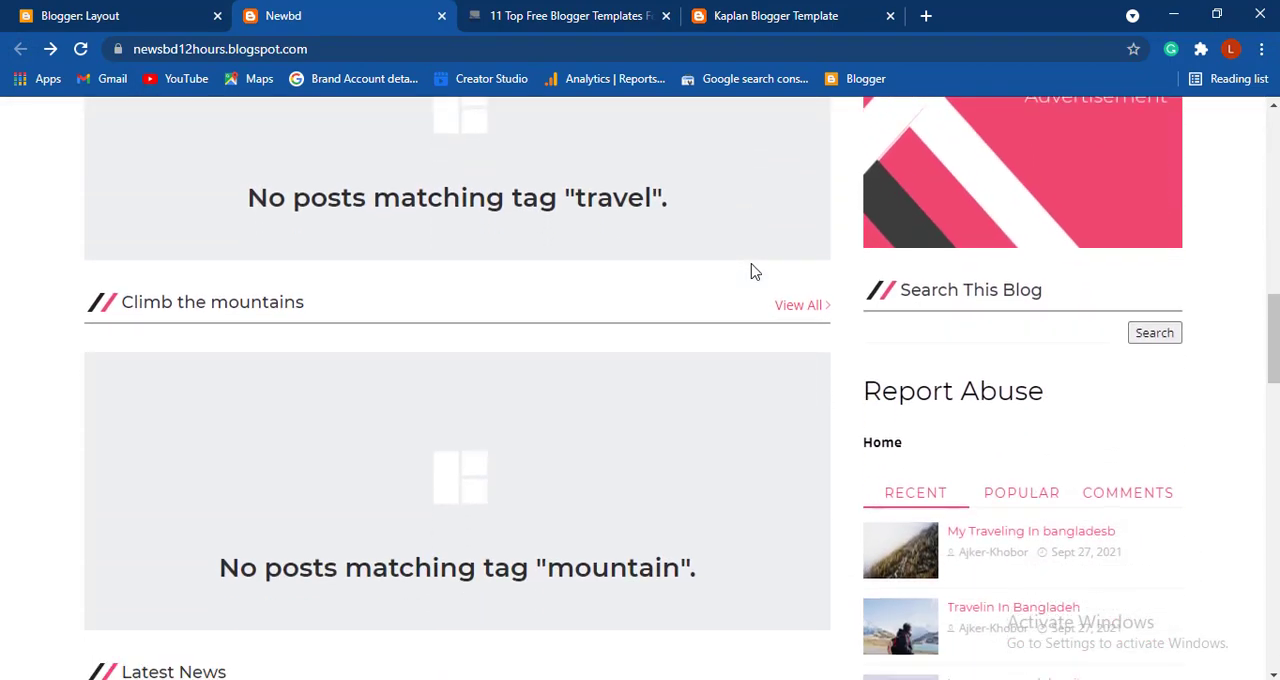
scroll(752, 271, "down", 1)
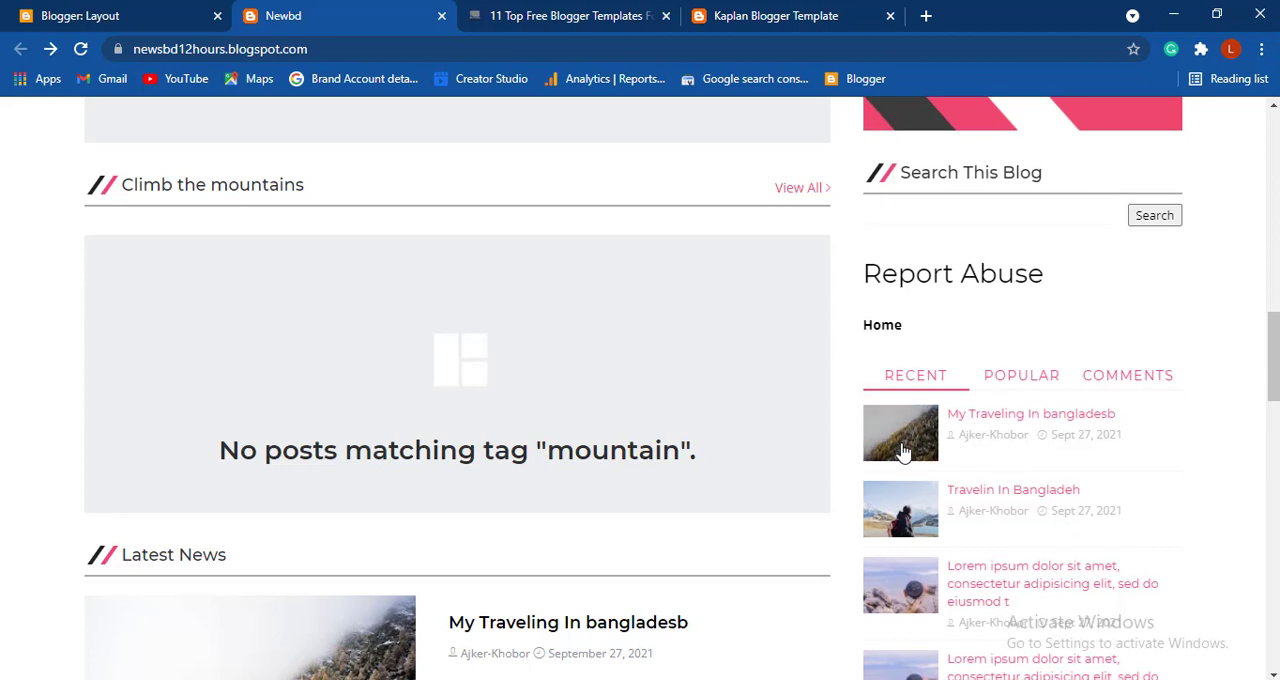
right_click(903, 452)
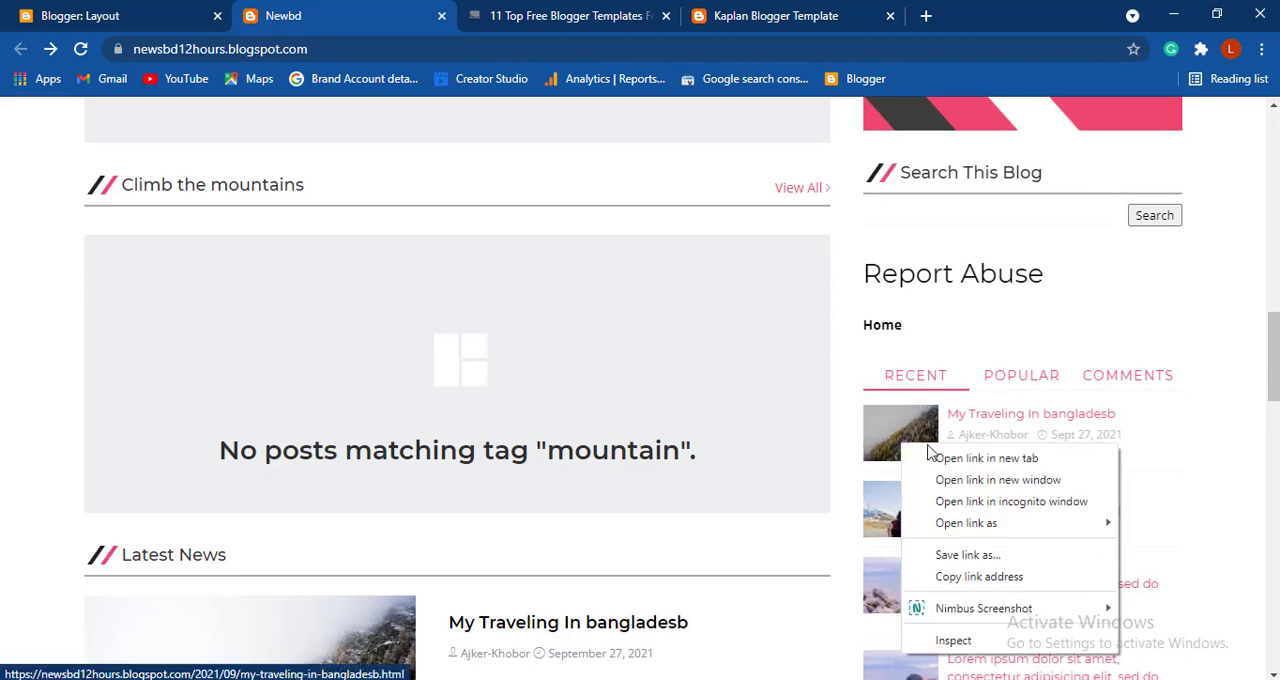
left_click(937, 455)
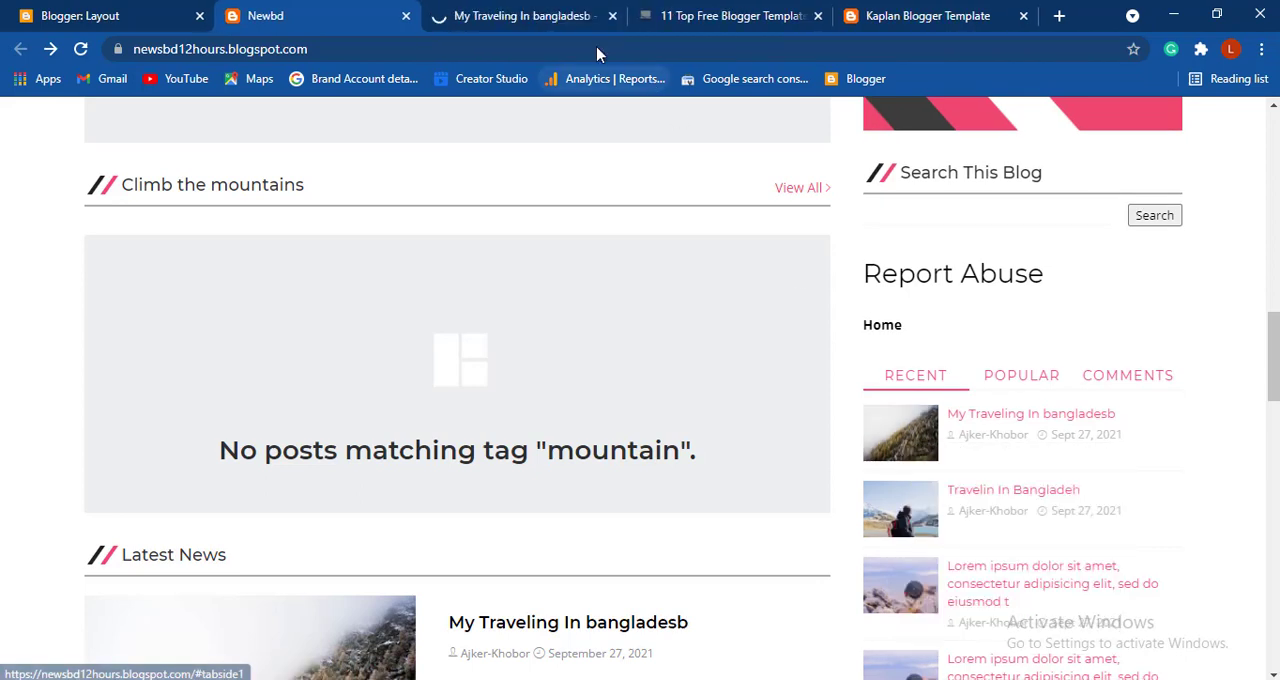
left_click(515, 18)
- Open the label page for the post's international tag and copy that page's URL
scroll(570, 243, "down", 12)
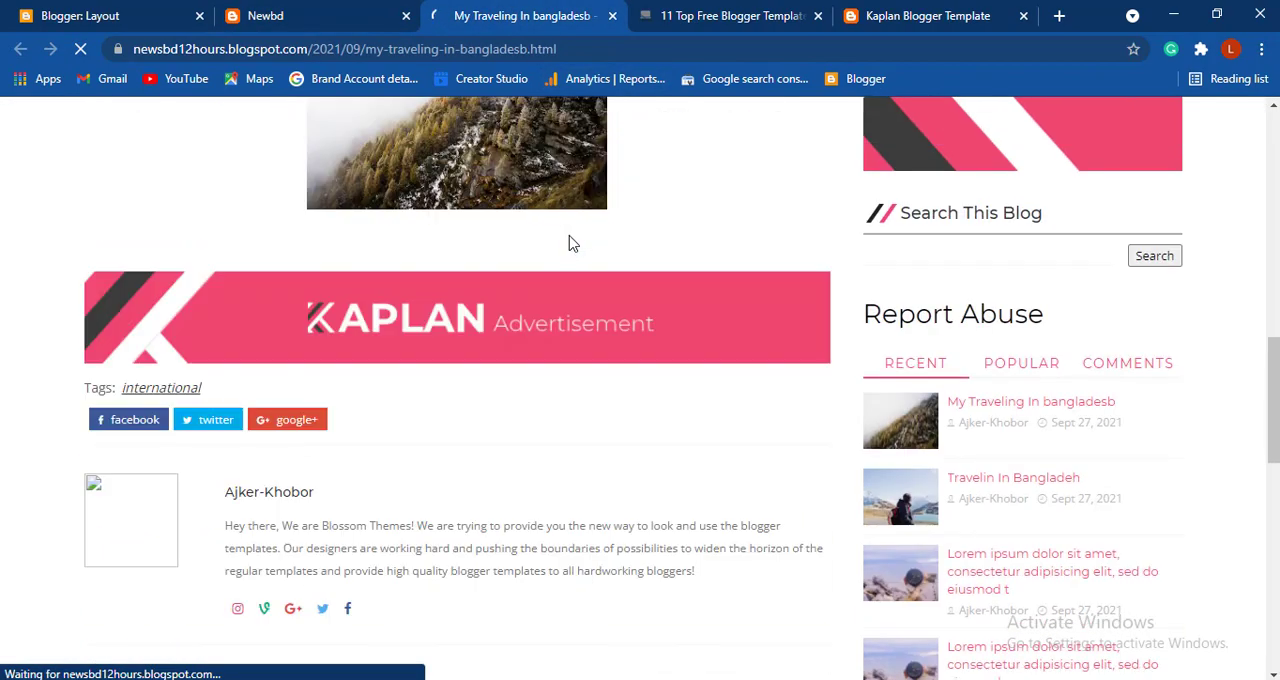
scroll(570, 243, "up", 3)
scroll(570, 243, "up", 2)
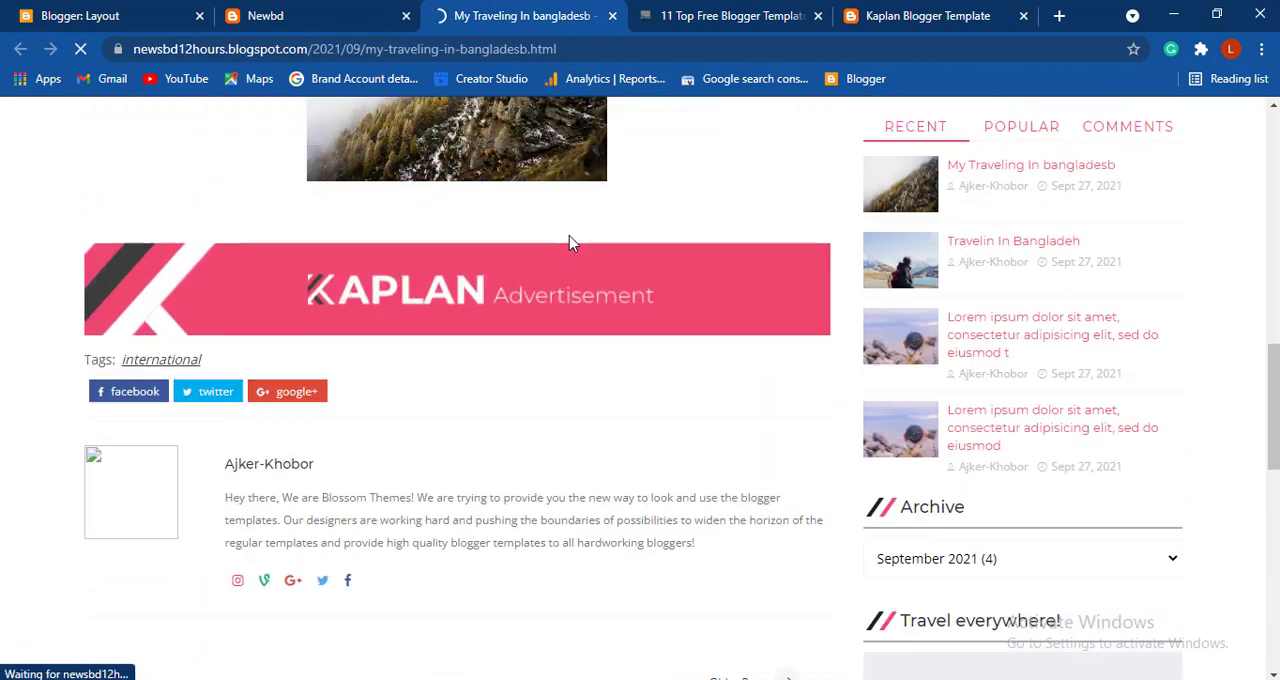
scroll(570, 243, "up", 3)
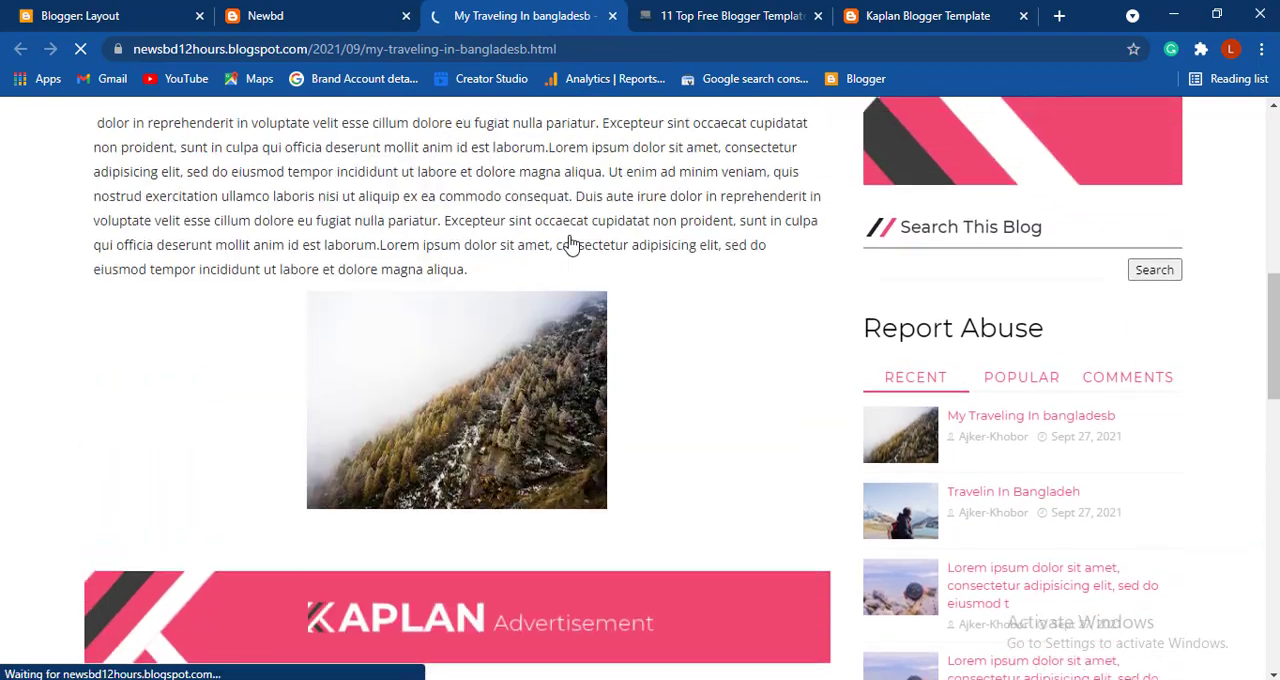
scroll(570, 243, "up", 2)
scroll(570, 240, "down", 2)
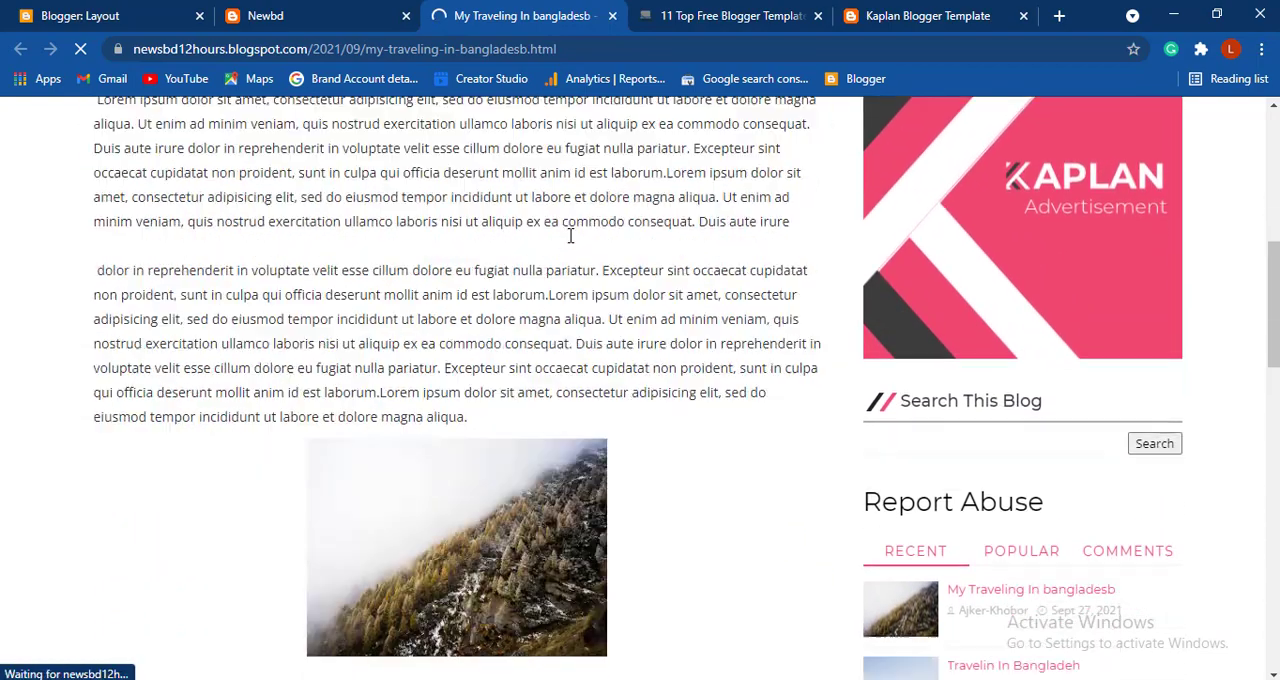
scroll(570, 240, "down", 3)
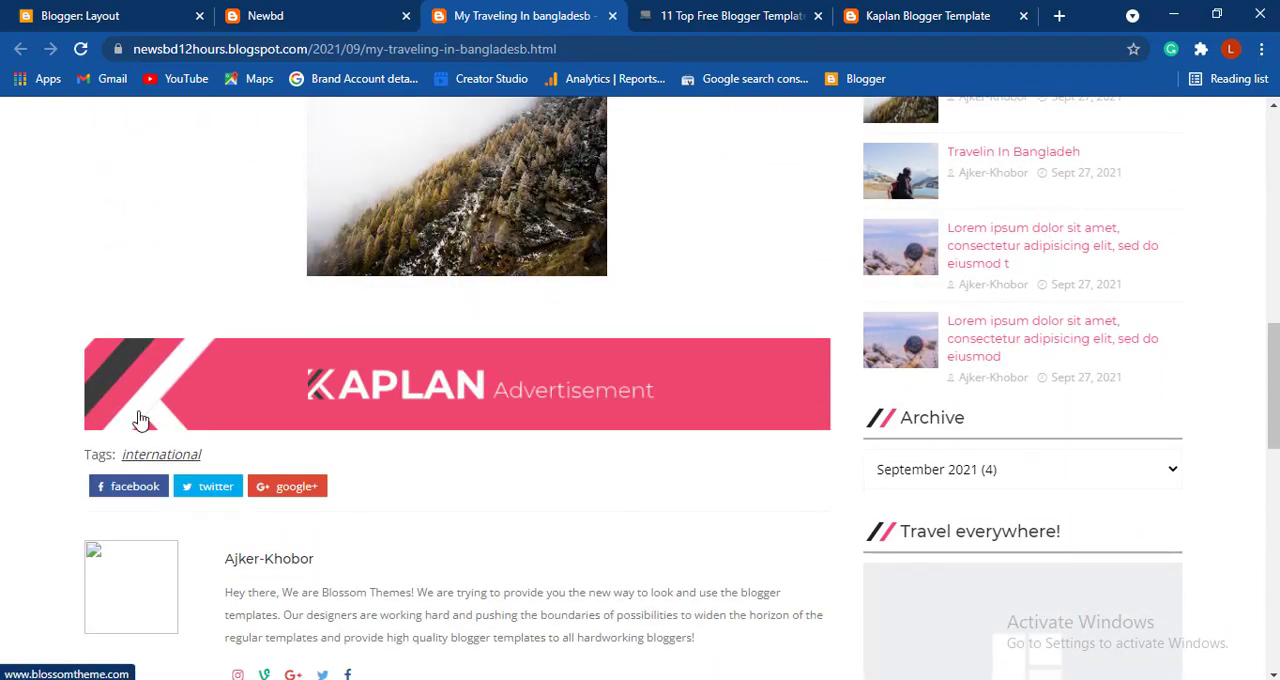
left_click(167, 456)
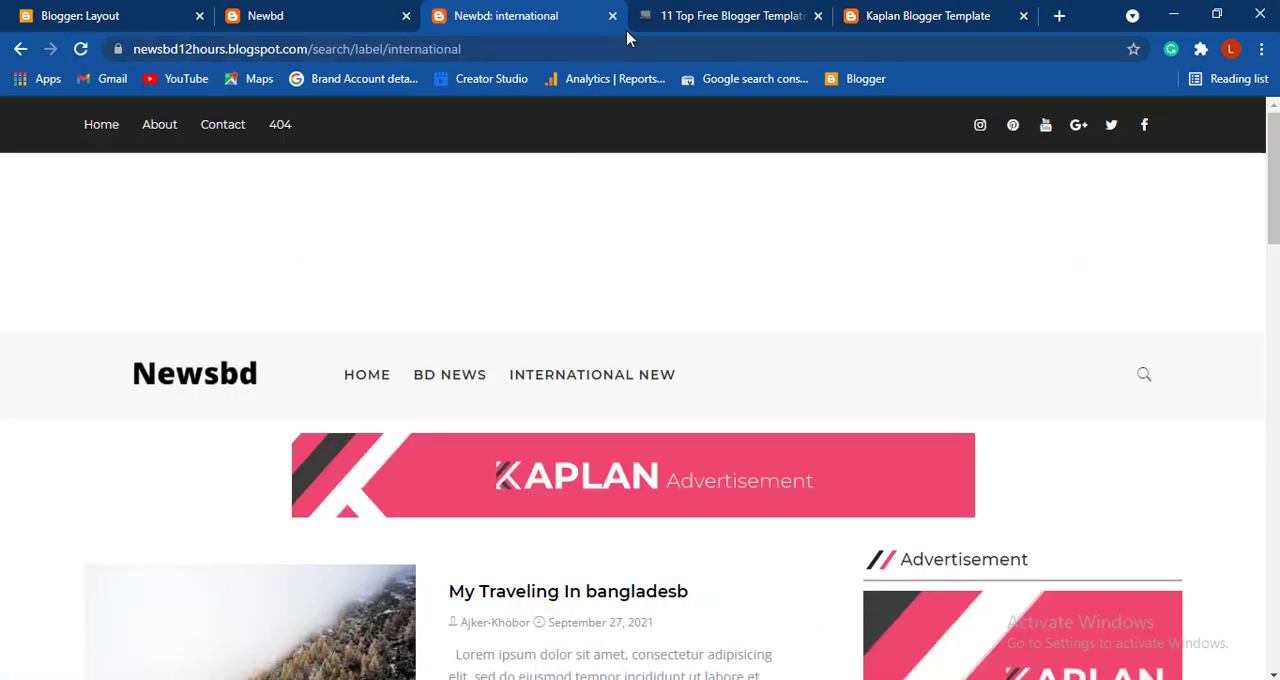
left_click(589, 43)
left_click(589, 43)
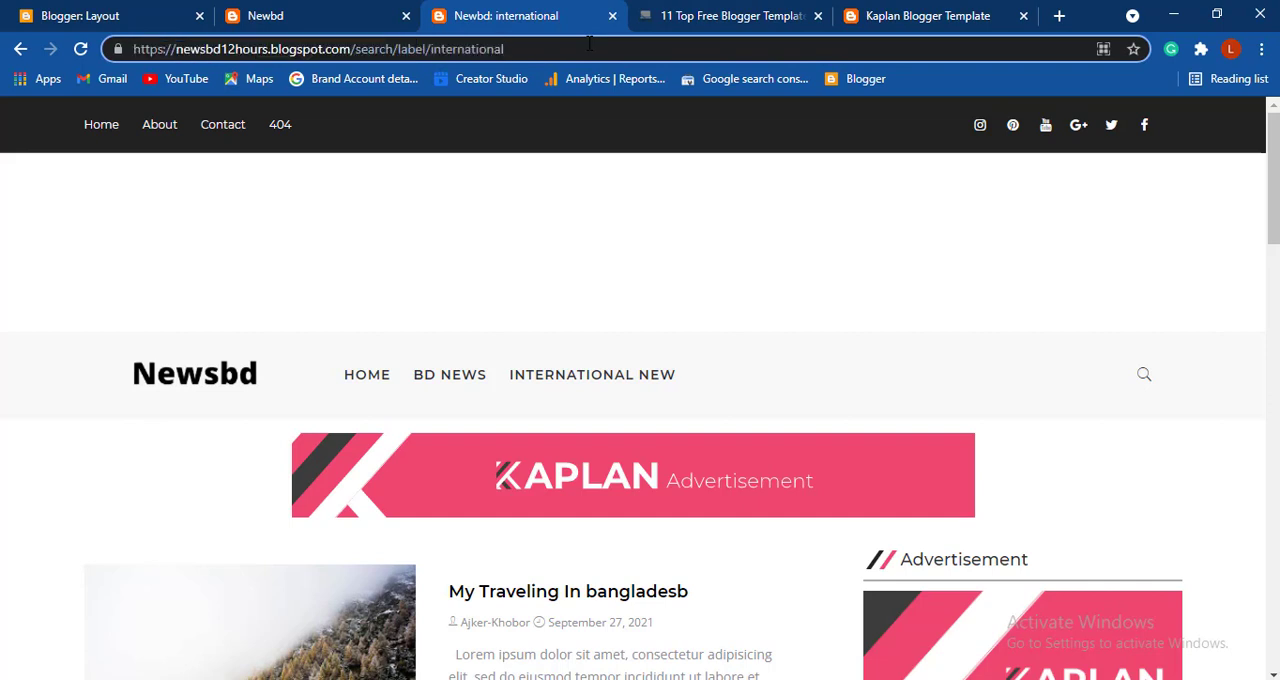
key("ctrl+a")
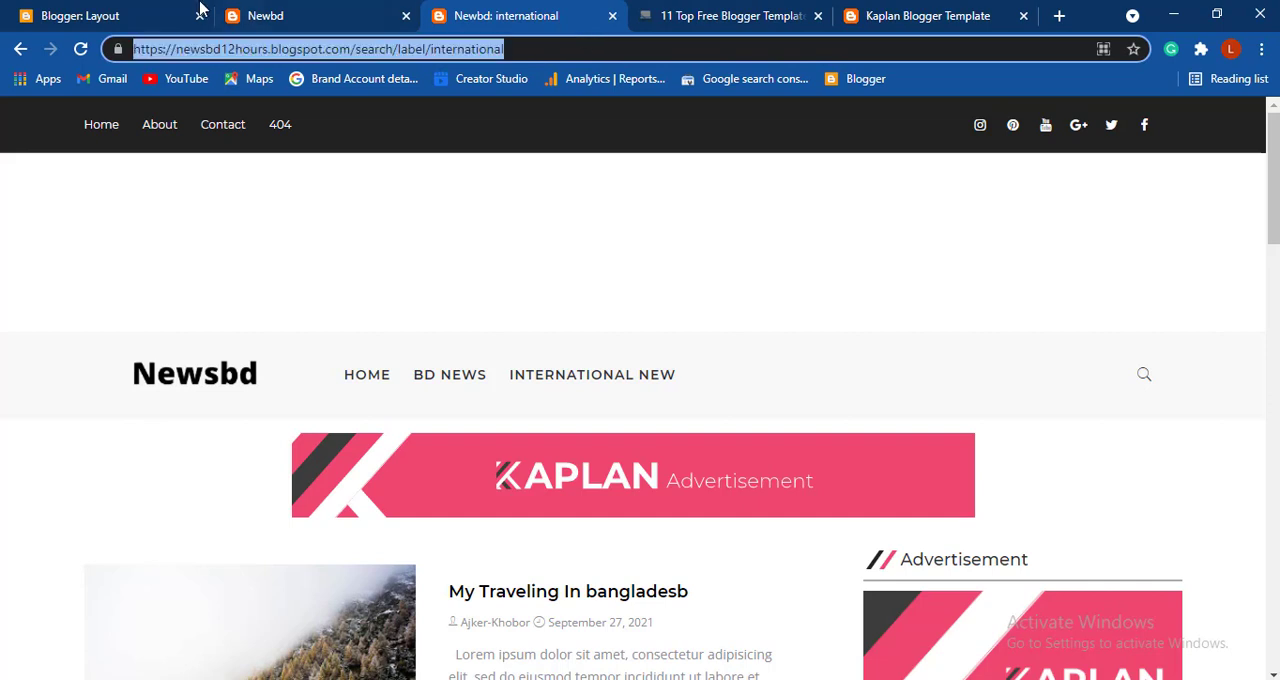
left_click(162, 12)
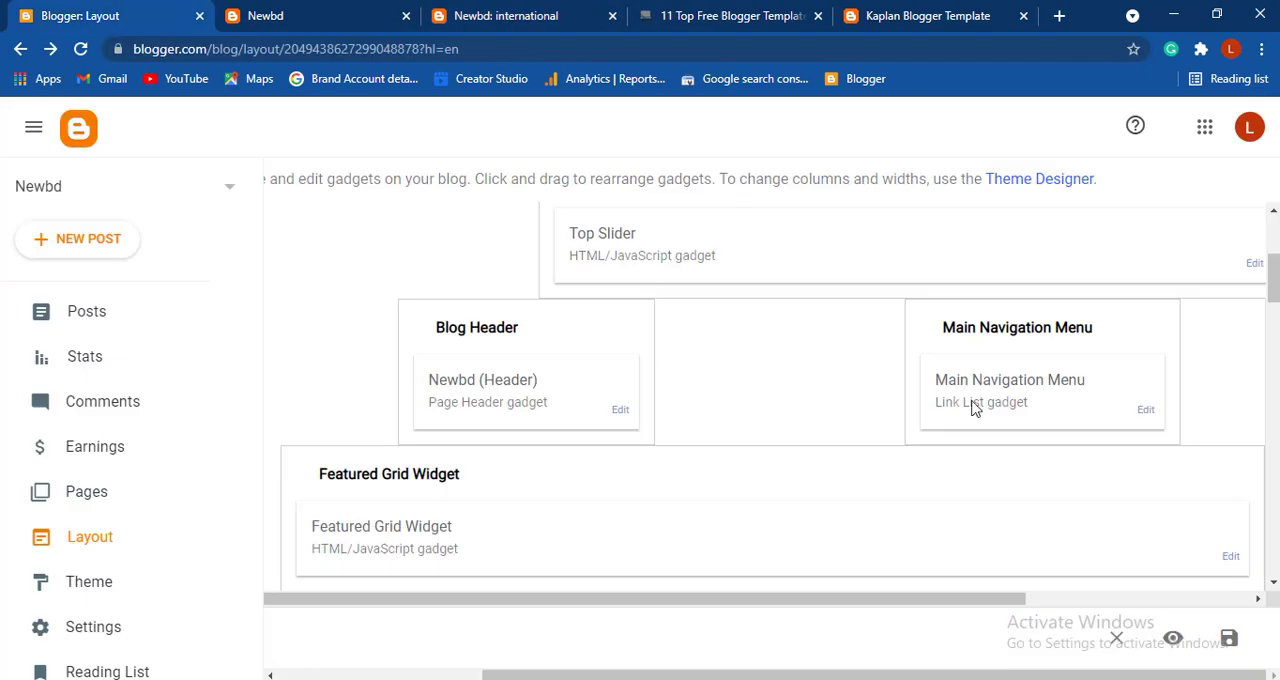
left_click(1146, 411)
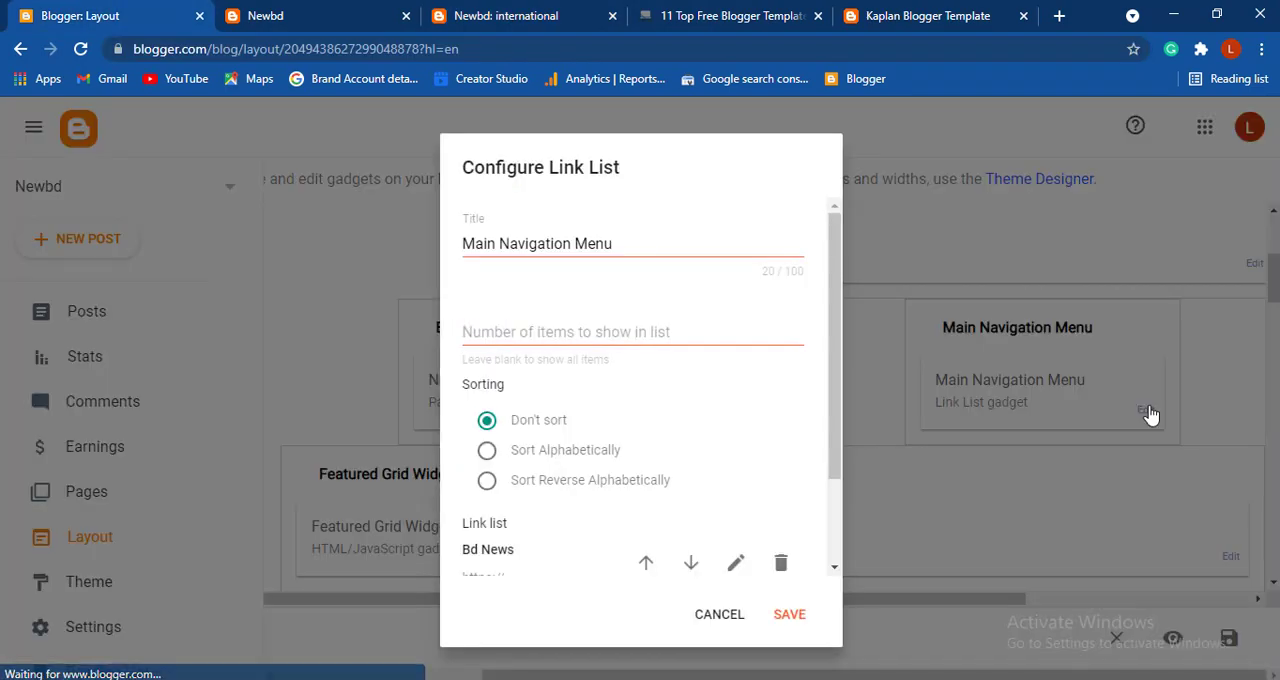
scroll(786, 489, "down", 2)
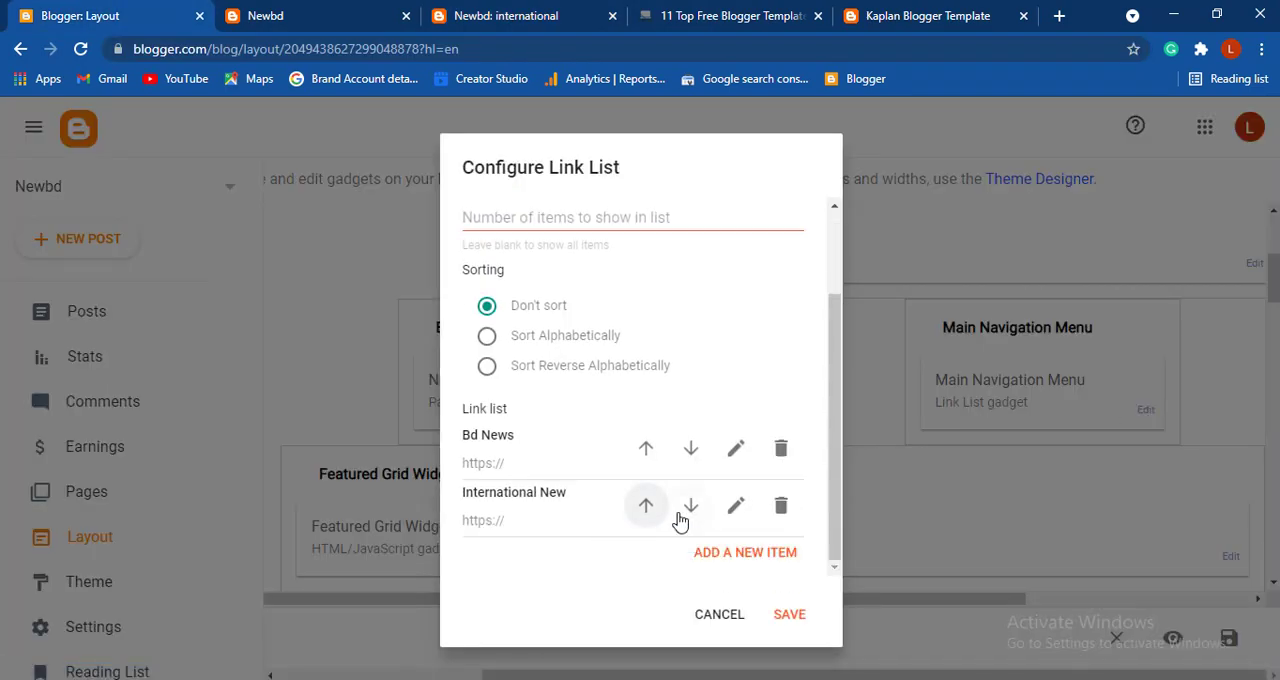
left_click(736, 506)
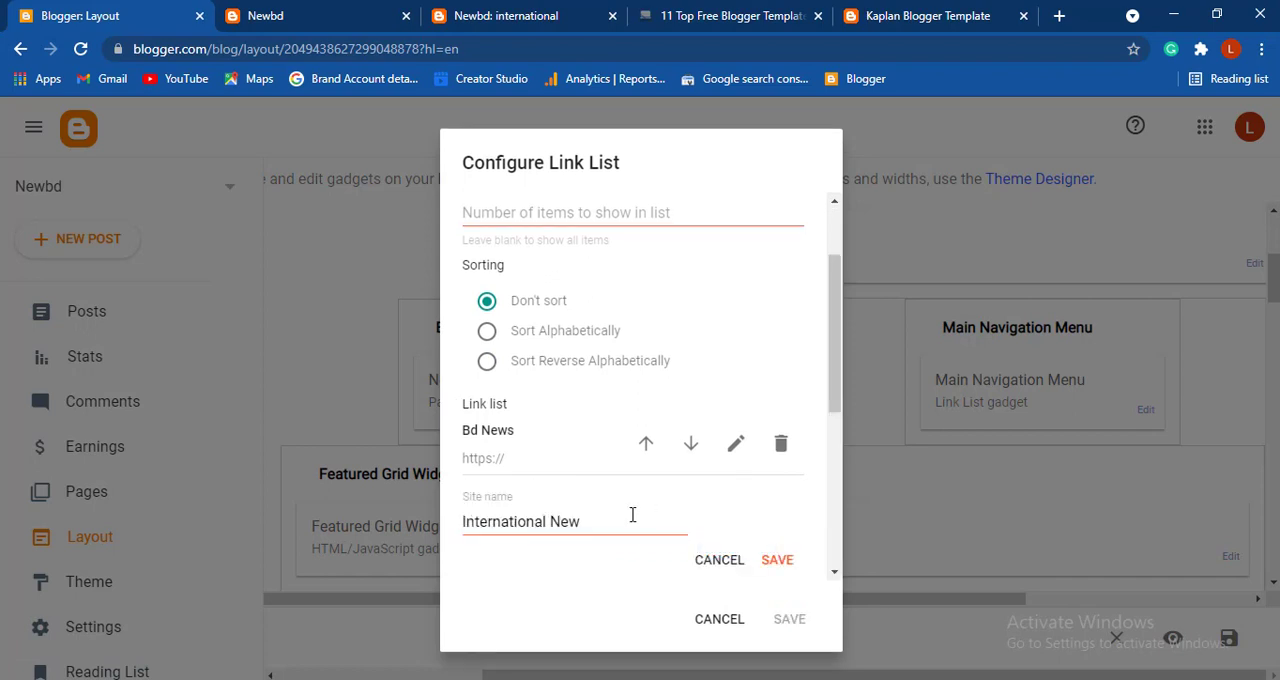
scroll(632, 514, "down", 2)
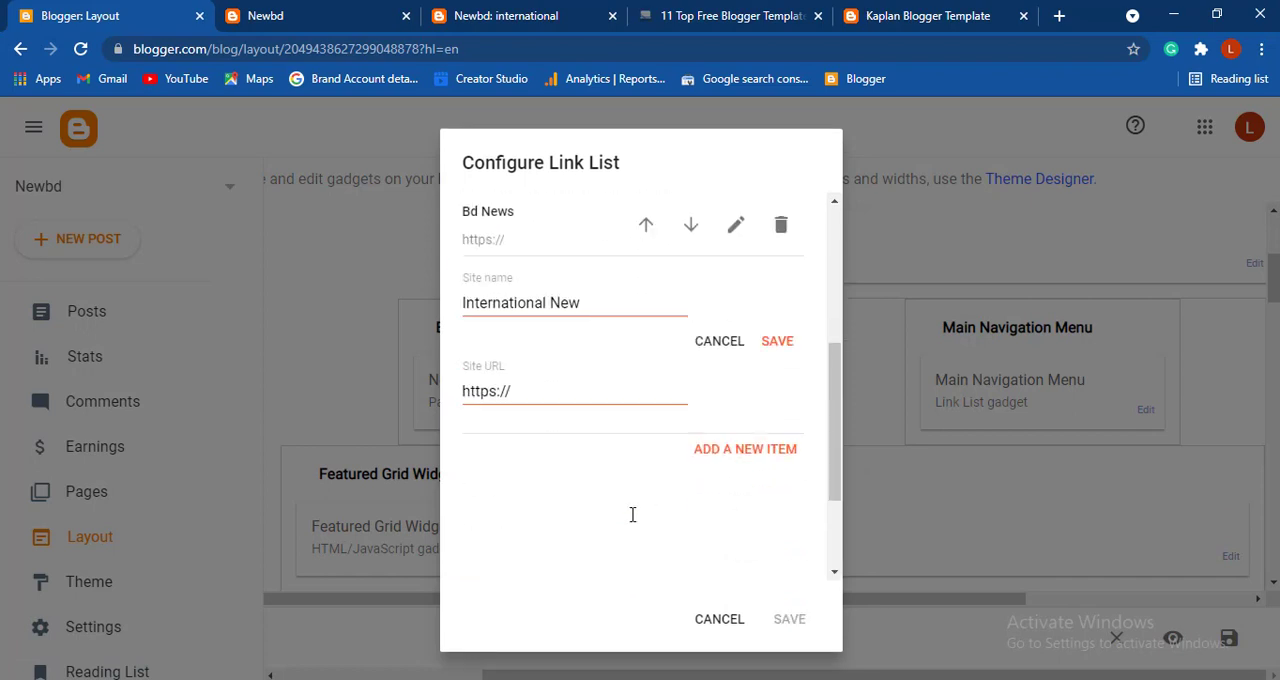
triple_click(553, 390)
key("ctrl+v")
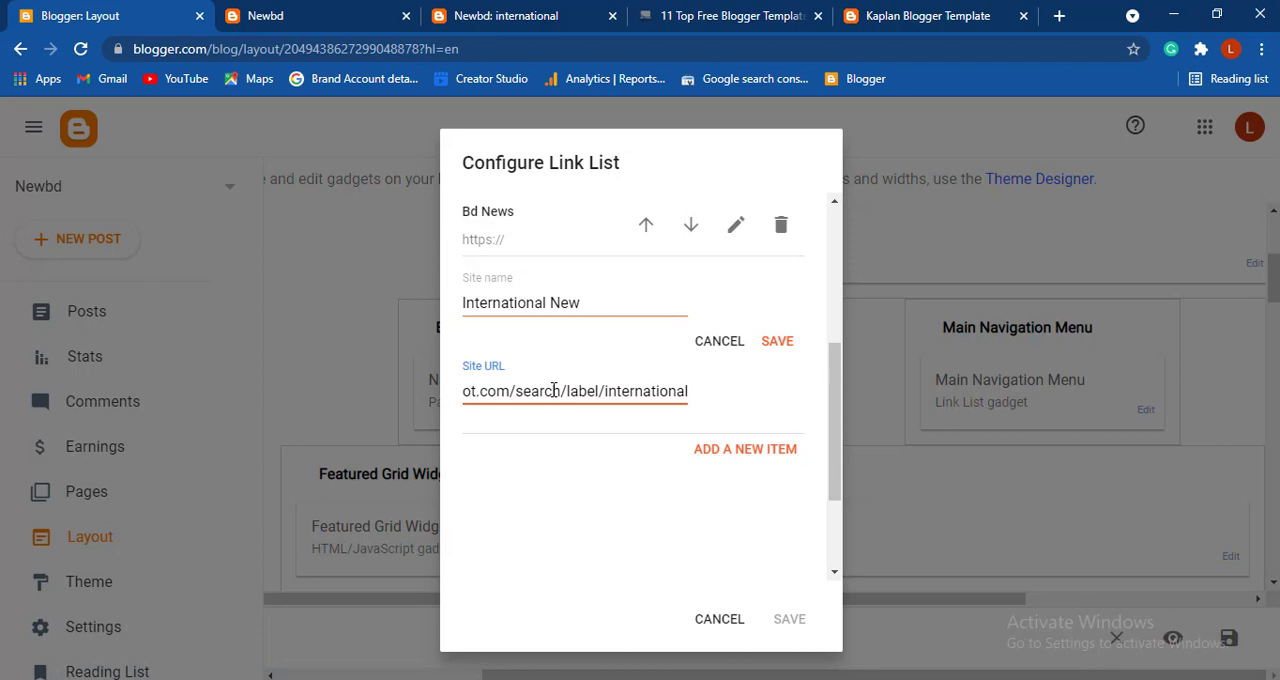
left_click(775, 344)
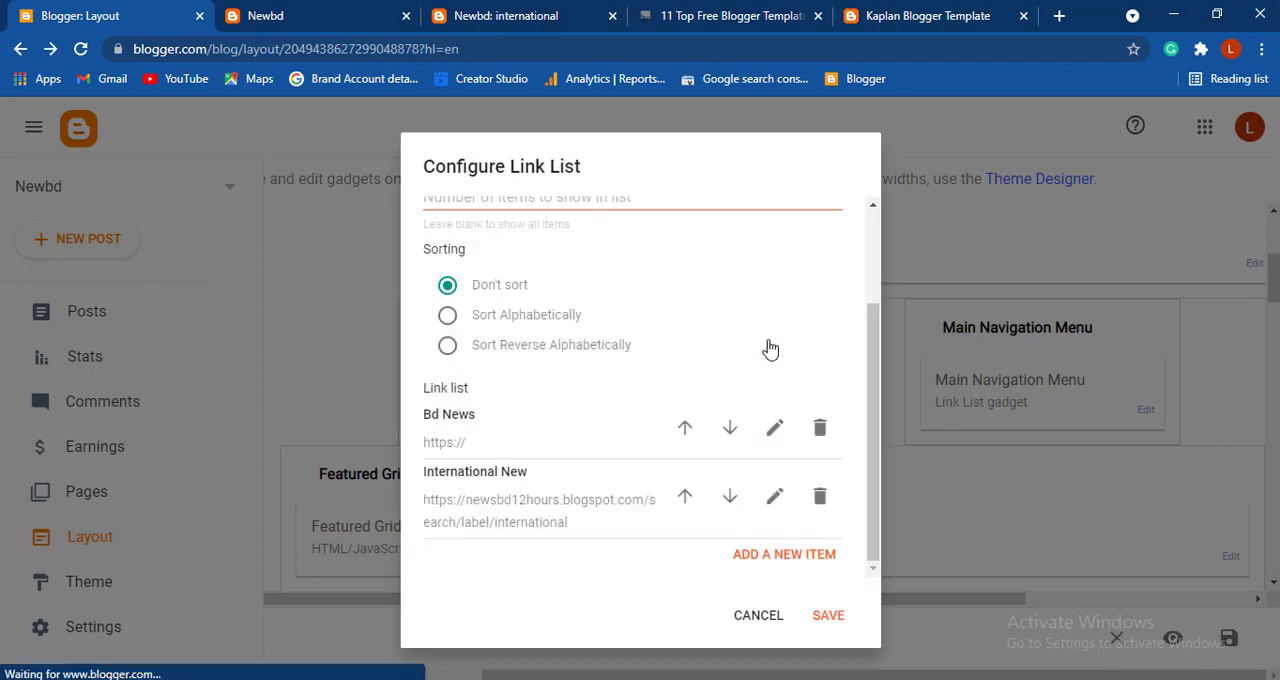
left_click(829, 622)
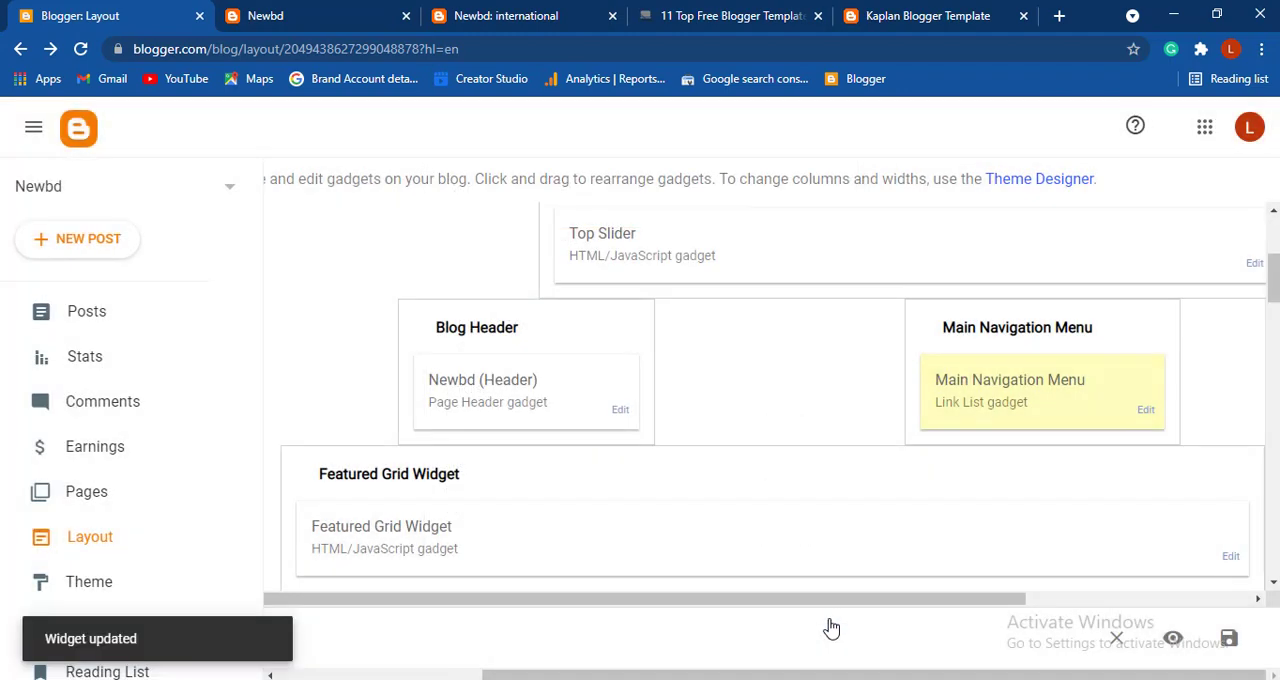
- Reload the live Newbd blog, test the International New menu link and review the posts on its label page
left_click(335, 9)
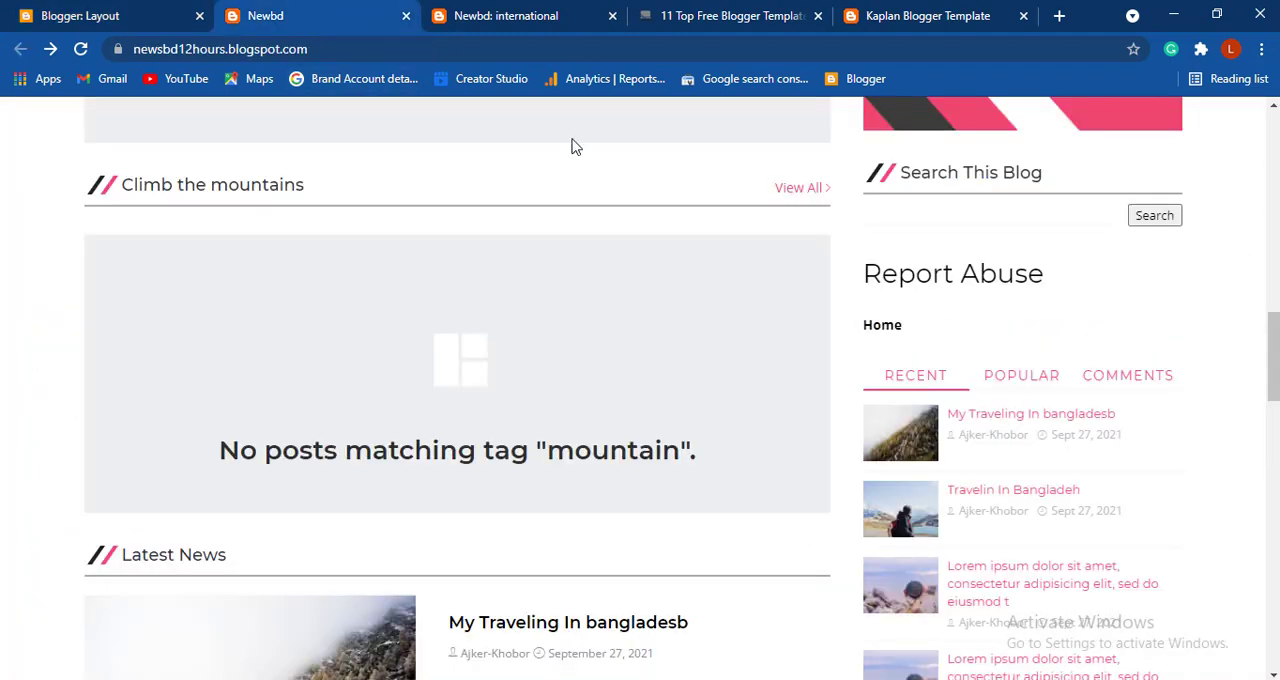
scroll(571, 143, "up", 10)
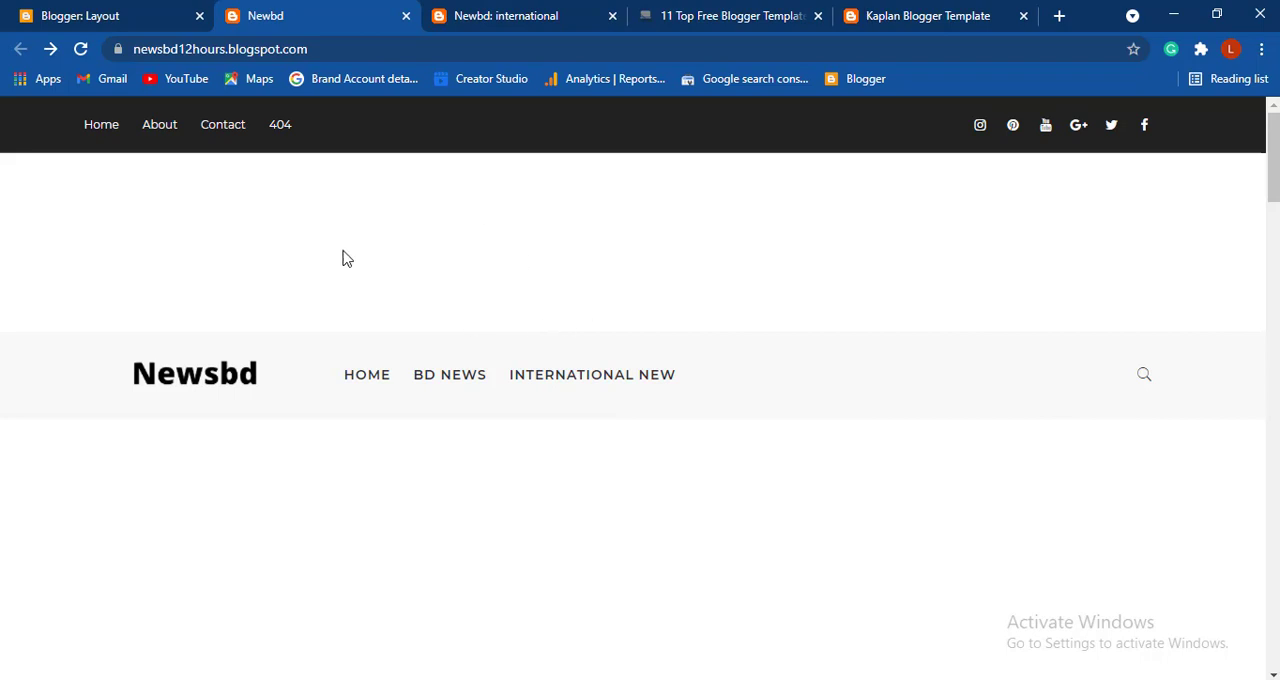
left_click(81, 49)
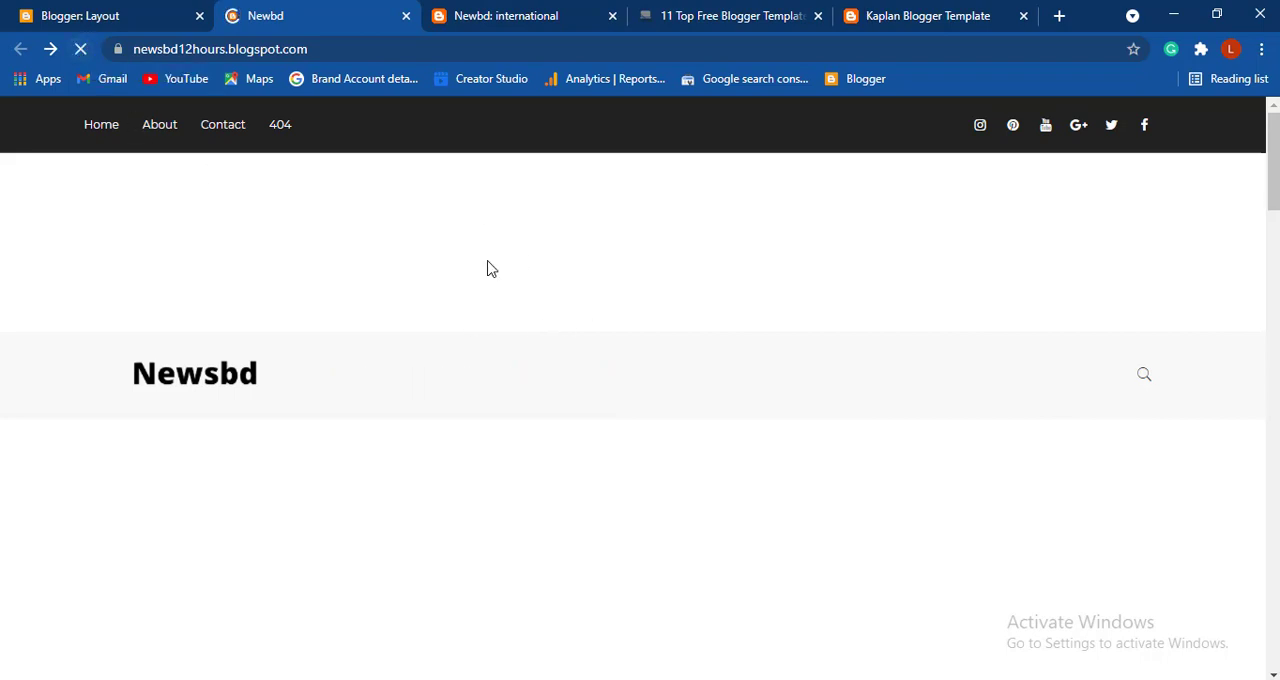
left_click(592, 383)
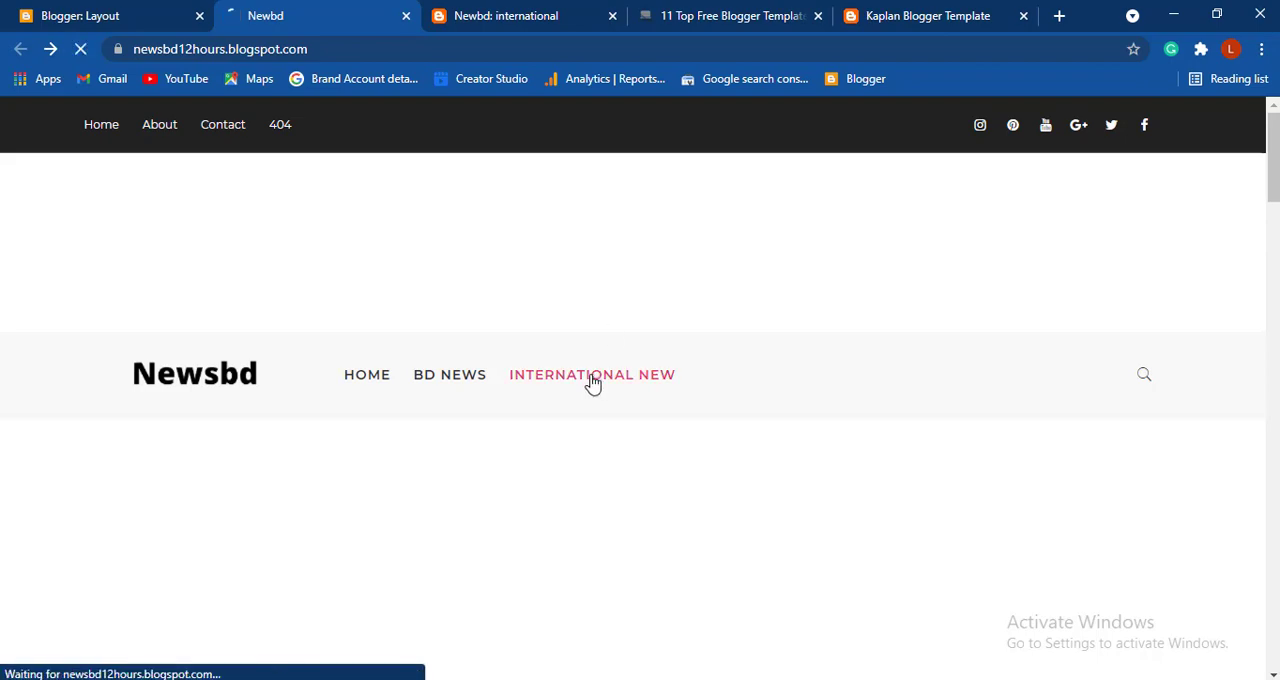
scroll(592, 383, "down", 6)
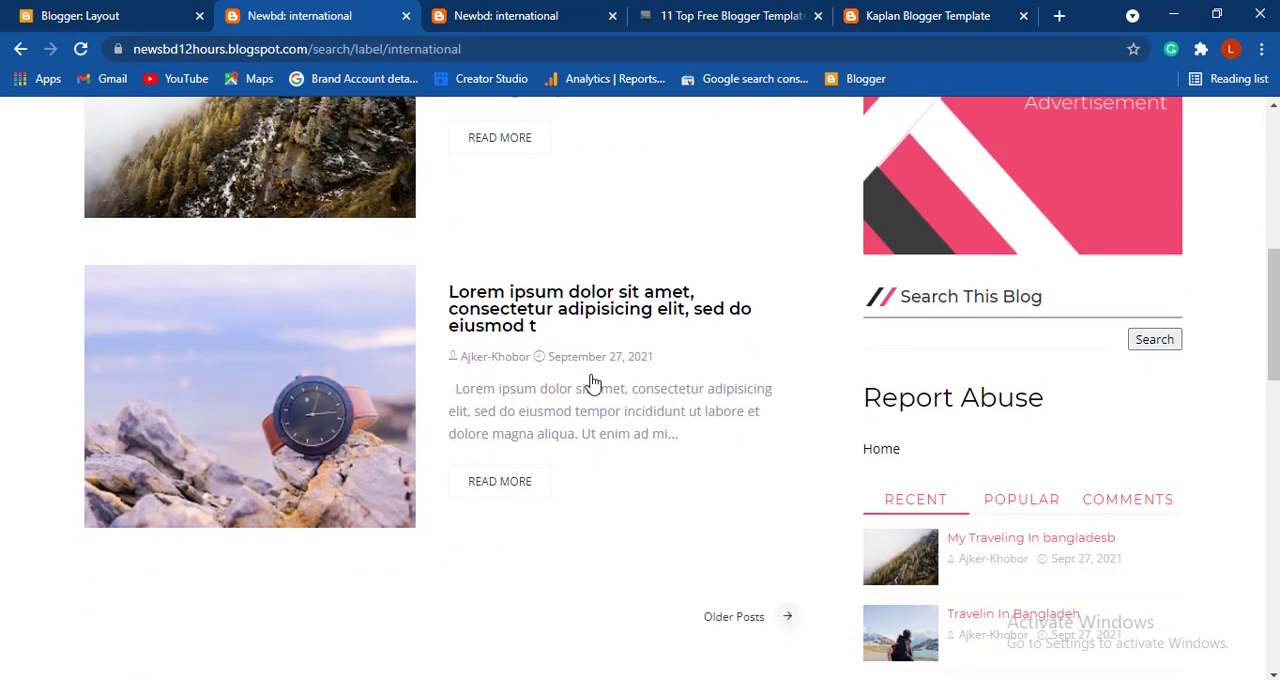
scroll(592, 383, "up", 2)
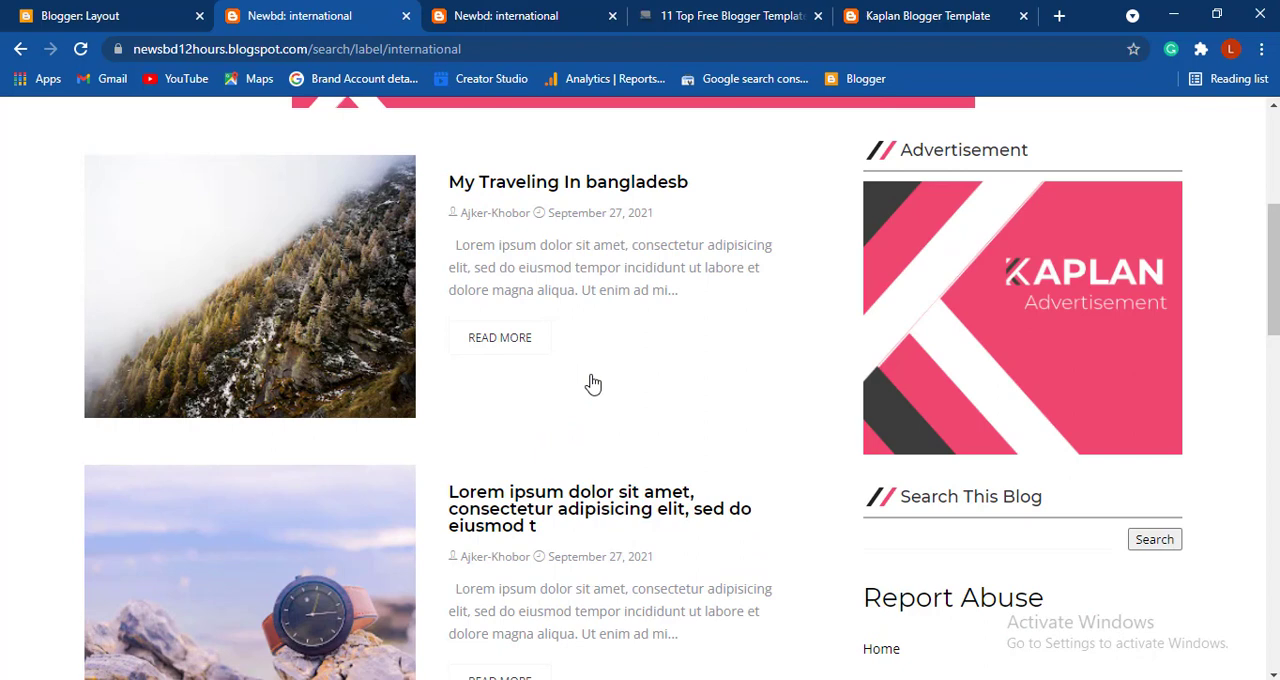
scroll(592, 383, "up", 4)
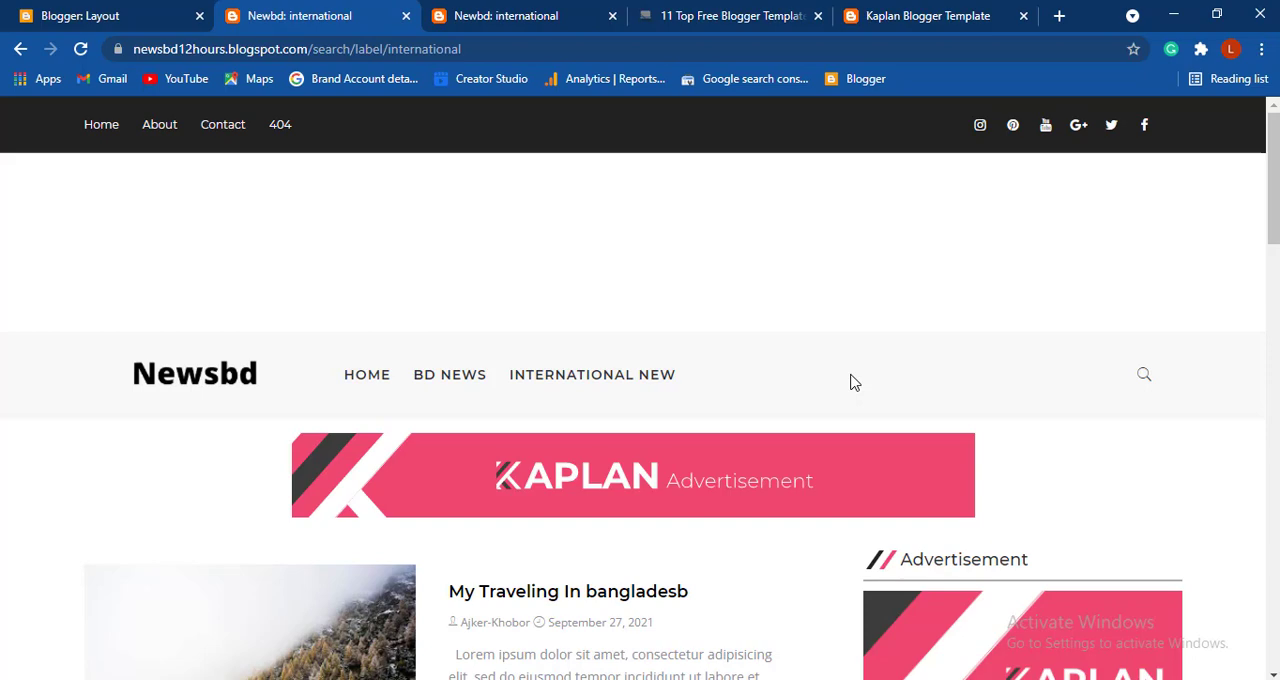
- Compare the sections of the live Newbd home page with the featured post grid on the Kaplan demo site
scroll(853, 382, "down", 2)
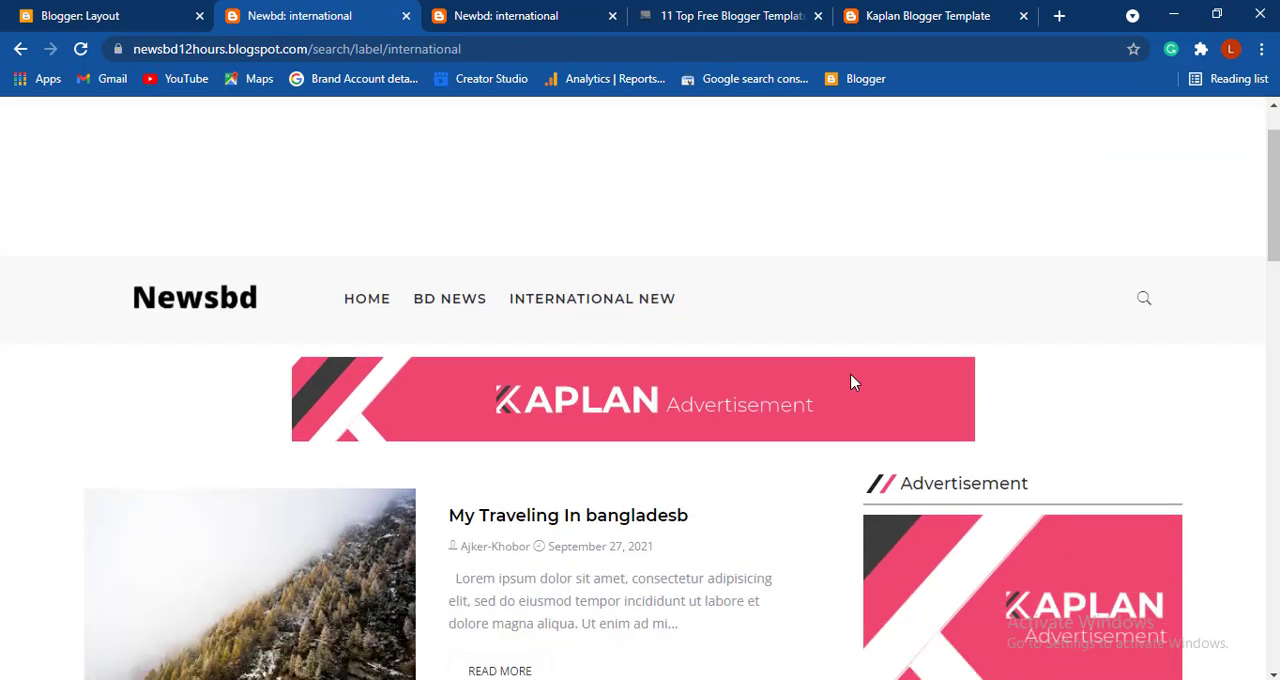
scroll(853, 382, "down", 11)
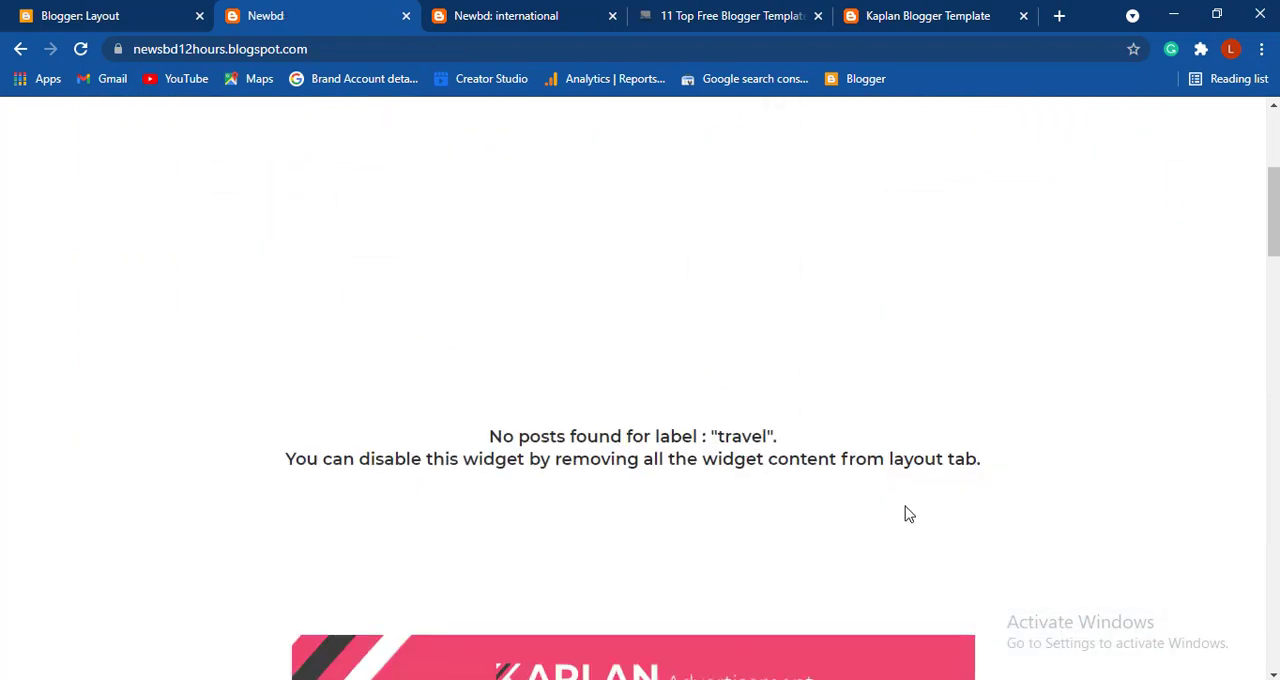
scroll(906, 514, "down", 6)
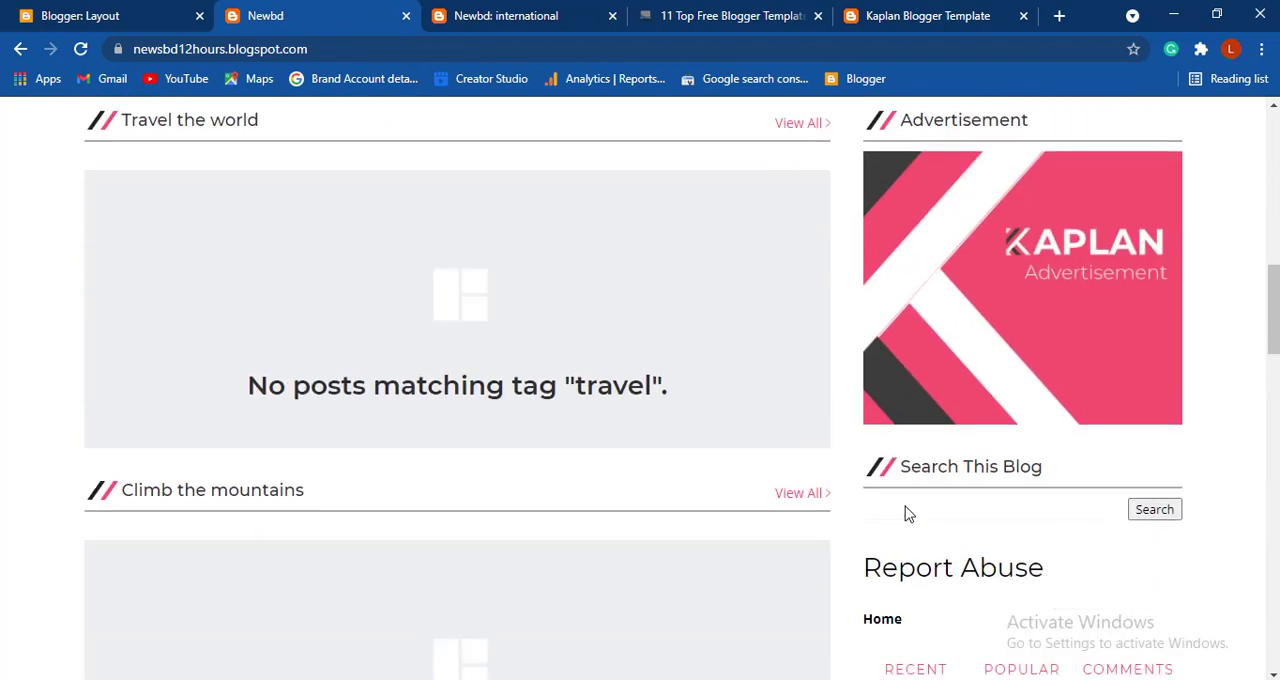
left_click(886, 15)
mouse_move(516, 338)
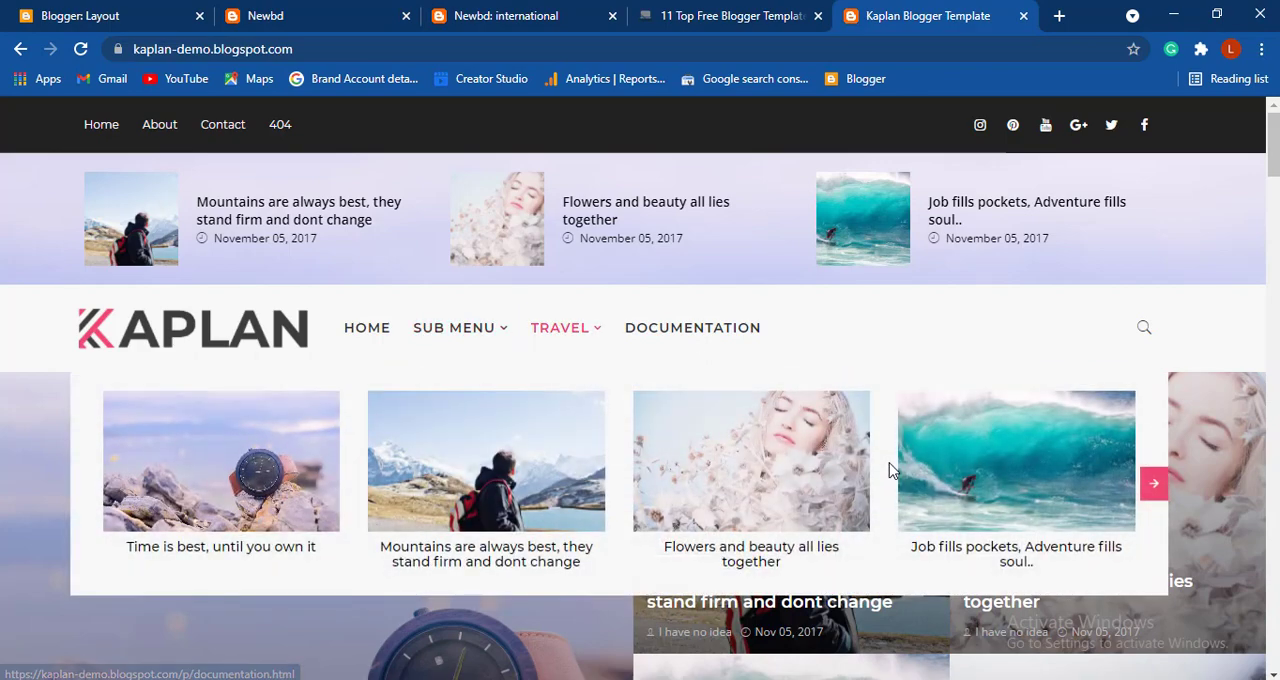
scroll(880, 470, "down", 4)
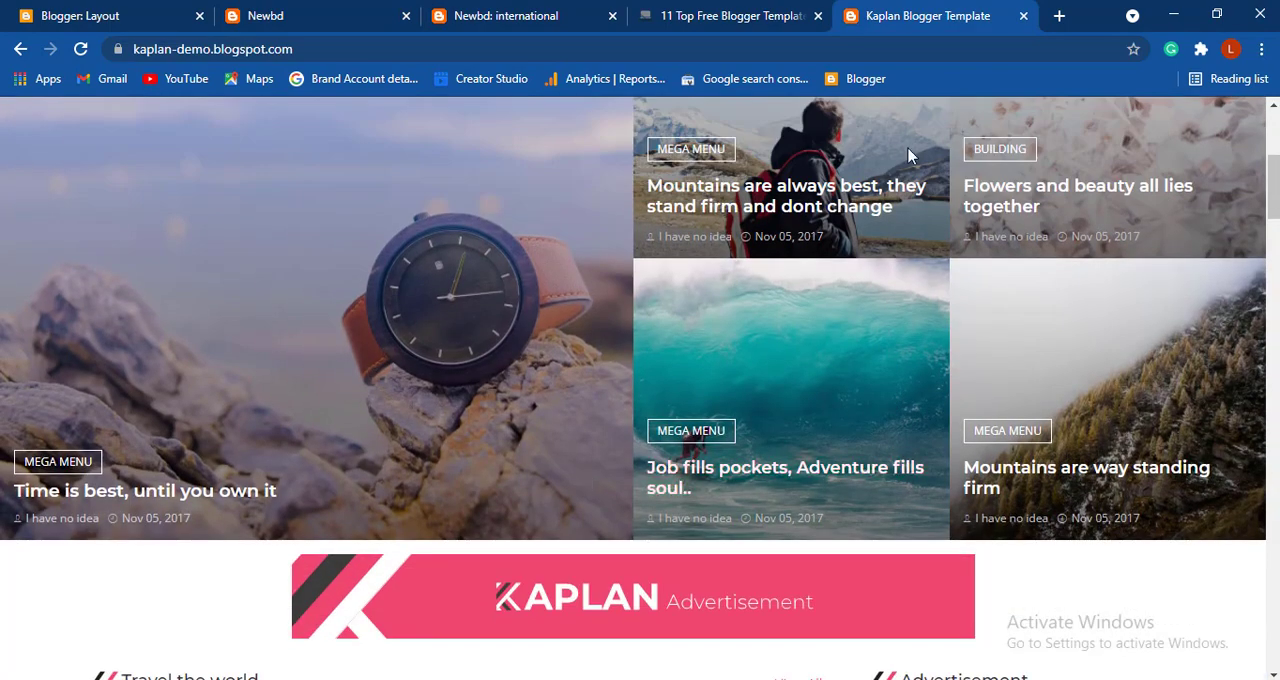
scroll(329, 430, "up", 1)
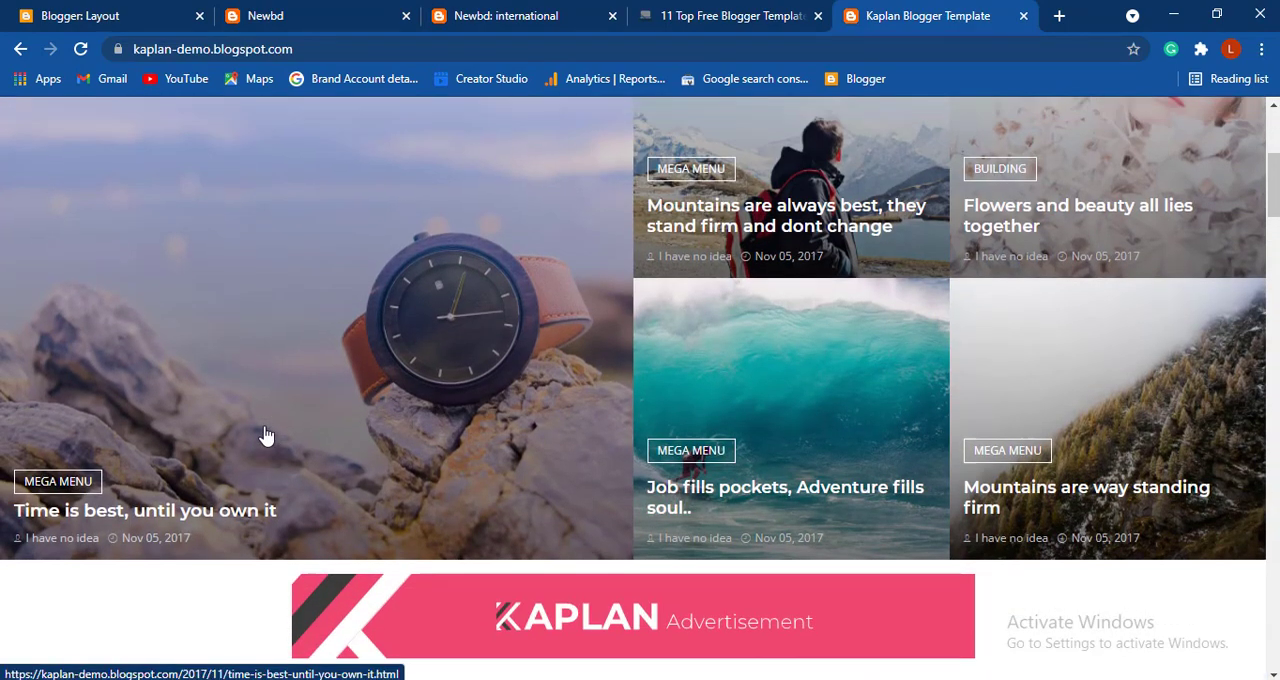
left_click(316, 21)
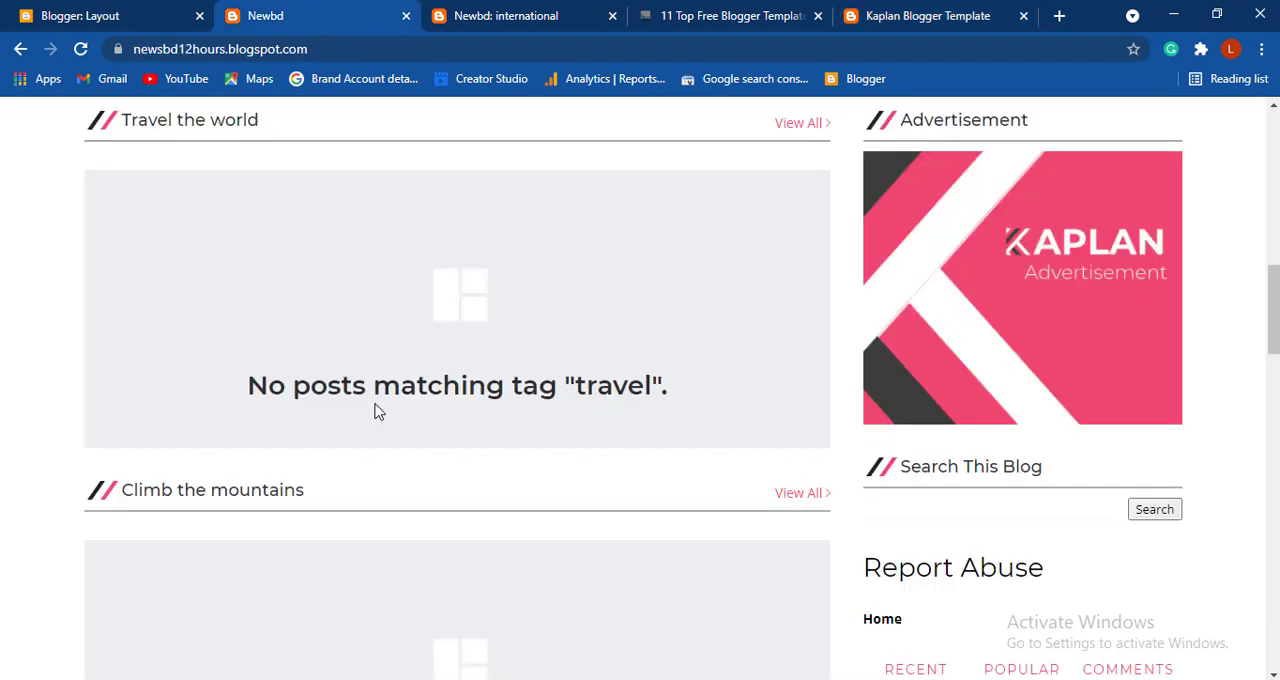
scroll(376, 411, "up", 10)
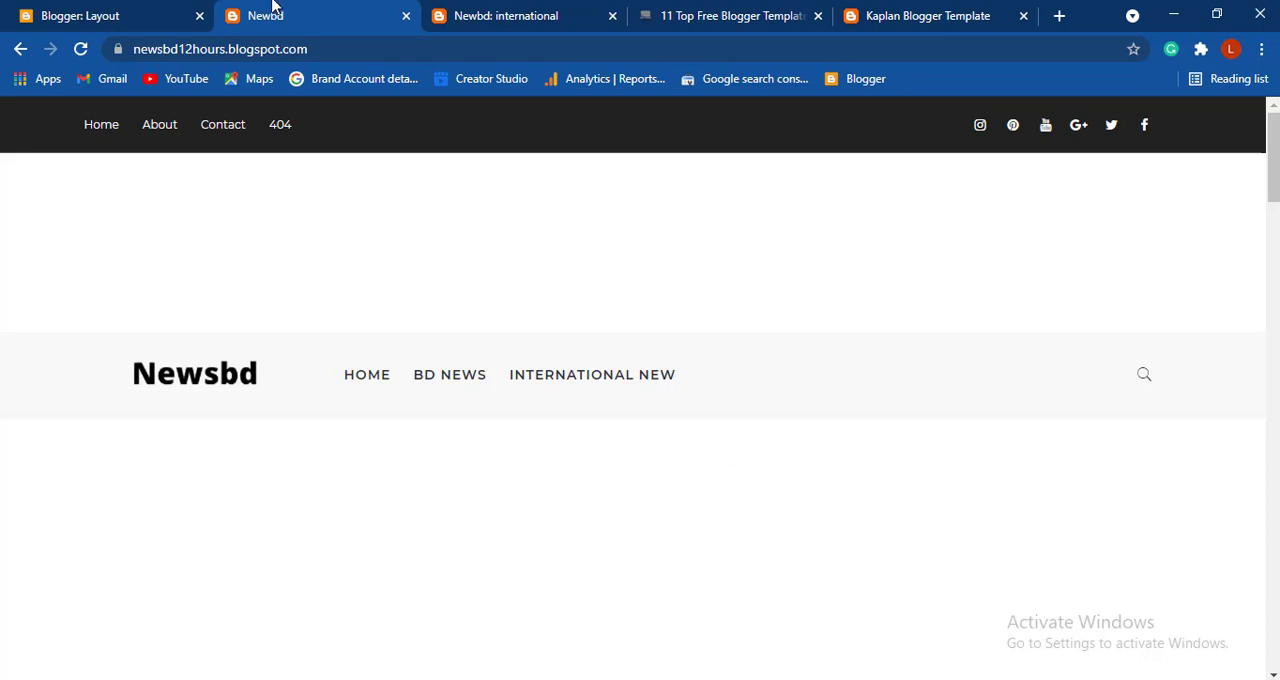
- Copy the label name "international" from the end of the international label page's URL
left_click(551, 14)
left_click(525, 49)
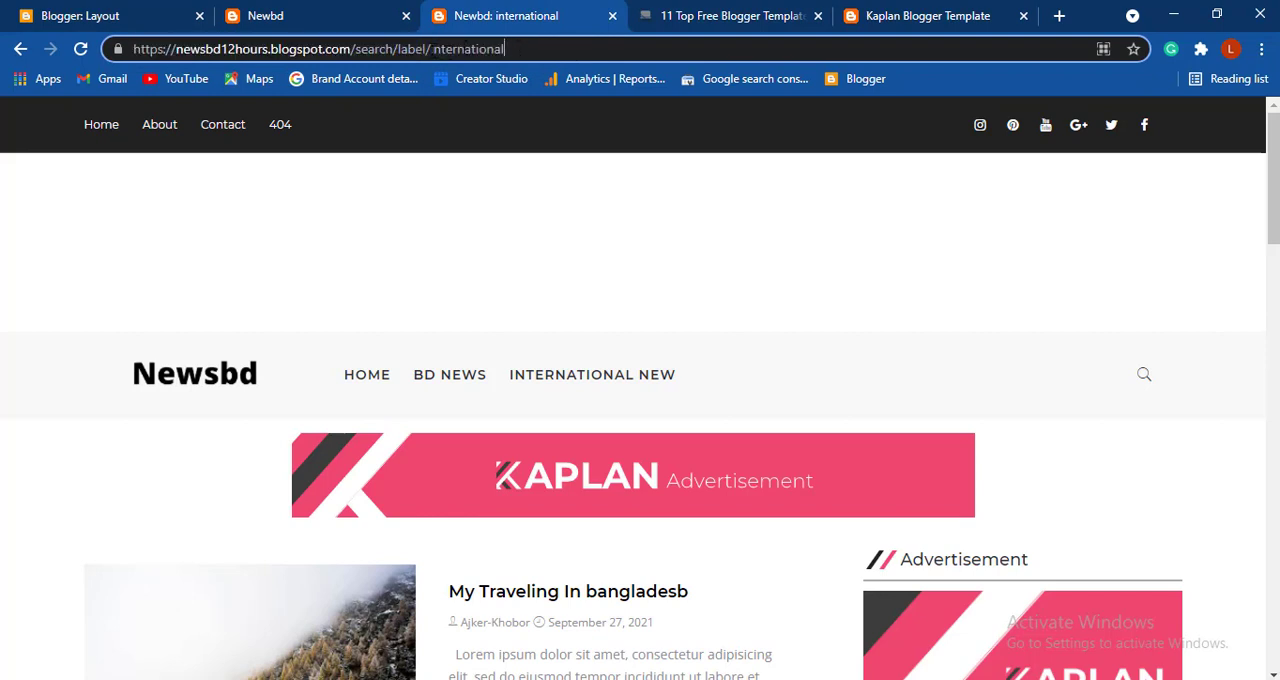
left_click_drag(431, 48, 514, 54)
key("ctrl+c")
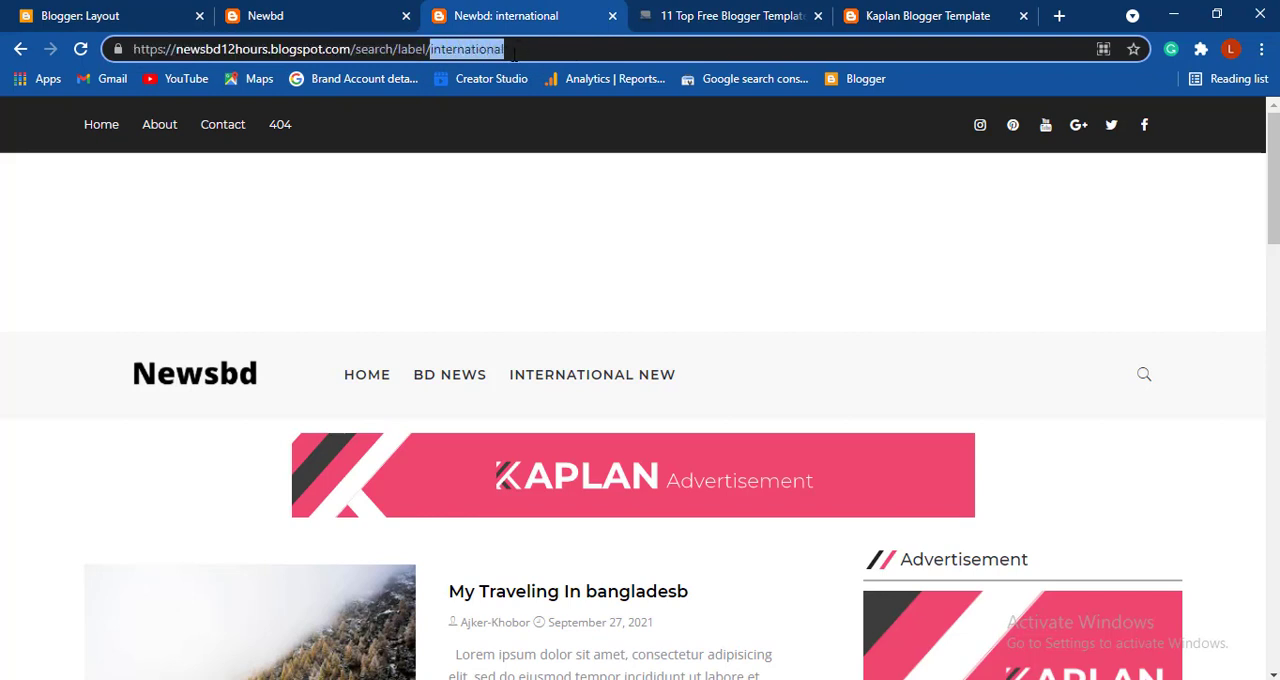
- Change the data-label in the Featured Grid Widget's content to "international" in the Blogger layout and save the gadget
left_click(157, 14)
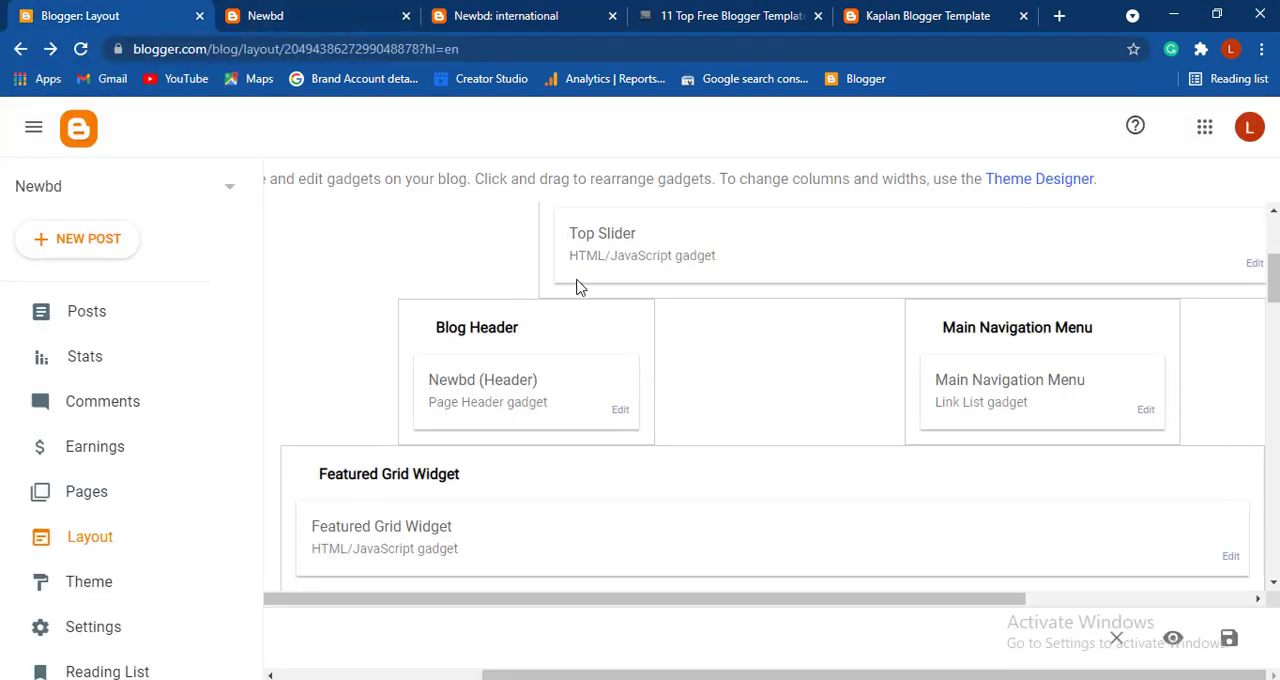
scroll(818, 311, "down", 1)
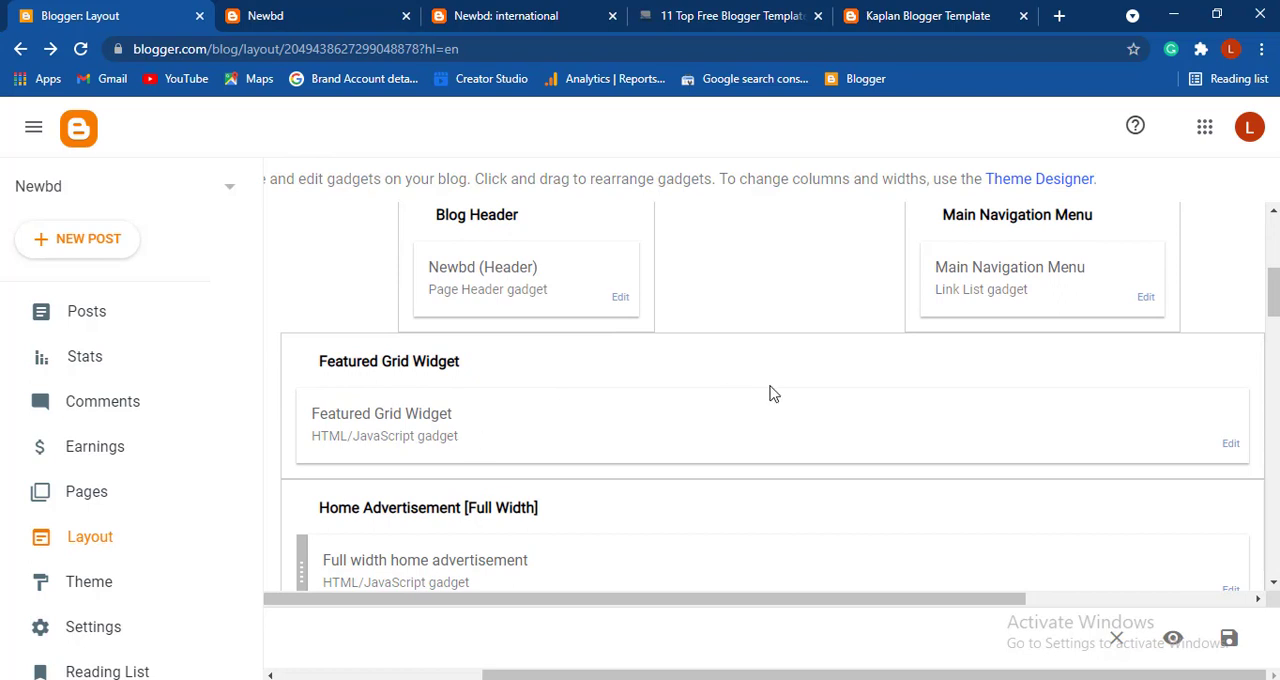
scroll(771, 393, "down", 1)
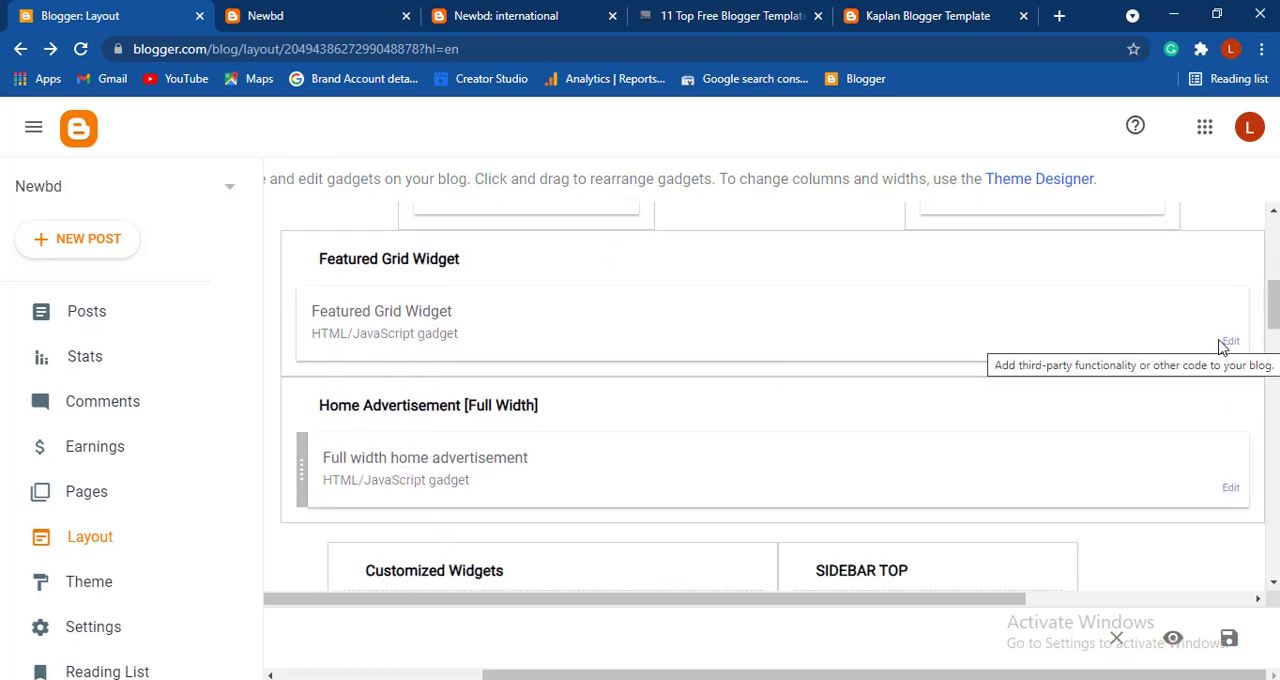
scroll(1220, 345, "down", 2)
scroll(1222, 330, "up", 1)
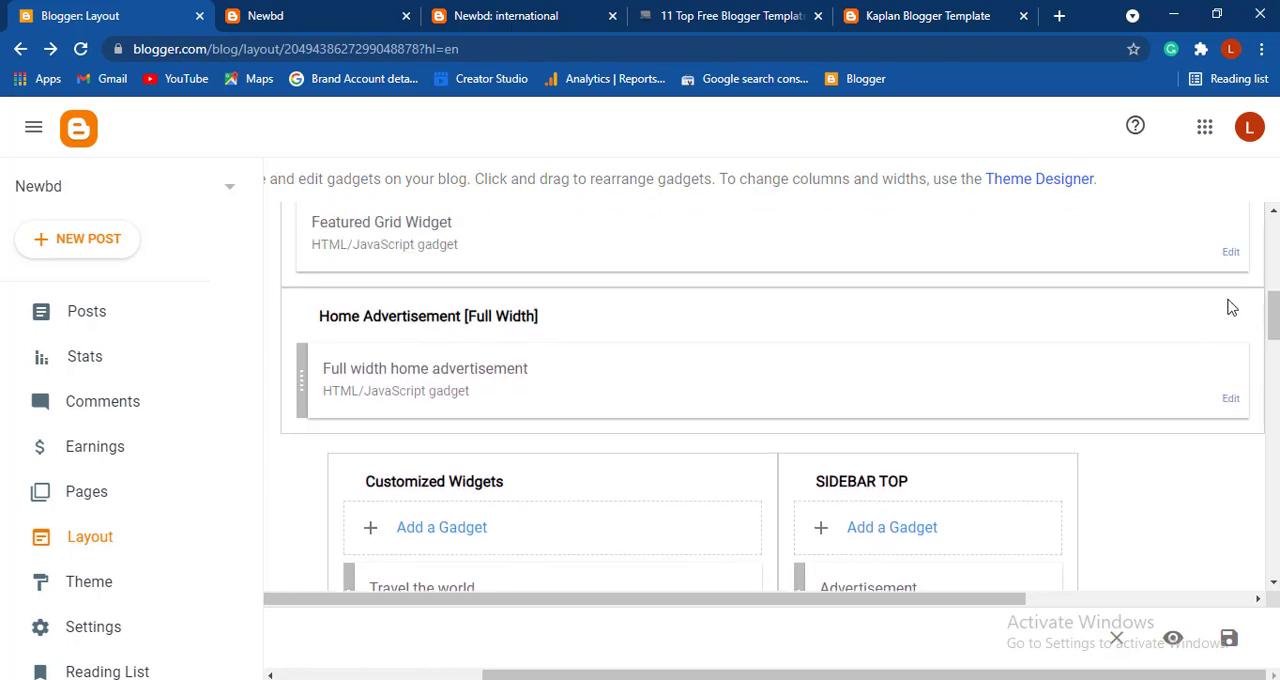
left_click(1229, 259)
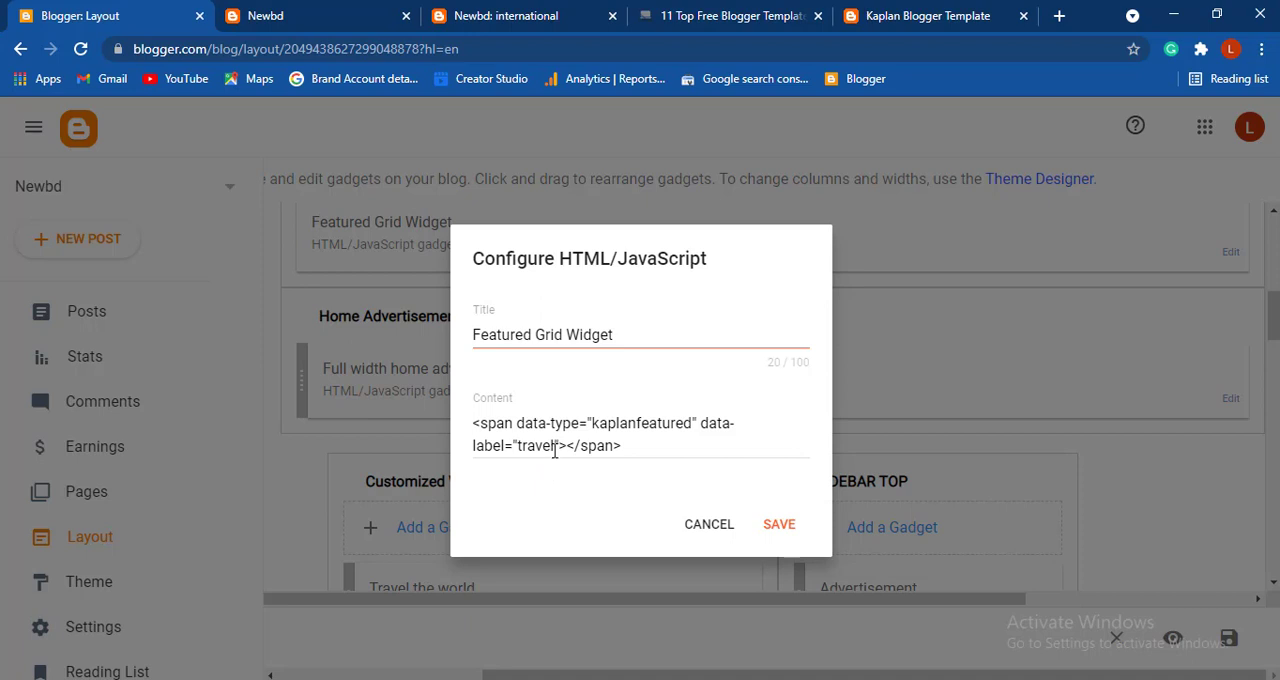
left_click_drag(553, 447, 527, 446)
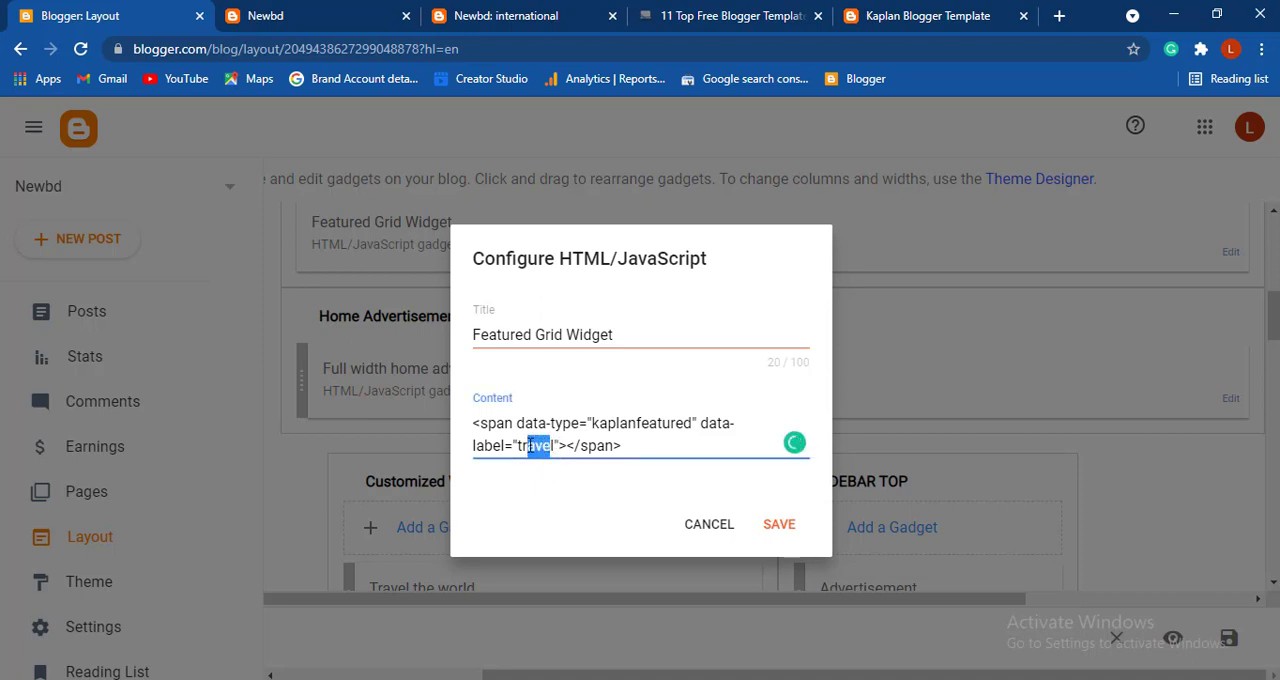
left_click(552, 446)
key("BackSpace")
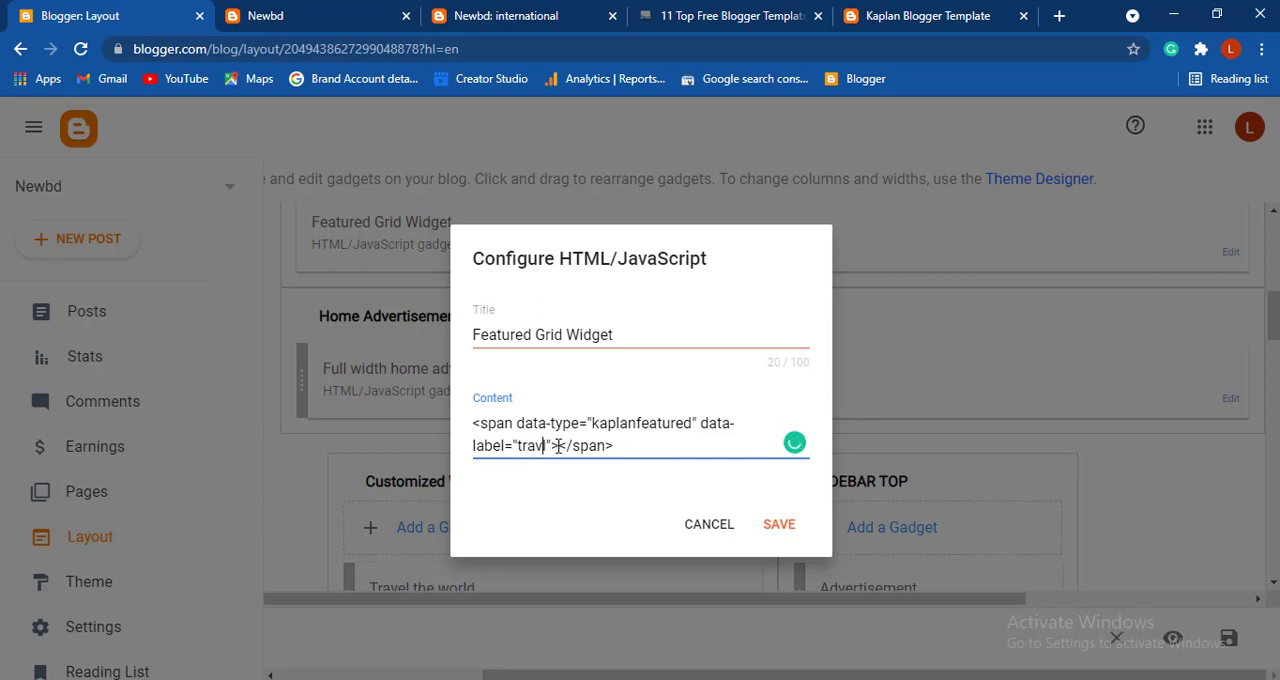
key("BackSpace")
key("BackSpace")
key("BackSpace")
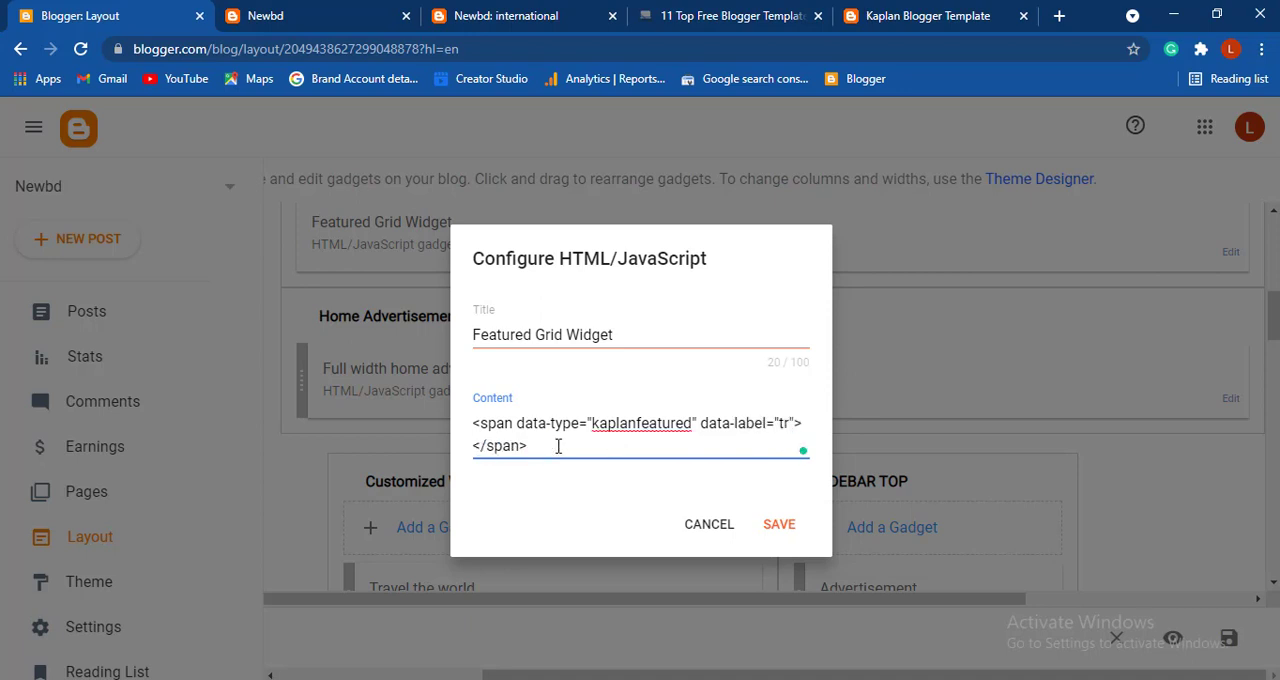
key("BackSpace")
key("BackSpace")
key("ctrl+v")
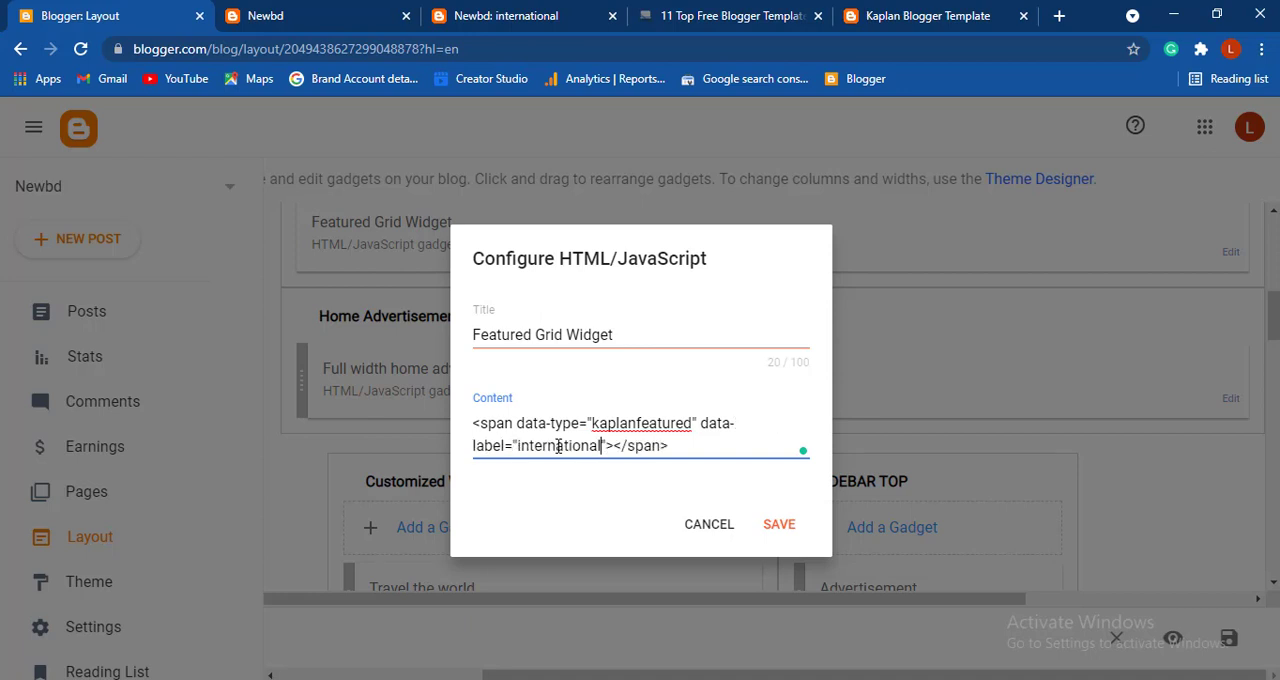
left_click(777, 527)
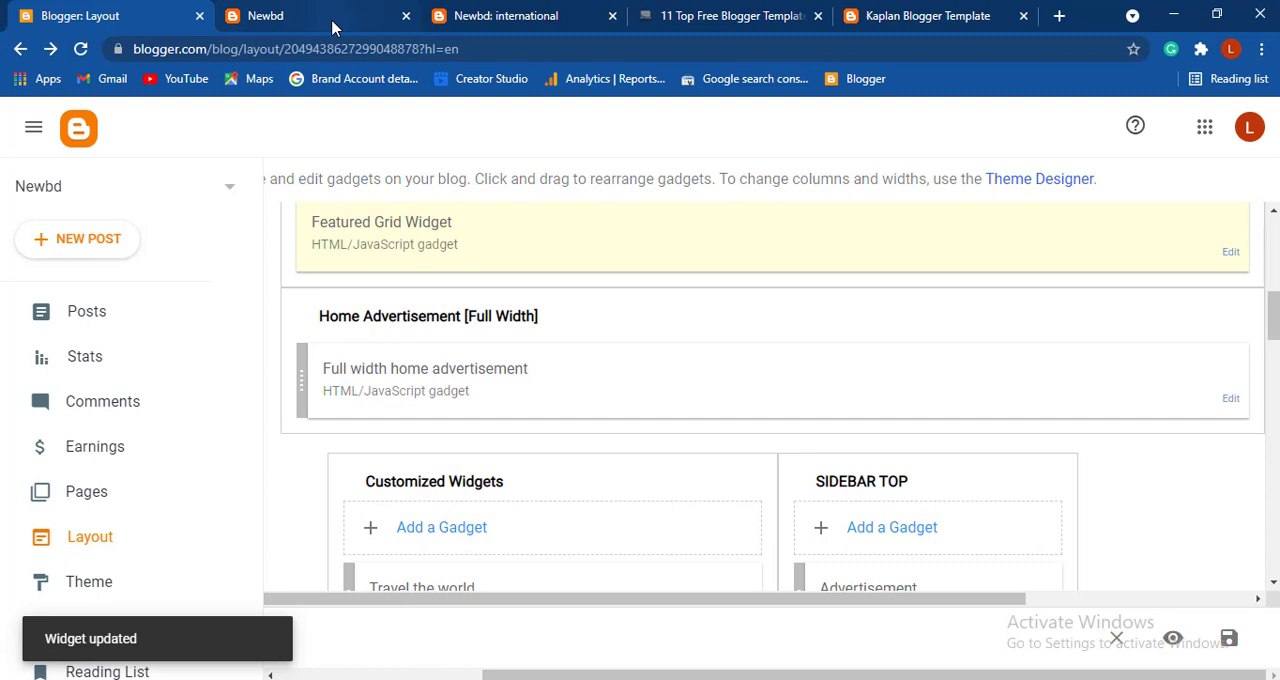
- Reload the live Newbd home page and compare its featured post grid with the one on the Kaplan demo site
left_click(331, 19)
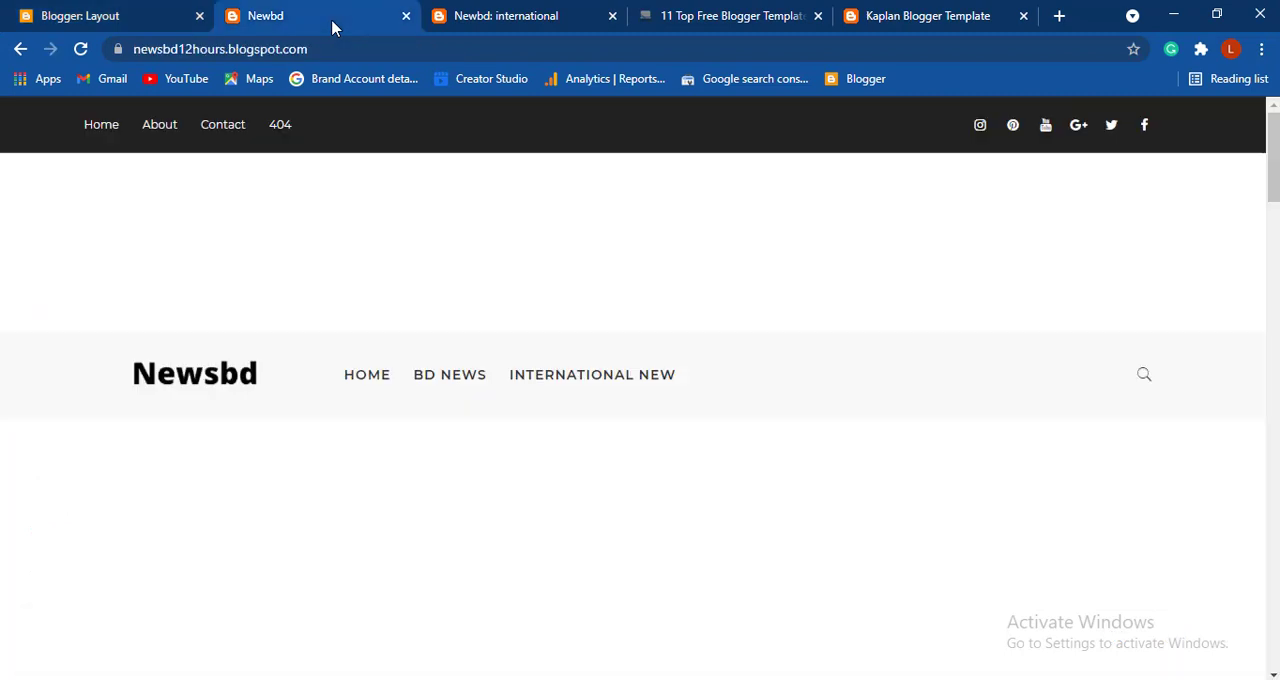
left_click(80, 50)
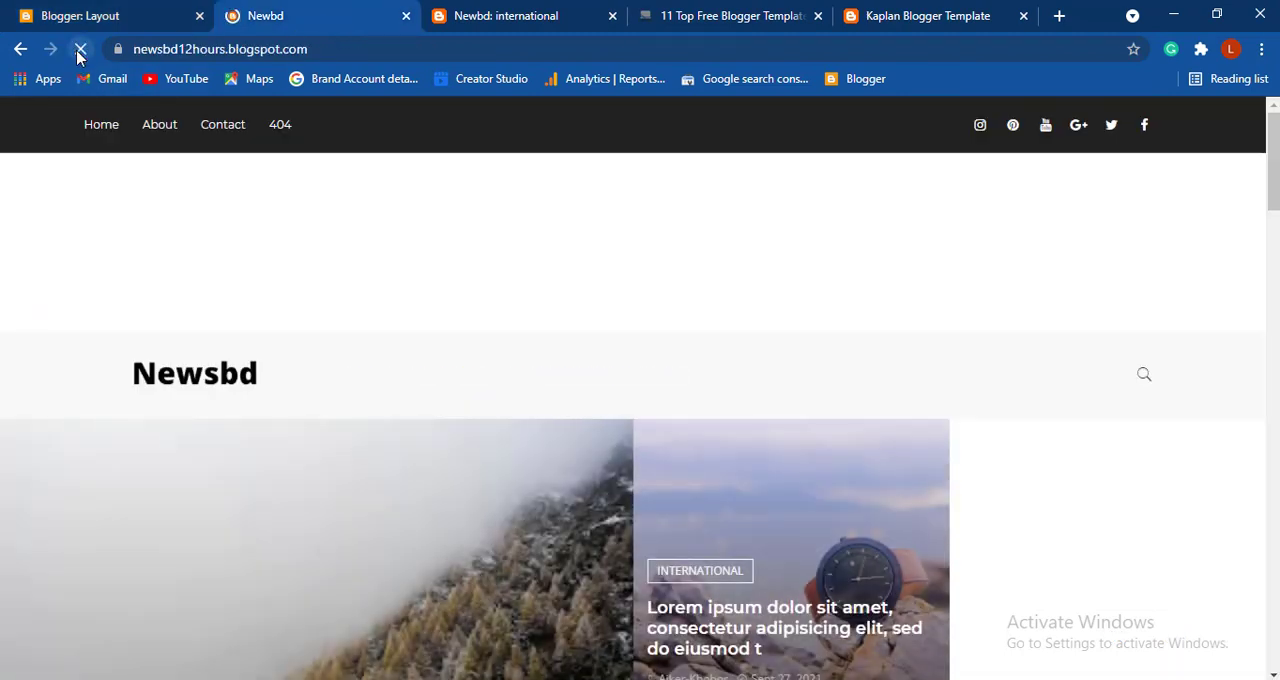
scroll(777, 331, "down", 2)
scroll(781, 333, "down", 3)
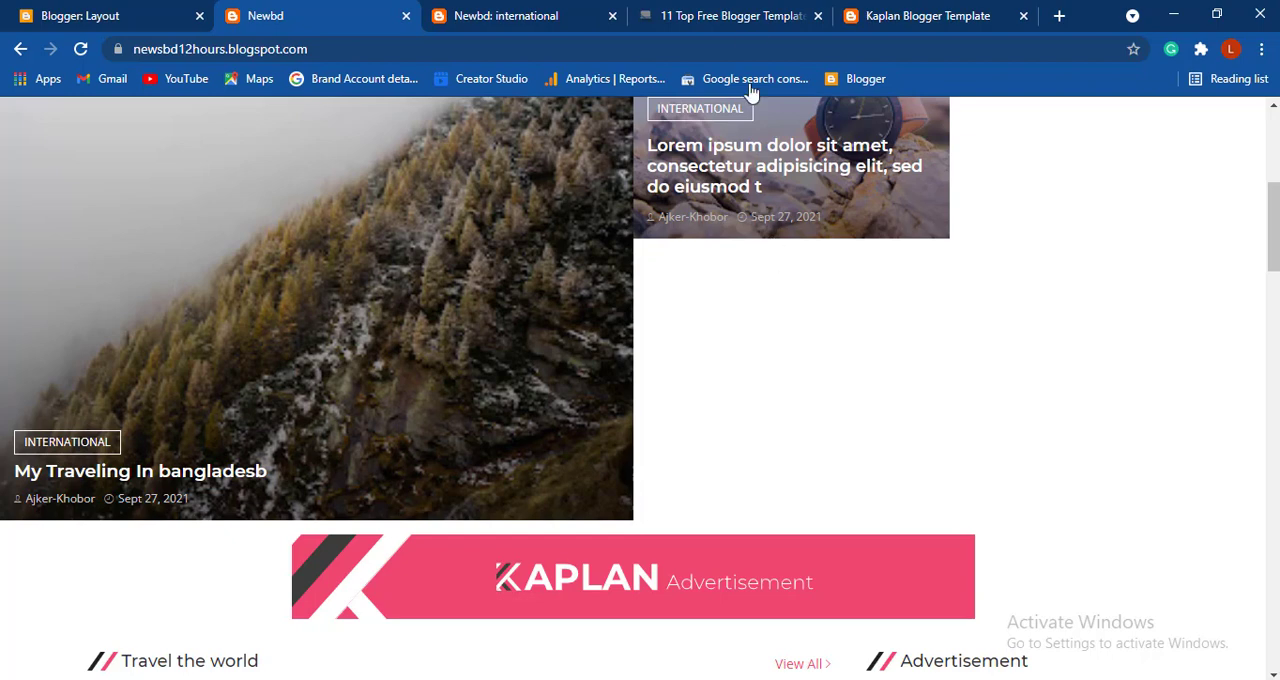
left_click(901, 15)
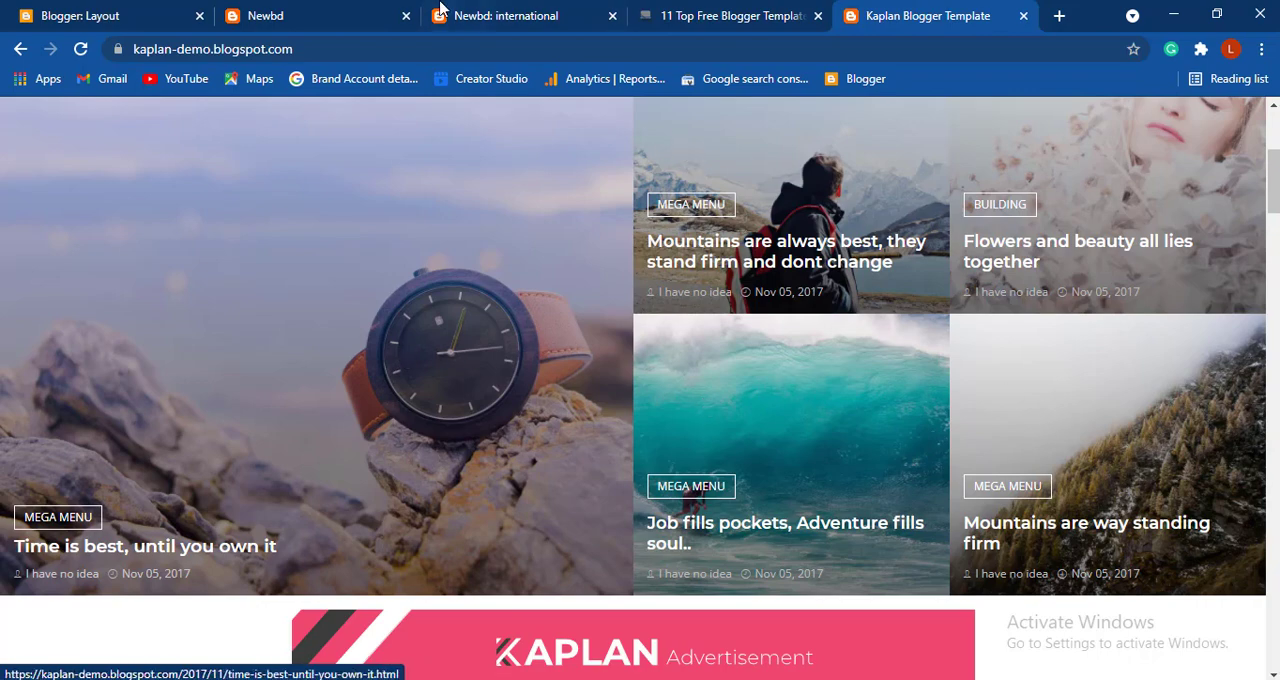
left_click(343, 10)
scroll(503, 234, "up", 3)
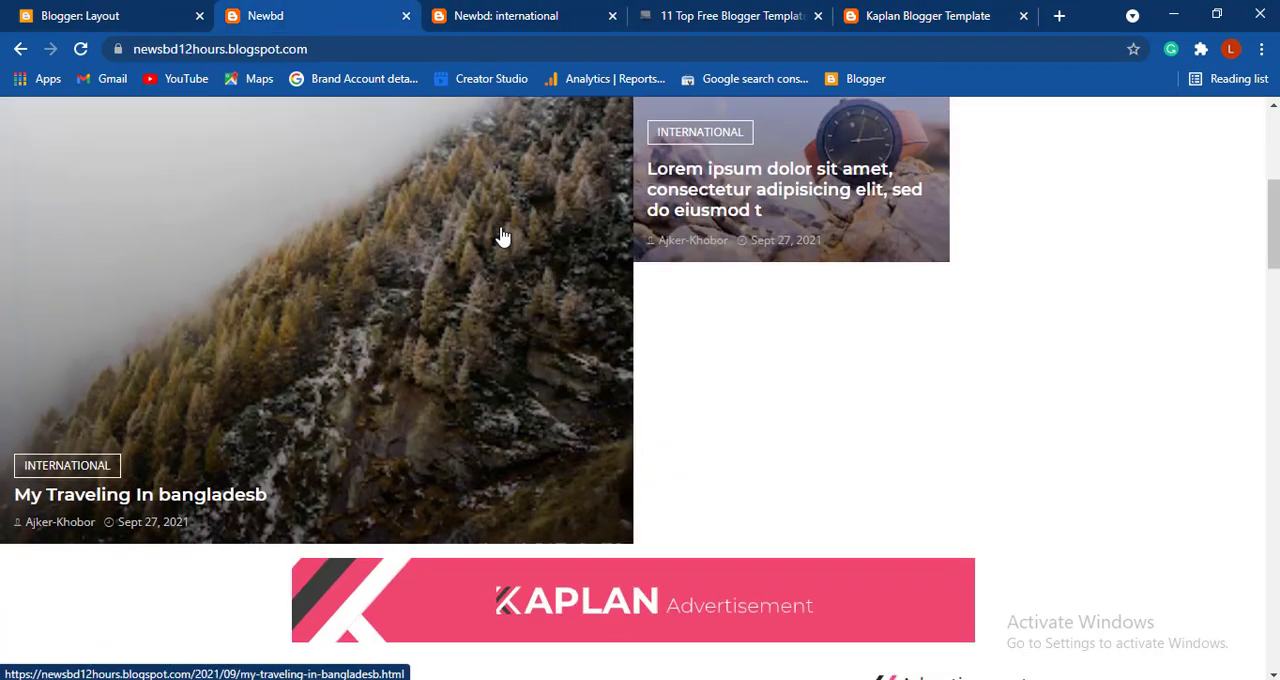
scroll(503, 236, "down", 5)
scroll(503, 236, "down", 10)
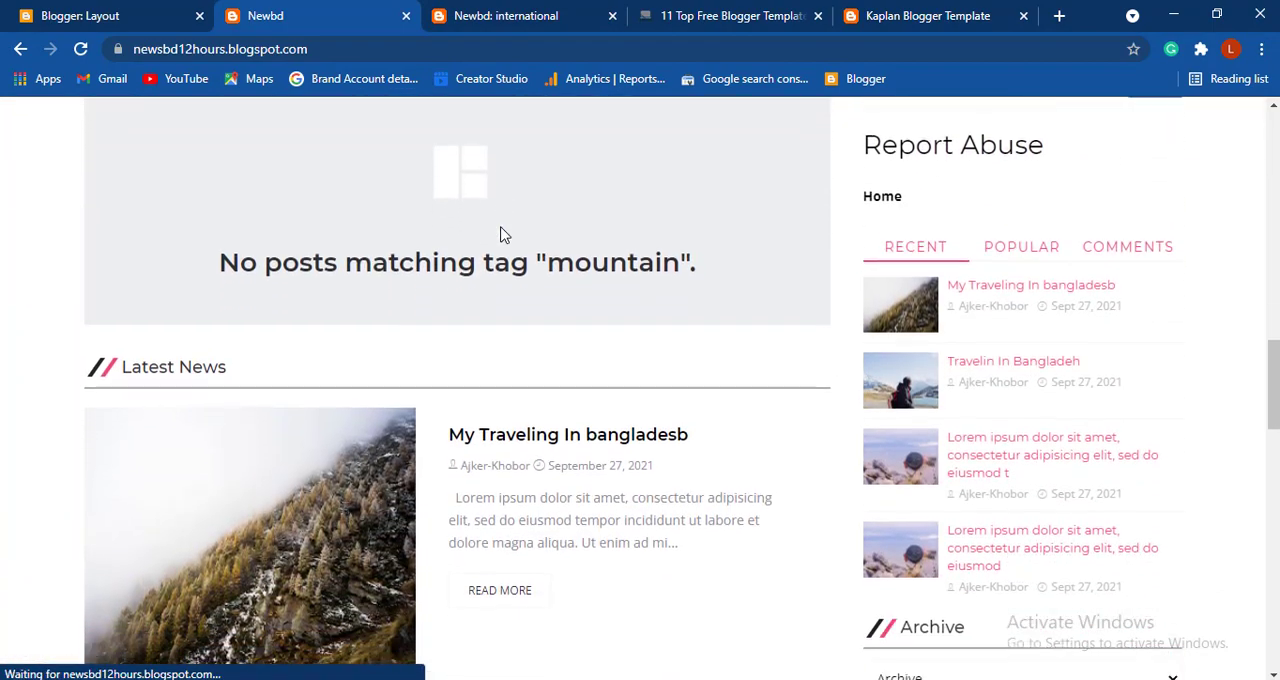
scroll(500, 234, "up", 1)
- Examine the Travel the world section and the start of Climb the mountains on the Kaplan demo site
left_click(916, 18)
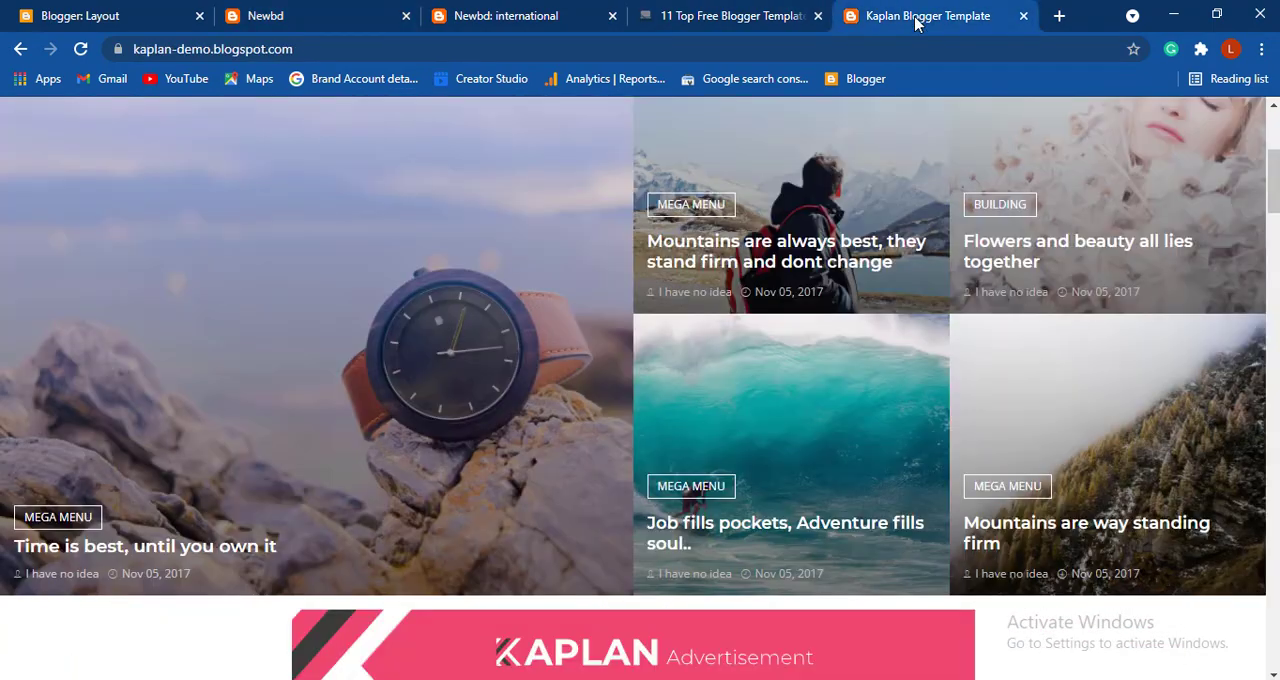
scroll(722, 310, "down", 3)
scroll(722, 300, "down", 2)
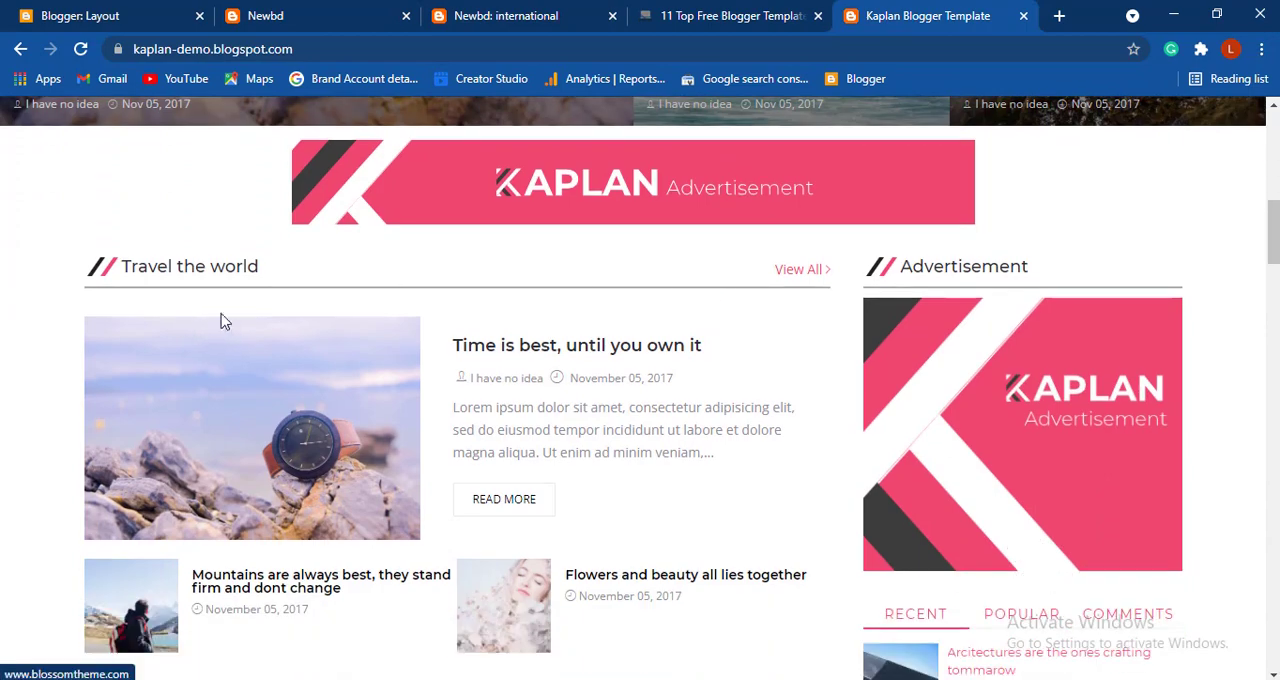
scroll(296, 307, "down", 3)
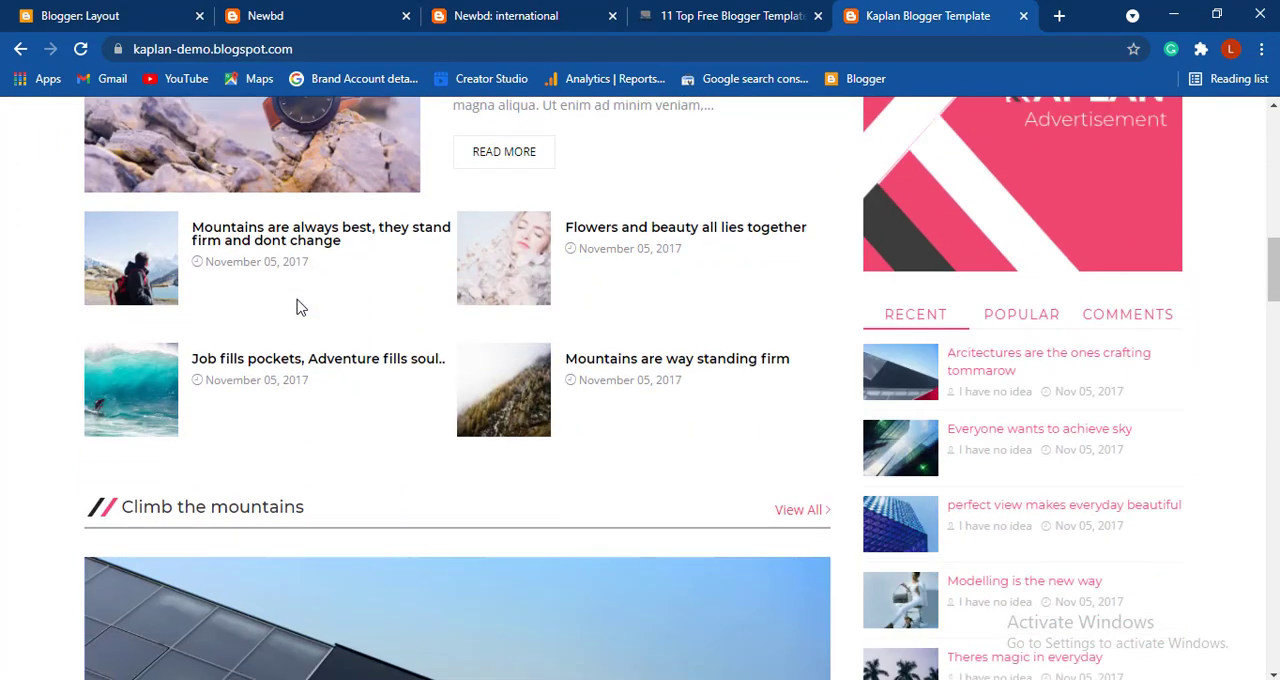
scroll(296, 307, "up", 1)
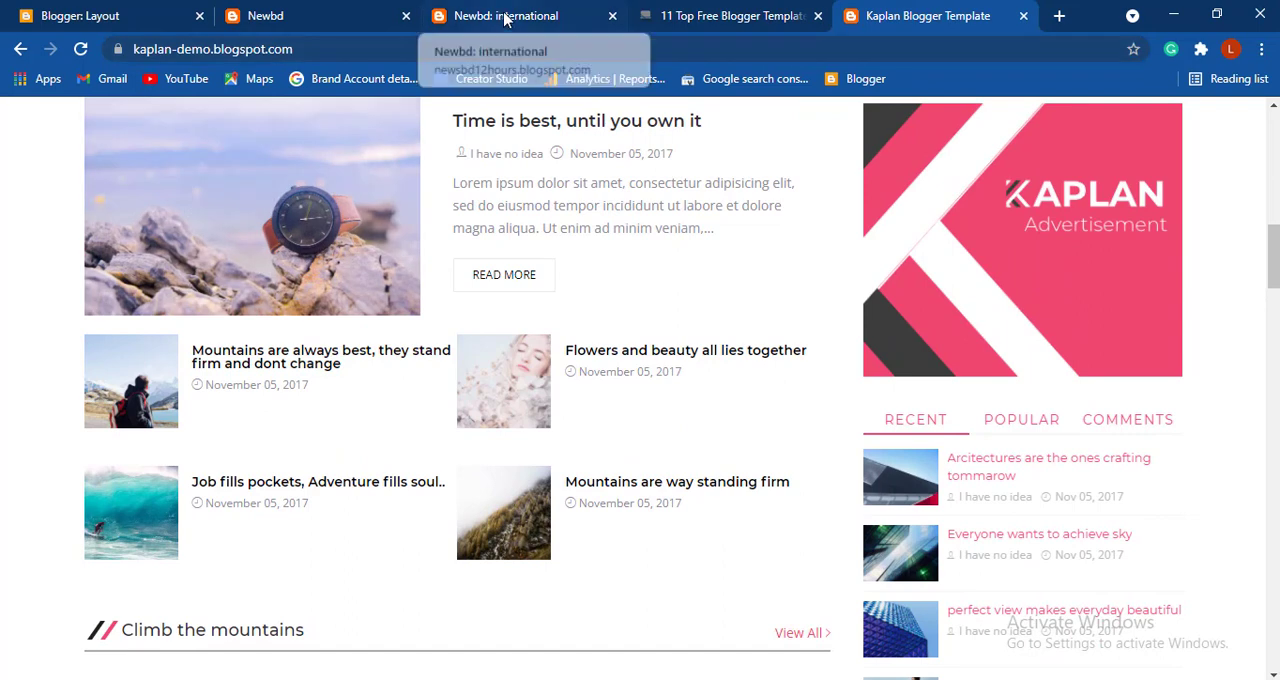
- Review the Travel the world, Climb the mountains and Latest News sections on the live Newbd home page
left_click(298, 17)
scroll(343, 220, "up", 1)
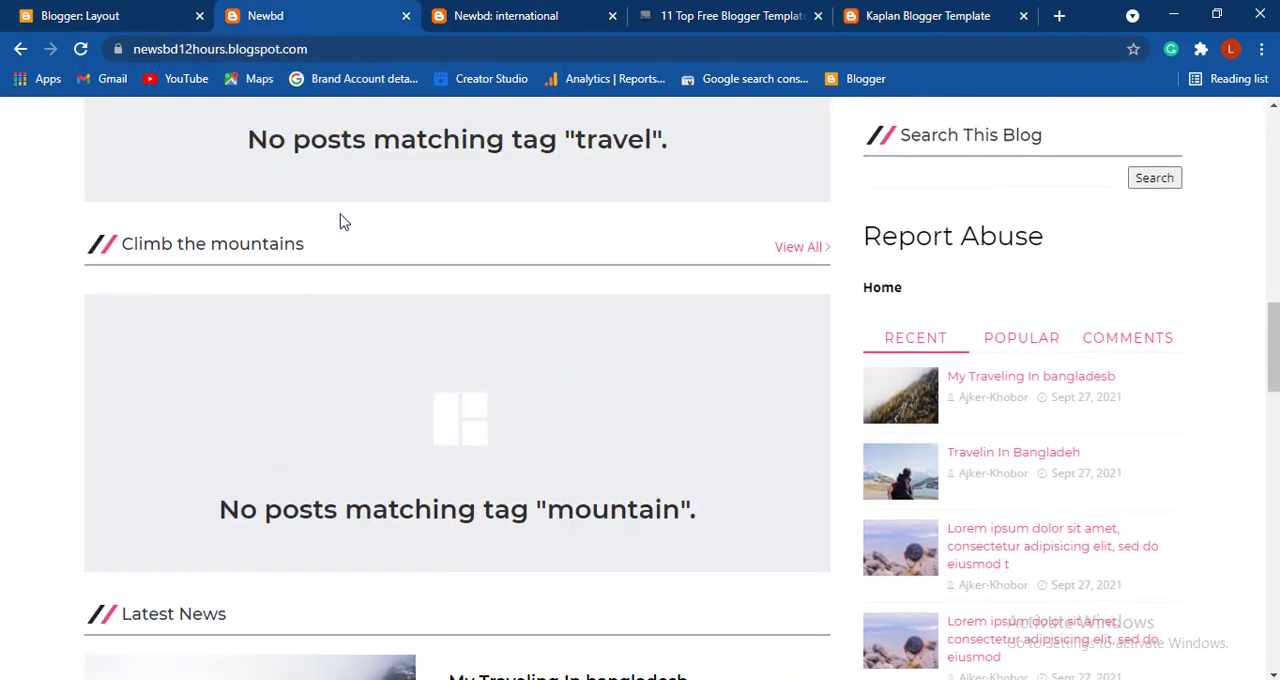
scroll(341, 221, "up", 7)
scroll(341, 221, "down", 2)
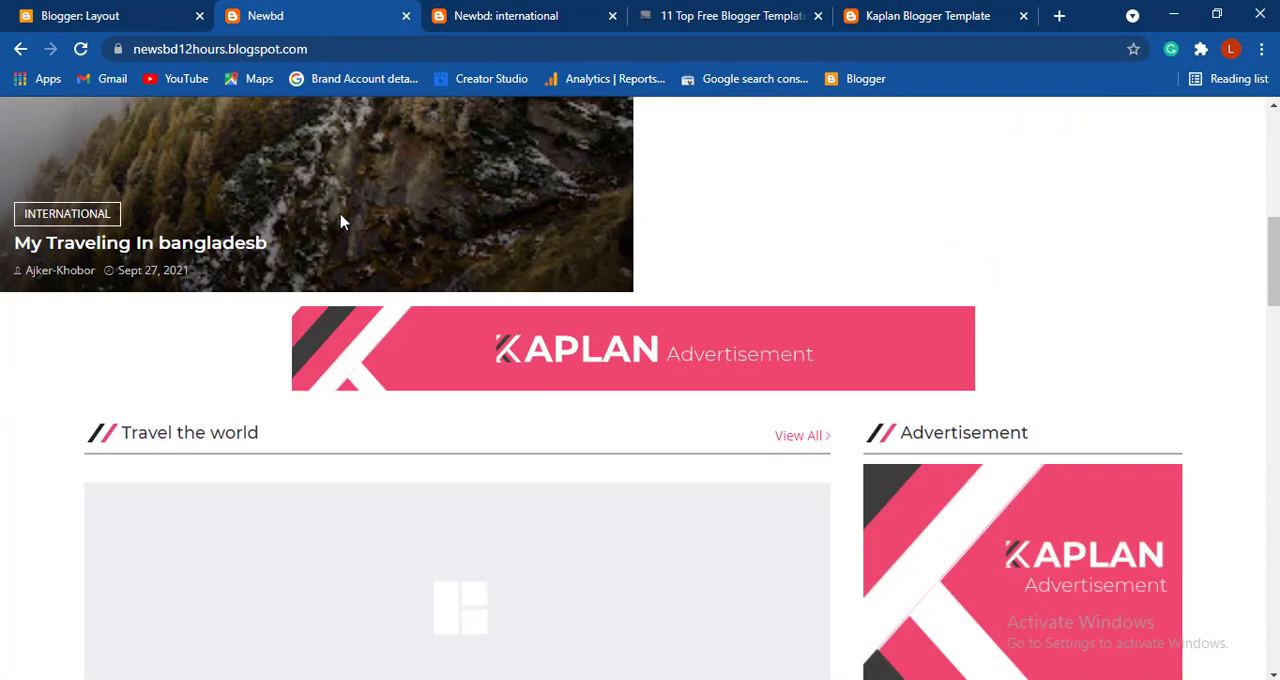
scroll(341, 221, "down", 6)
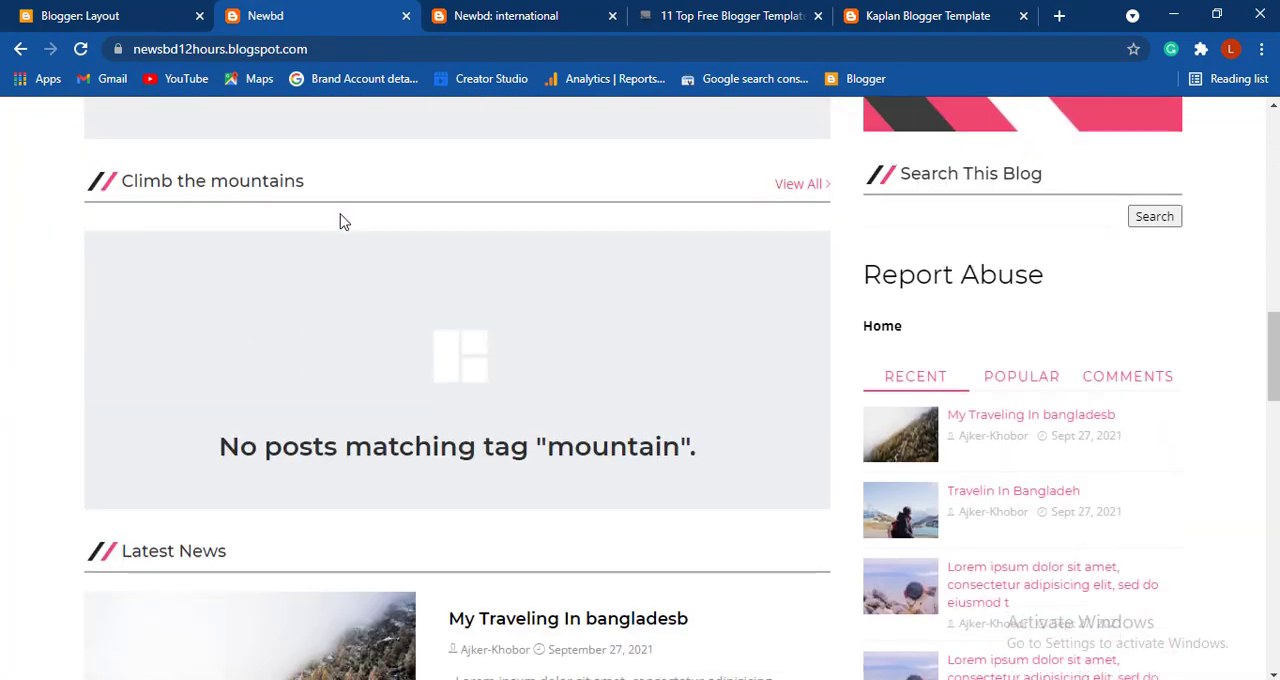
scroll(341, 221, "down", 2)
scroll(249, 134, "up", 8)
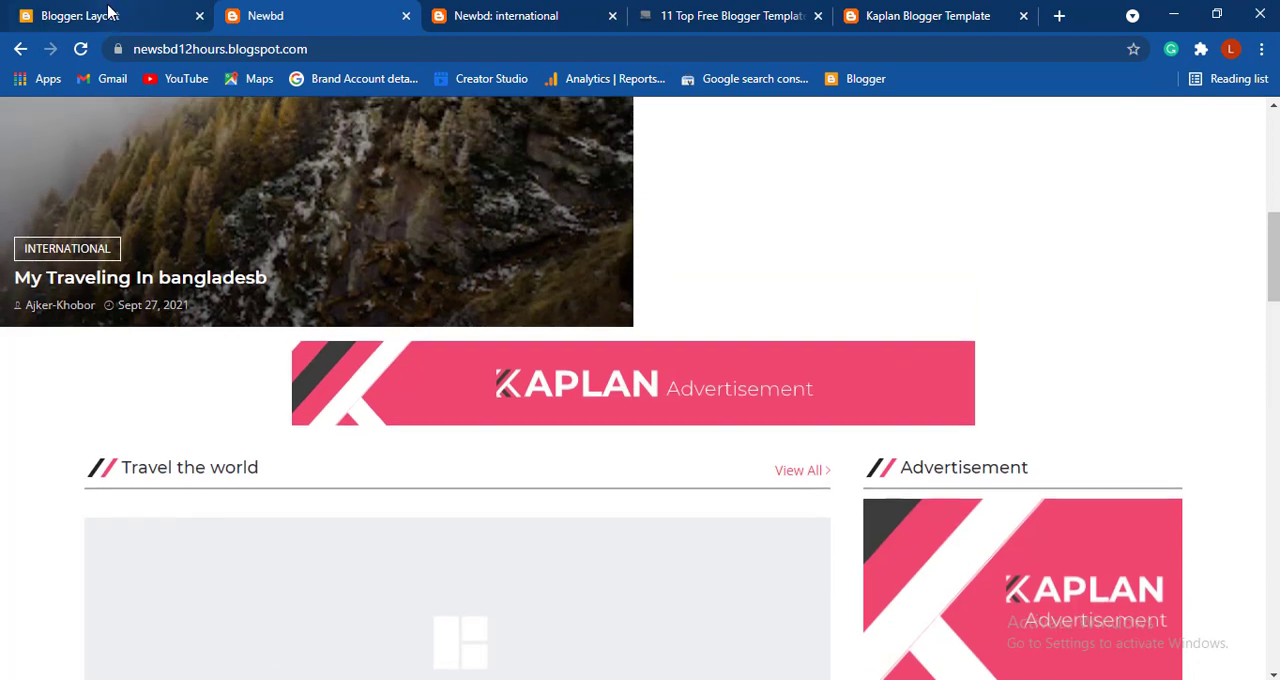
- Set the data-label in the Travel the world gadget's content to "international" in the Blogger layout and save the gadget
left_click(108, 12)
scroll(700, 330, "down", 2)
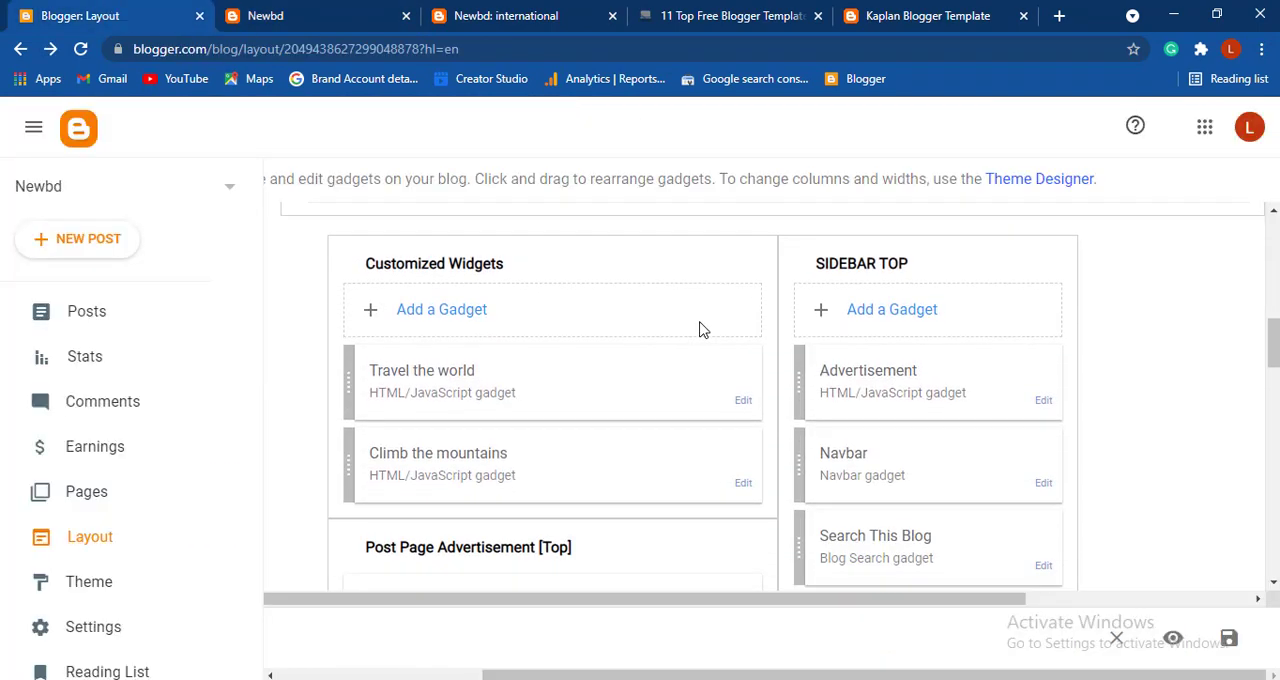
scroll(700, 326, "up", 1)
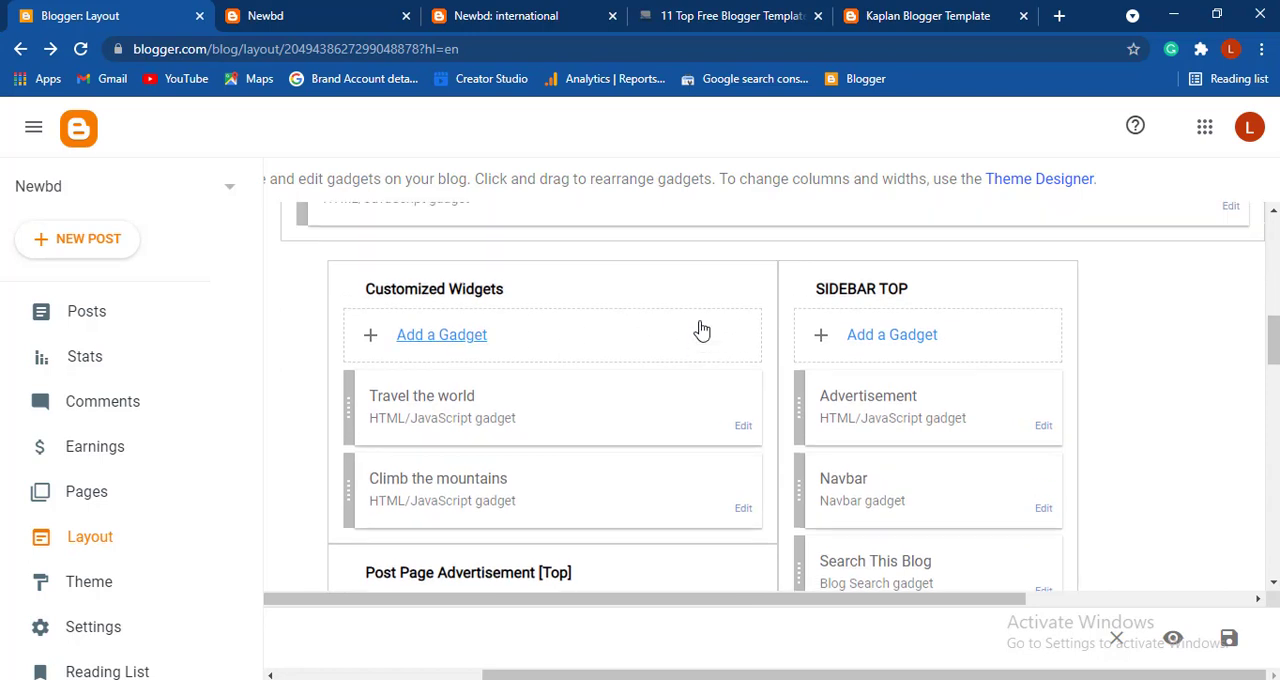
scroll(603, 302, "up", 2)
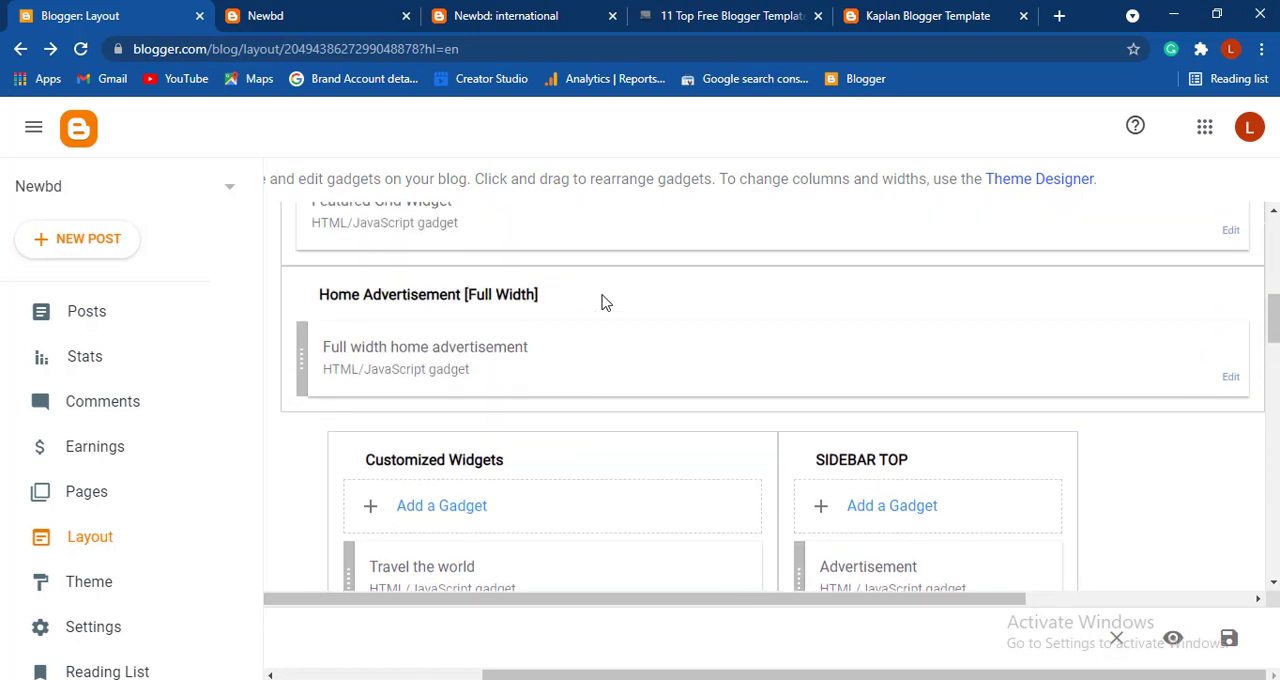
scroll(601, 300, "up", 1)
scroll(601, 300, "down", 3)
scroll(619, 328, "up", 2)
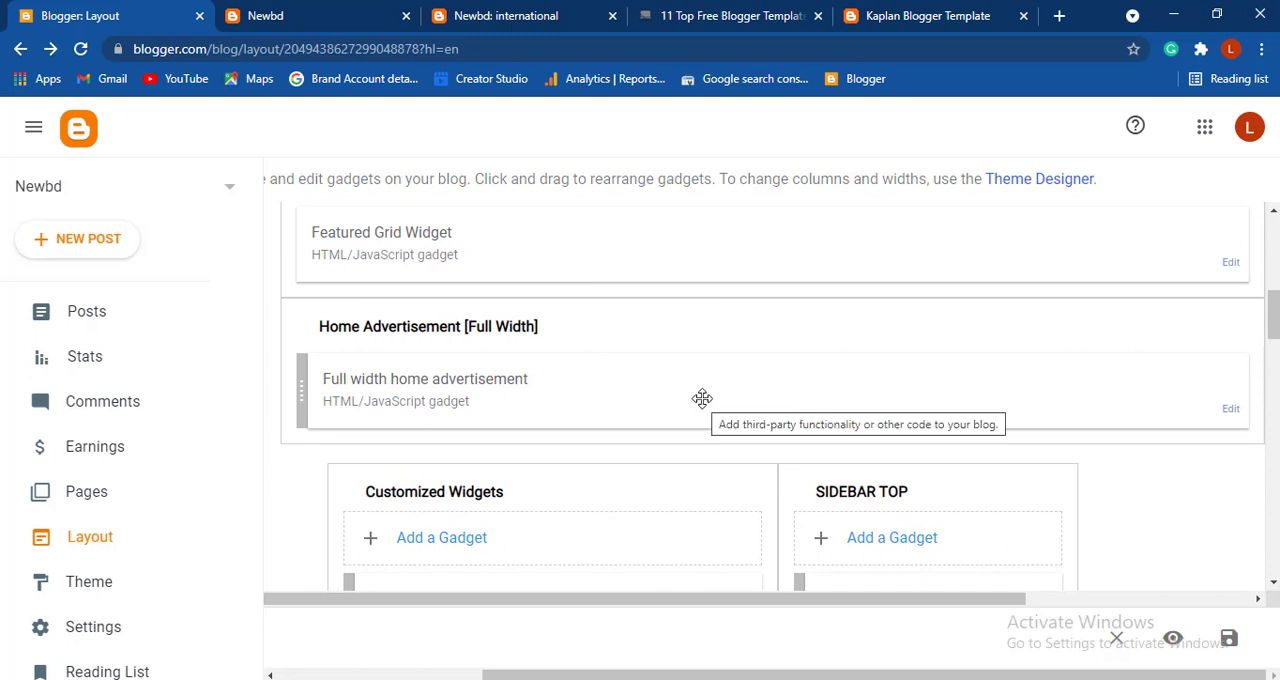
scroll(702, 398, "down", 3)
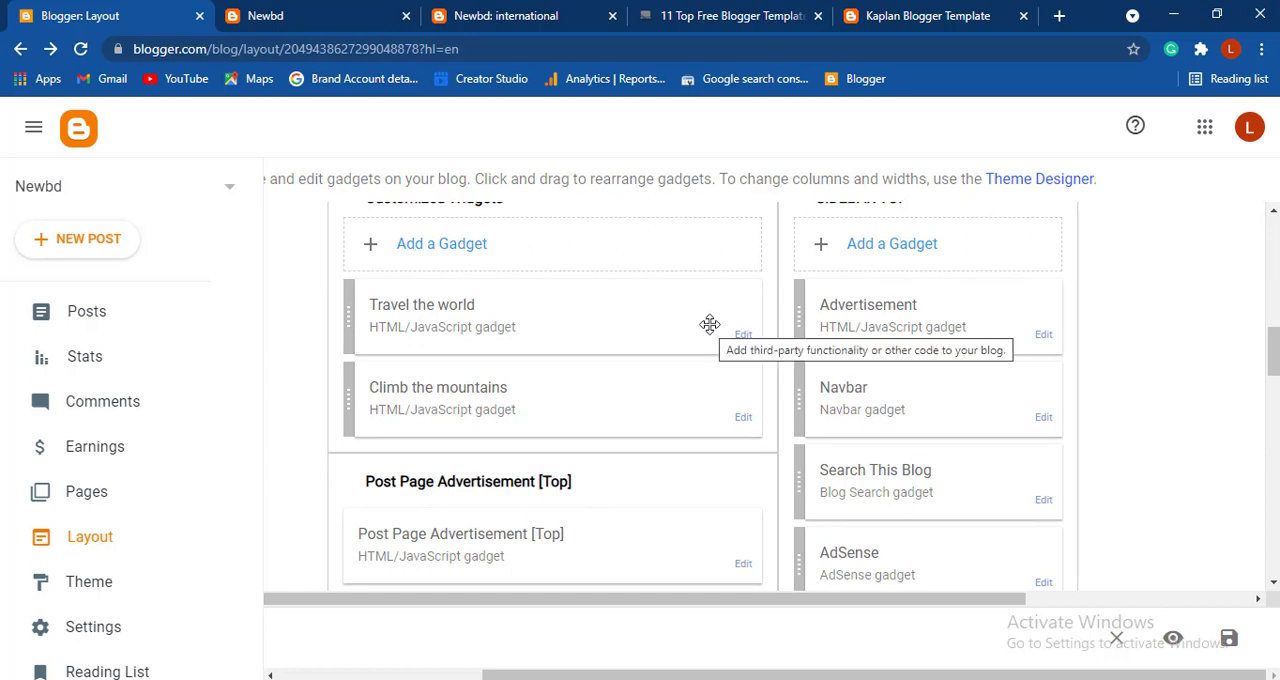
left_click(743, 336)
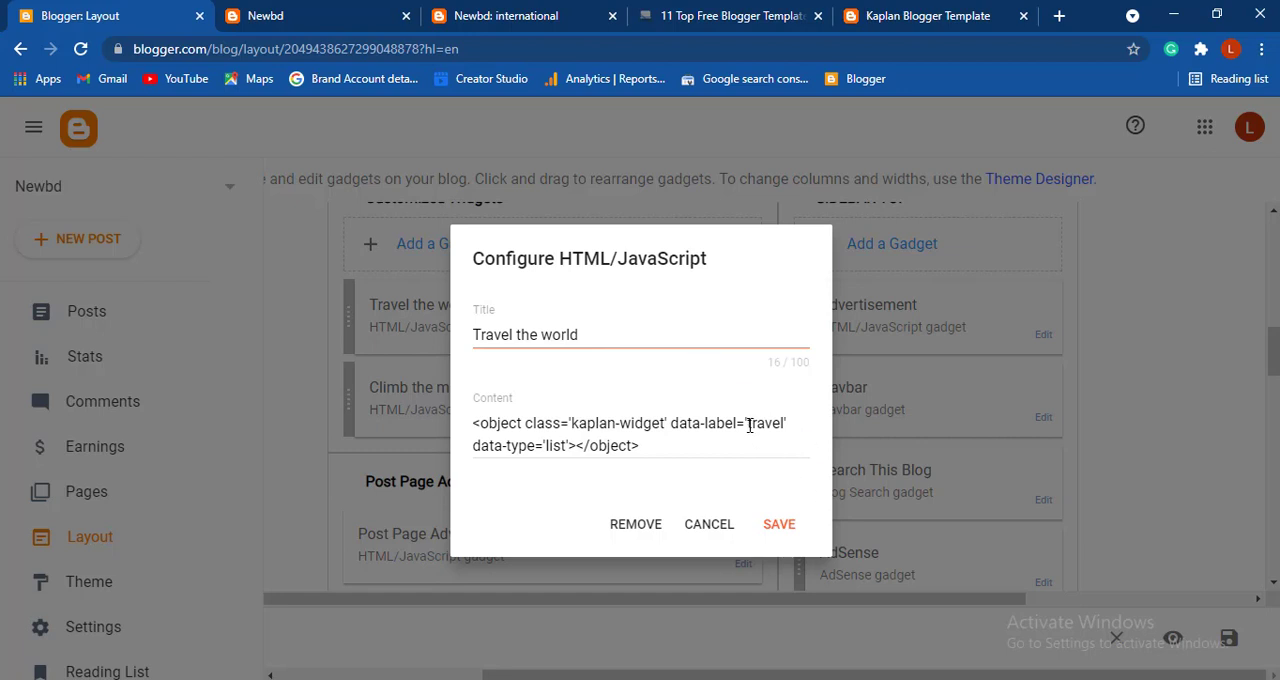
left_click_drag(748, 423, 781, 426)
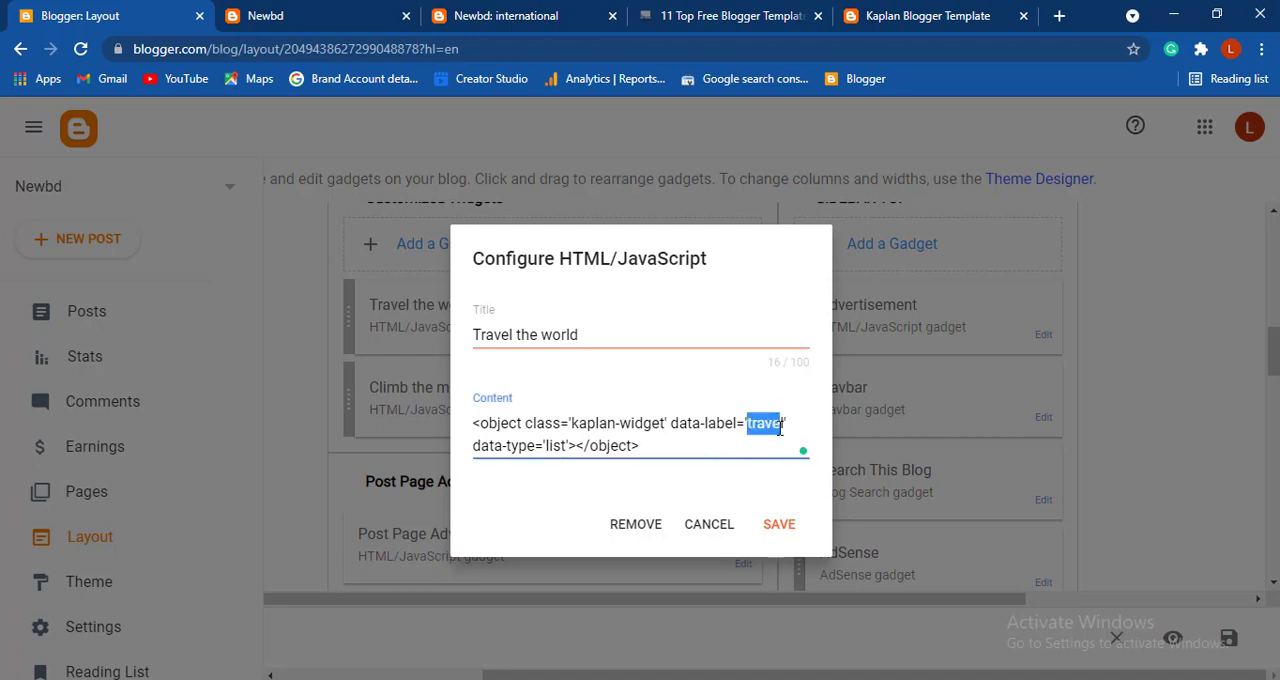
left_click(781, 426)
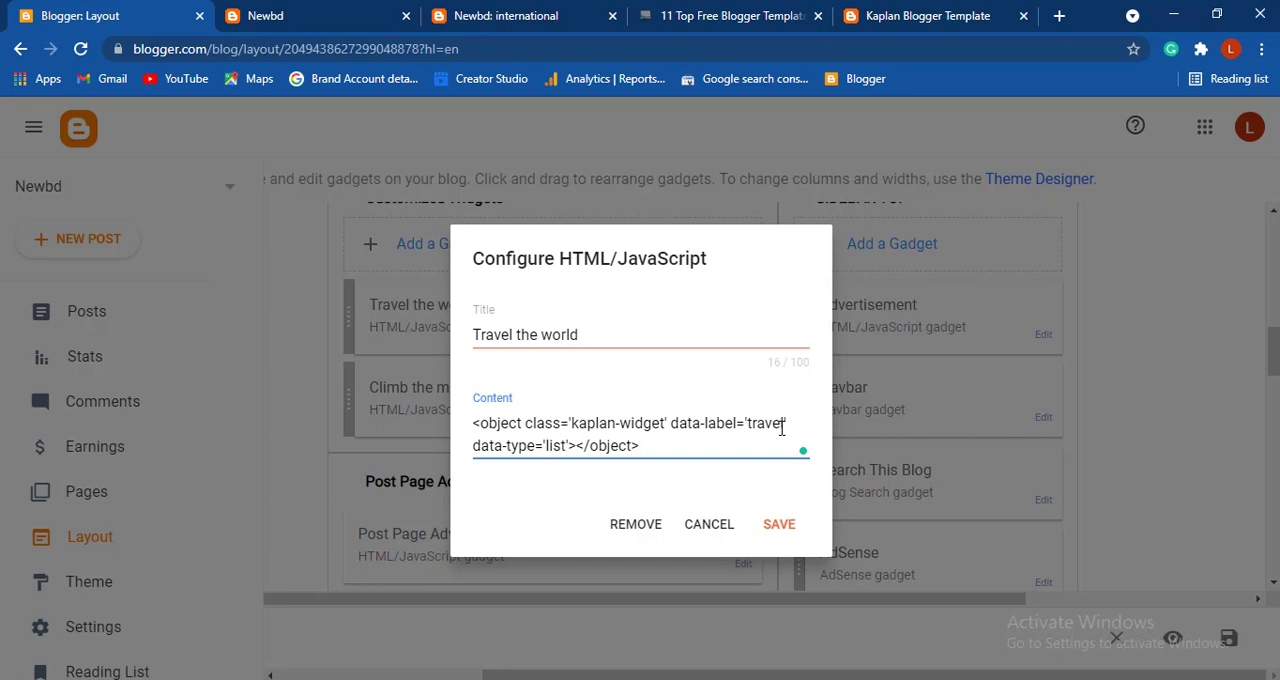
key("BackSpace")
key("BackSpace")
key("BackSpace")
key("BackSpace")
key("BackSpace")
key("BackSpace")
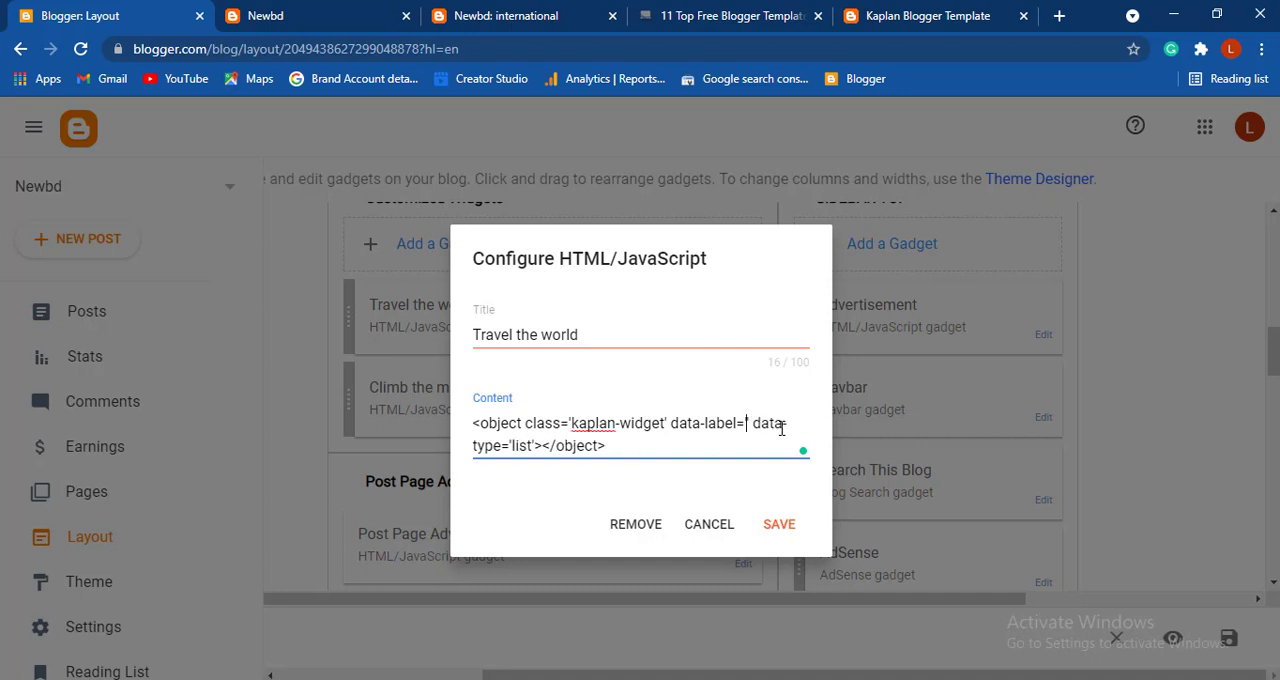
type("international")
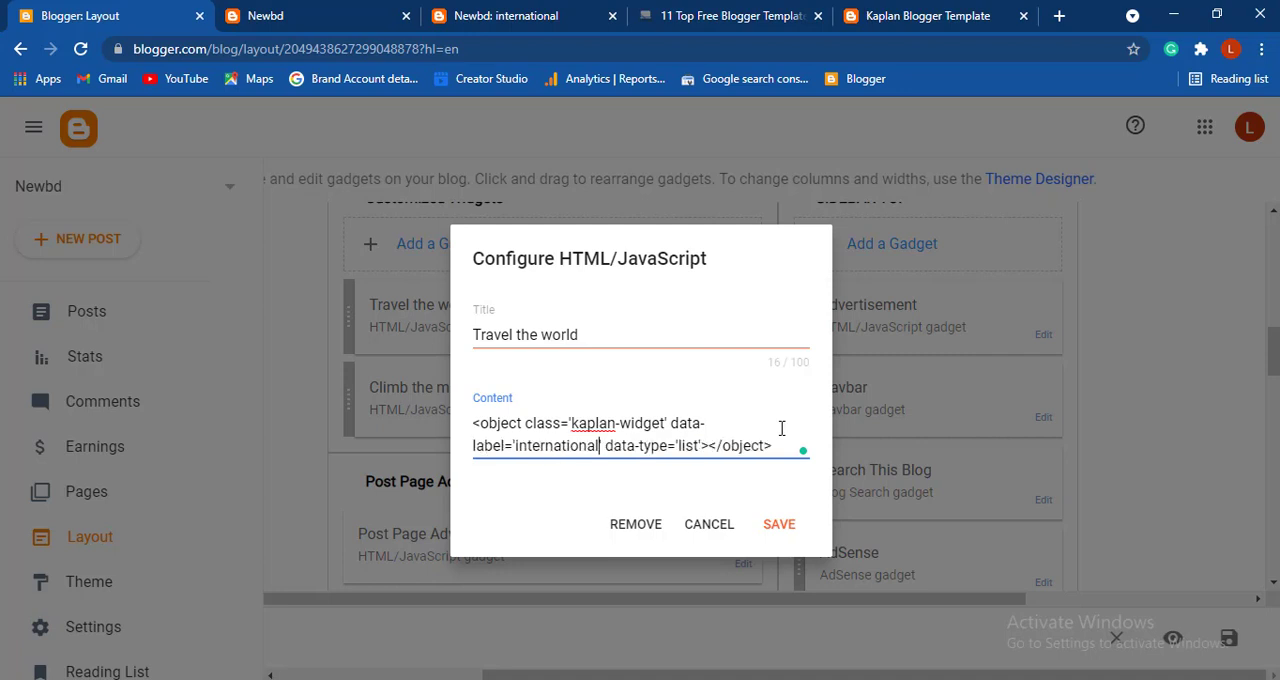
left_click(777, 522)
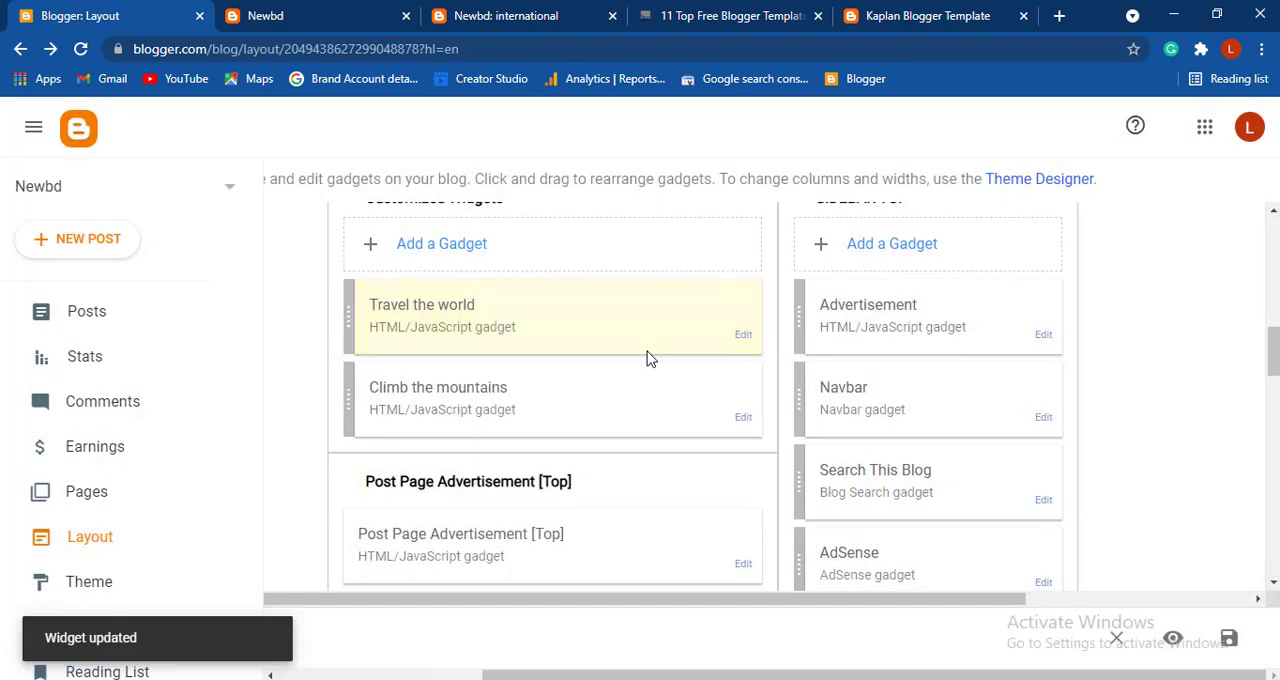
- Reload the live Newbd home page and compare its Travel the world section with the one on the Kaplan demo site
left_click(313, 10)
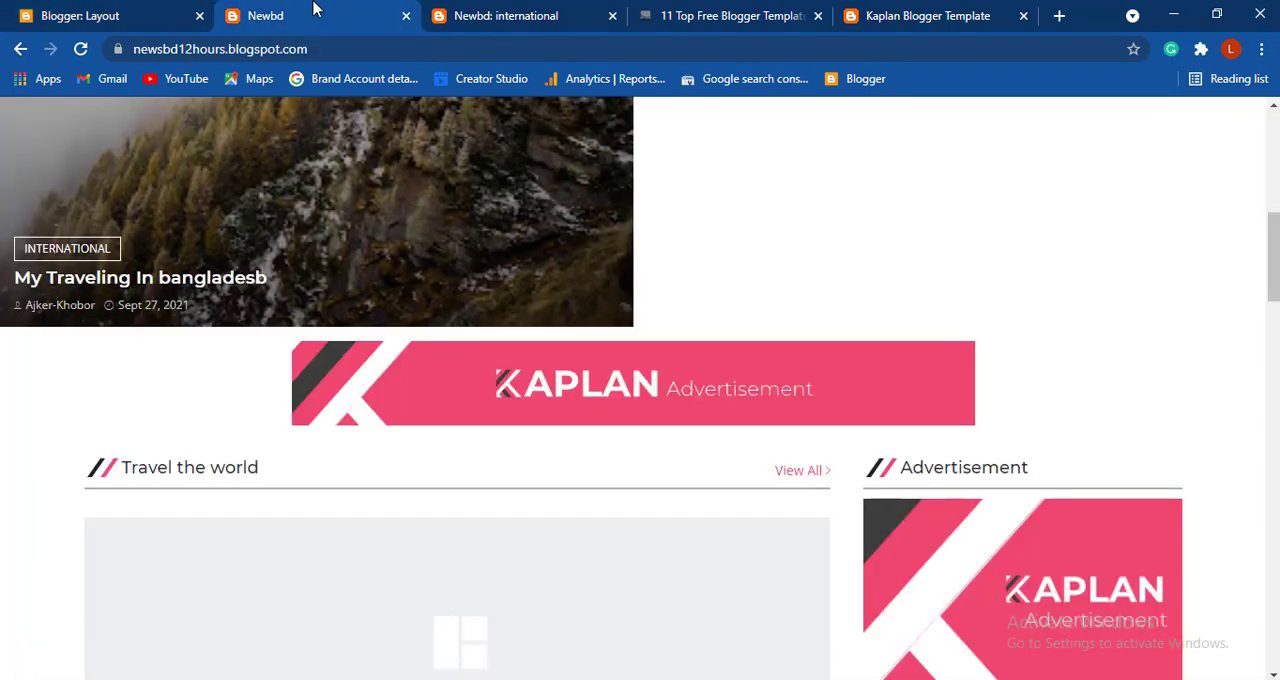
left_click(83, 49)
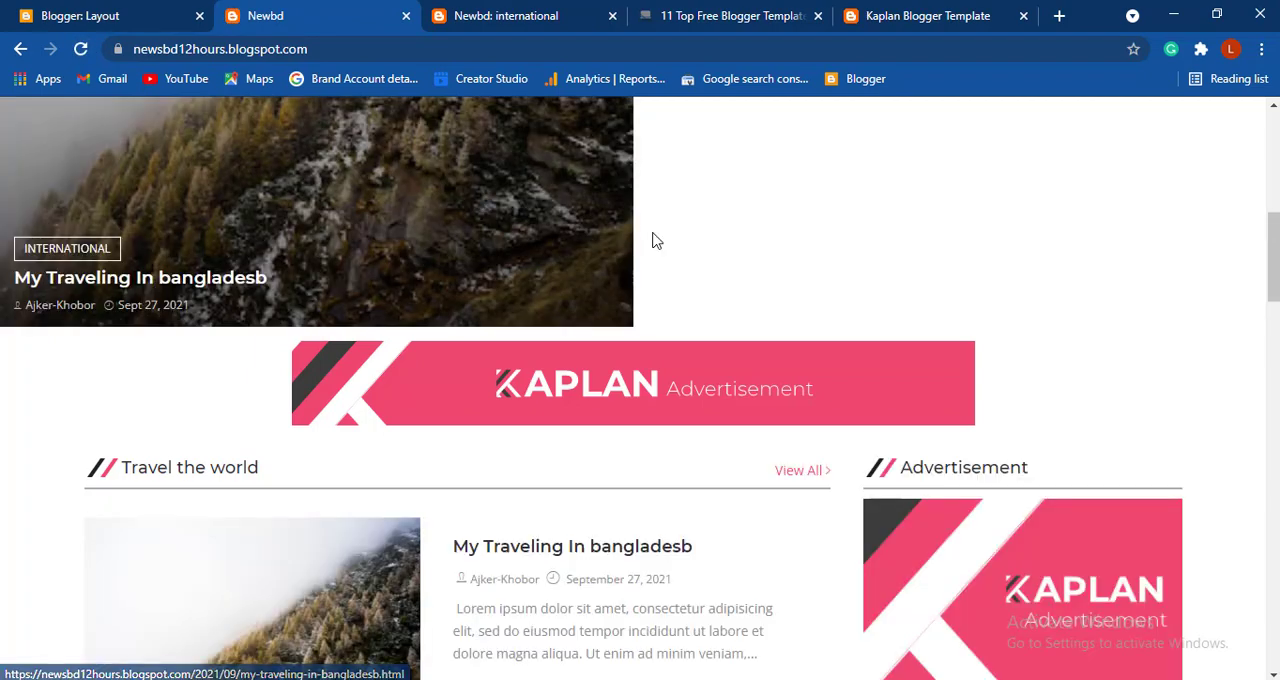
scroll(652, 240, "down", 2)
scroll(677, 404, "down", 3)
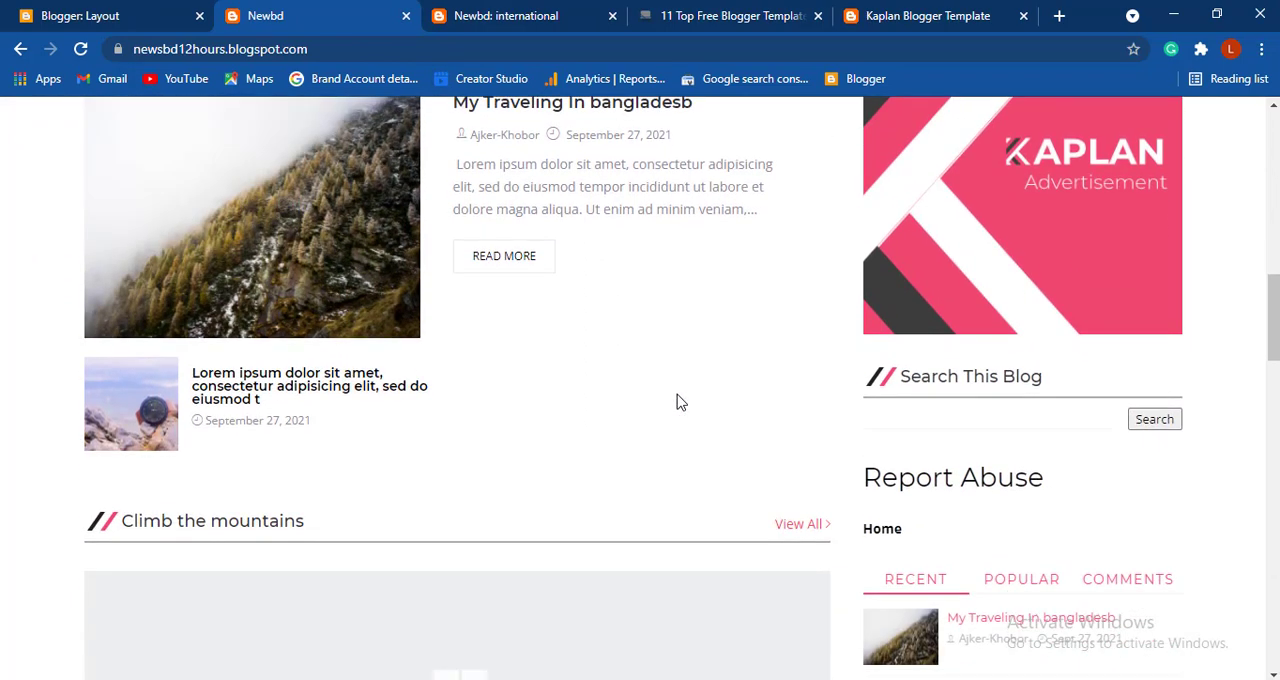
left_click(924, 12)
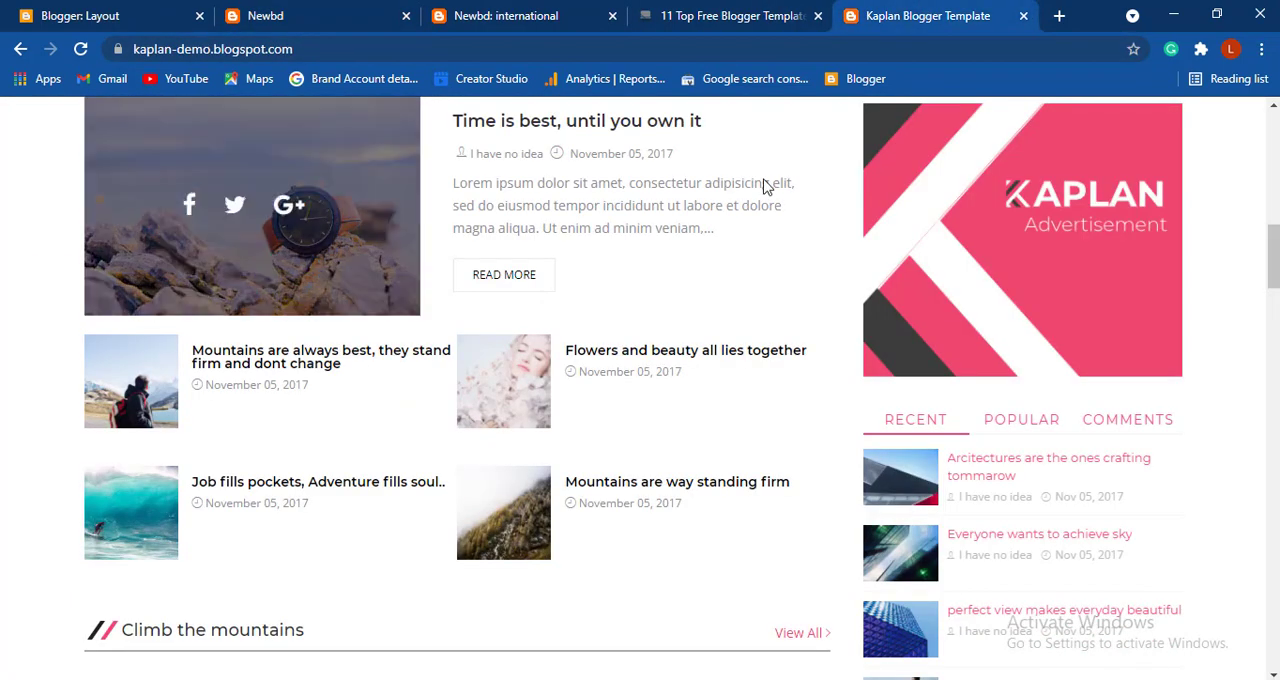
scroll(765, 187, "up", 2)
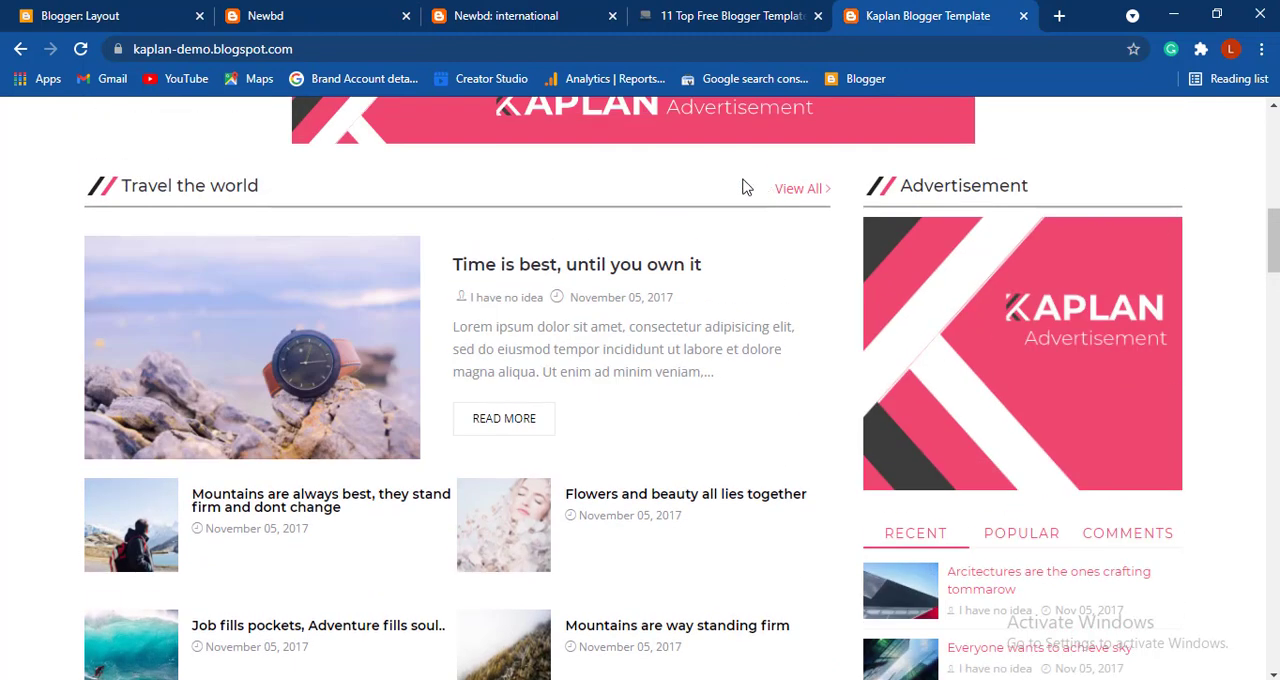
- Compare the Climb the mountains section on the live Newbd home page with the gallery on the Kaplan demo site
left_click(272, 12)
scroll(587, 241, "down", 4)
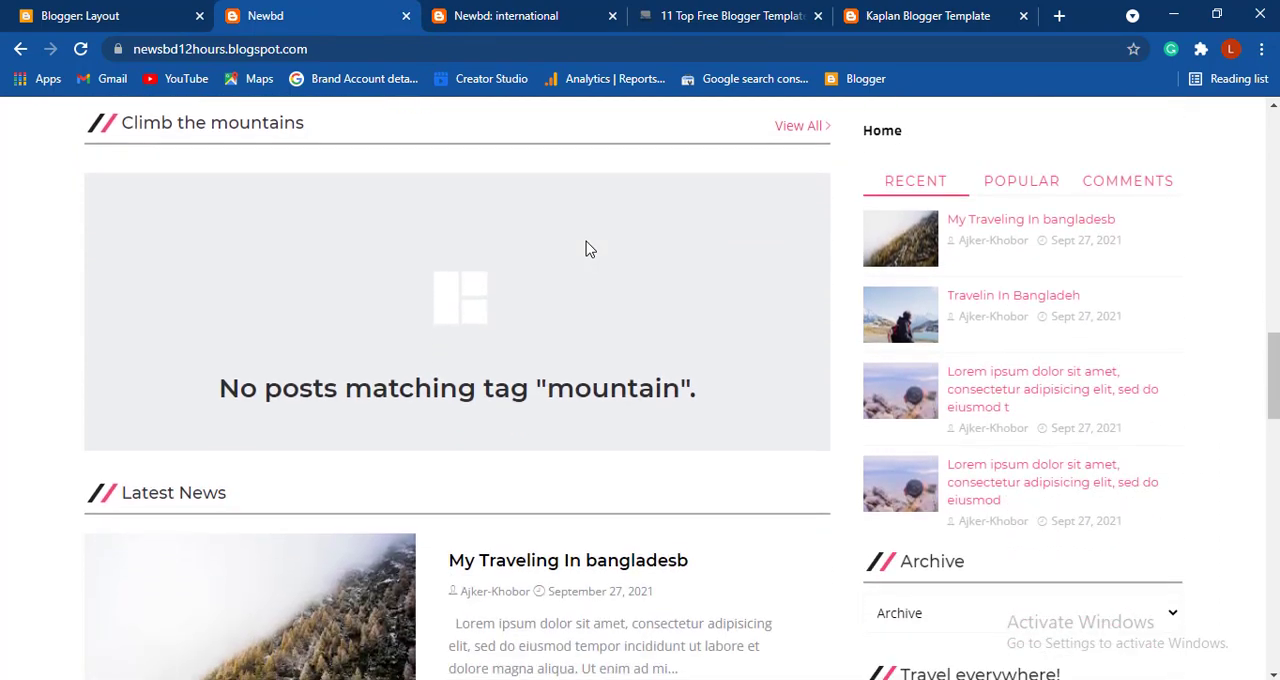
left_click(908, 15)
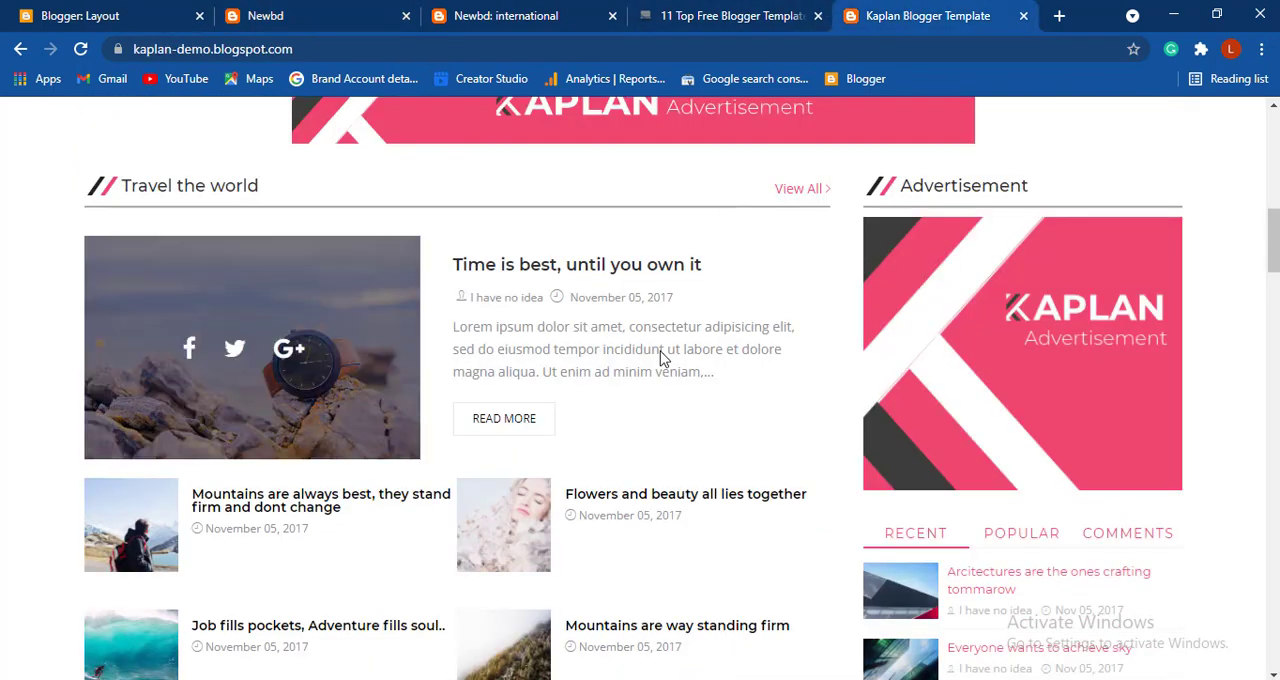
scroll(660, 351, "down", 5)
scroll(660, 358, "down", 2)
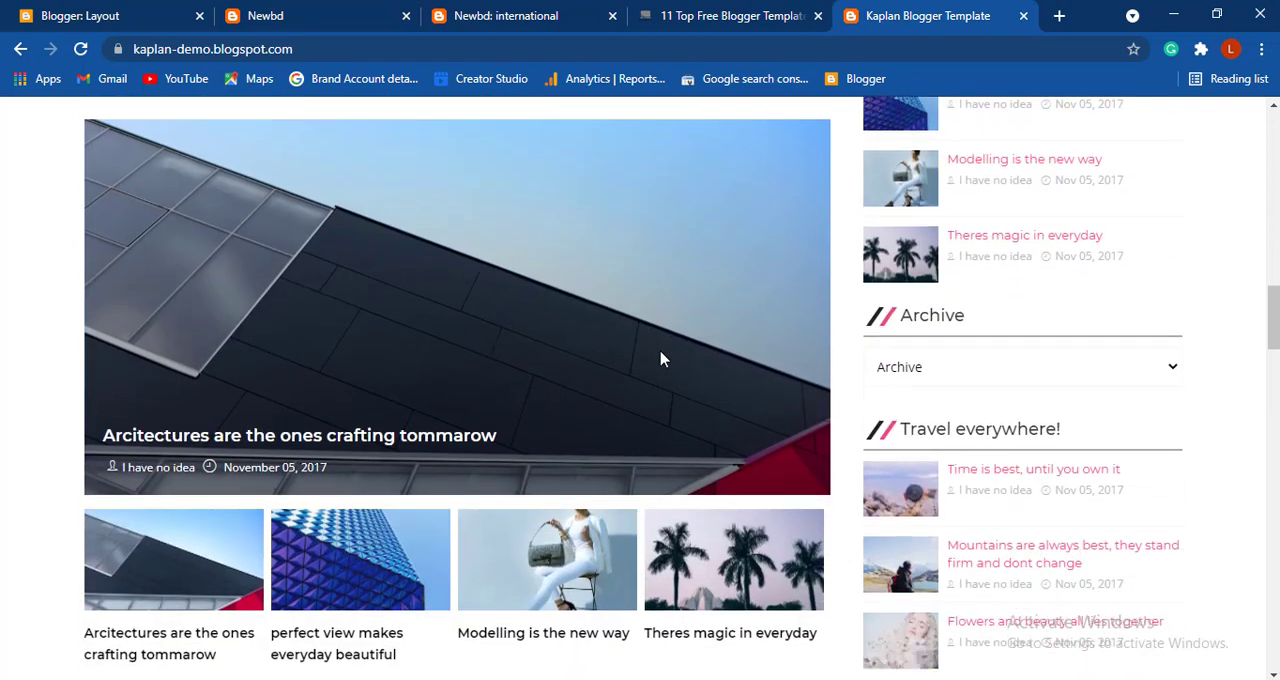
- Set the data-label in the Climb the mountains gadget's content to "international" in the Blogger layout and save the gadget
left_click(276, 12)
left_click(145, 12)
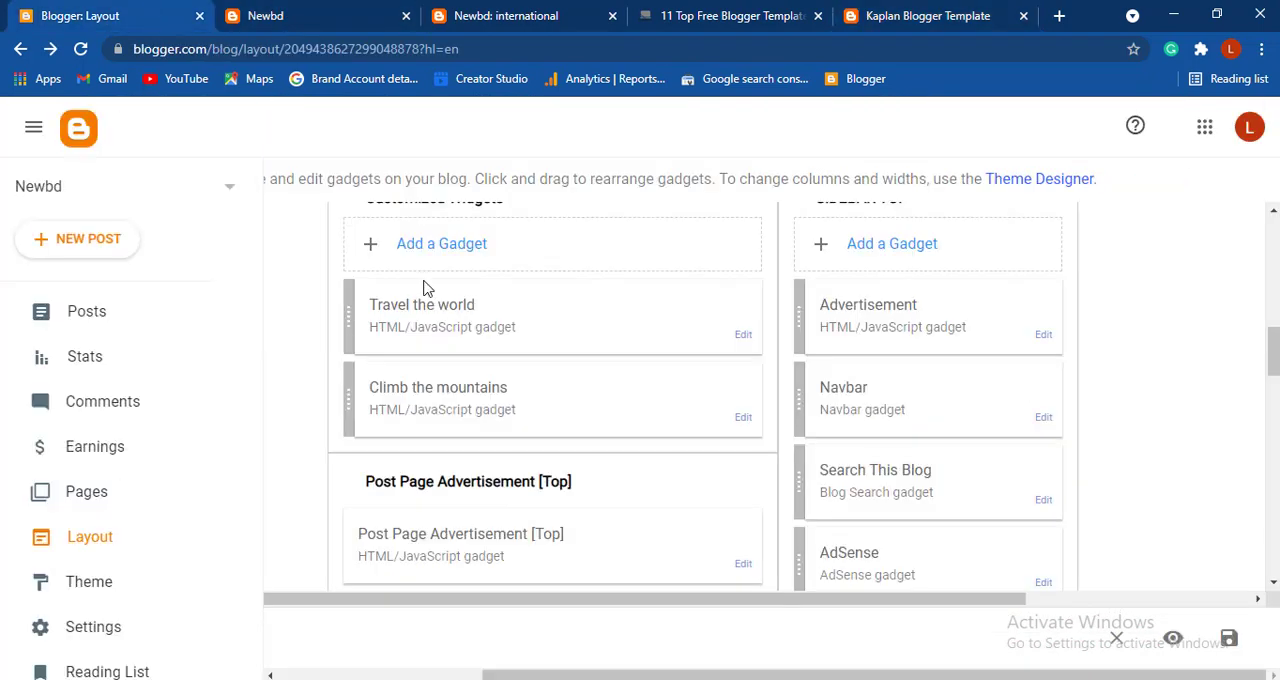
left_click(745, 420)
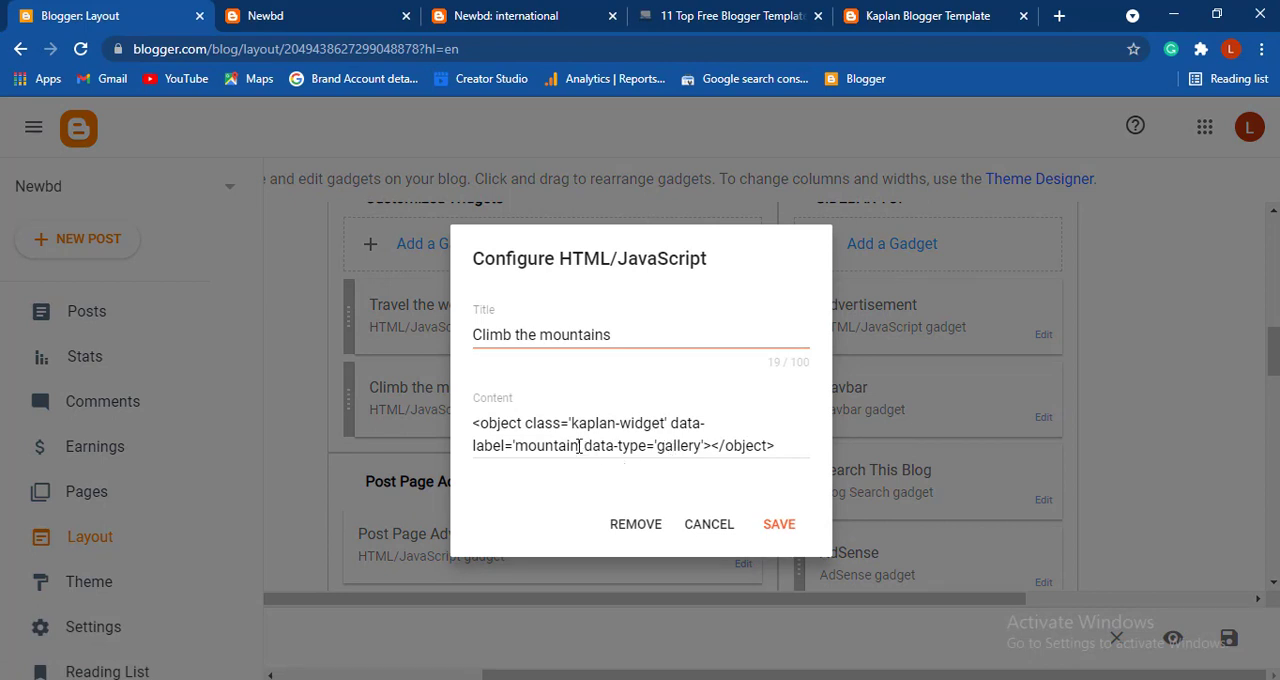
left_click_drag(577, 445, 520, 445)
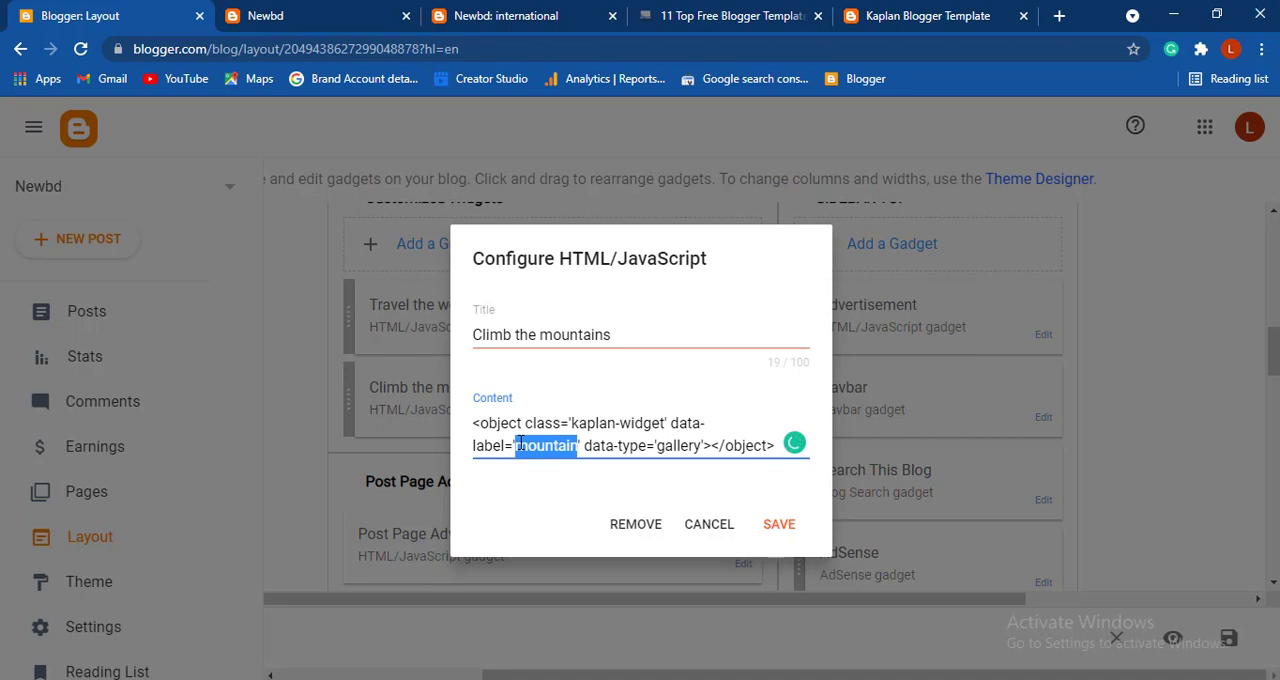
type("international")
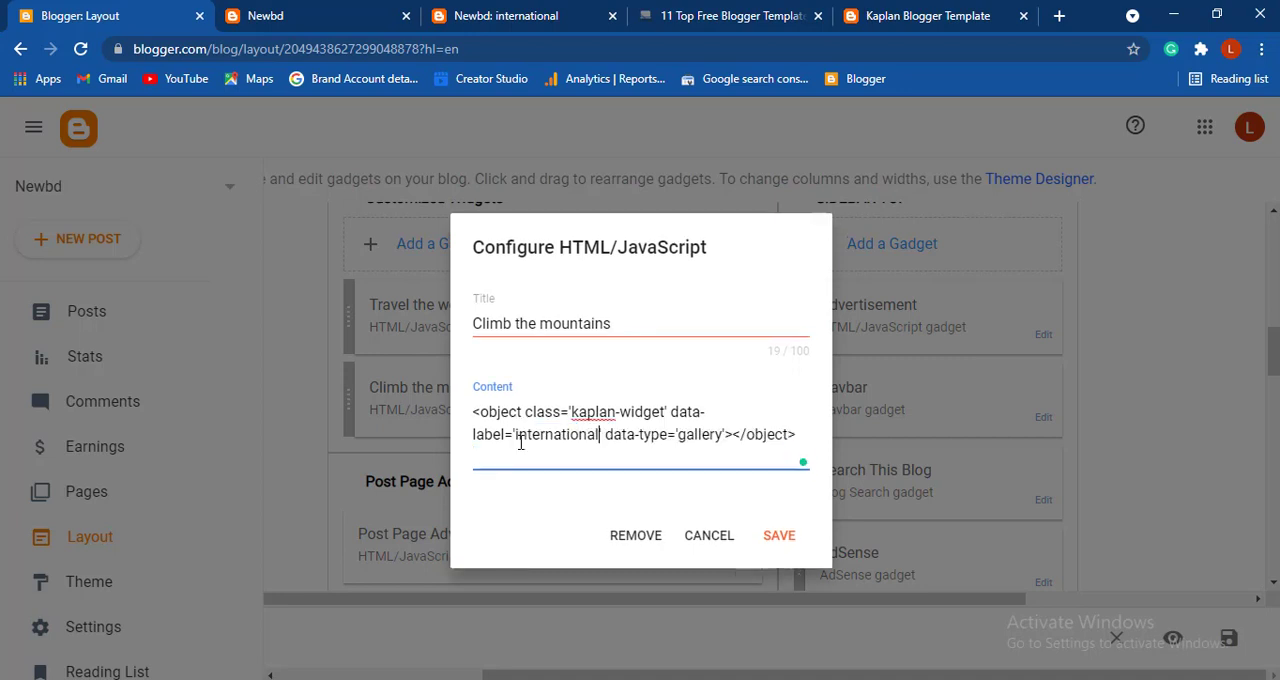
left_click(786, 536)
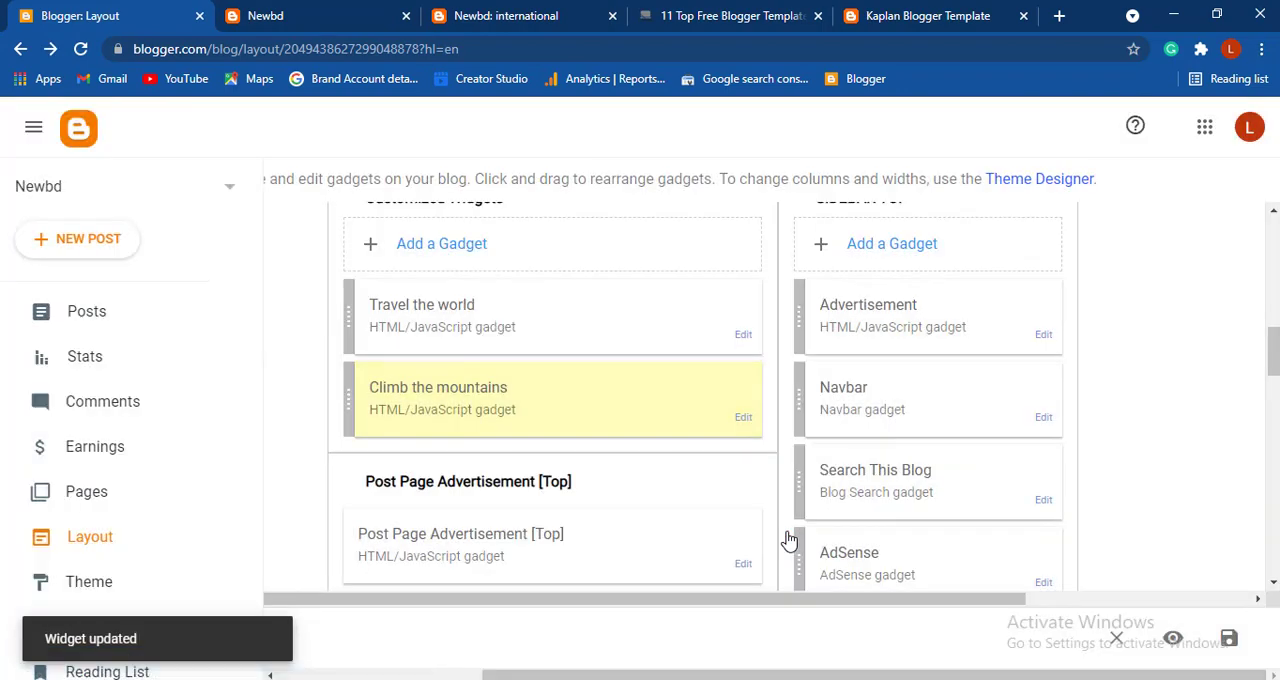
- Compare the home sections of the live Newbd page with the gallery and post list on the Kaplan demo site
left_click(320, 12)
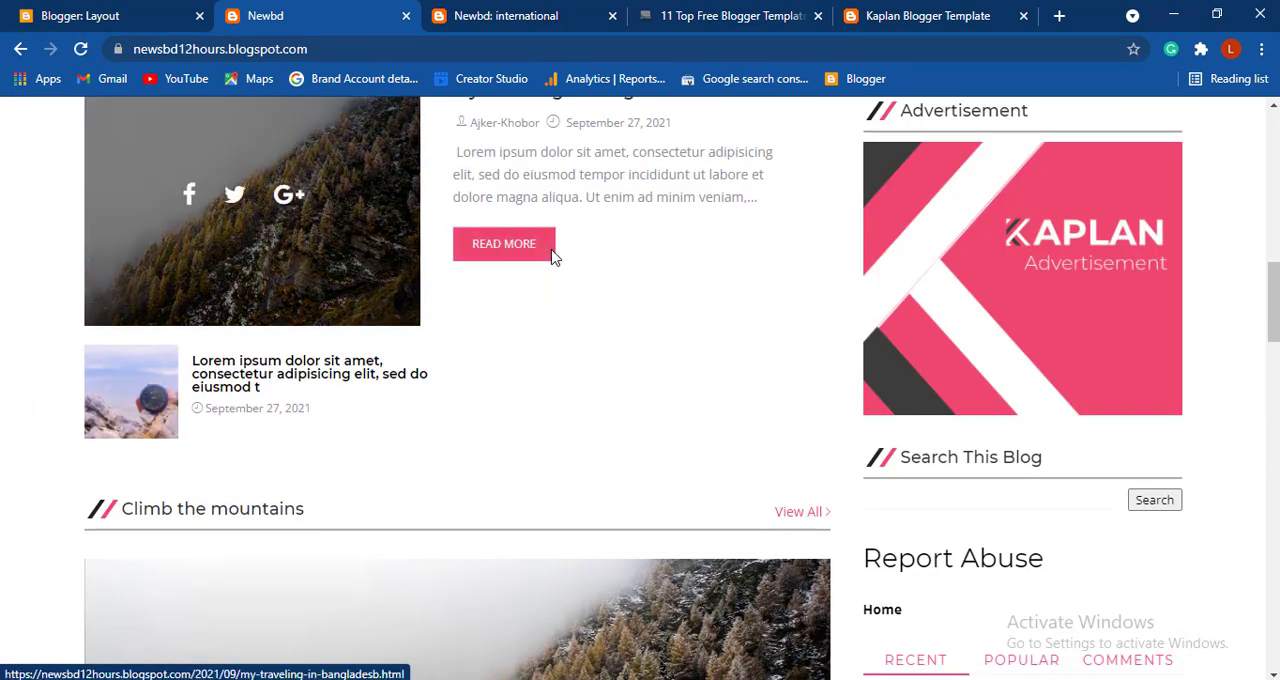
left_click(906, 10)
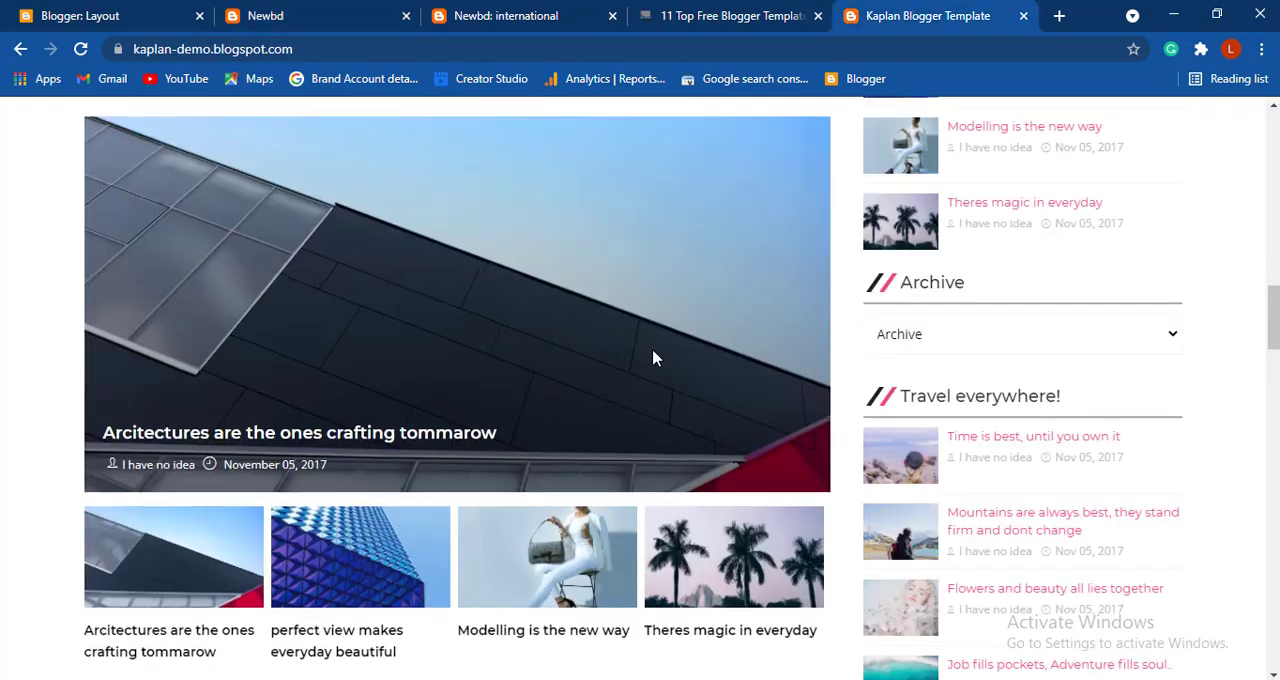
scroll(655, 358, "down", 15)
scroll(655, 358, "down", 5)
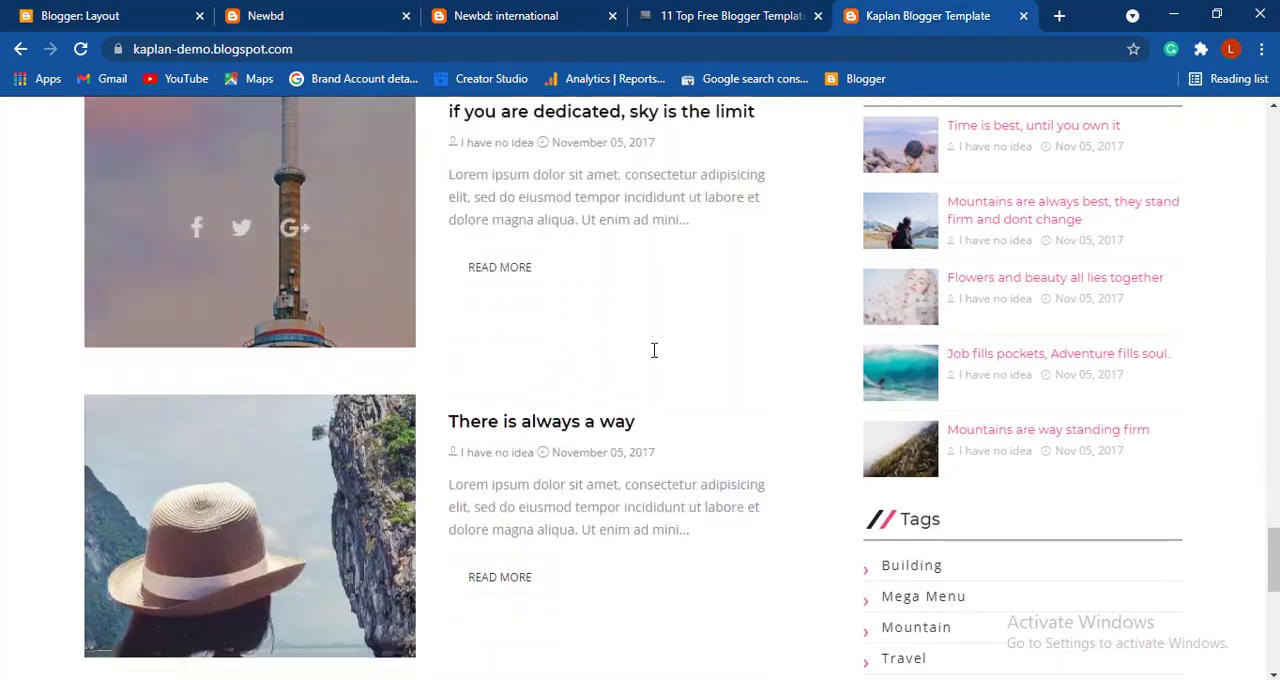
scroll(654, 357, "up", 10)
left_click(310, 10)
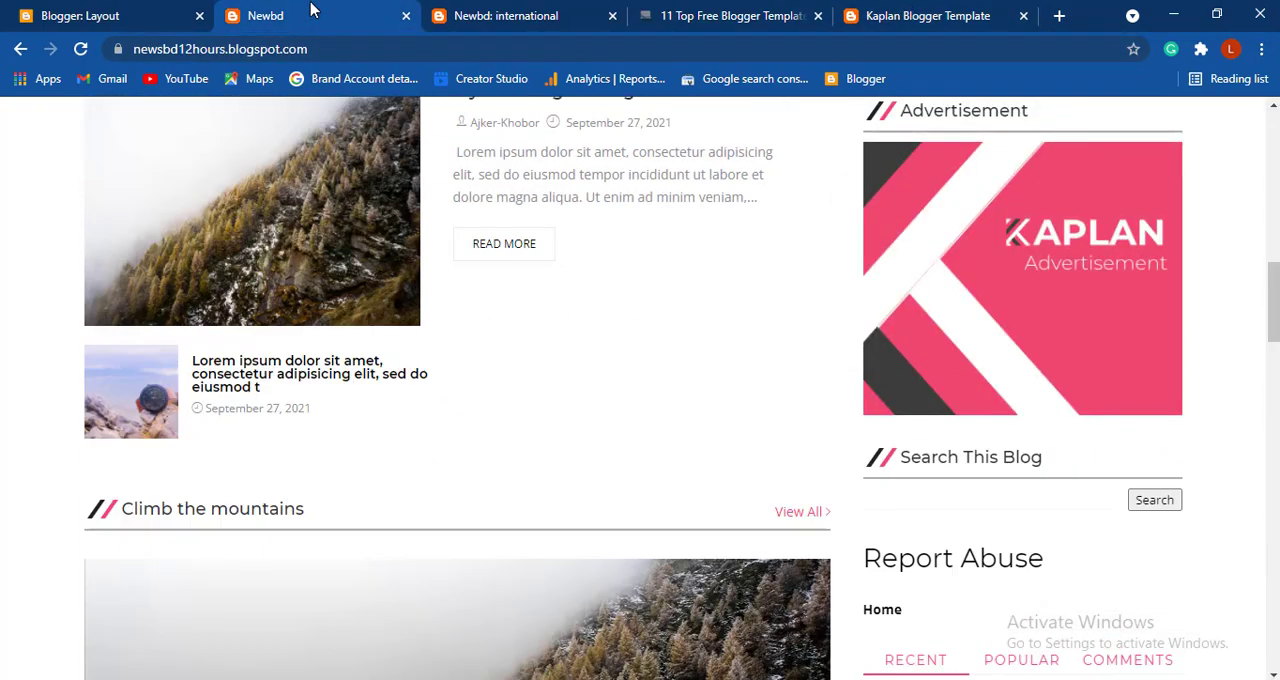
- Review the live Newbd home page from the header and social icons down to the sidebar widgets and footer sections
scroll(571, 289, "up", 5)
scroll(571, 297, "up", 1)
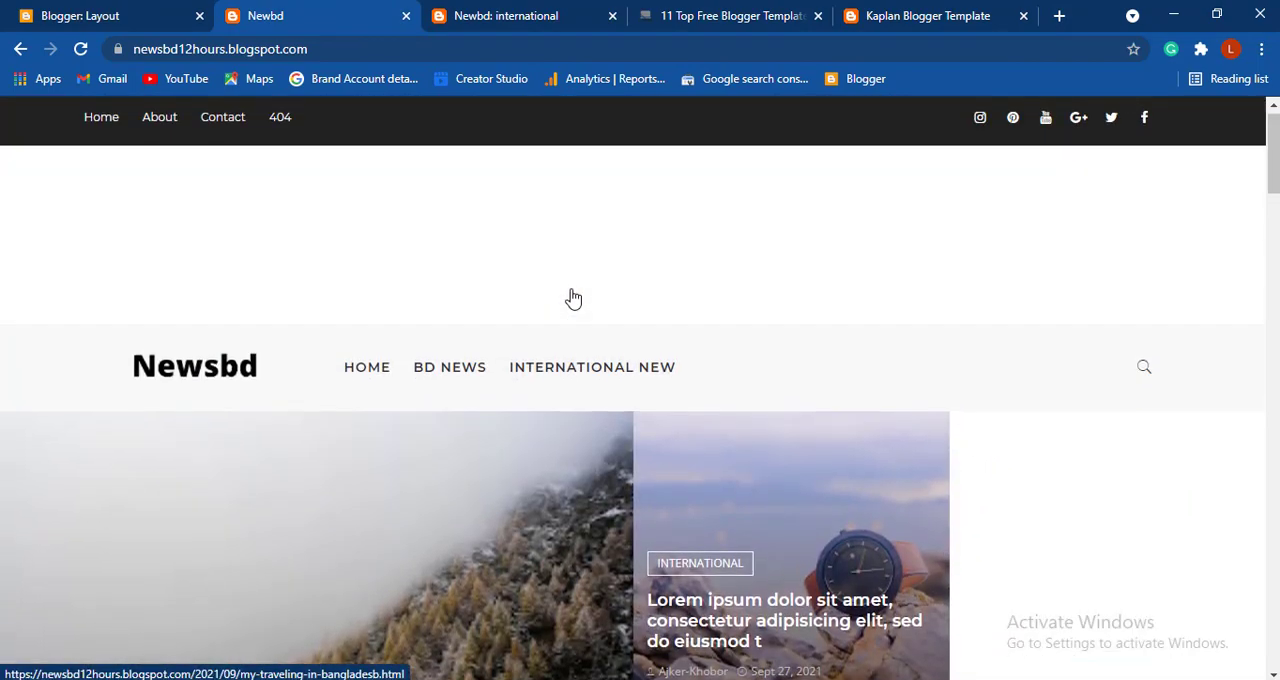
scroll(571, 297, "down", 15)
scroll(571, 297, "up", 10)
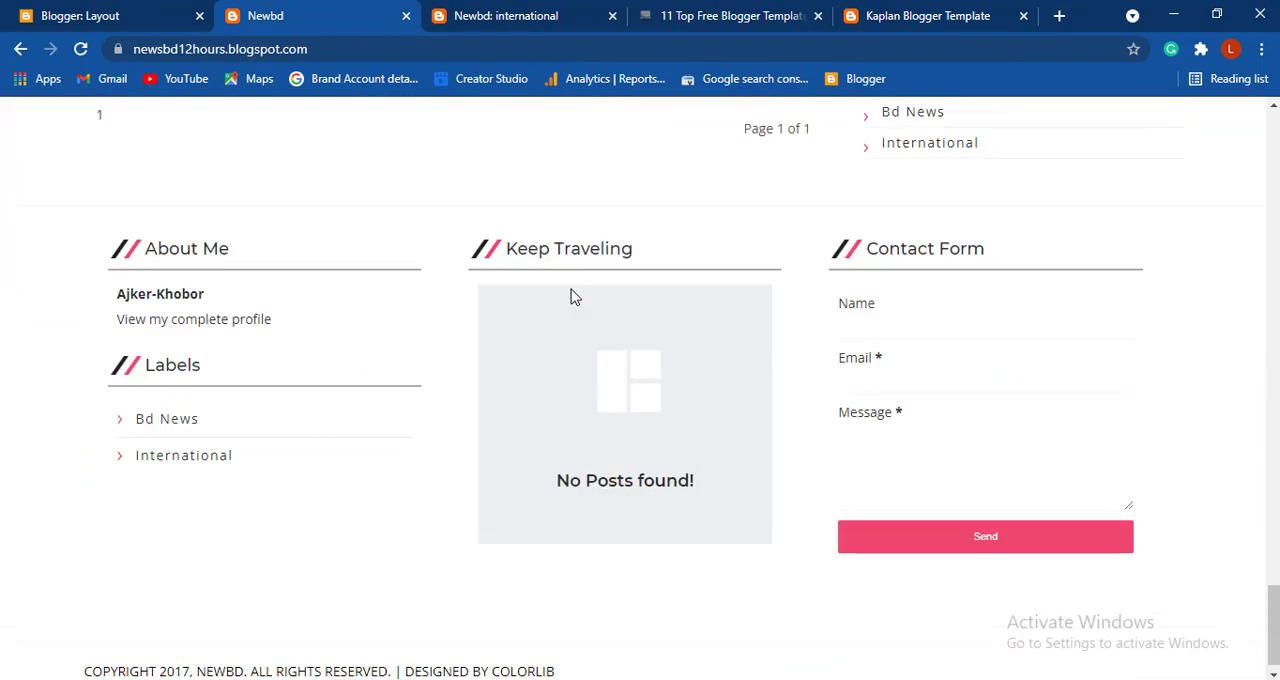
scroll(571, 297, "down", 5)
scroll(571, 297, "down", 1)
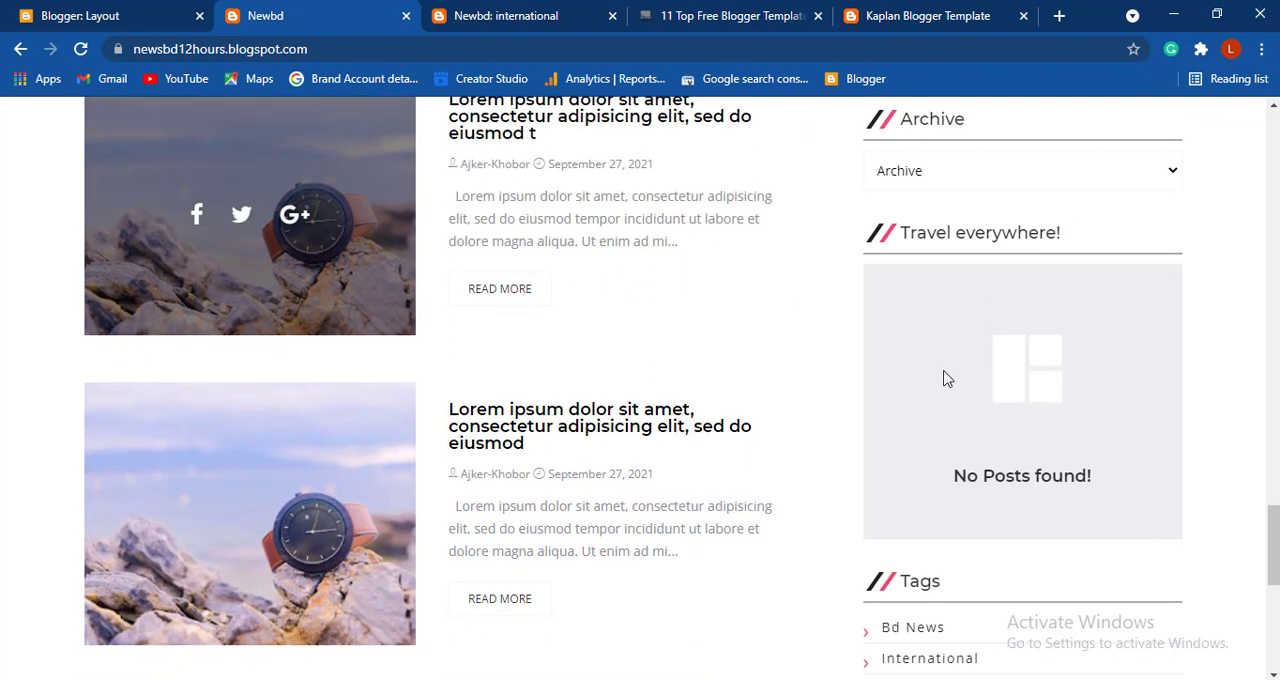
scroll(946, 378, "down", 2)
scroll(946, 378, "down", 3)
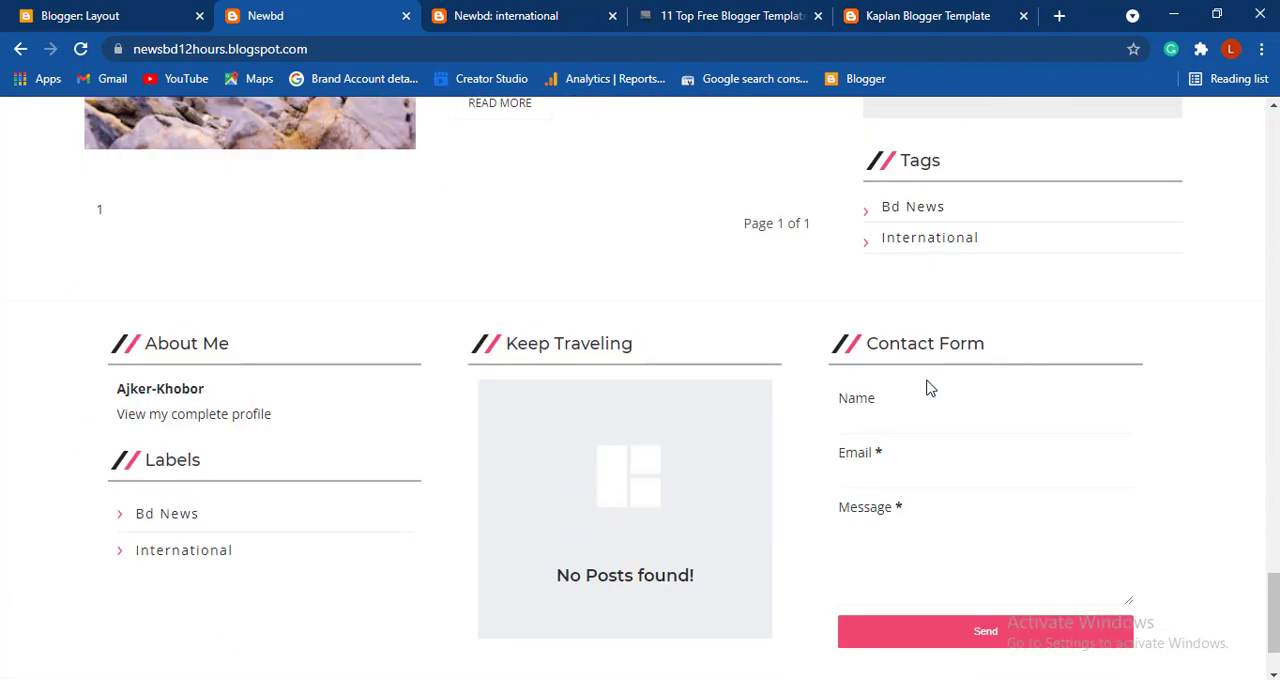
scroll(891, 412, "down", 1)
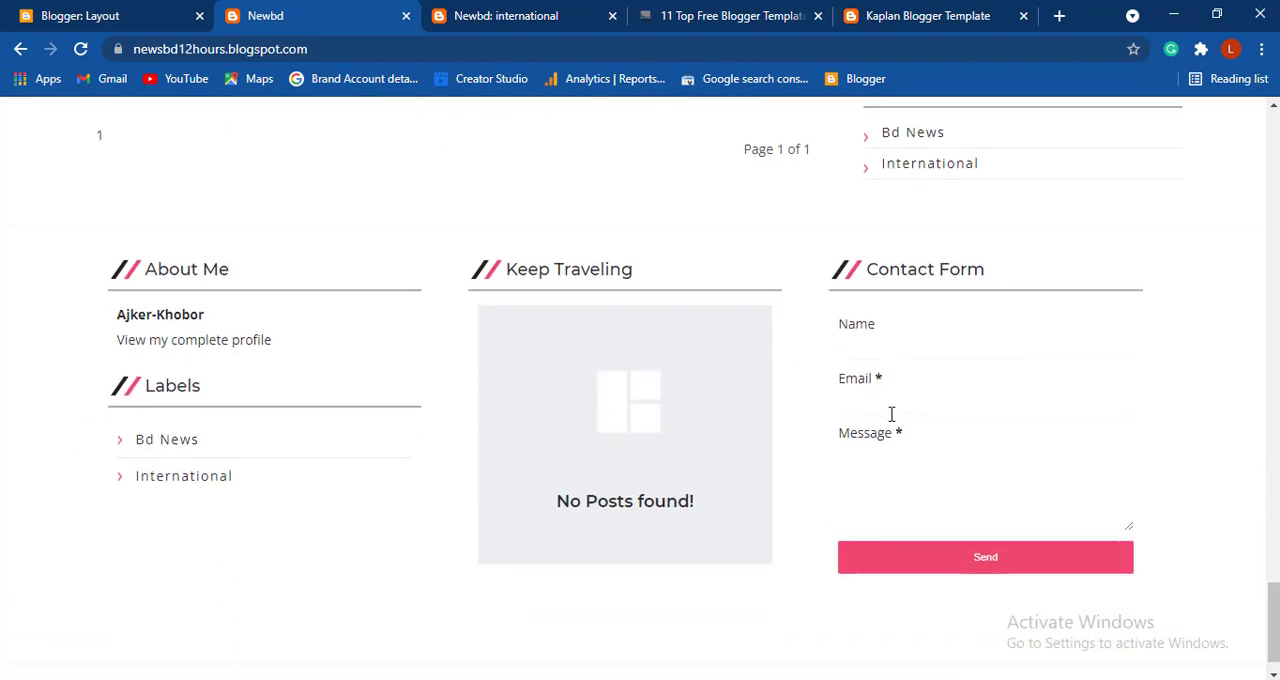
scroll(891, 414, "up", 20)
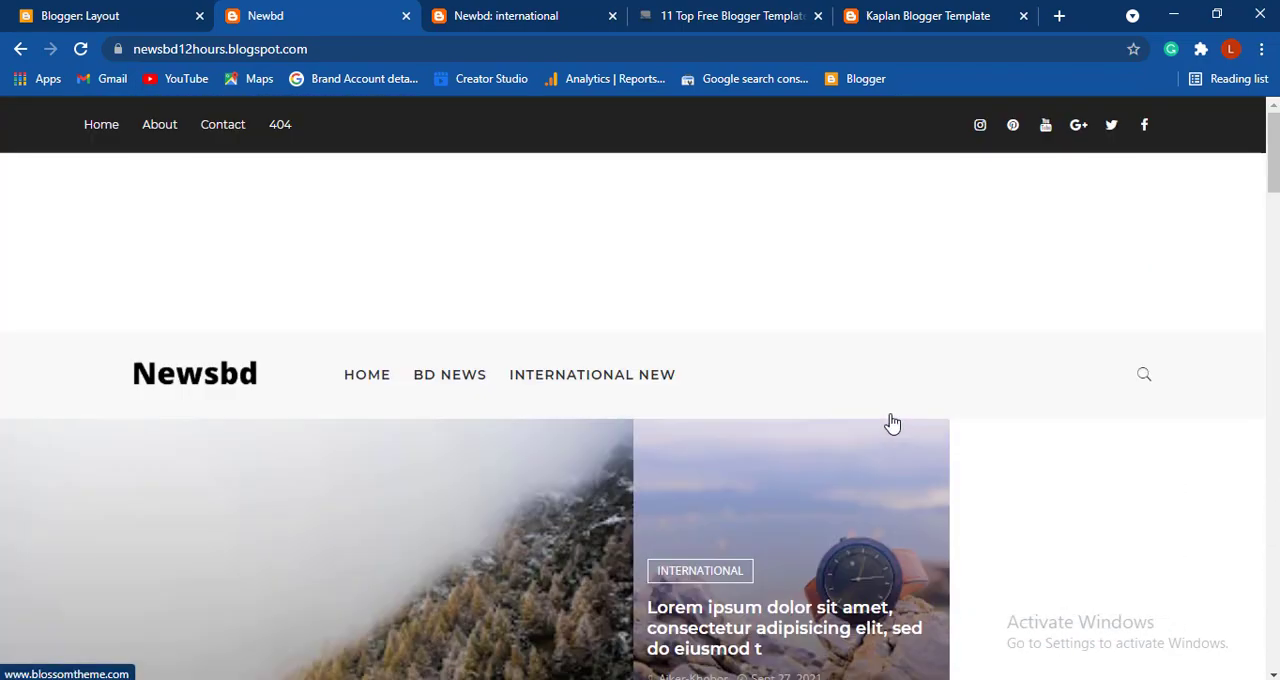
scroll(892, 423, "down", 5)
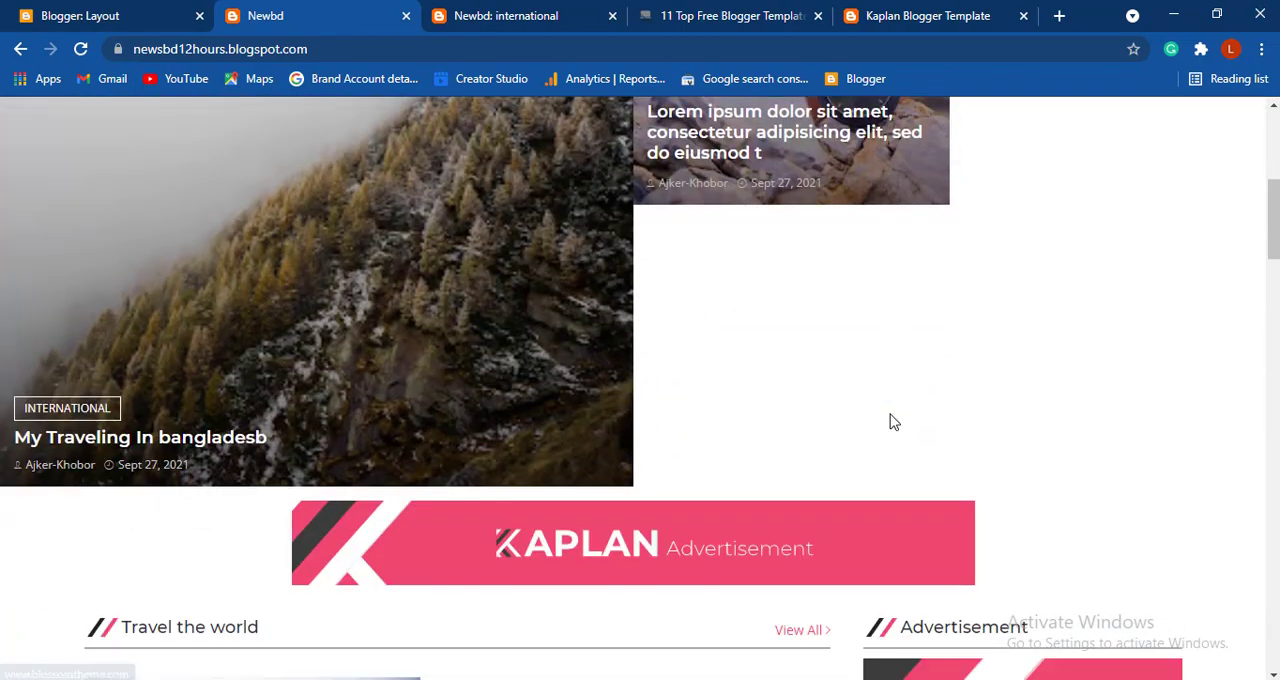
scroll(892, 423, "up", 4)
scroll(892, 423, "up", 1)
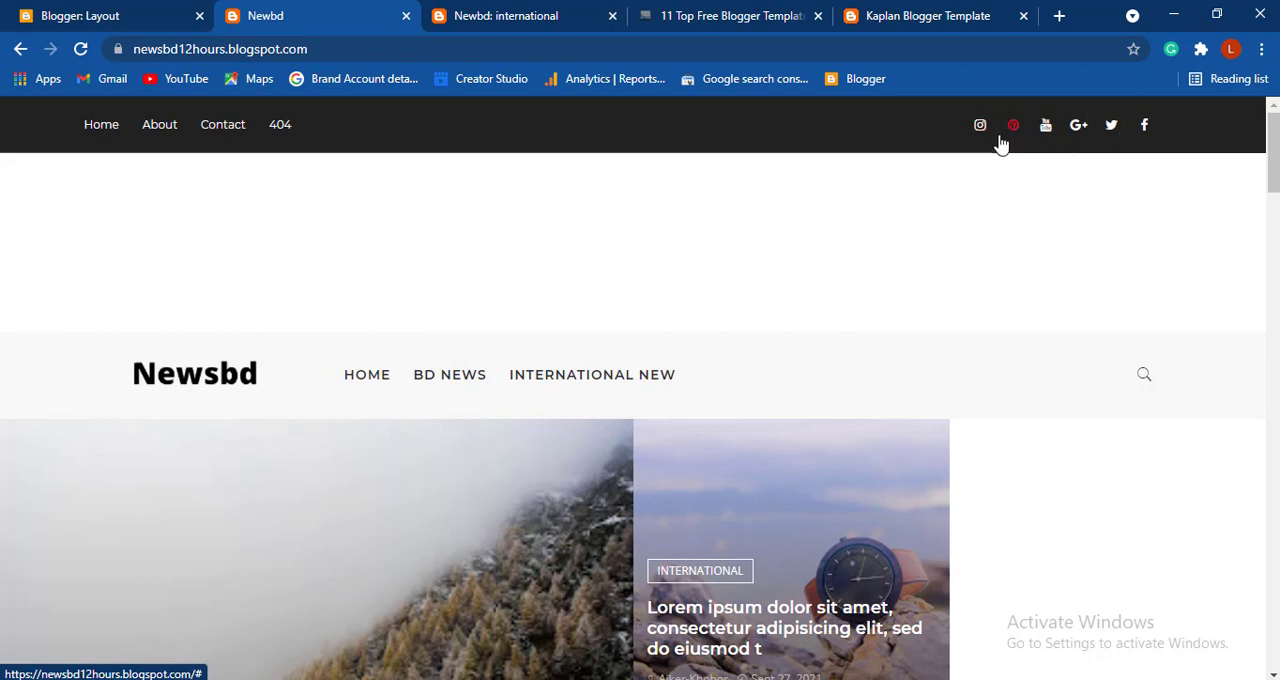
- Open the Social Media Icons gadget in the Blogger layout's Top Social Widget section and examine its link list
left_click(58, 18)
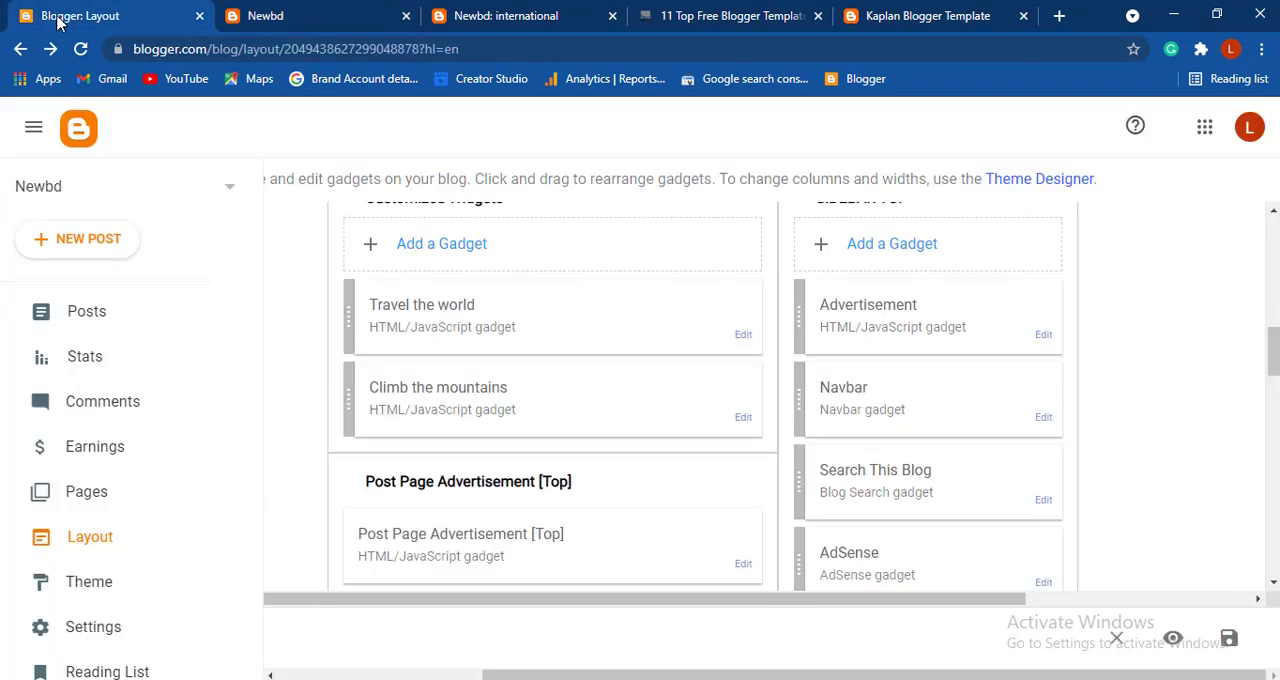
scroll(757, 280, "up", 10)
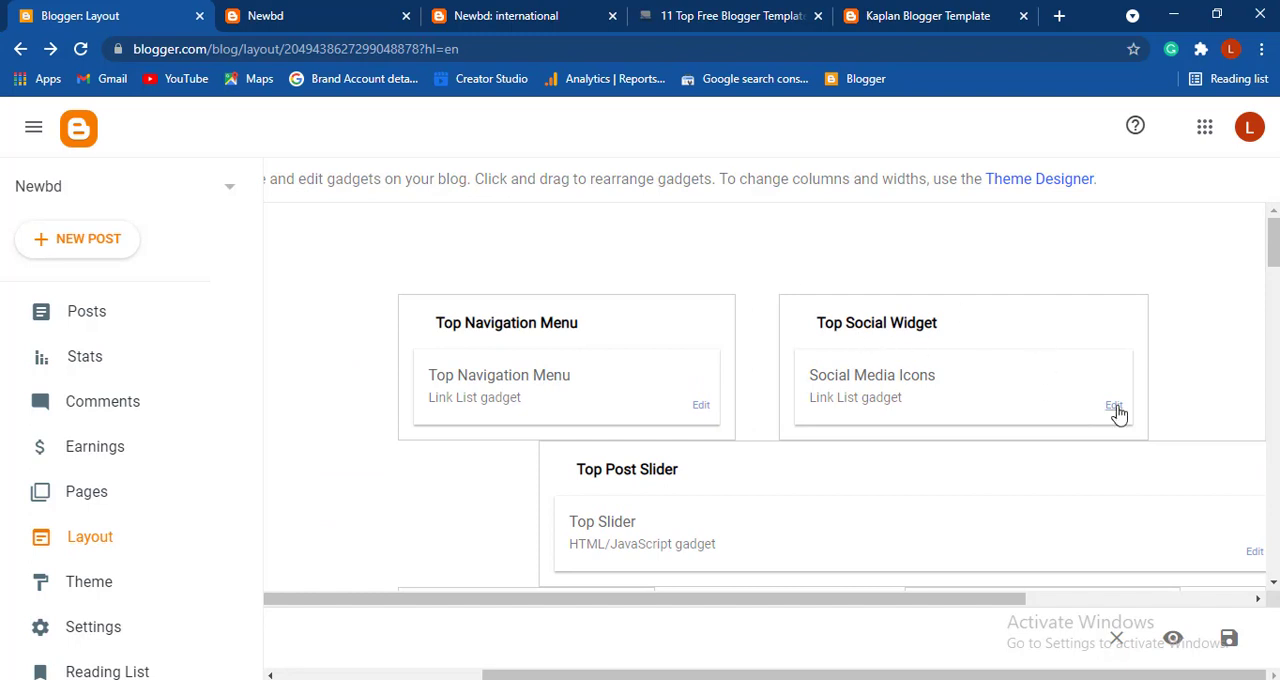
left_click(1114, 406)
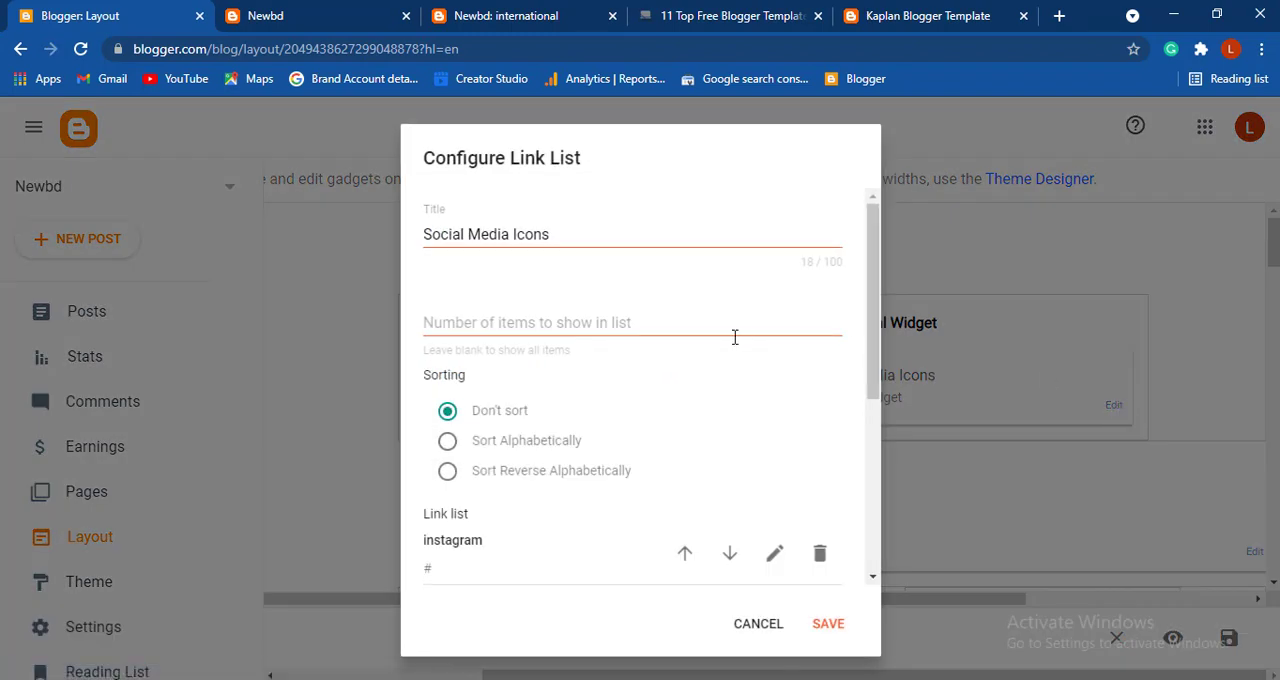
scroll(733, 344, "down", 2)
scroll(733, 344, "down", 1)
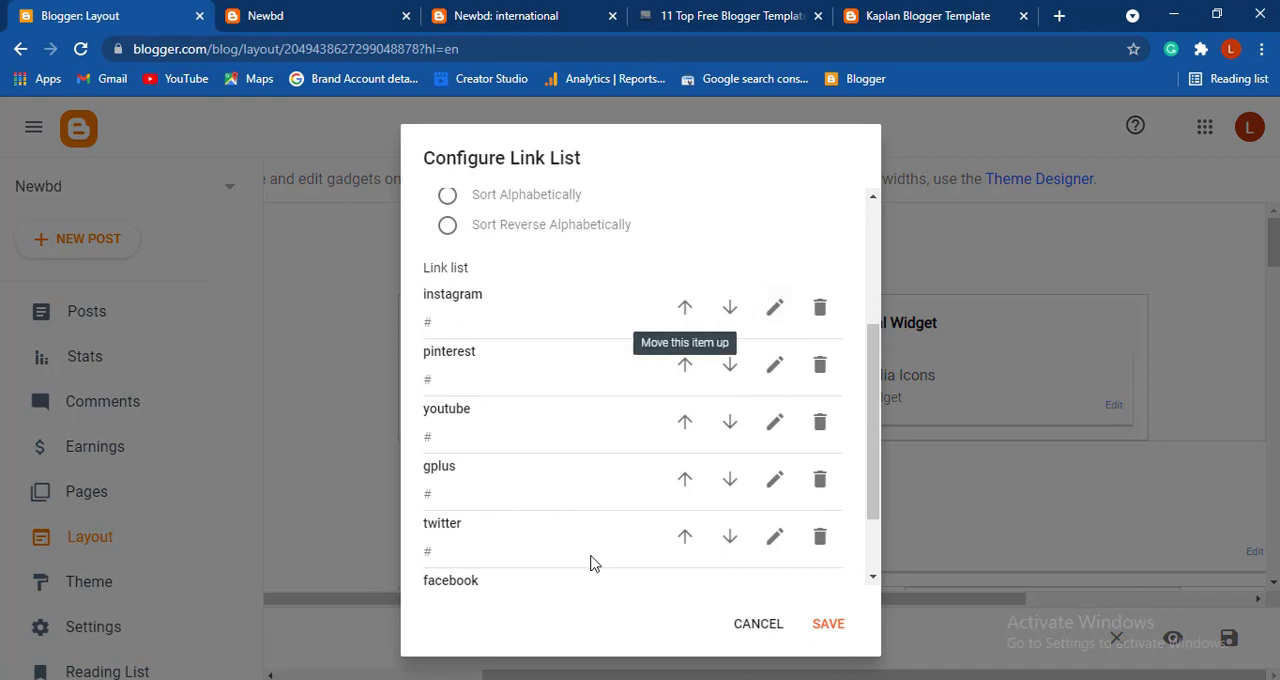
scroll(702, 447, "down", 1)
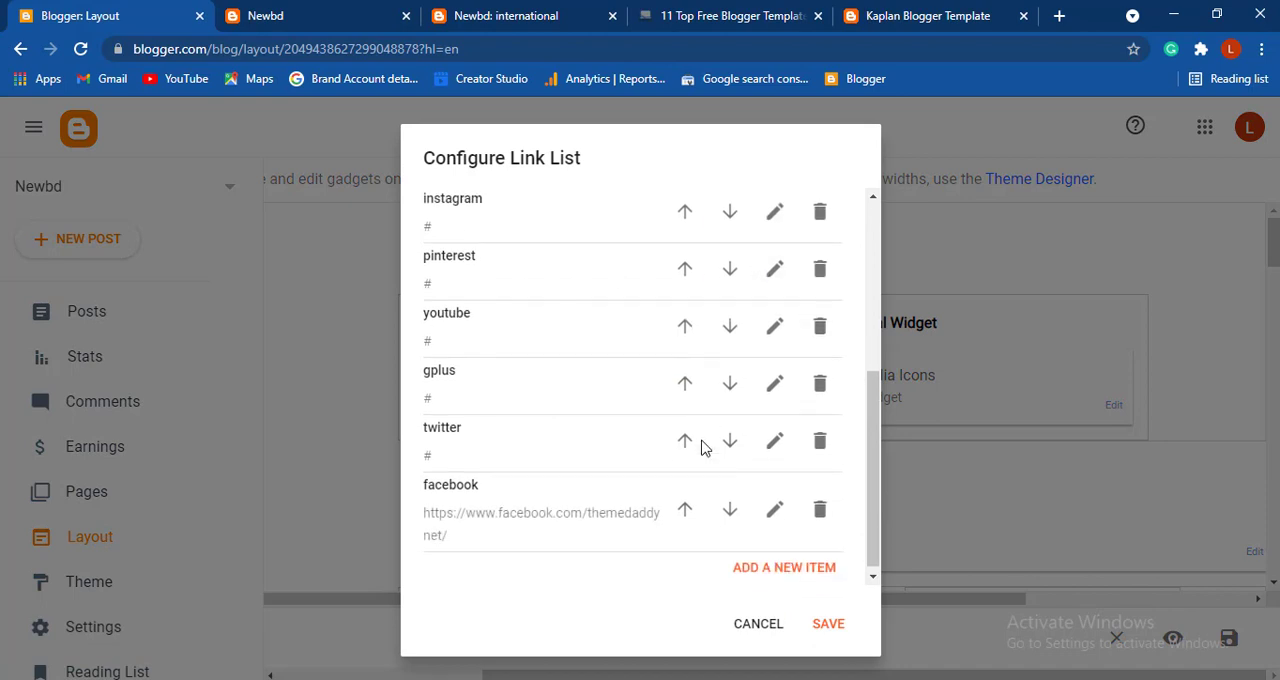
- Open the facebook item's site URL for editing in the Social Media Icons link list and save the item
left_click(773, 503)
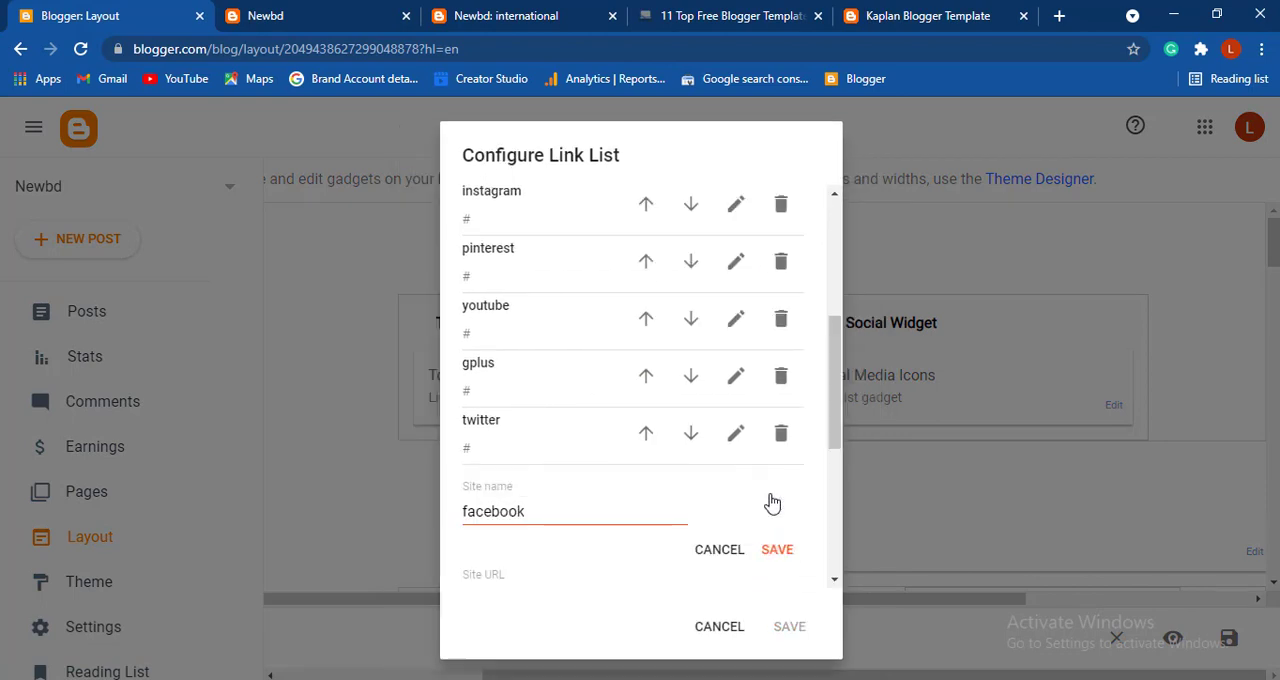
scroll(617, 494, "down", 2)
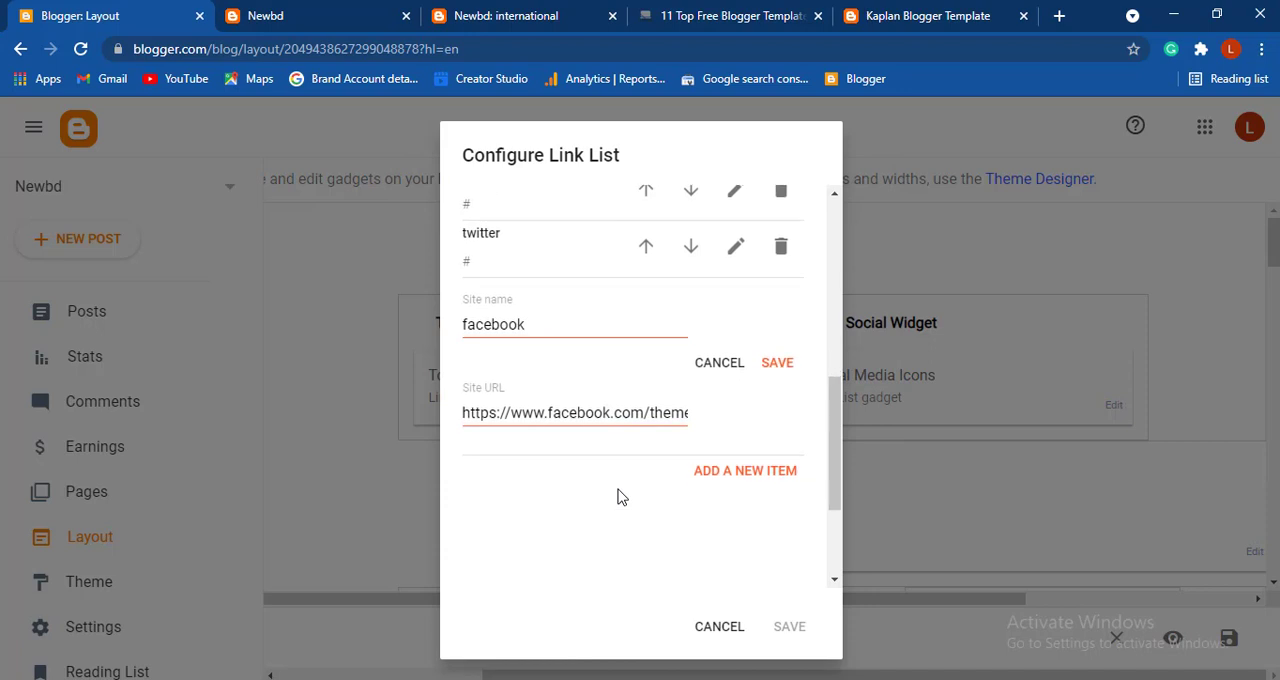
left_click(650, 414)
left_click(777, 364)
- Compare the featured posts on the live Newbd home page with the header and featured area of the Kaplan demo site
left_click(300, 22)
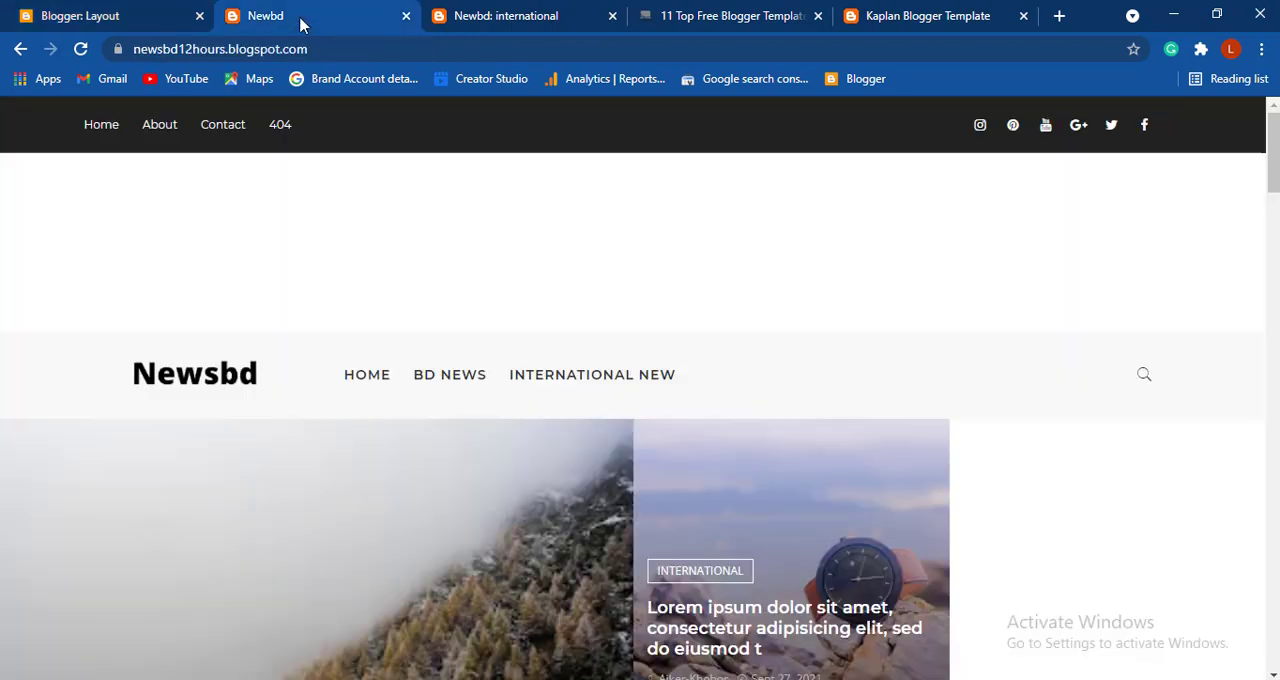
scroll(488, 285, "down", 3)
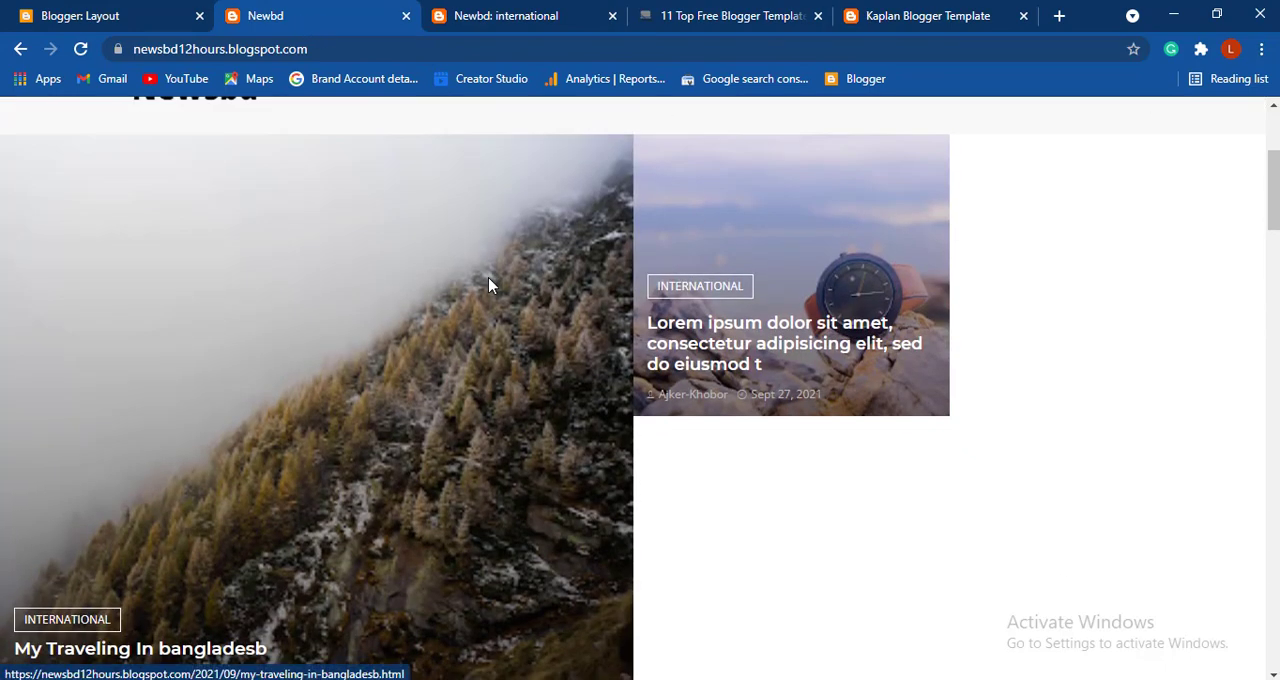
left_click(930, 18)
scroll(928, 290, "down", 5)
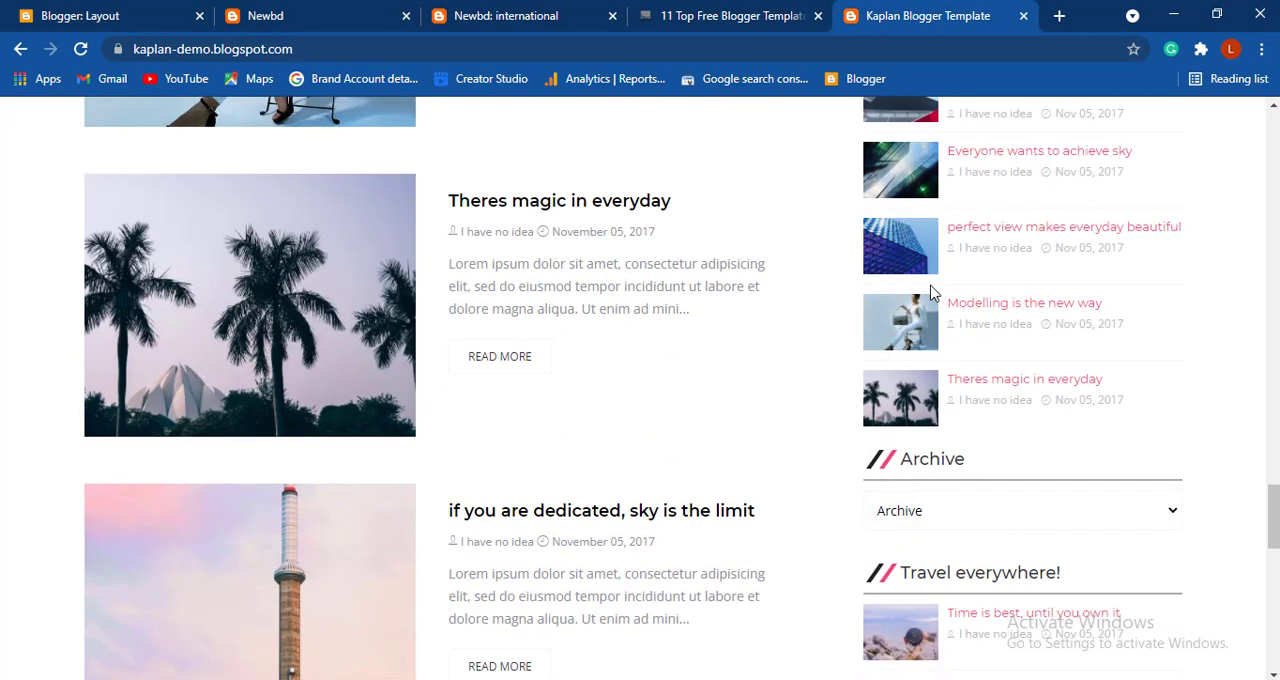
scroll(930, 292, "up", 15)
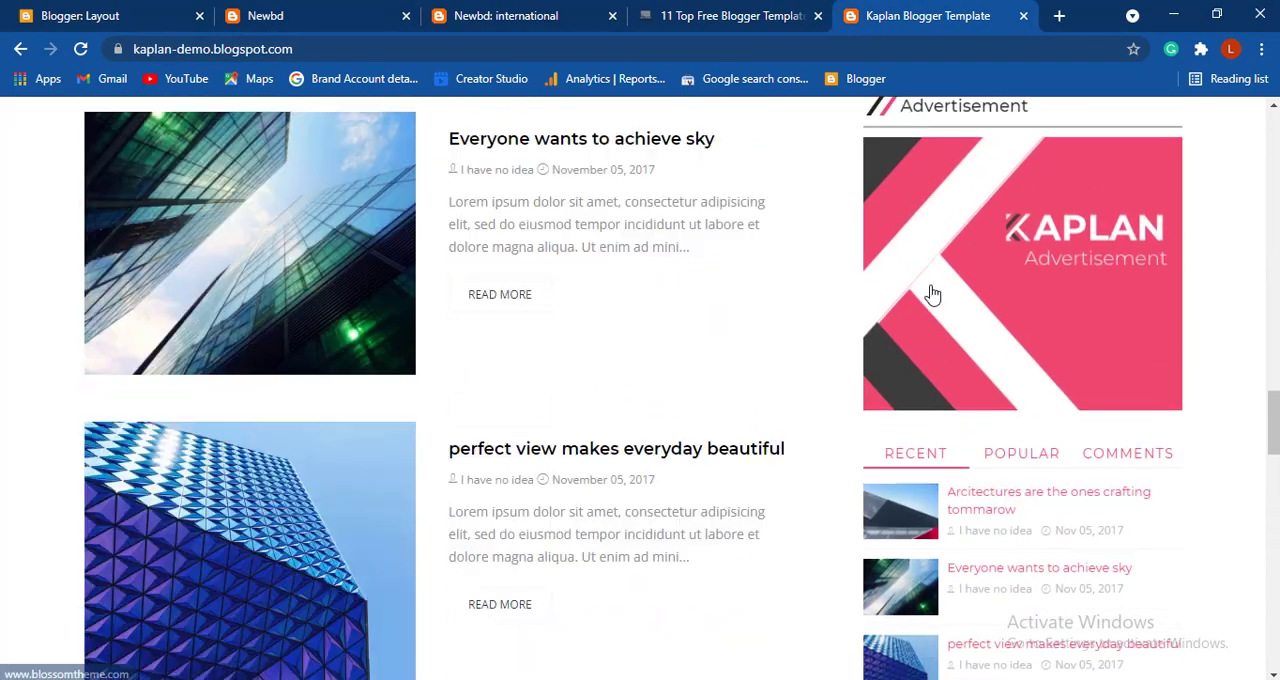
scroll(930, 293, "up", 4)
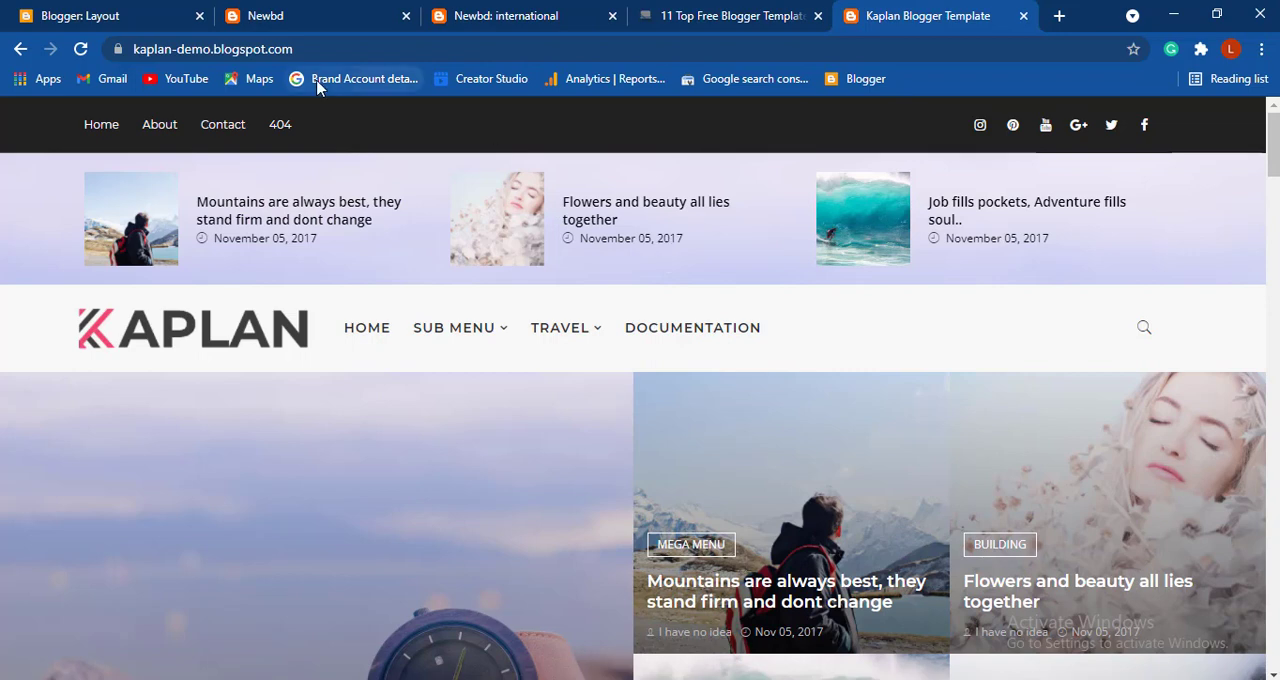
- Save the Social Media Icons gadget in the Blogger layout and look over the top slider, header and navigation gadgets
left_click(97, 14)
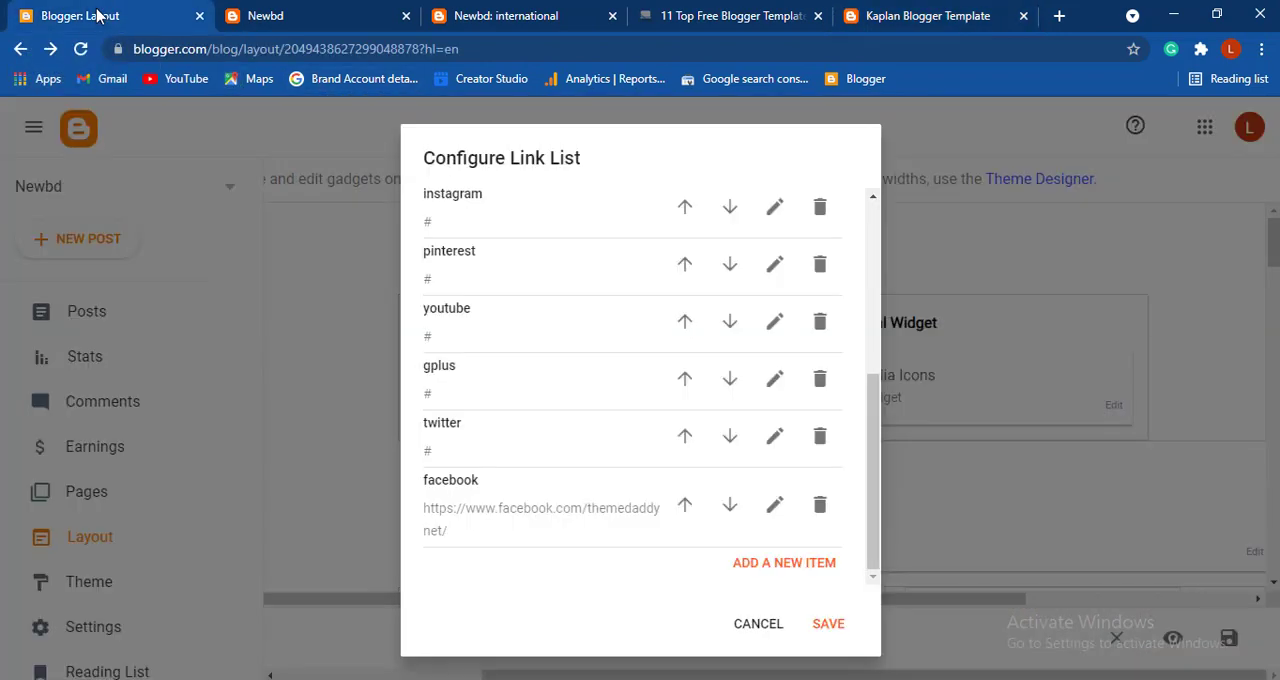
left_click(820, 626)
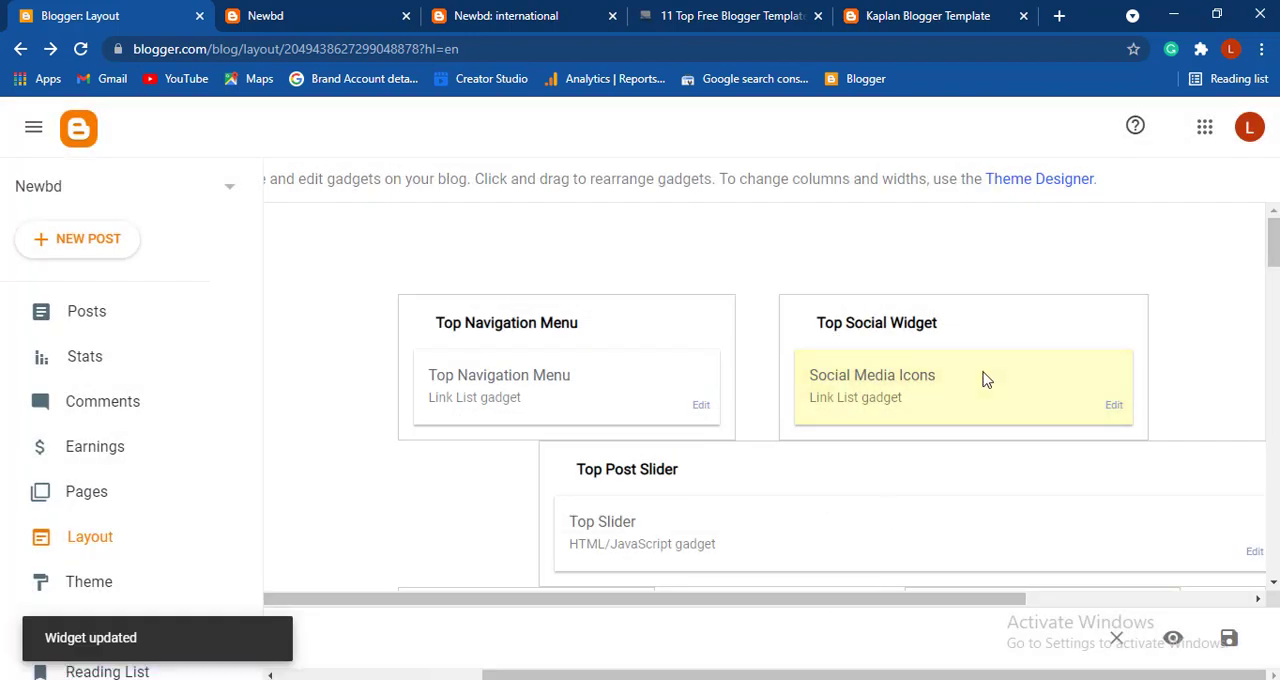
scroll(985, 378, "down", 1)
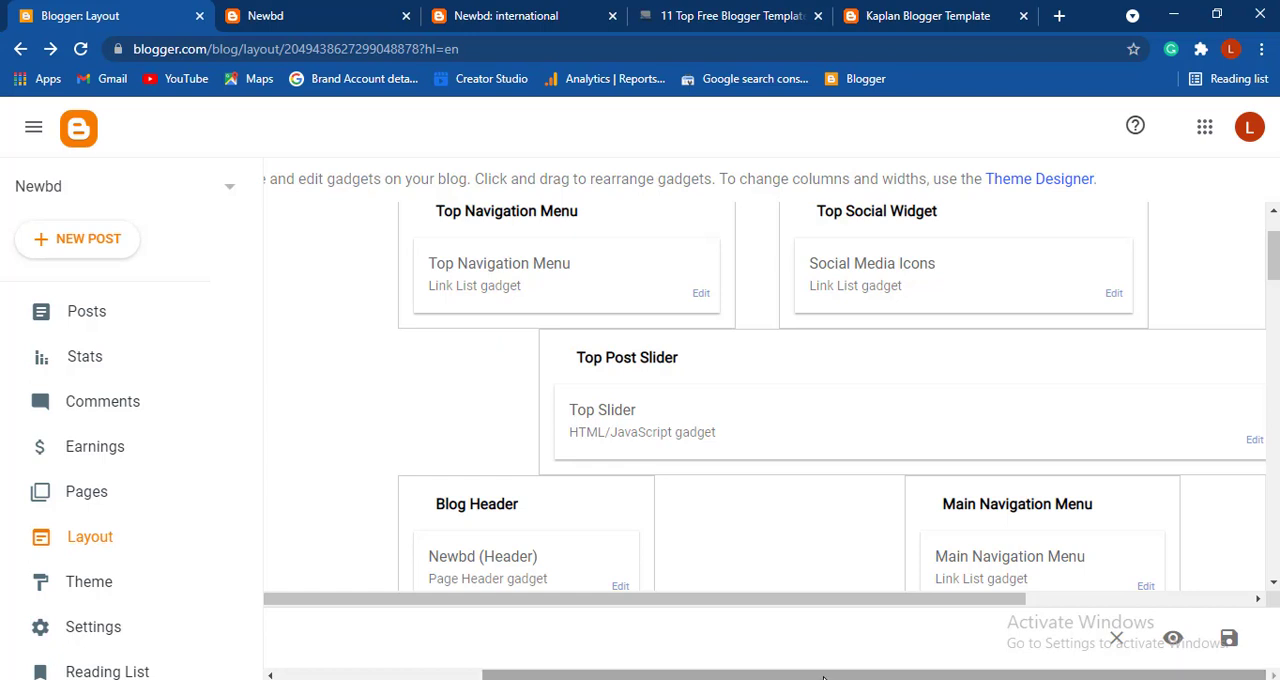
left_click_drag(823, 677, 741, 677)
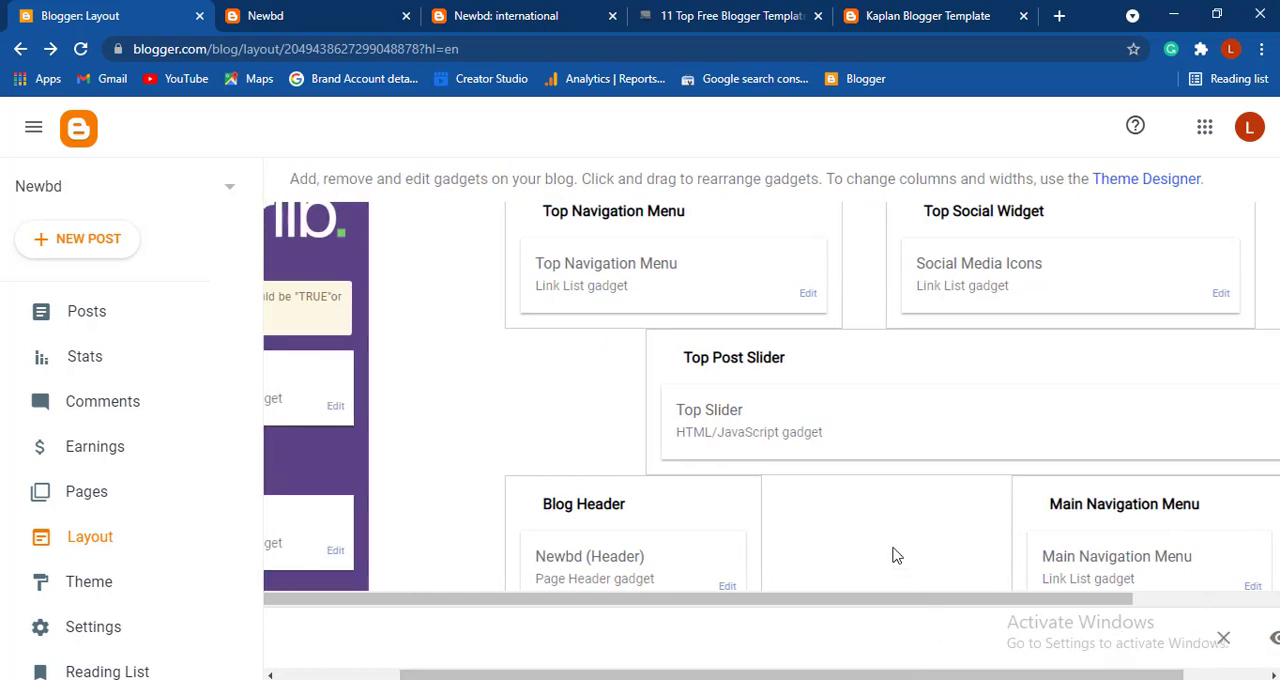
scroll(896, 556, "up", 1)
scroll(896, 556, "down", 1)
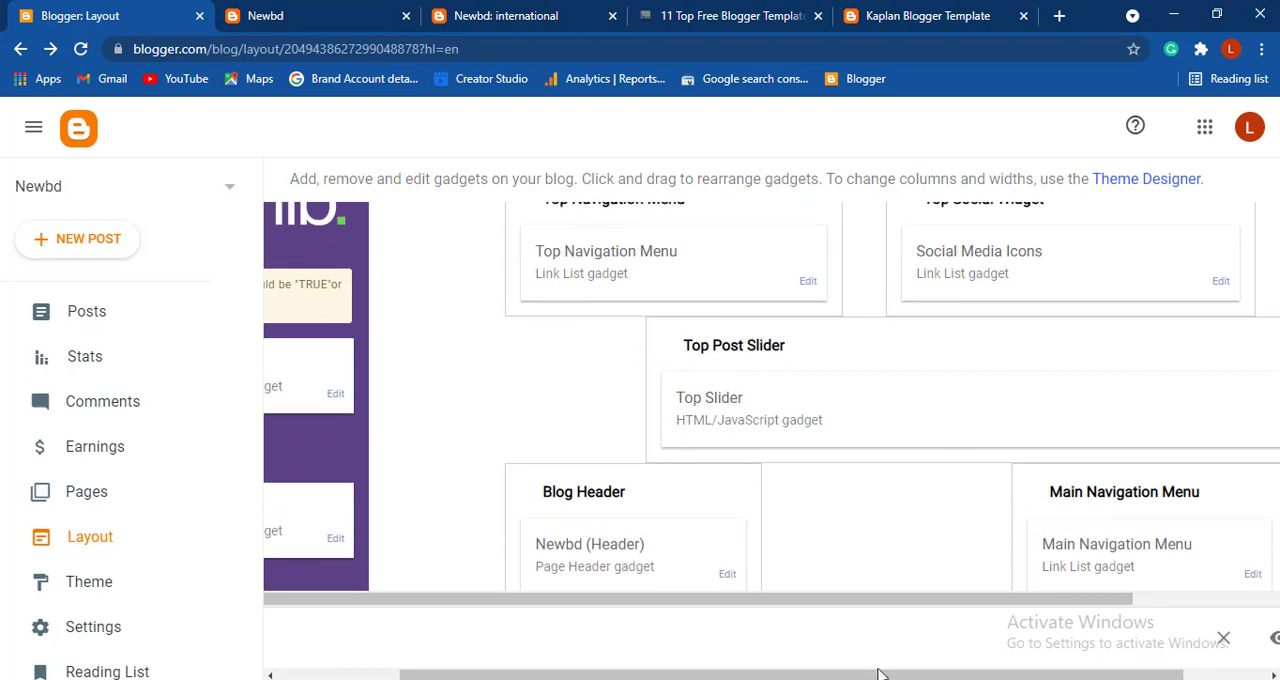
- Set the Top Slider gadget's data-label to "international" in the Blogger layout's Top Post Slider section and save the gadget
left_click_drag(857, 677, 940, 677)
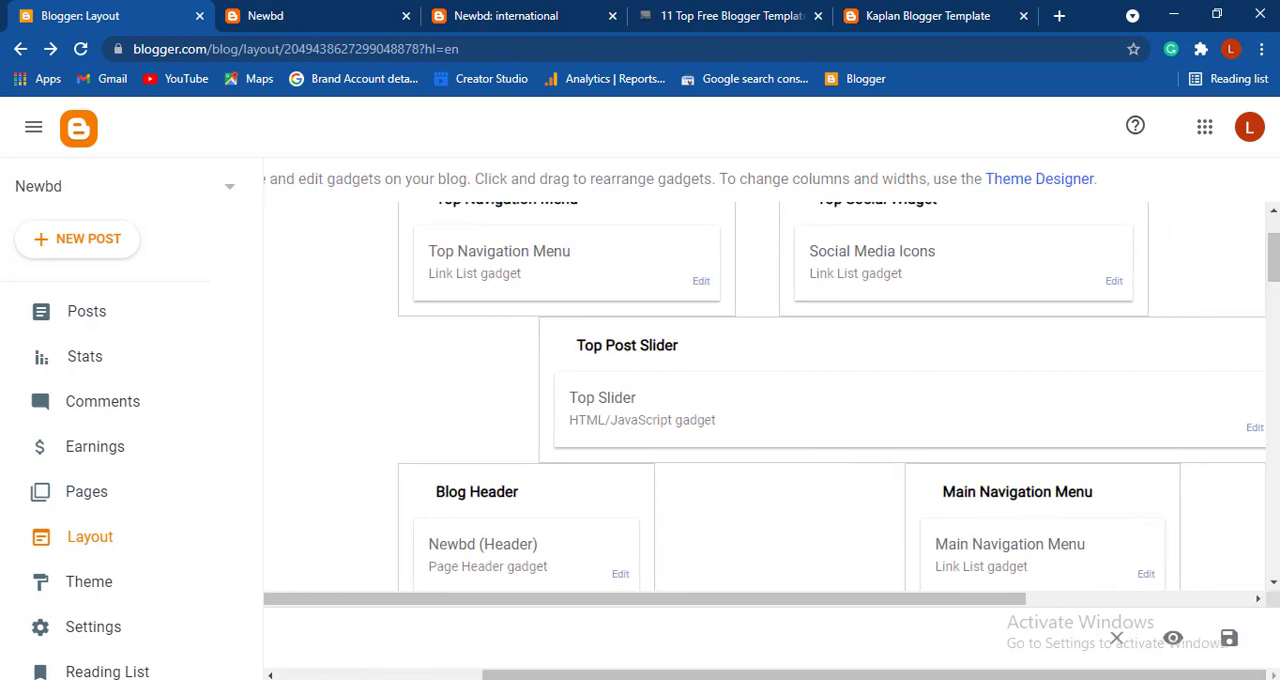
left_click(1254, 428)
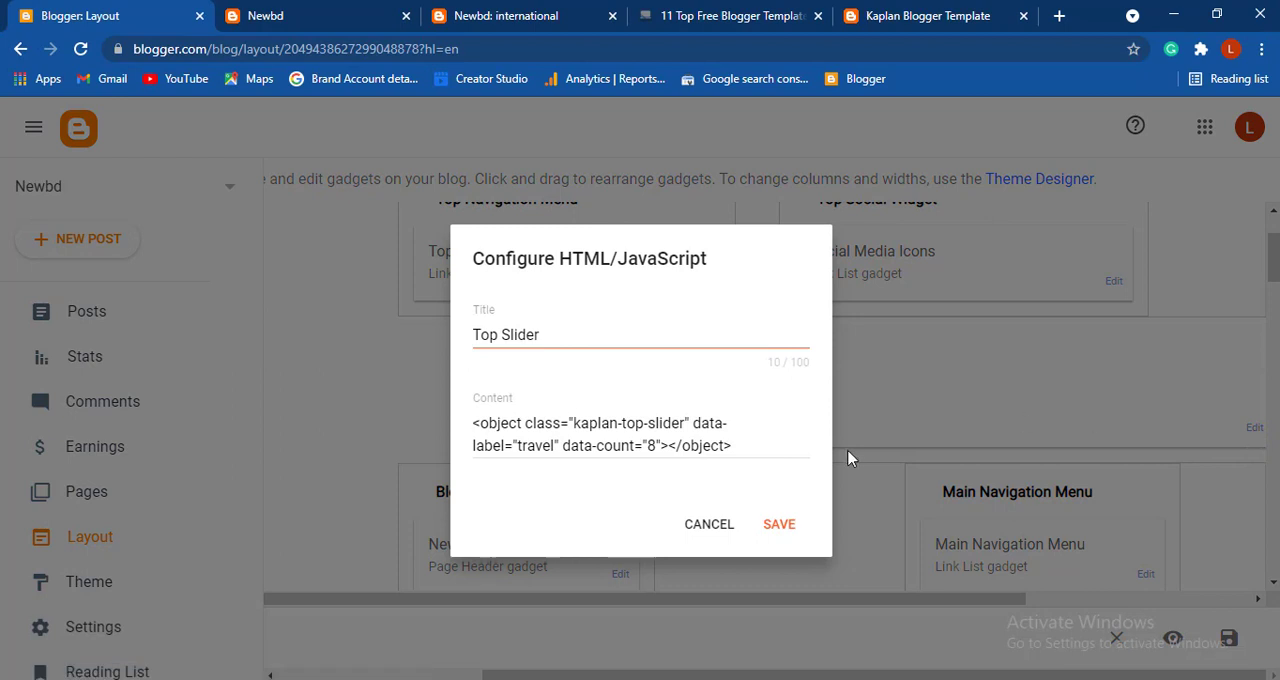
left_click(553, 445)
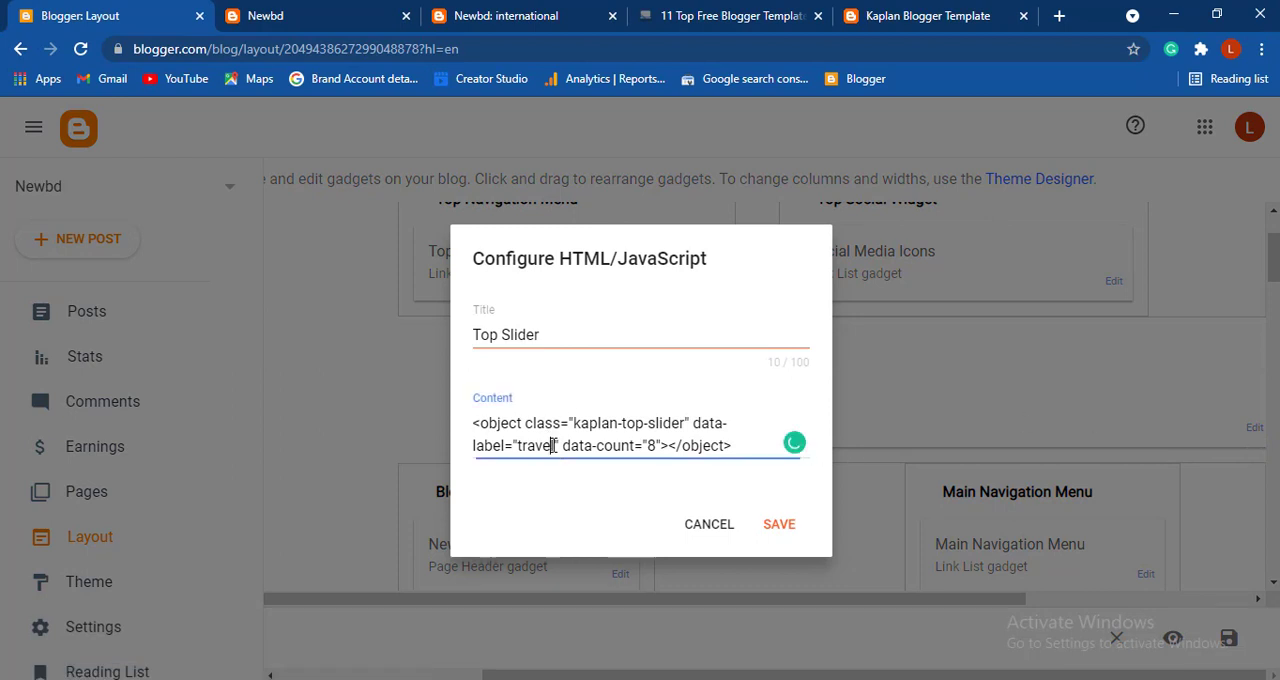
key("BackSpace")
key("BackSpace")
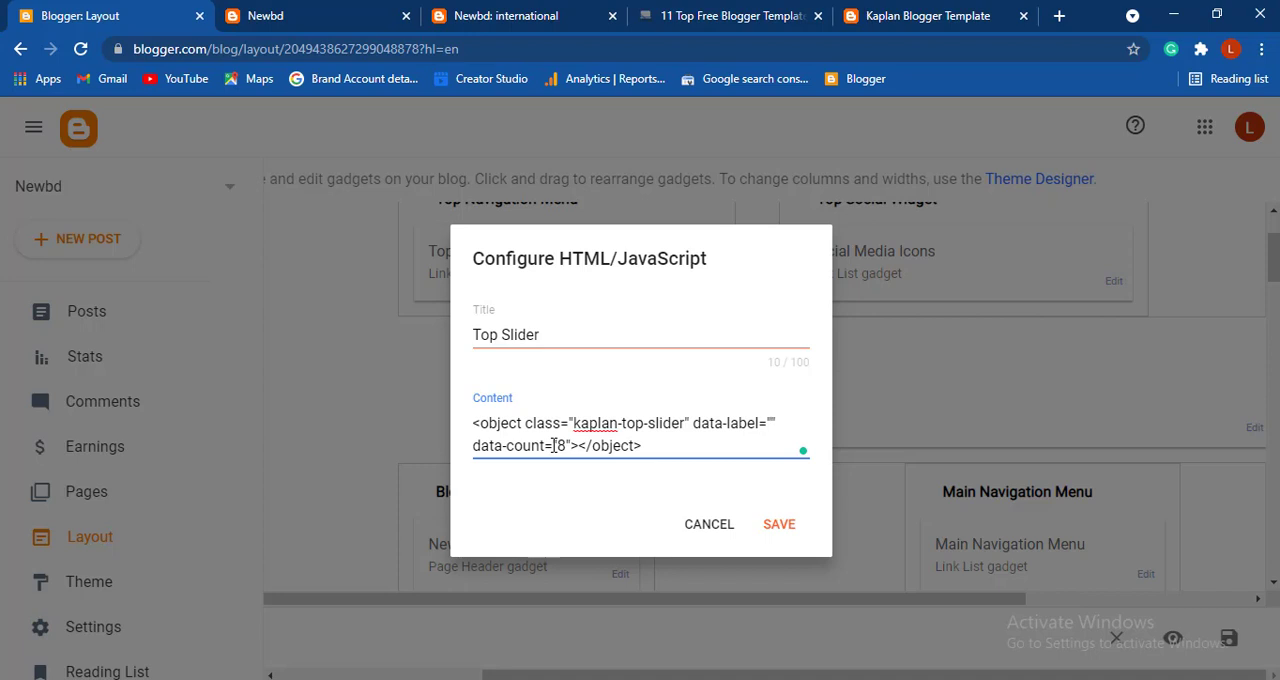
type("international")
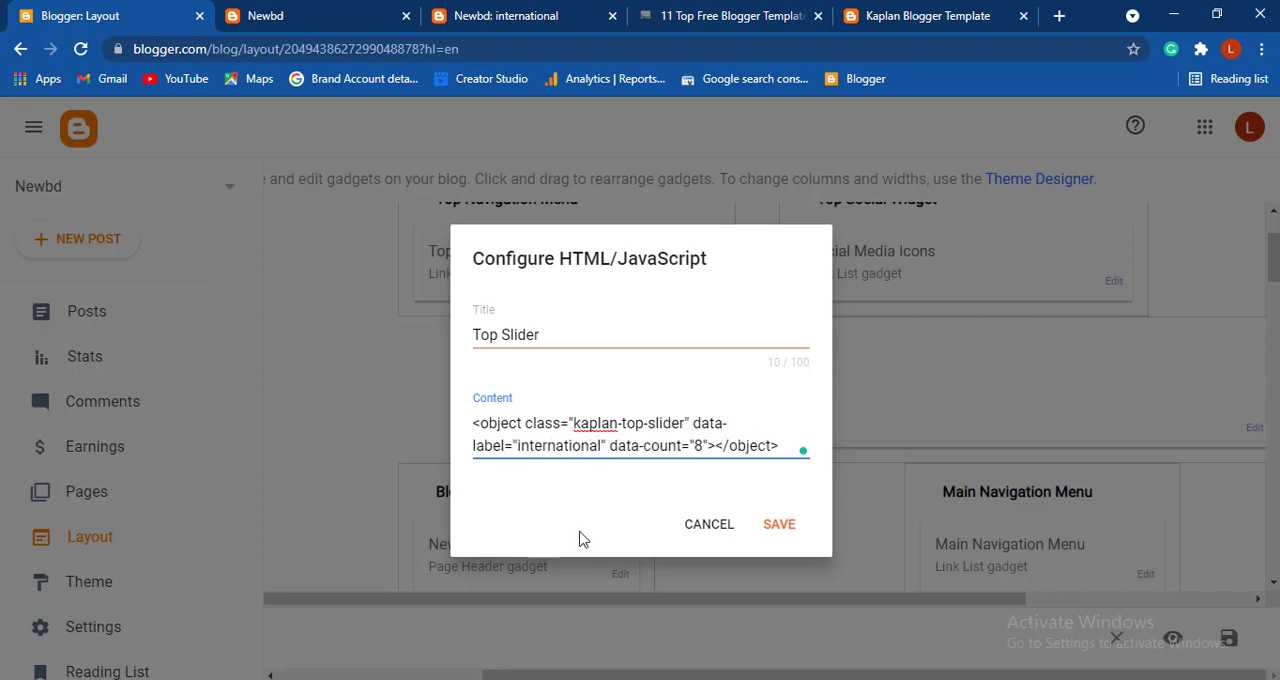
left_click(785, 527)
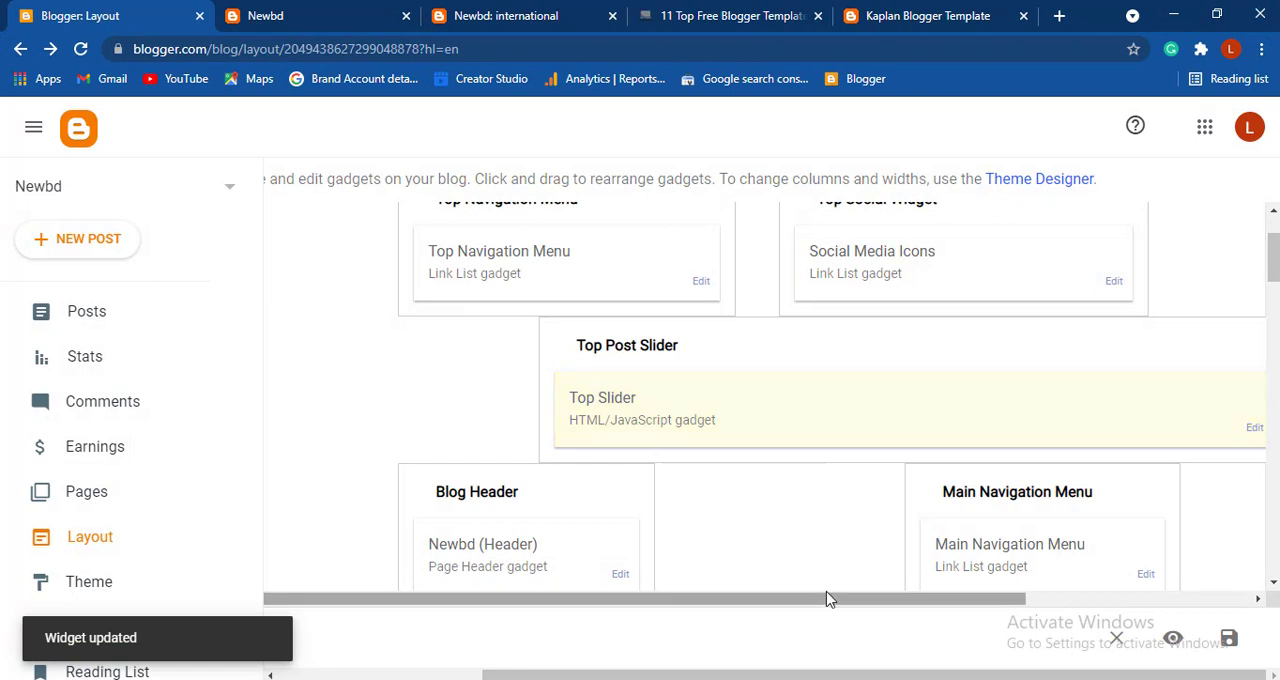
- Reload the live Newbd home page and compare its top slider and featured posts with the Kaplan demo site
left_click(305, 8)
left_click(80, 49)
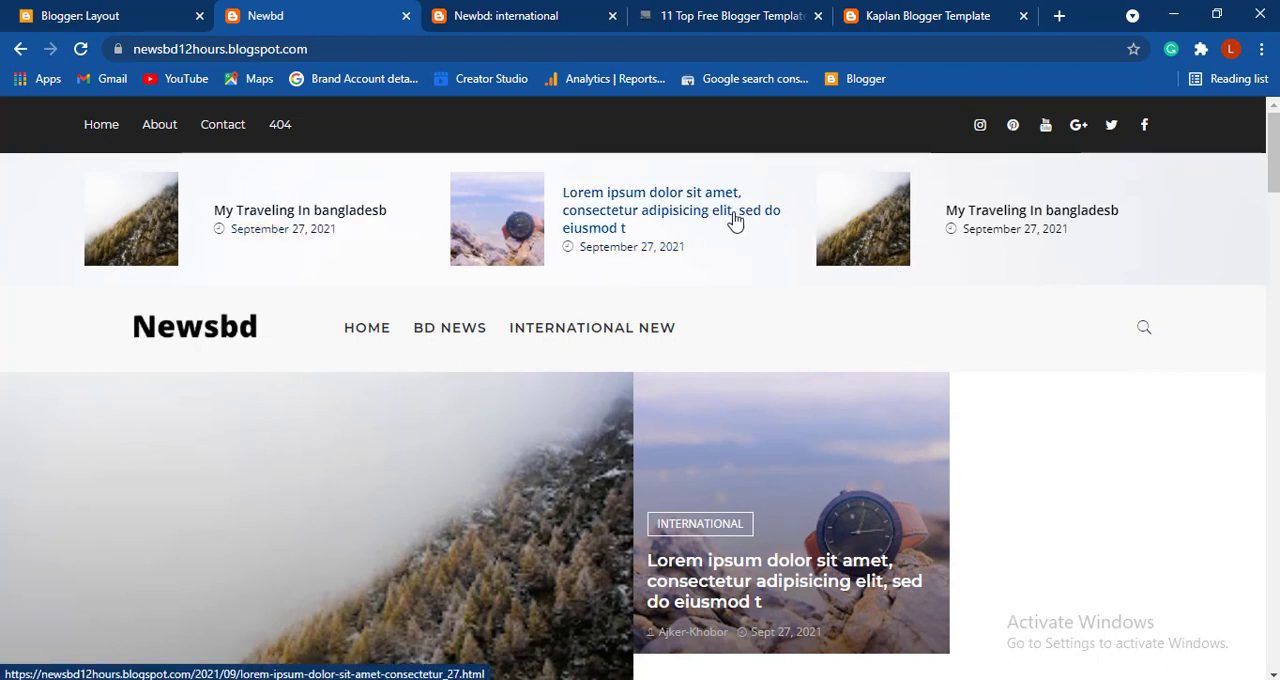
left_click(903, 12)
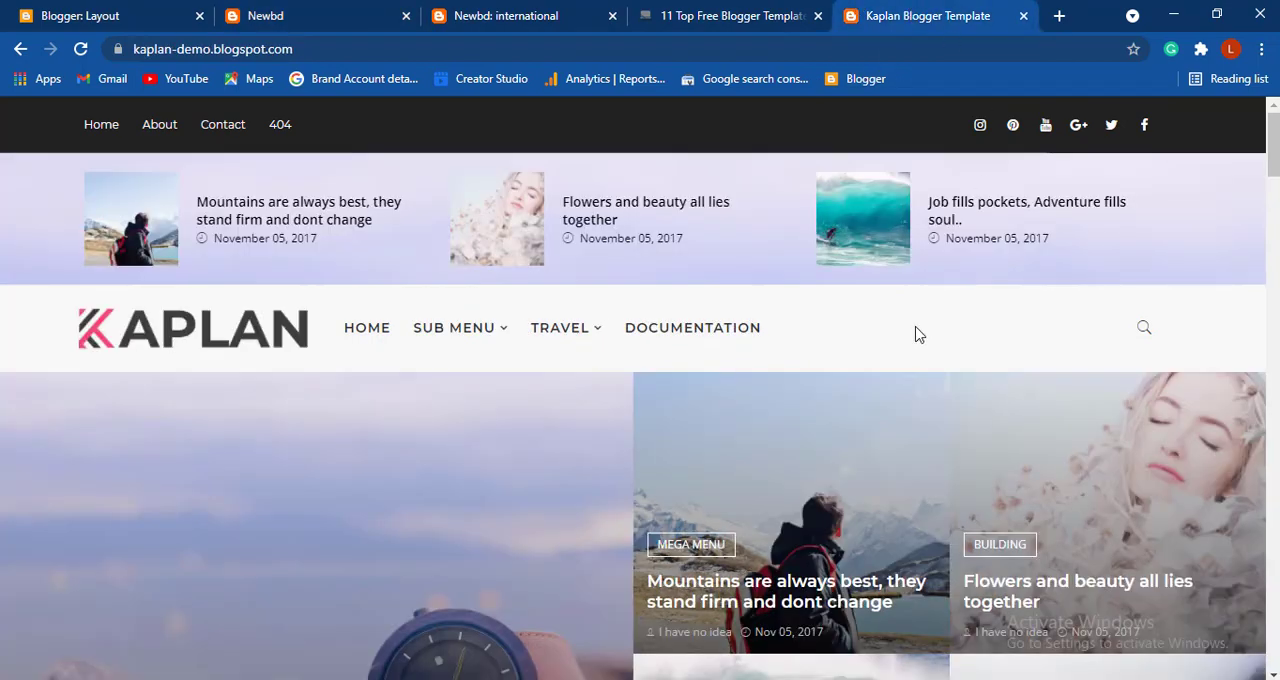
scroll(806, 443, "down", 3)
scroll(806, 443, "down", 3)
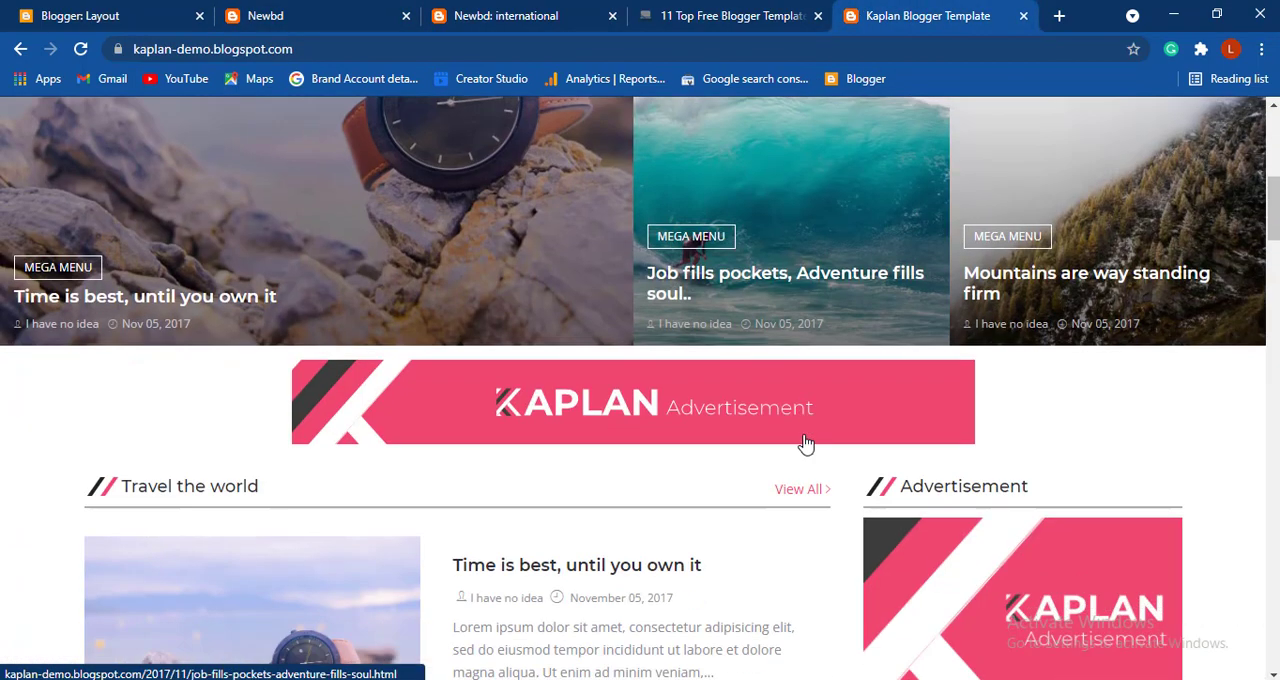
- Look over the live Newbd home page's sidebar and footer widgets and check them against the gadgets in the Blogger layout
left_click(300, 16)
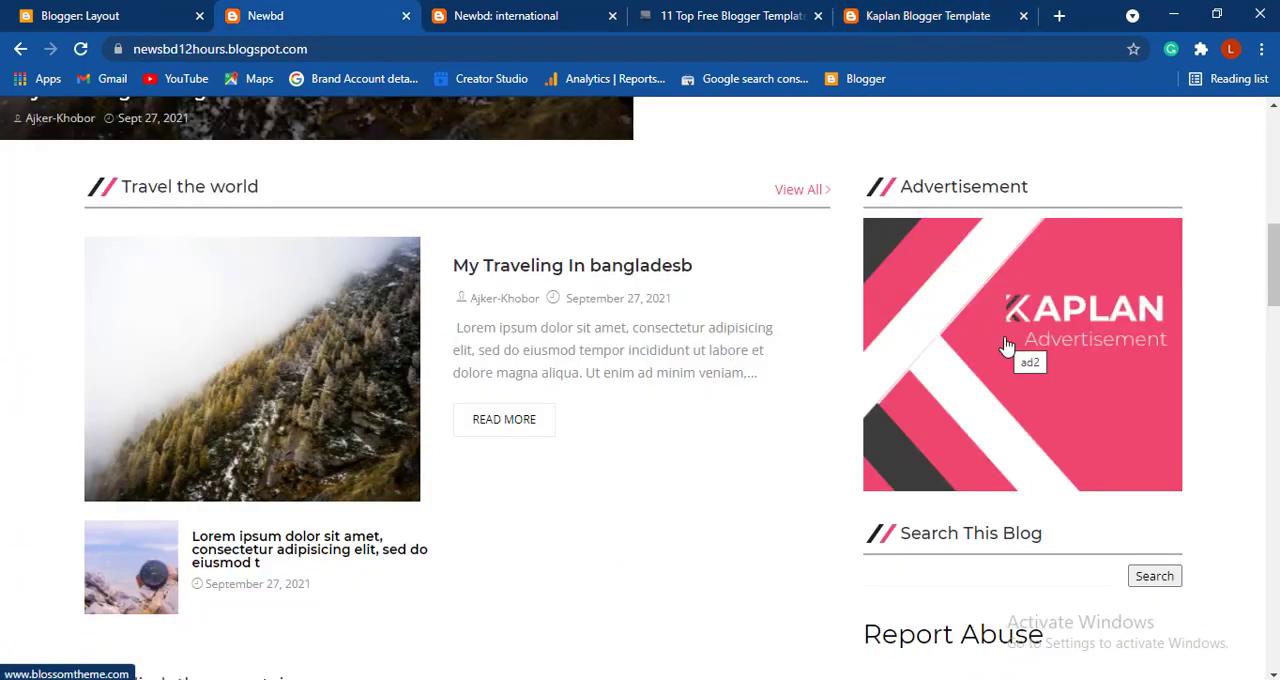
scroll(1007, 345, "down", 6)
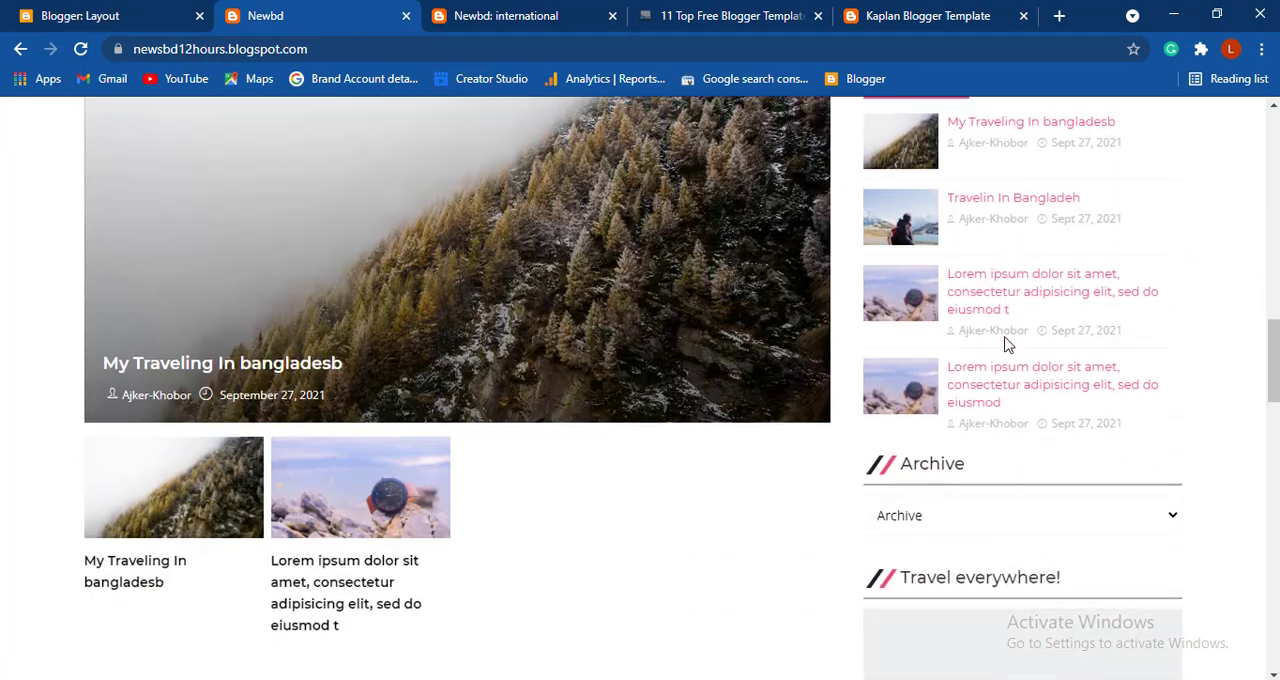
scroll(1007, 345, "down", 8)
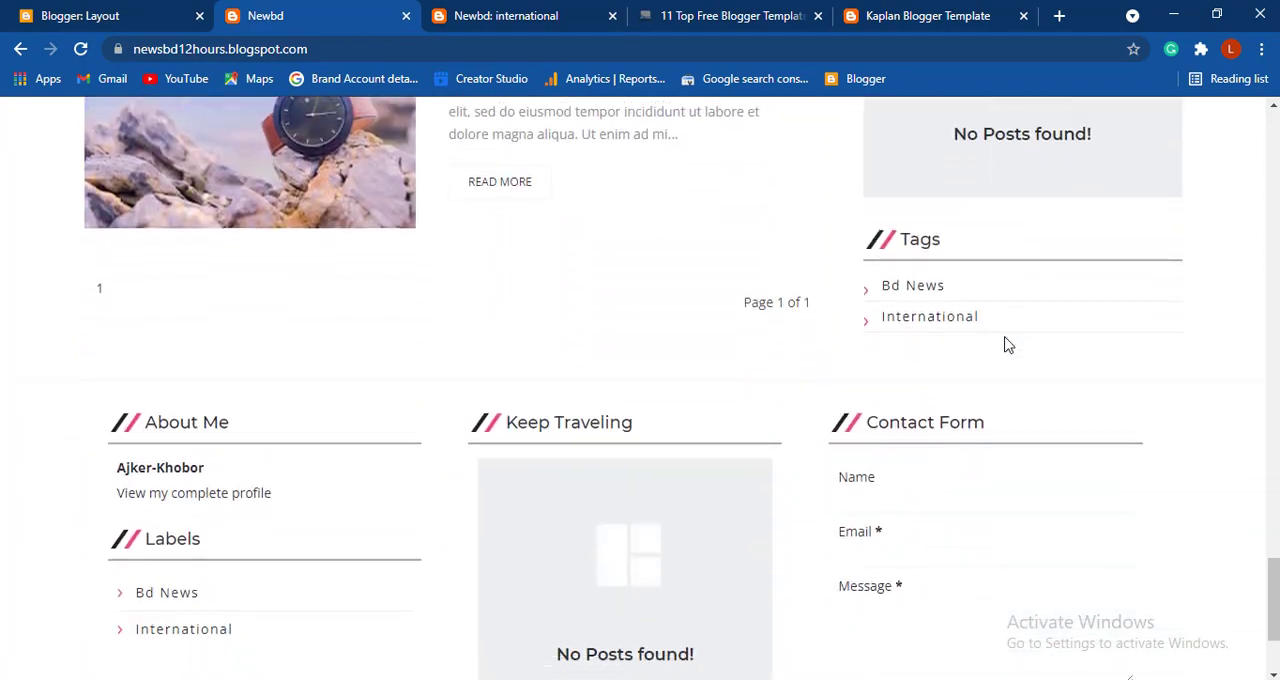
scroll(1007, 345, "down", 2)
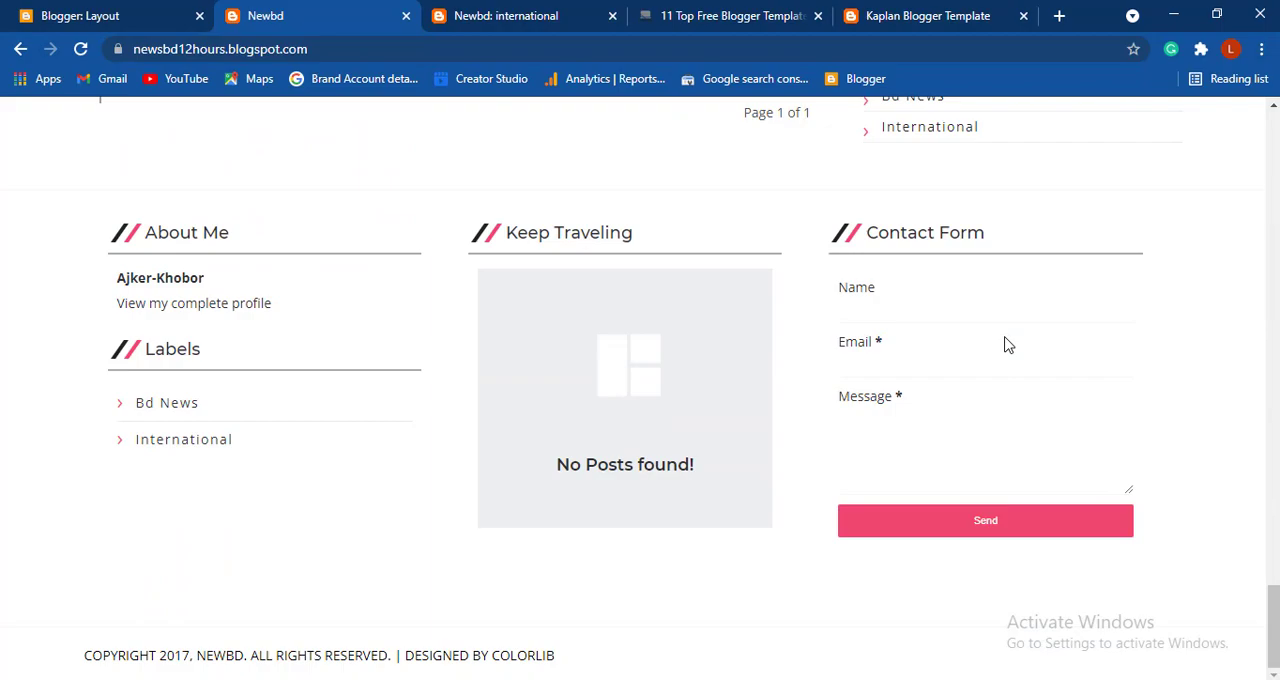
scroll(831, 425, "up", 15)
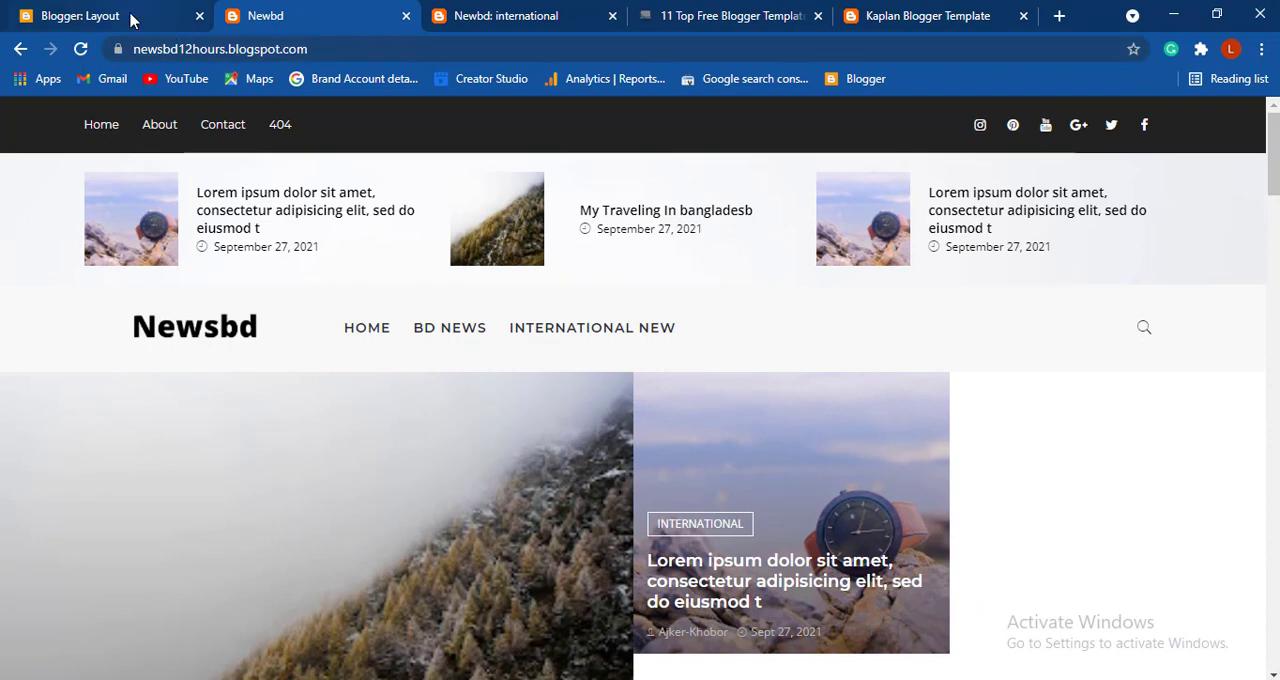
left_click(131, 19)
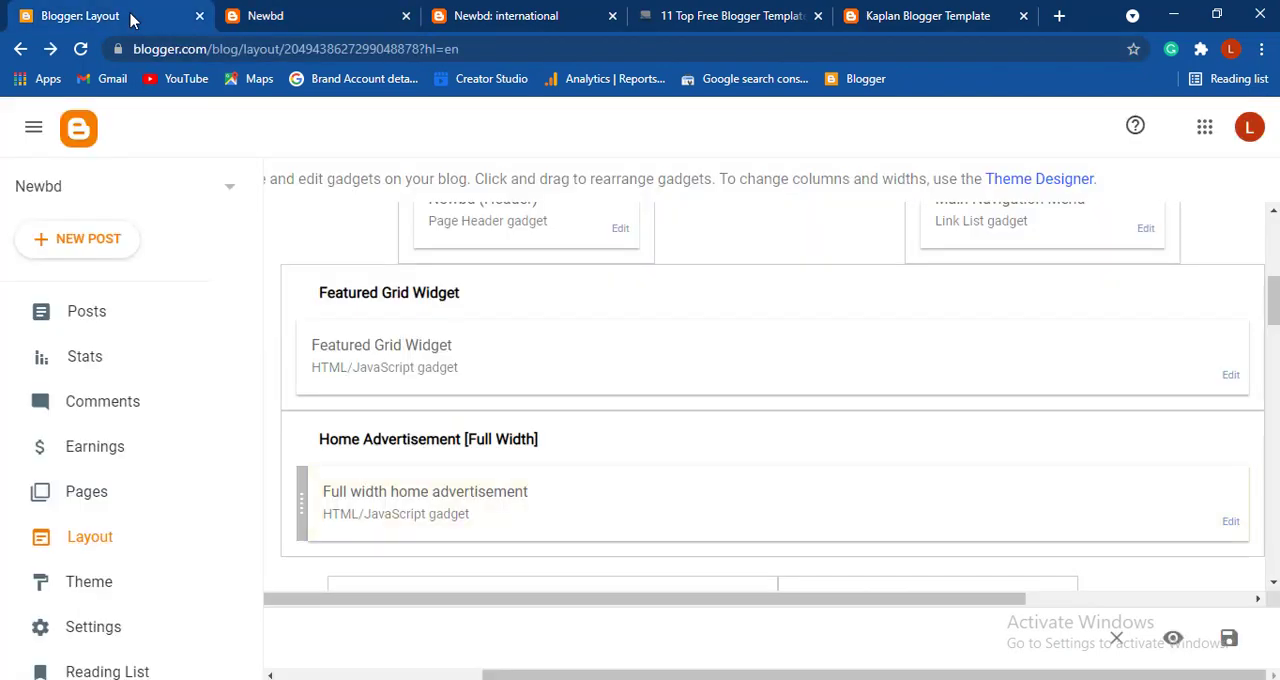
left_click(300, 22)
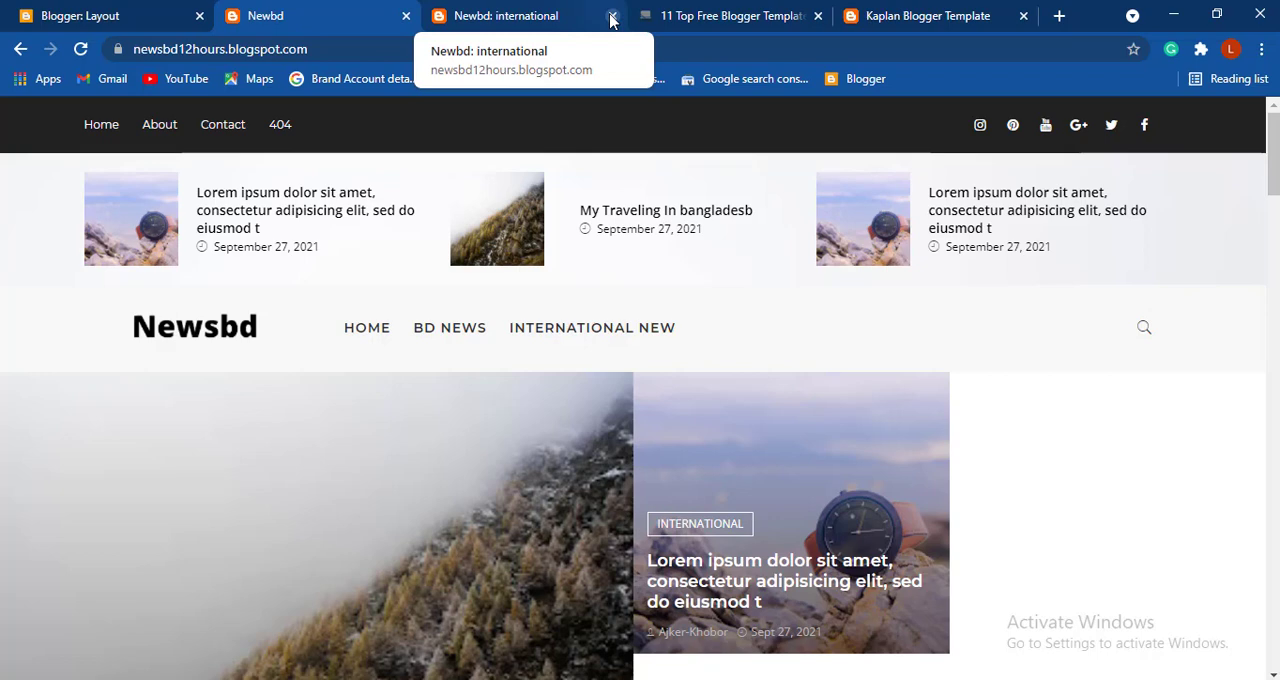
- Start a new blank page in the Newbd blog's Pages section of Blogger
left_click(100, 15)
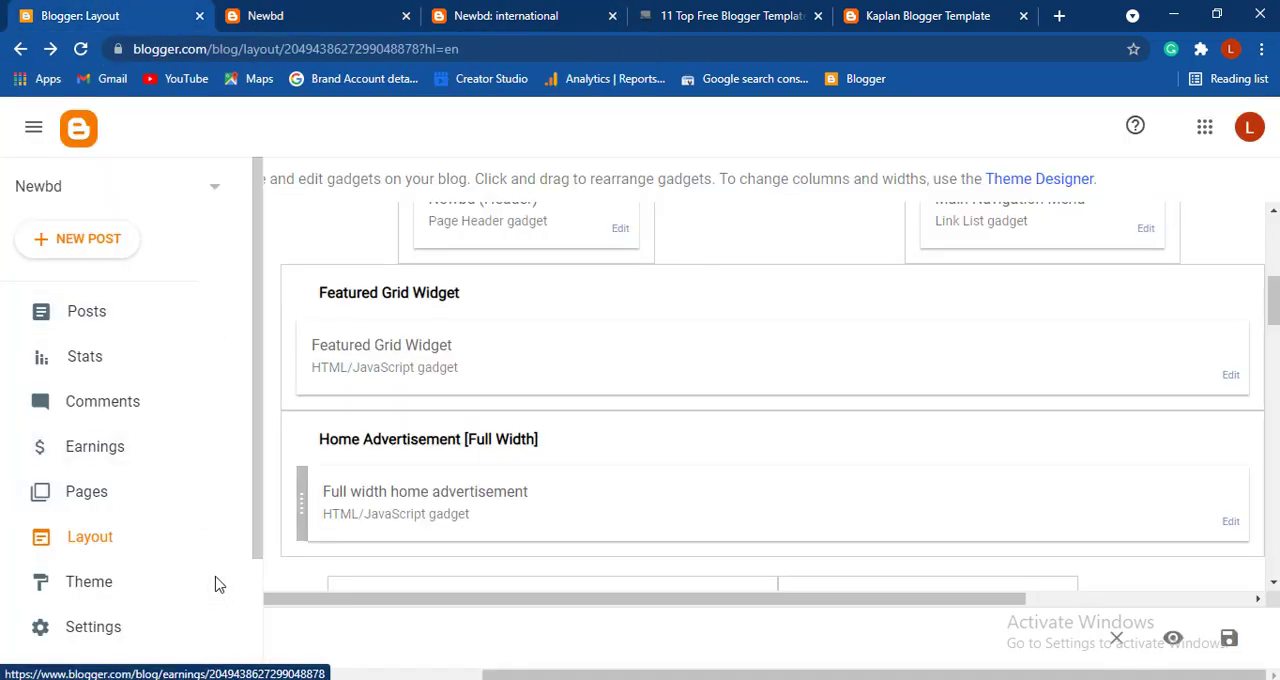
left_click(155, 502)
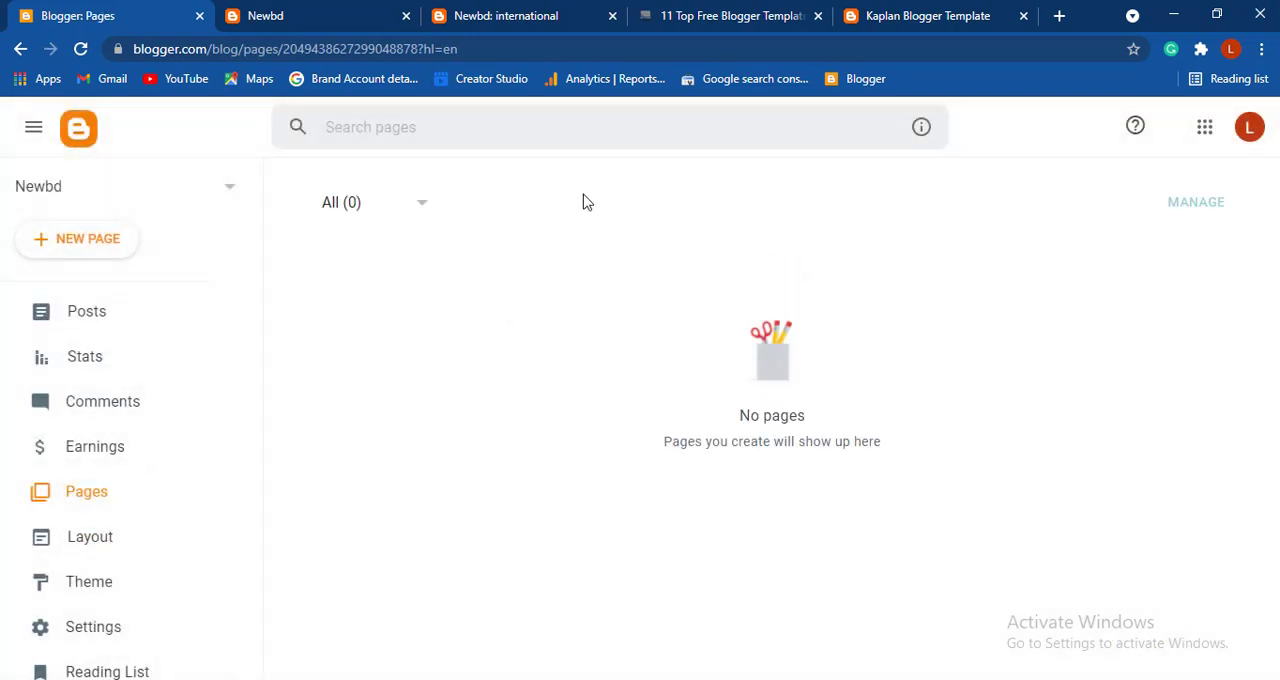
left_click(99, 242)
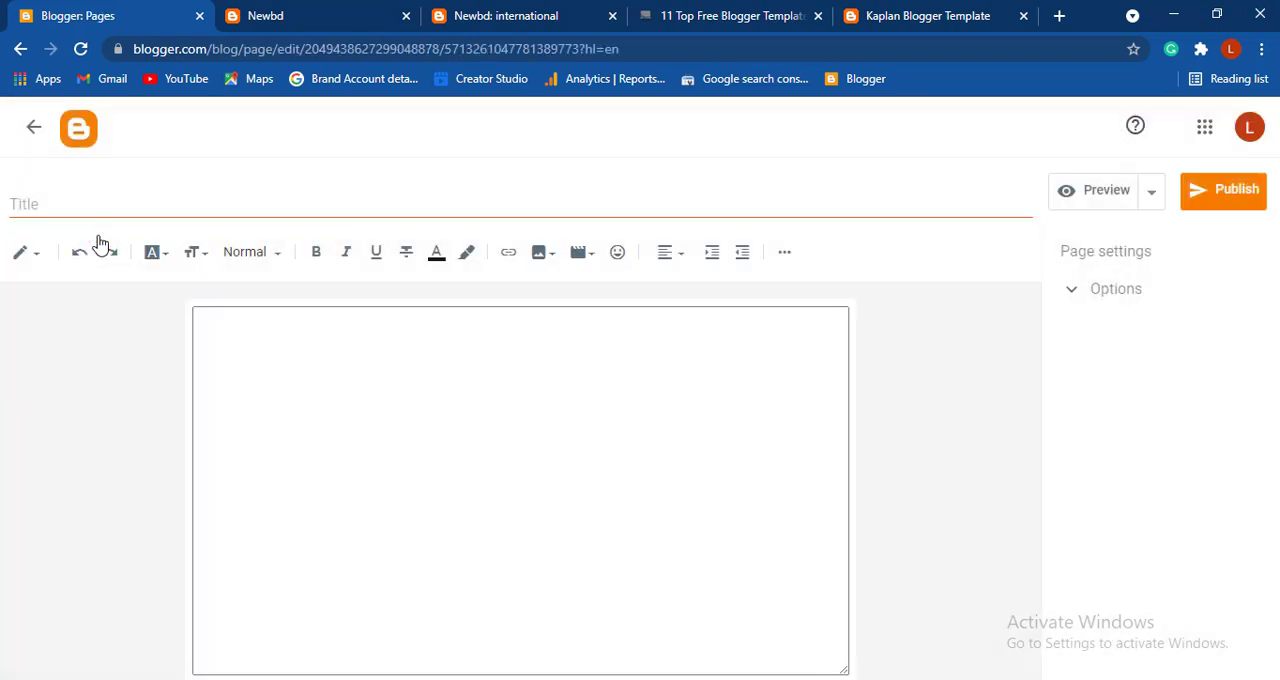
left_click(395, 203)
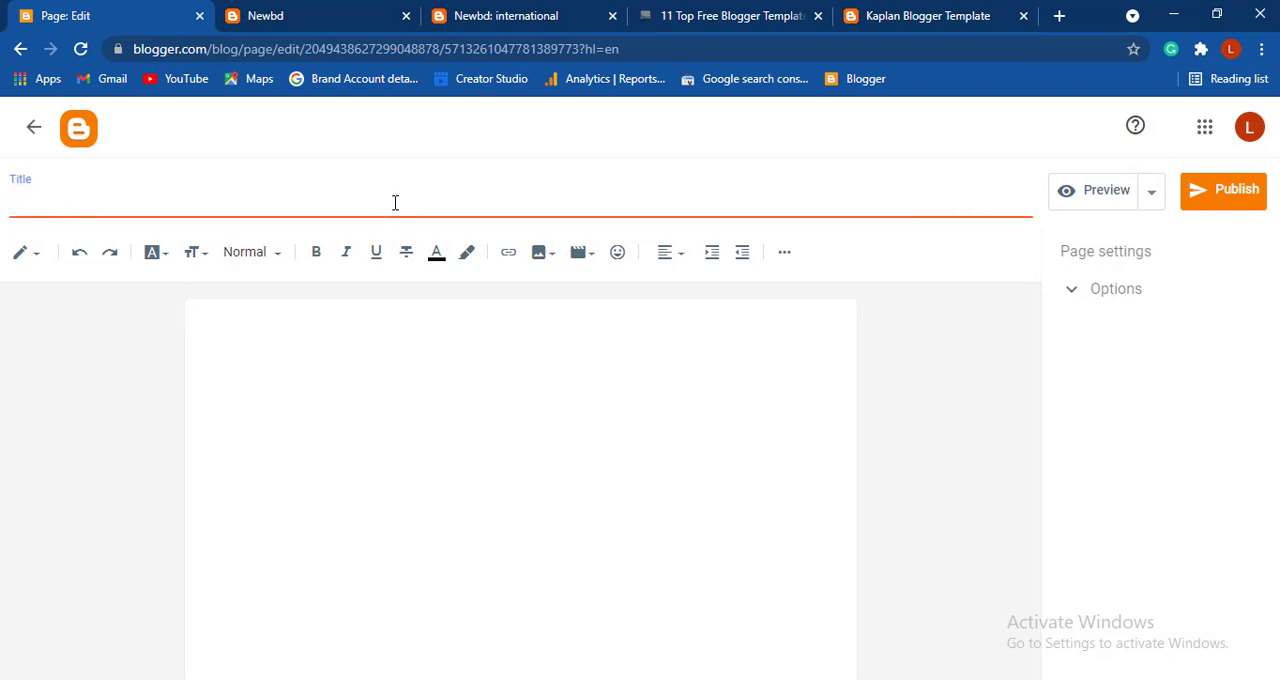
type("T")
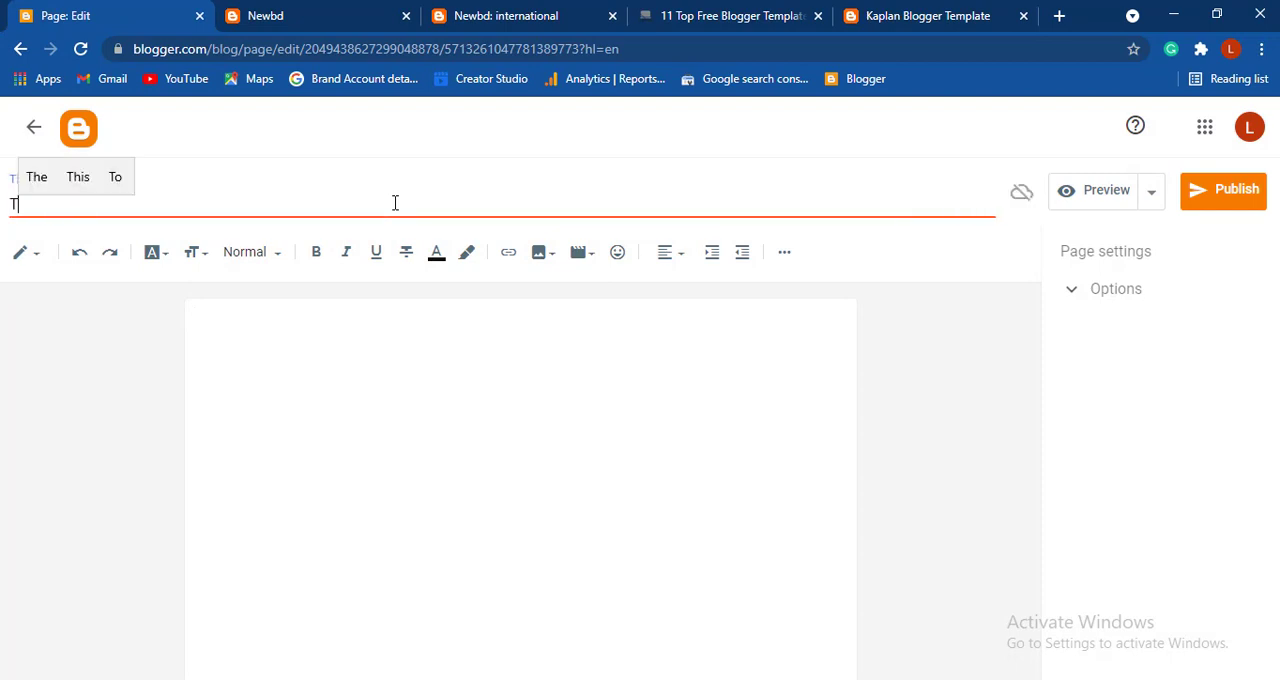
key("BackSpace")
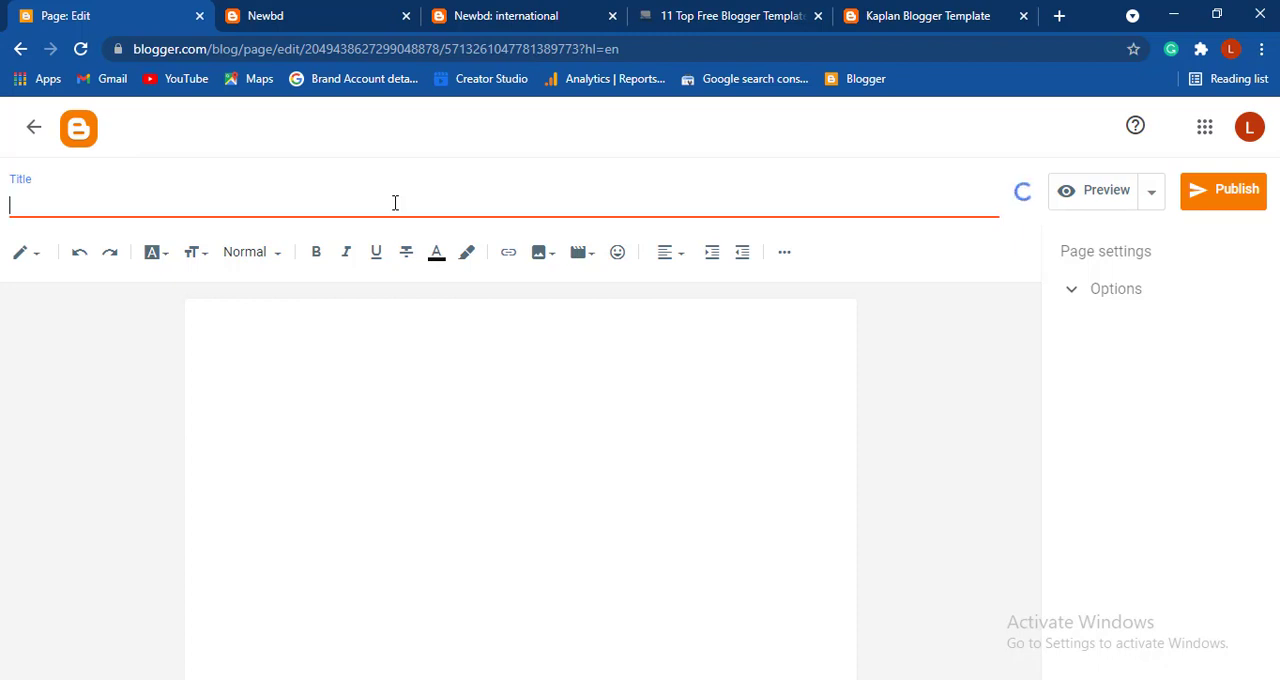
- Title the new page "Privacy Policy", correcting the spelling of the first word, and publish the page
type("P")
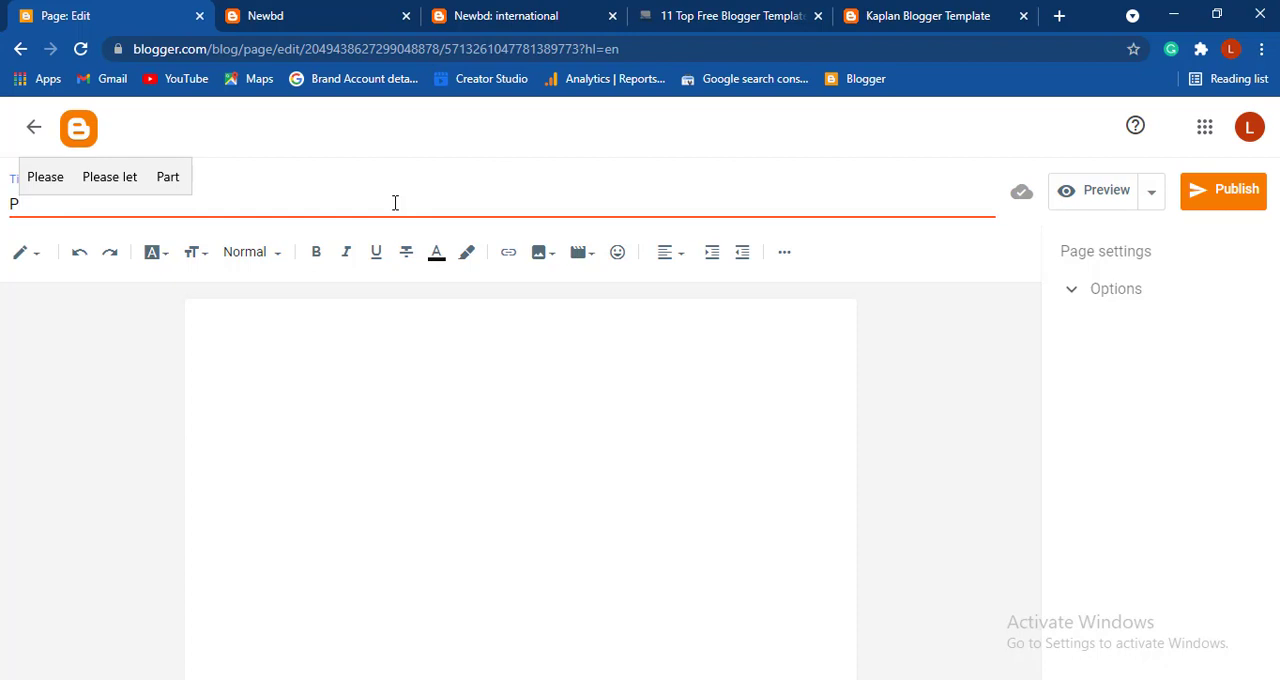
type("ri")
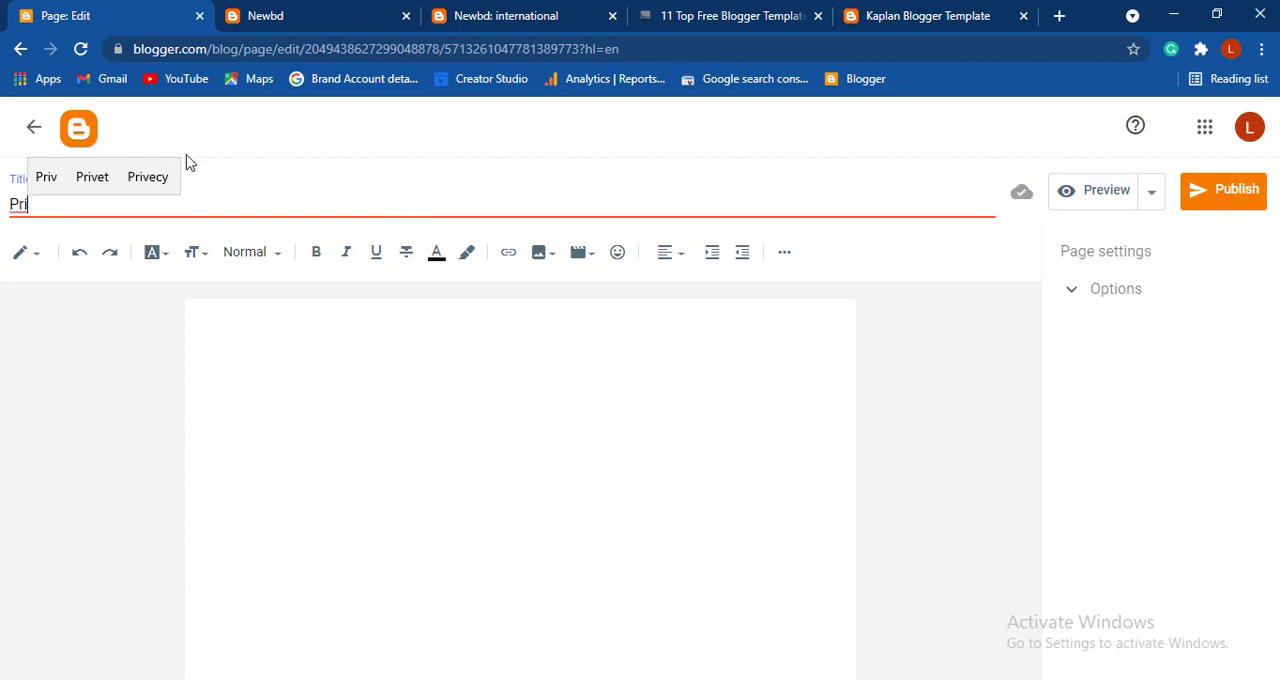
left_click(166, 175)
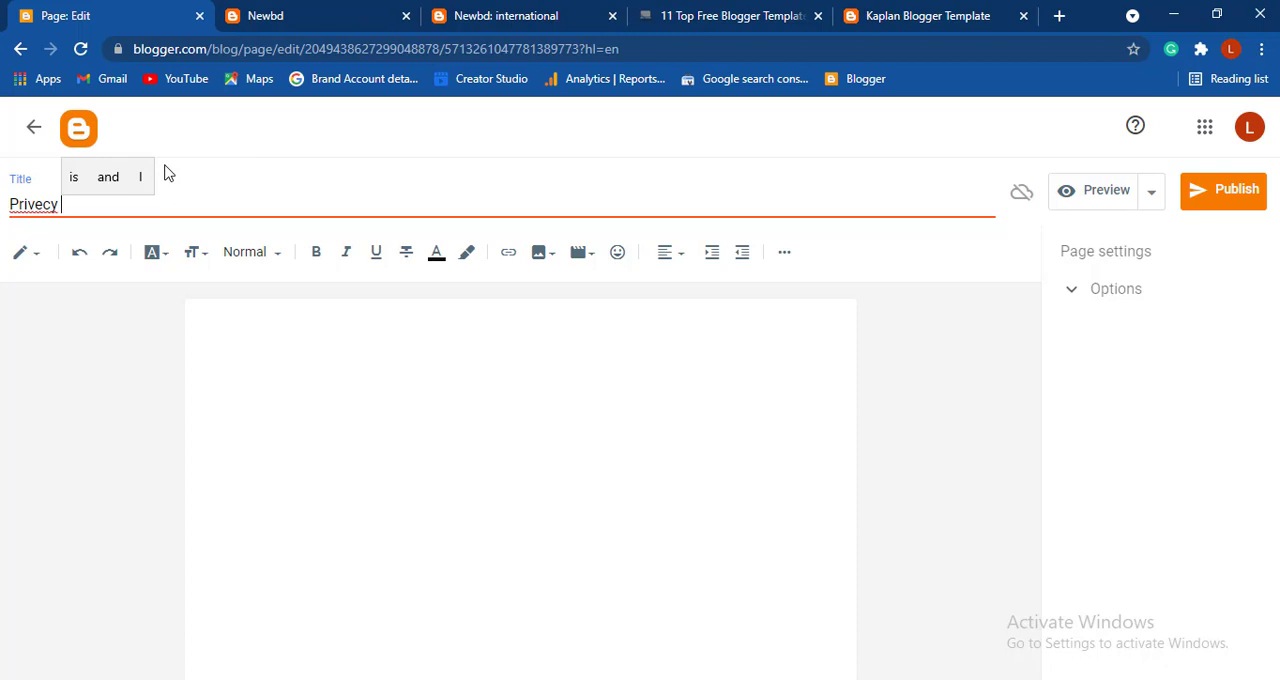
type("Poli")
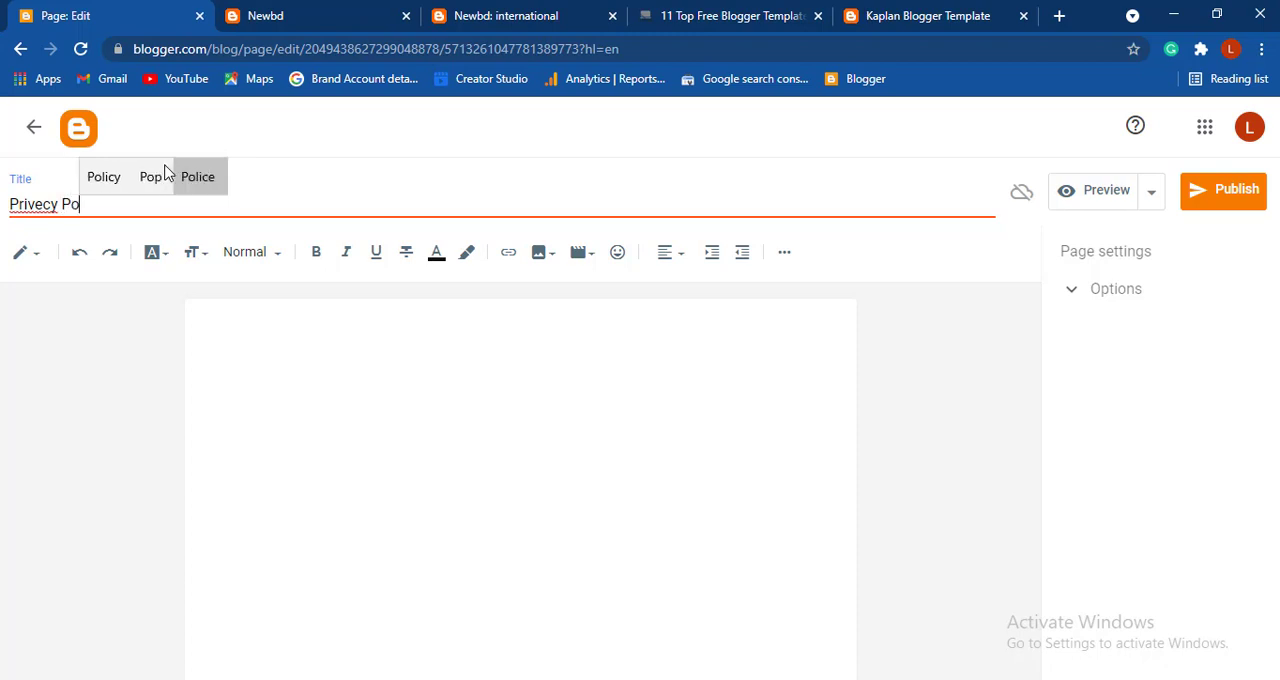
left_click(111, 176)
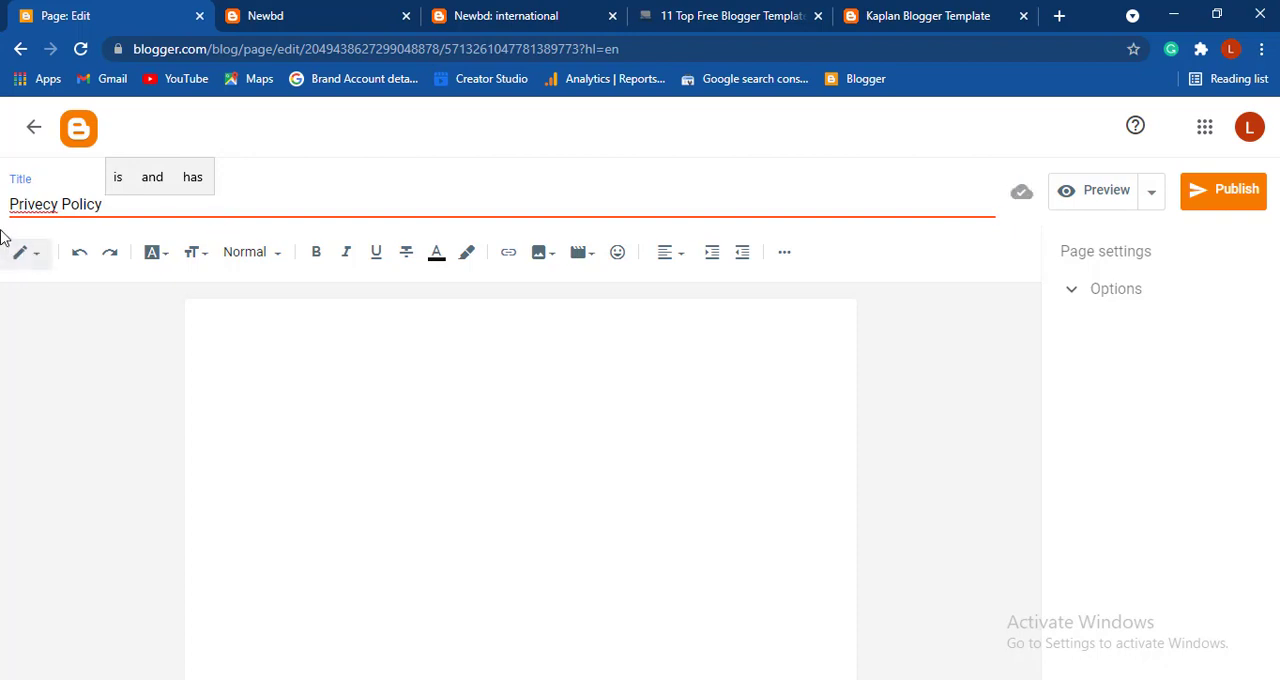
right_click(28, 206)
left_click(55, 223)
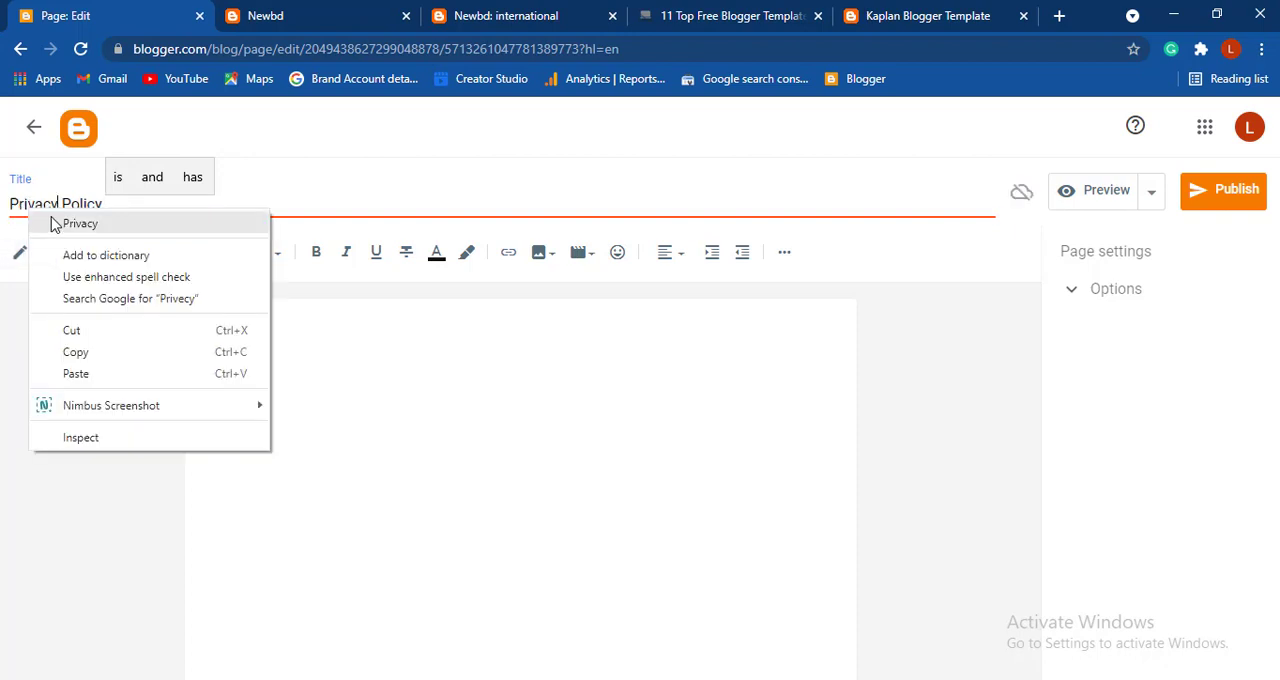
left_click(149, 207)
key("ctrl+a")
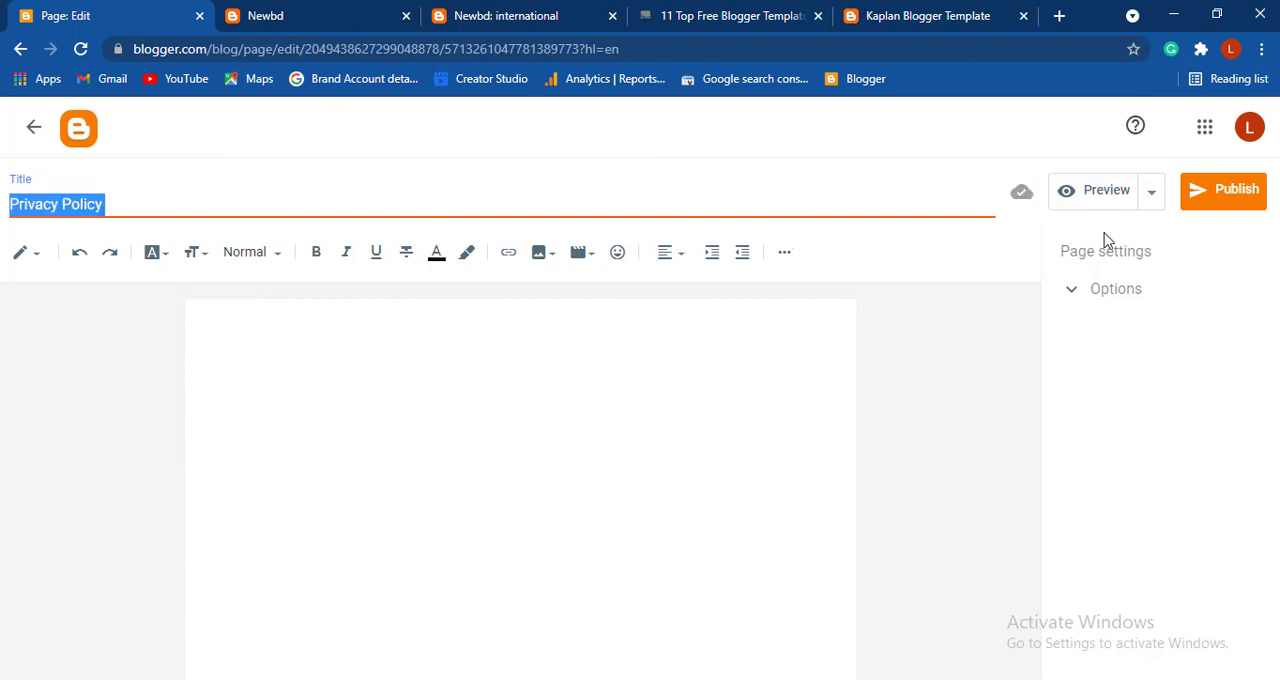
left_click(1214, 200)
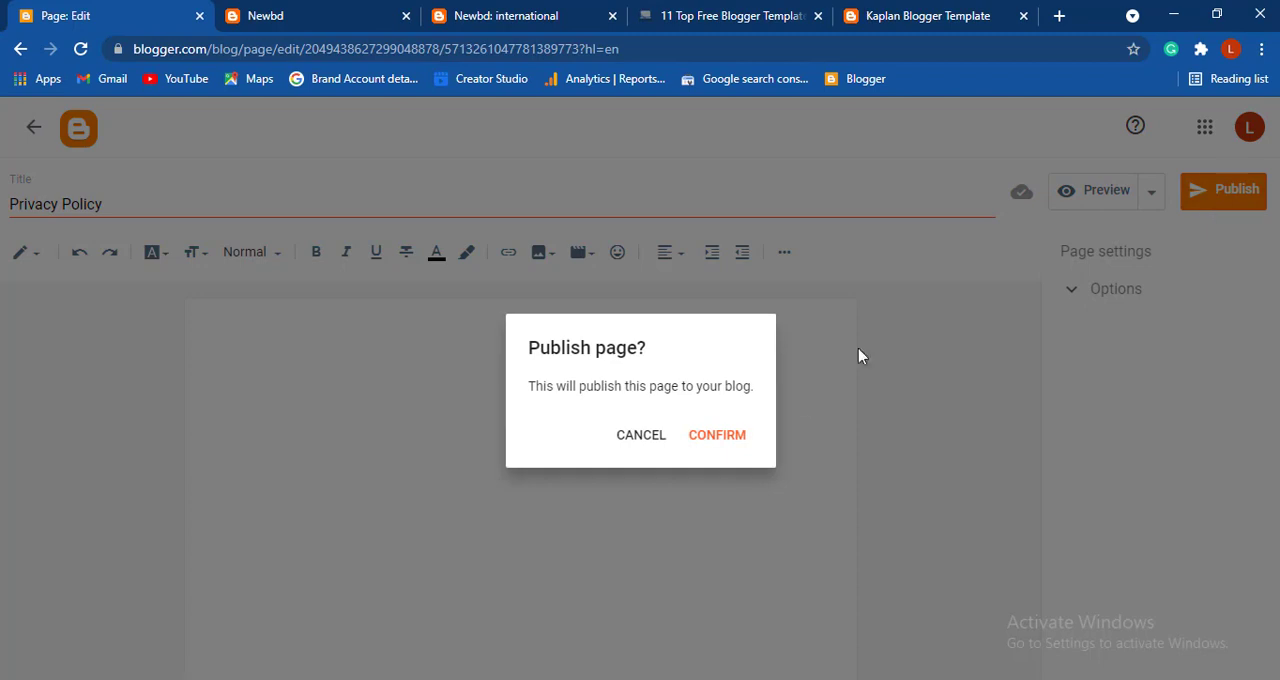
left_click(738, 432)
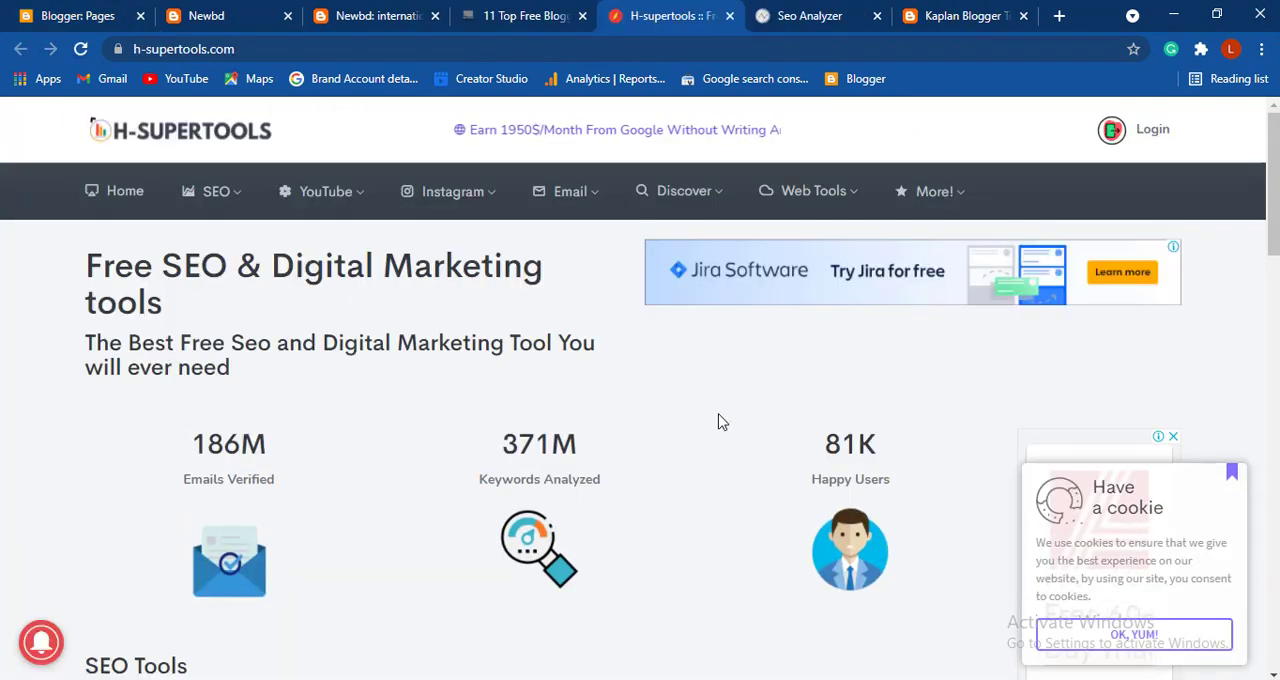
- Open the H-supertools Privacy Policy Generator and enter "BD" as the website name
mouse_move(837, 191)
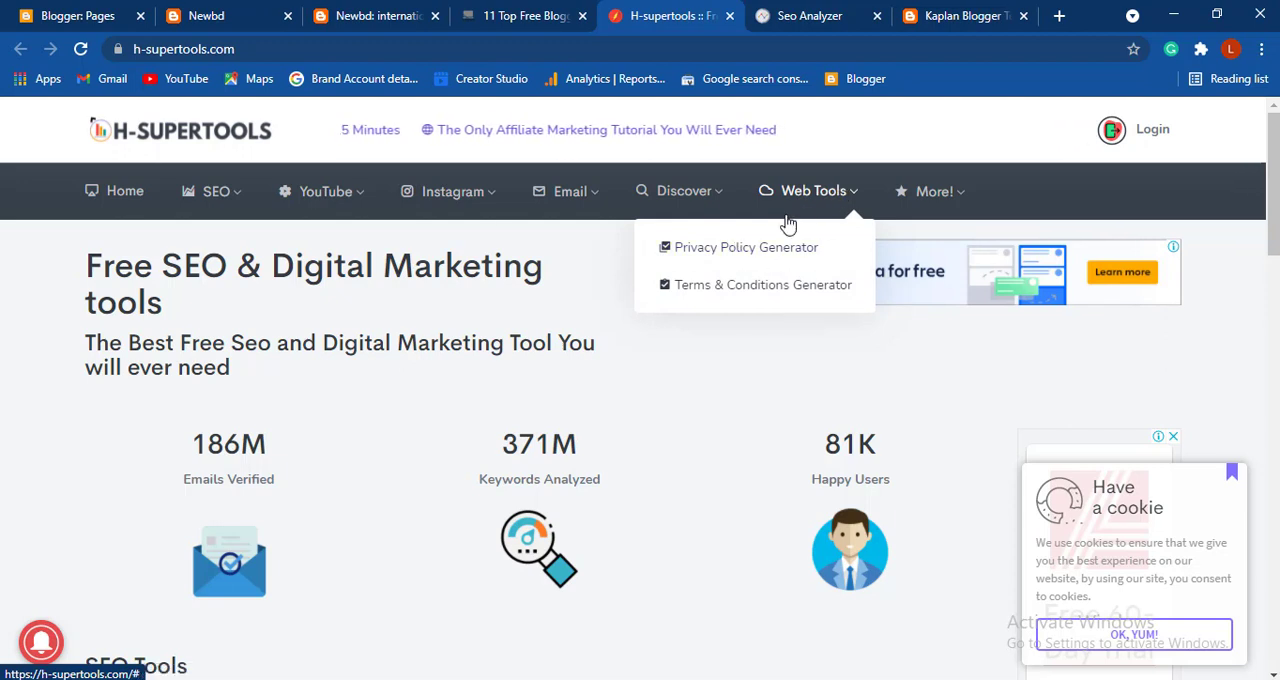
left_click(717, 250)
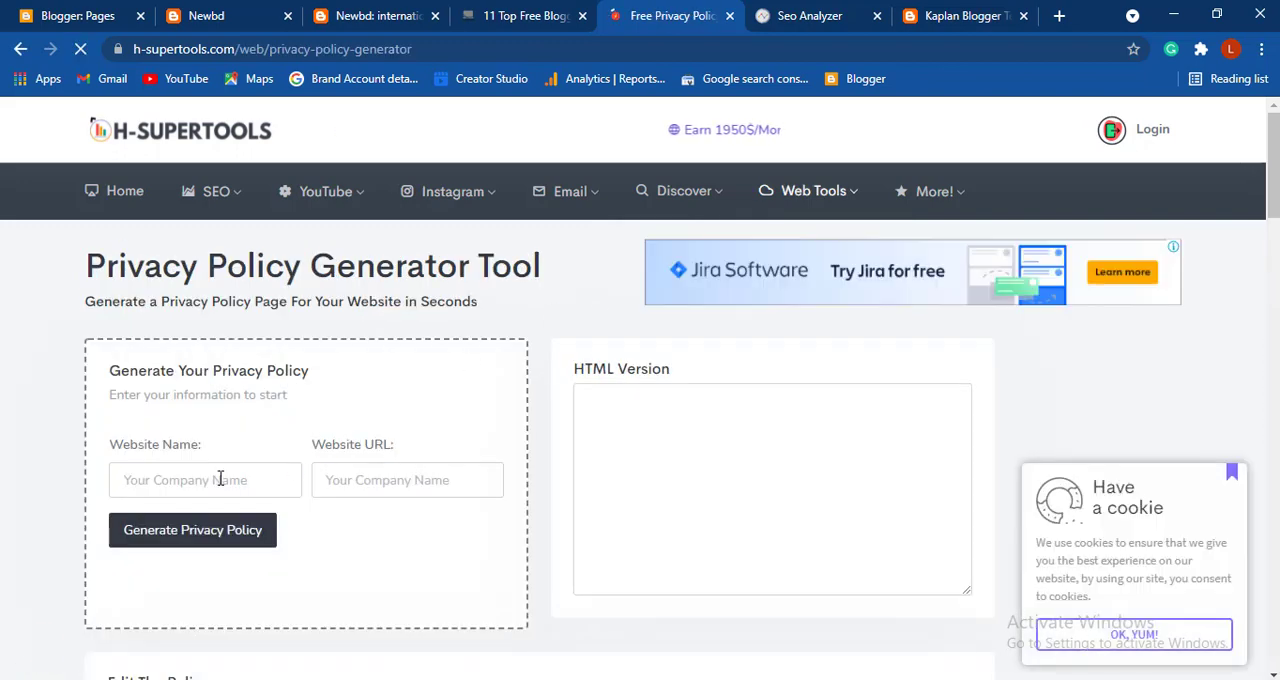
left_click(220, 480)
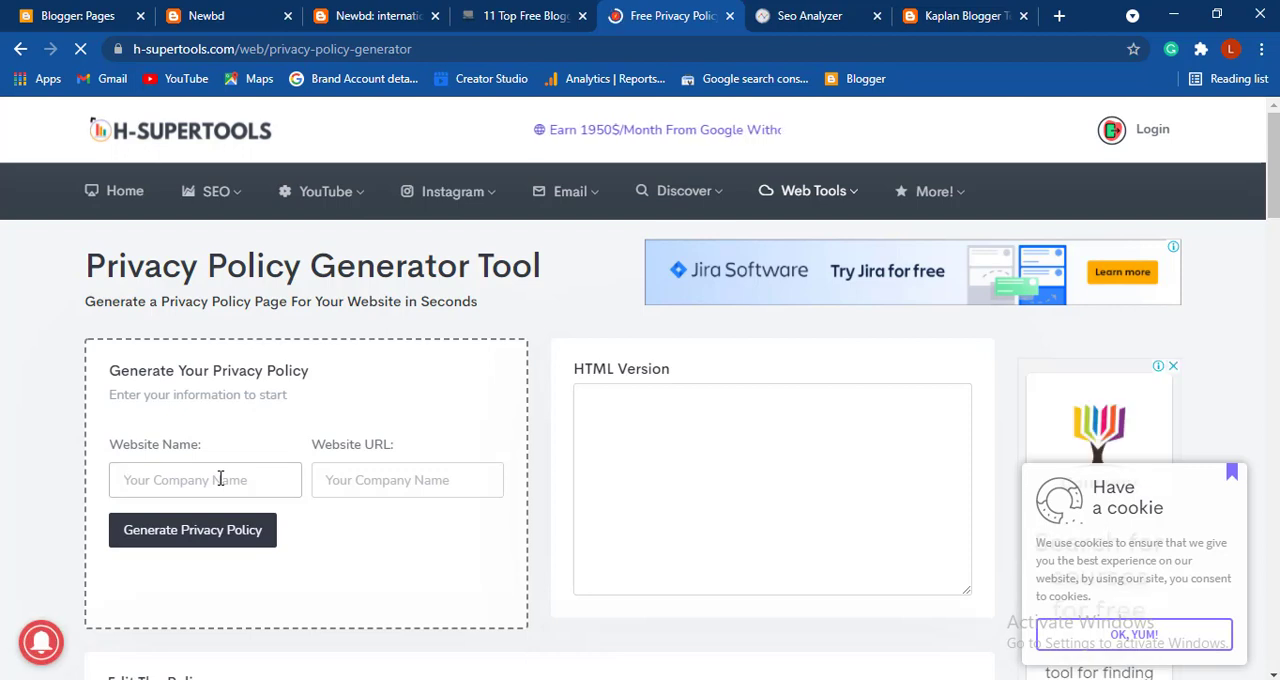
type("bd")
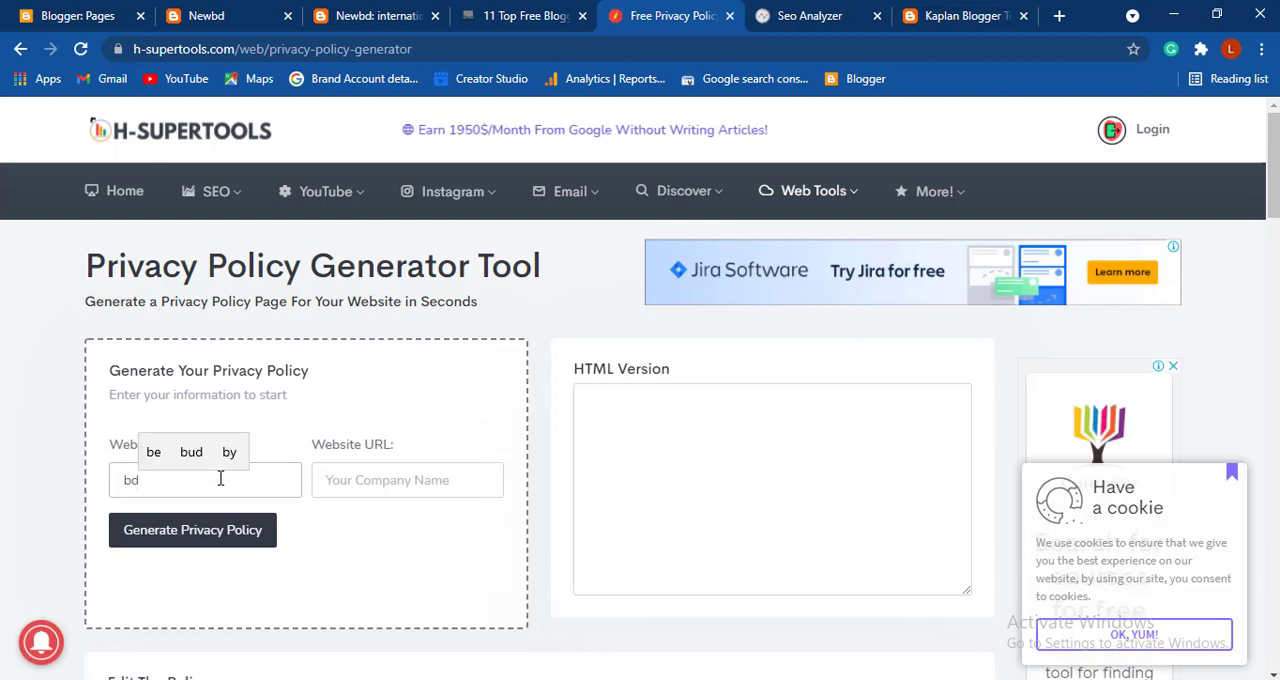
type(" n")
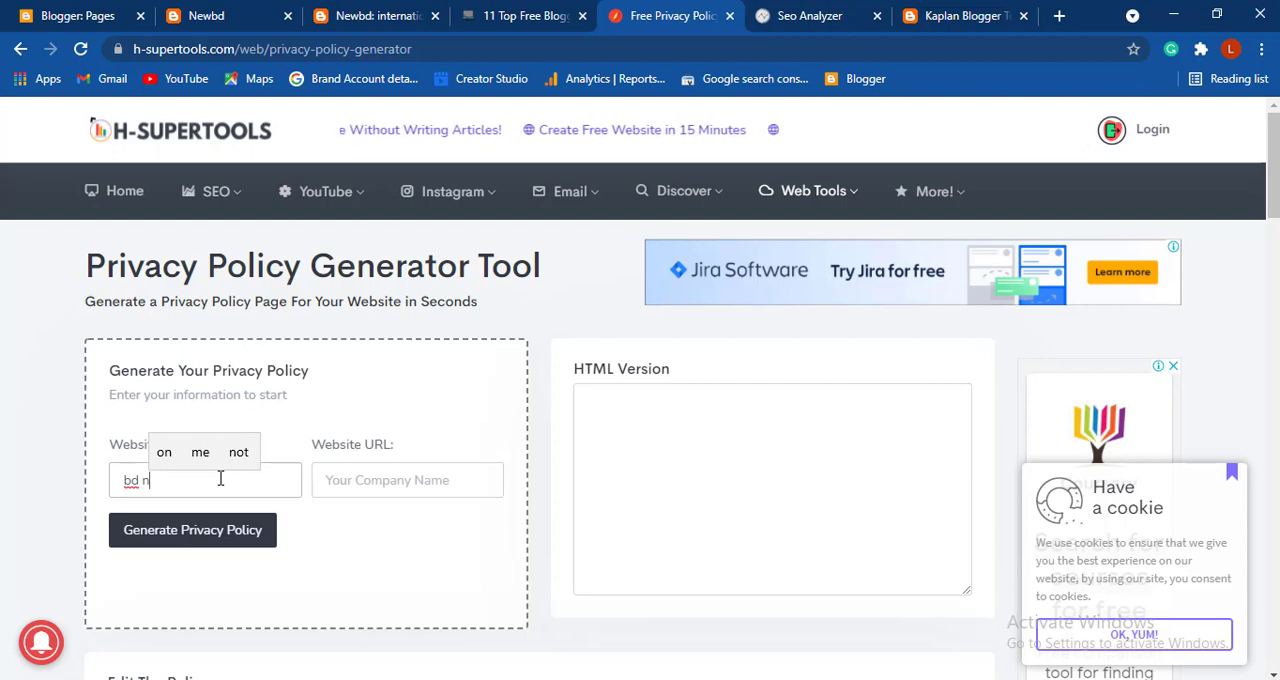
key("BackSpace")
key("BackSpace")
key("BackSpace")
key("BackSpace")
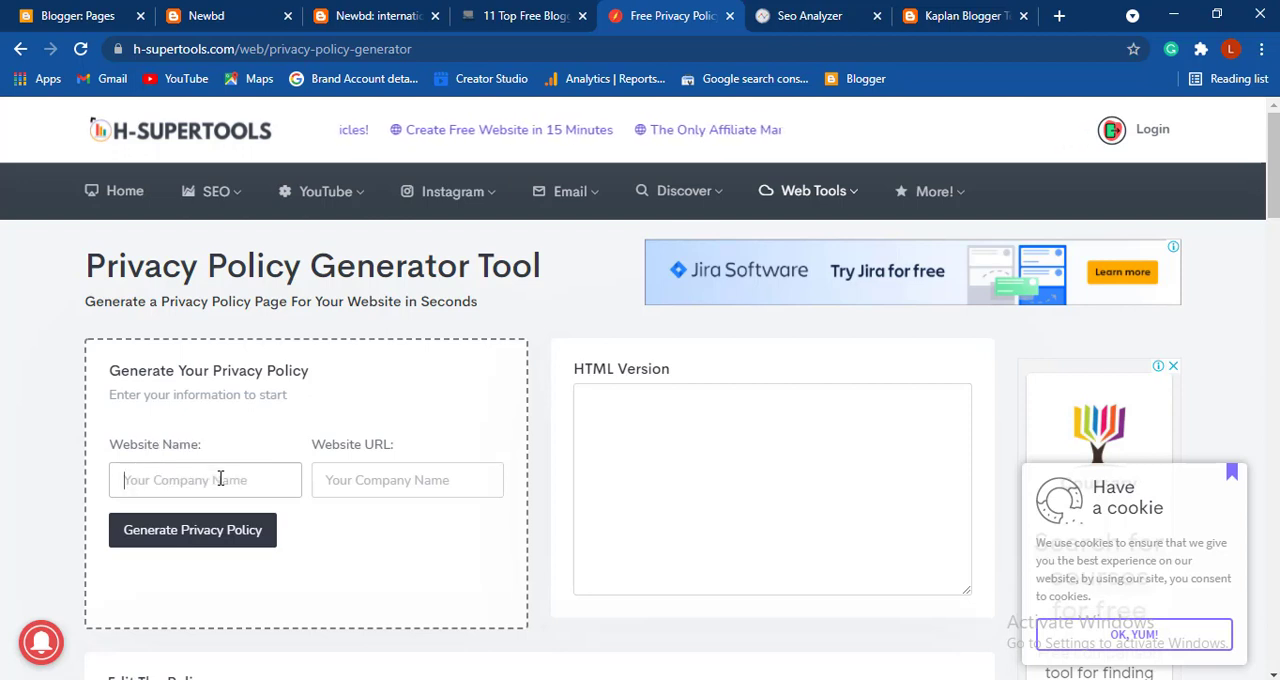
type("BD")
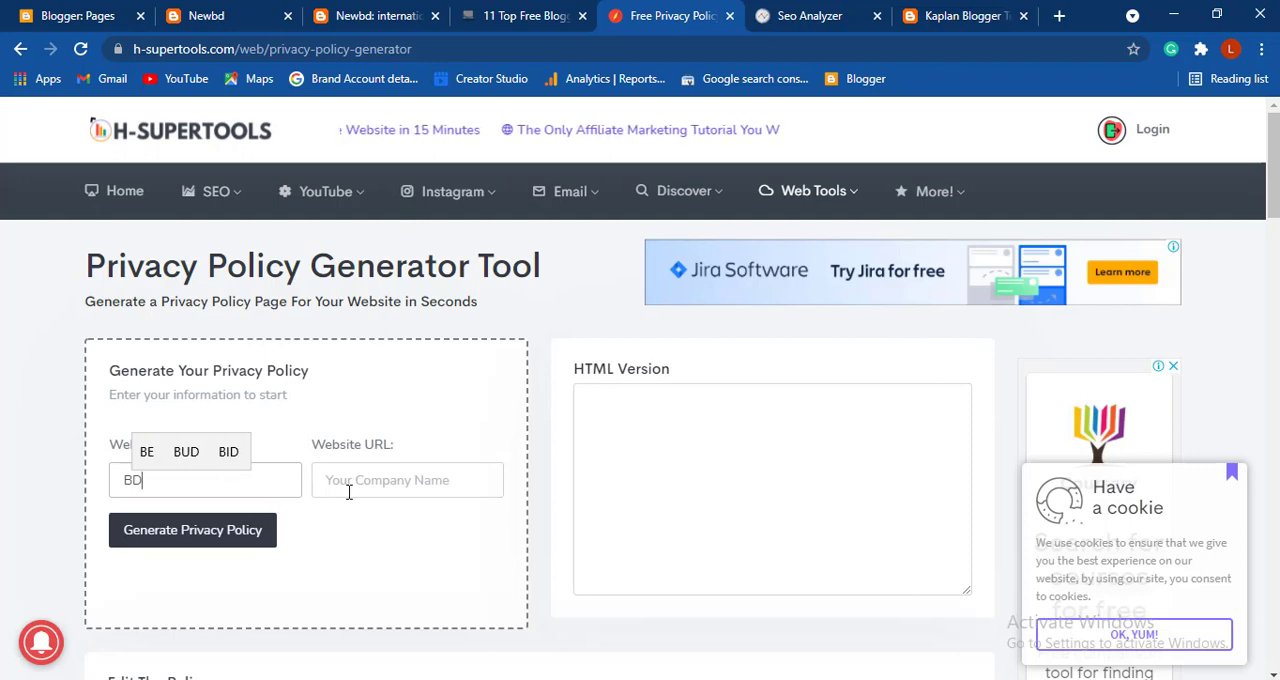
- Copy the live blog's address, newsbd12hours.blogspot.com, into the generator as the website URL and generate the privacy policy
left_click(352, 489)
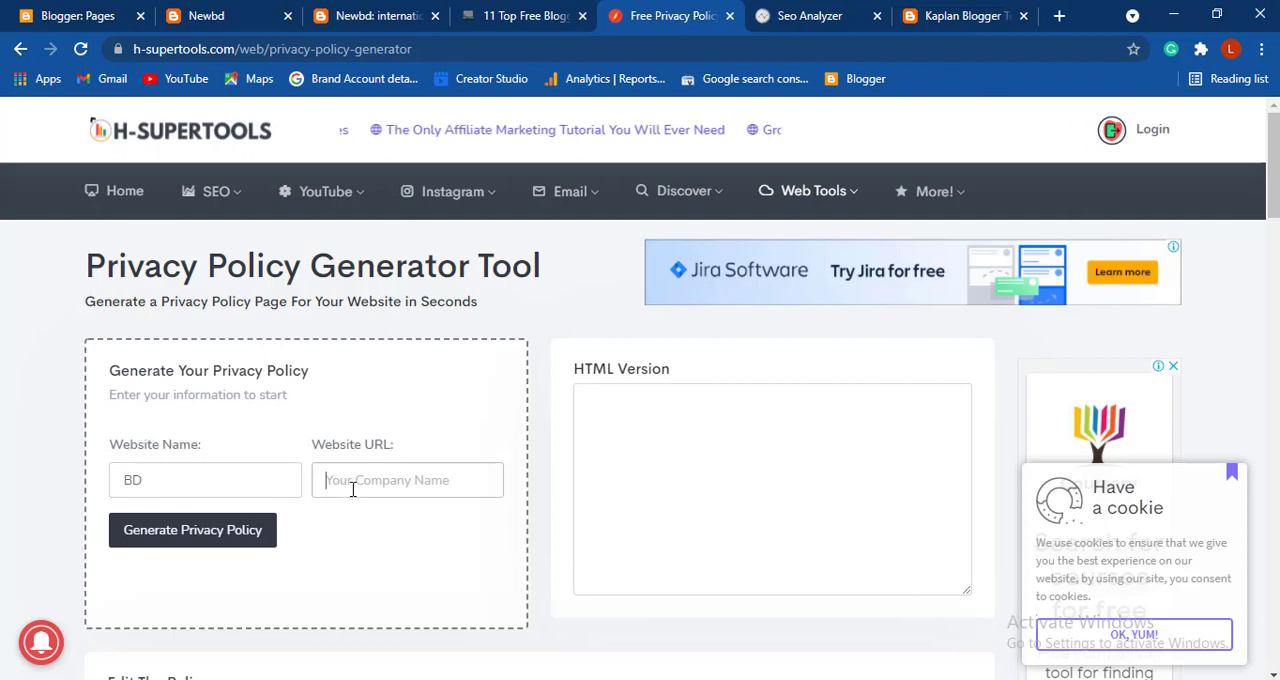
left_click(203, 15)
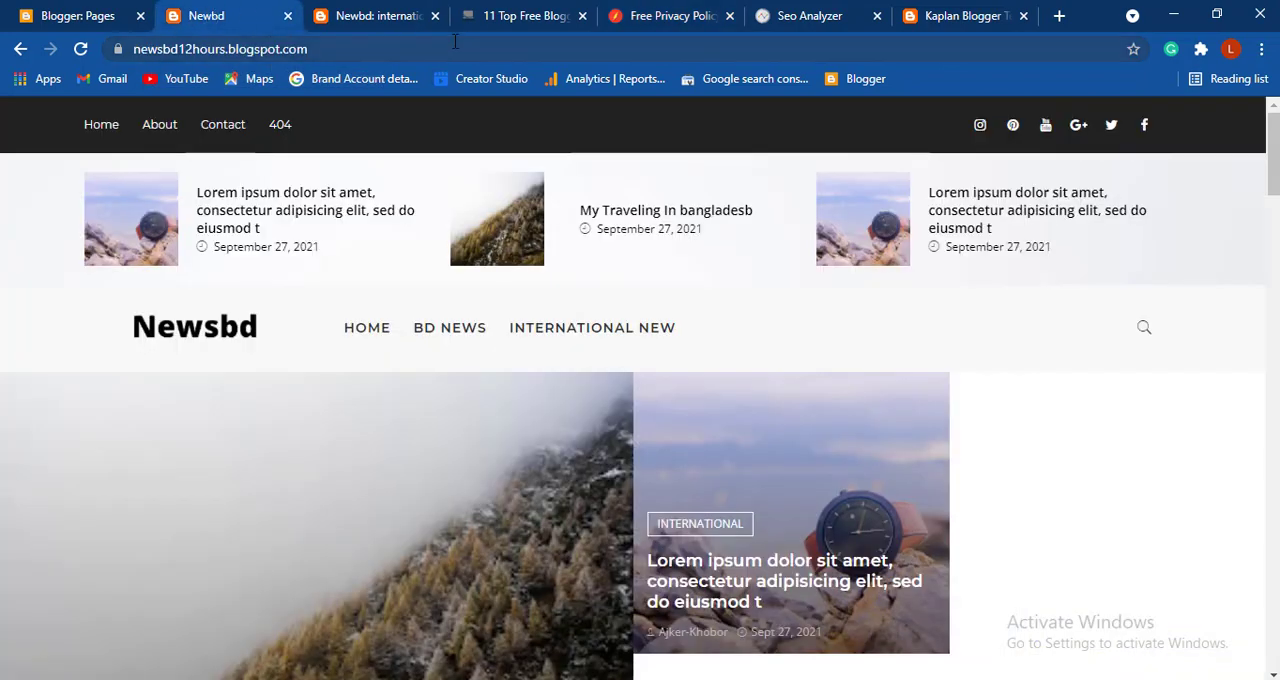
left_click(438, 46)
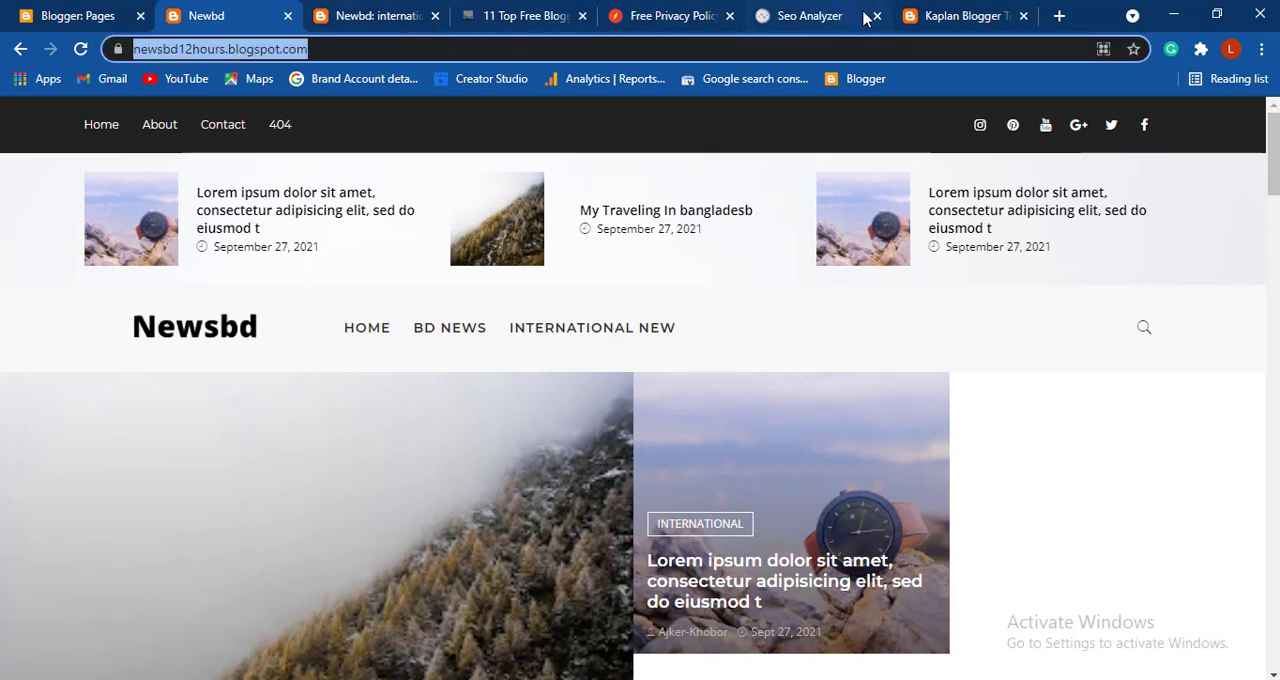
left_click(655, 12)
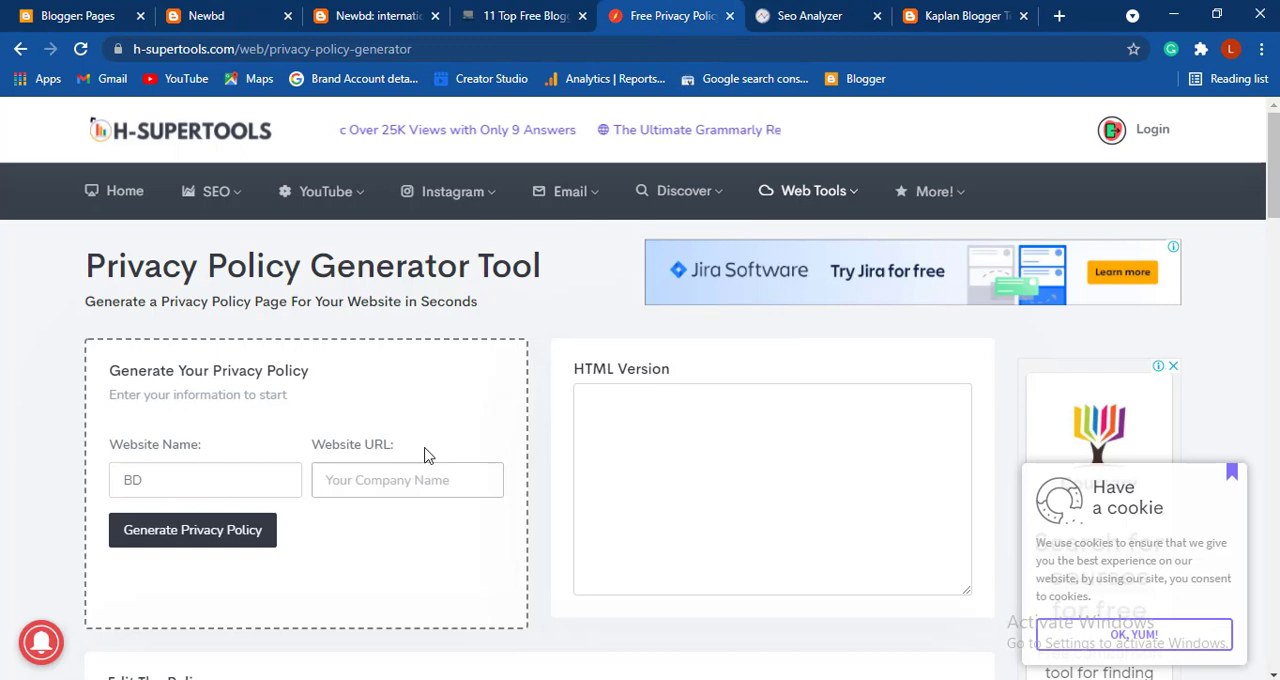
left_click(397, 479)
key("ctrl+v")
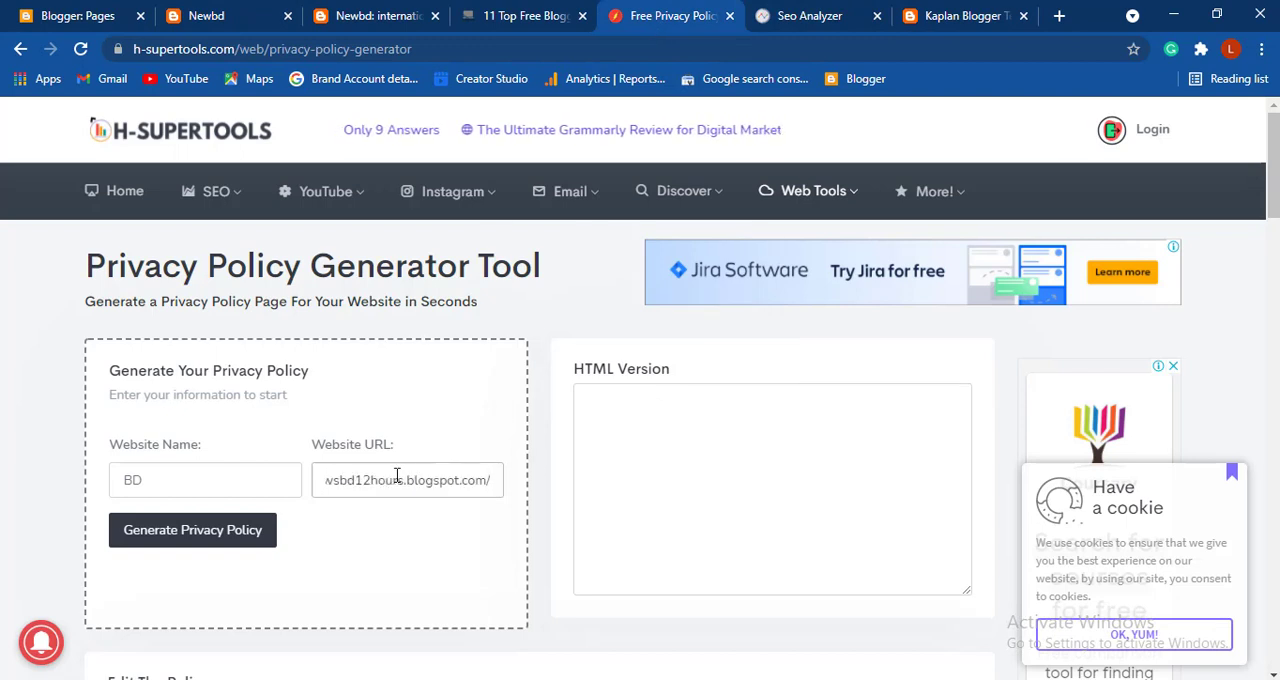
left_click(203, 533)
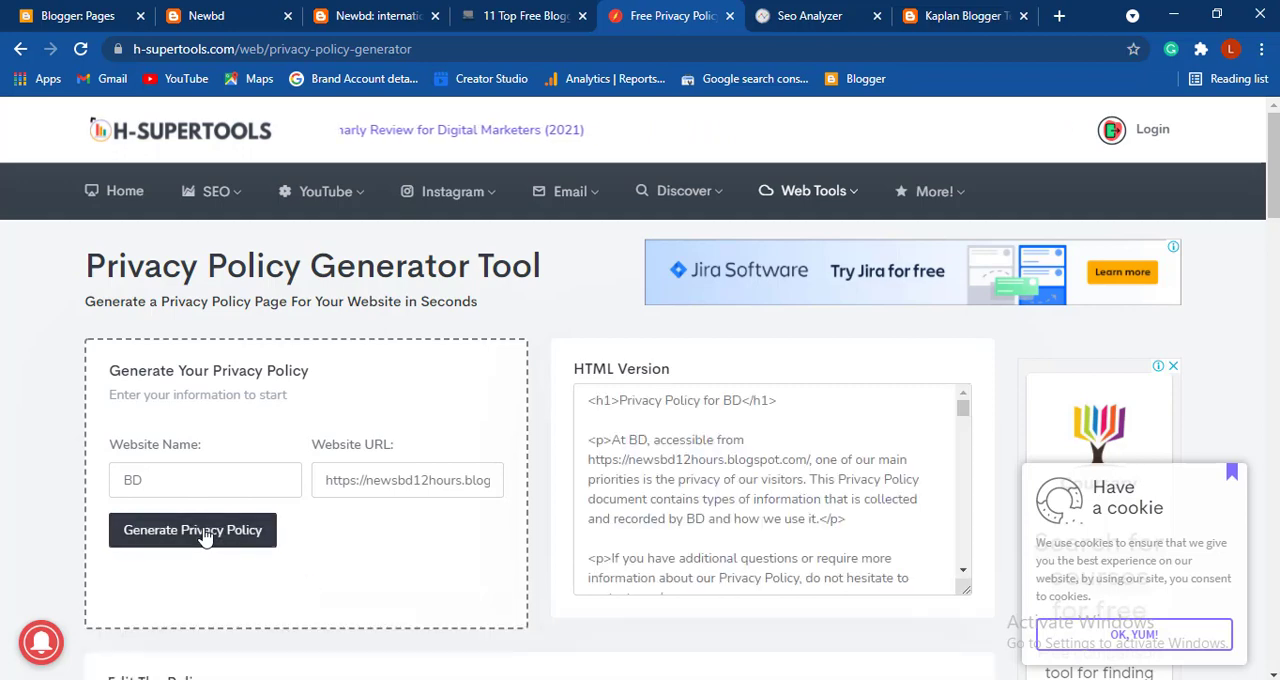
- Look through the generated policy and copy its entire formatted text from the Edit The Policy editor
scroll(736, 479, "down", 5)
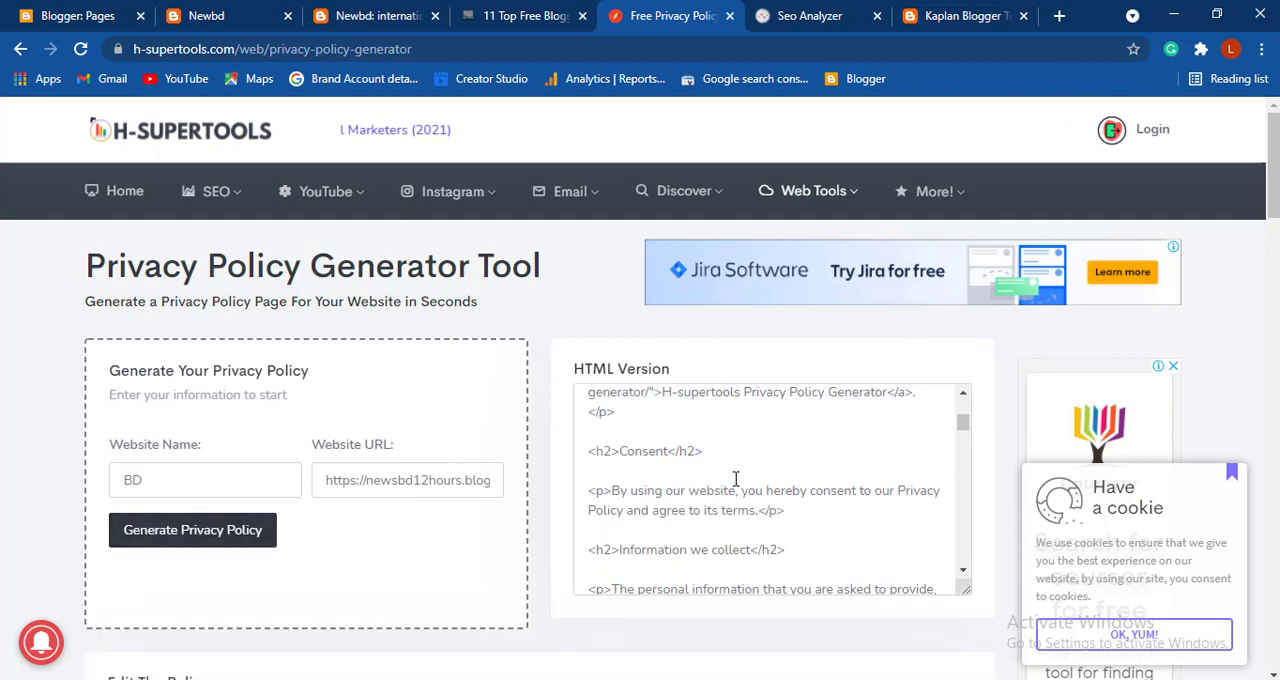
scroll(736, 479, "down", 3)
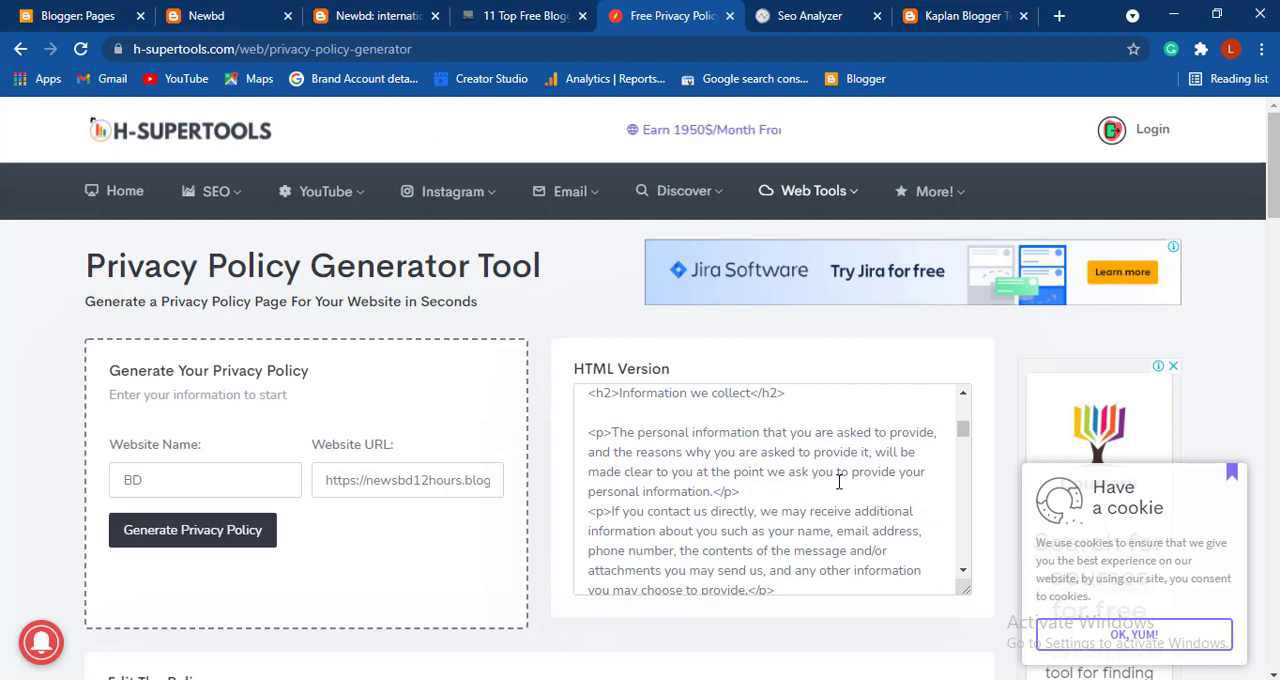
left_click_drag(838, 481, 840, 352)
scroll(531, 566, "down", 10)
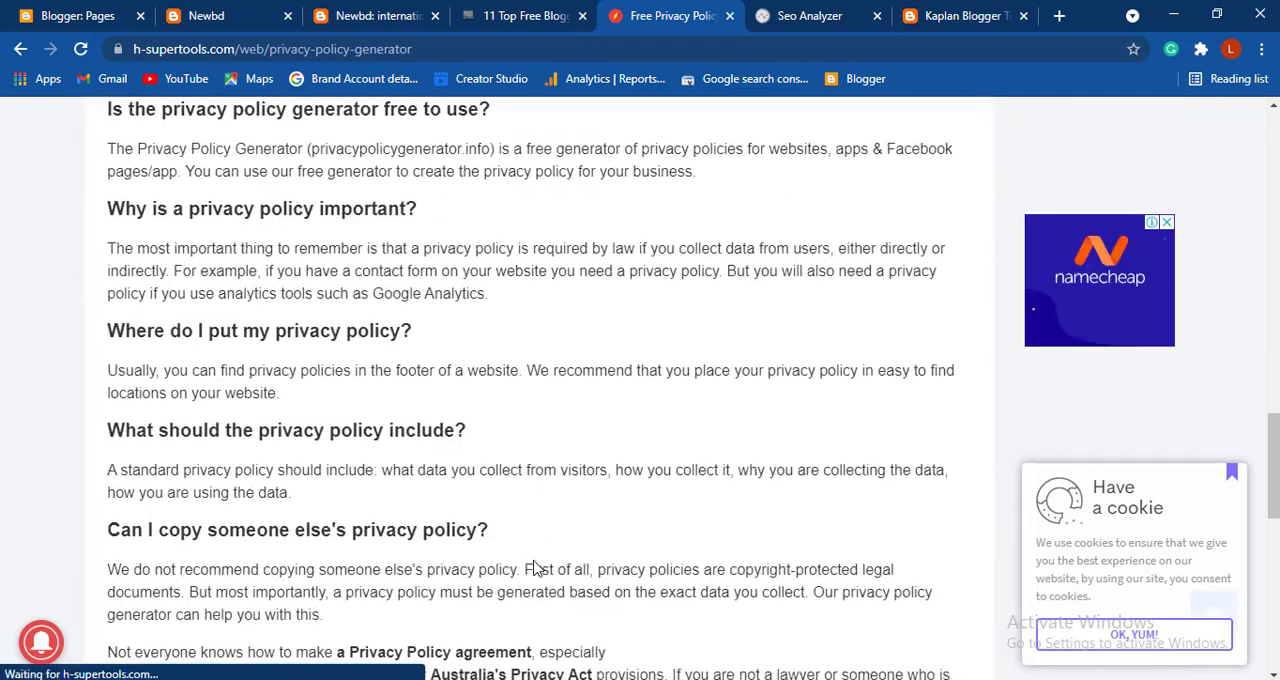
scroll(533, 568, "up", 6)
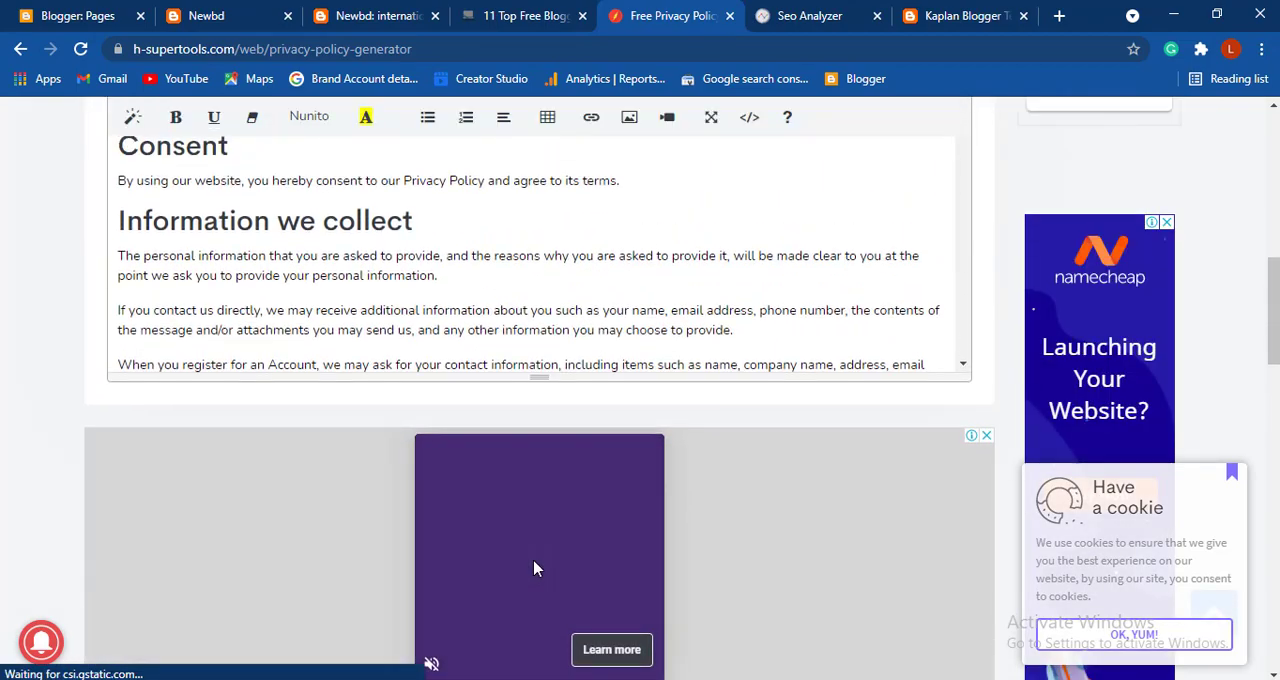
scroll(533, 568, "up", 3)
left_click(590, 478)
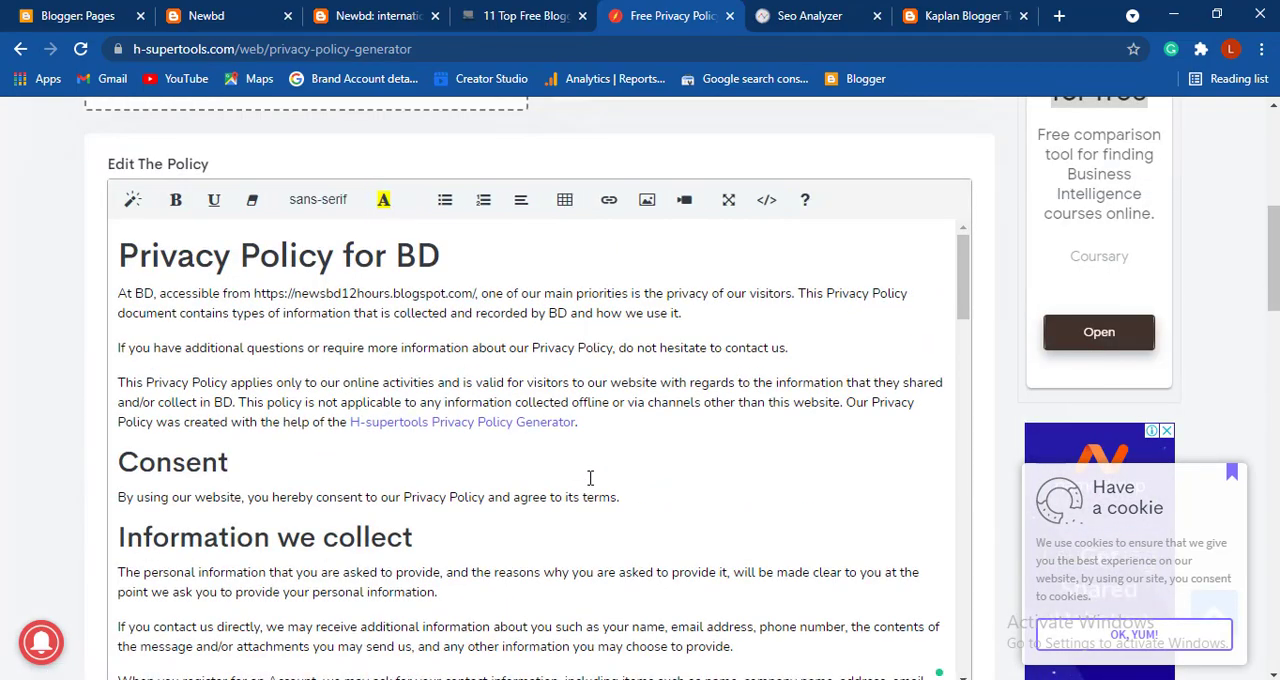
key("ctrl+a")
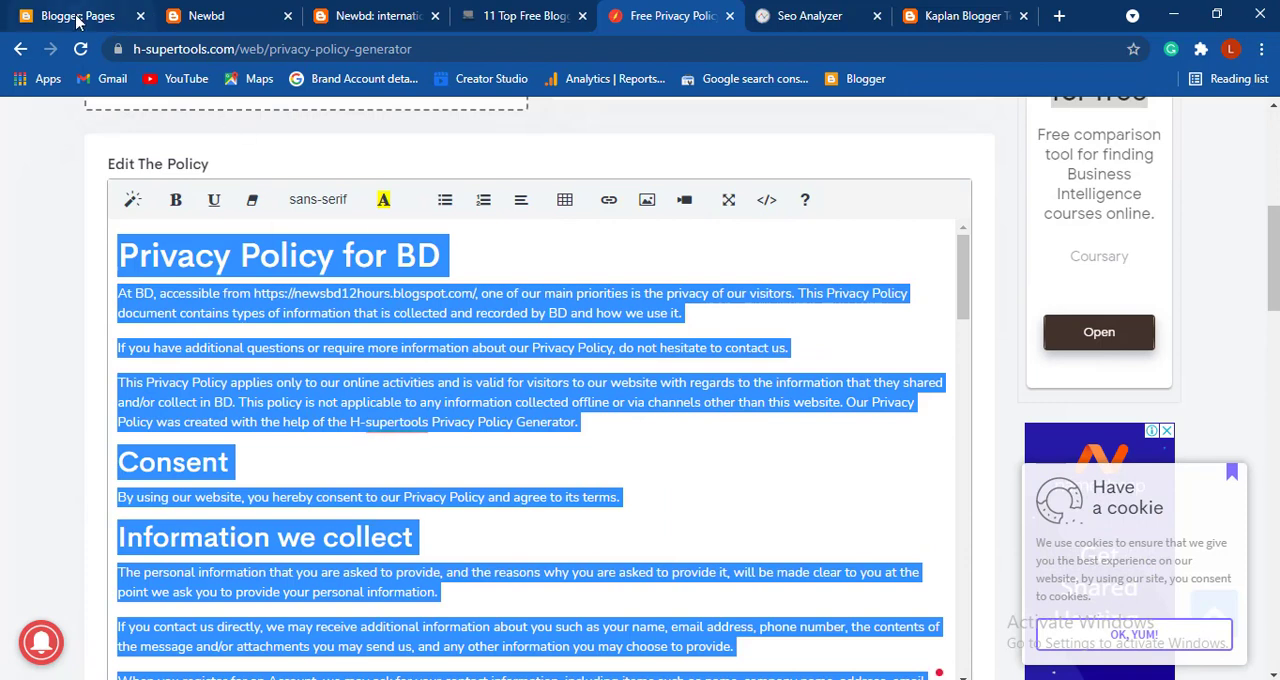
- In Blogger, paste the generated policy text into the body of the Privacy Policy page and update the page
left_click(40, 18)
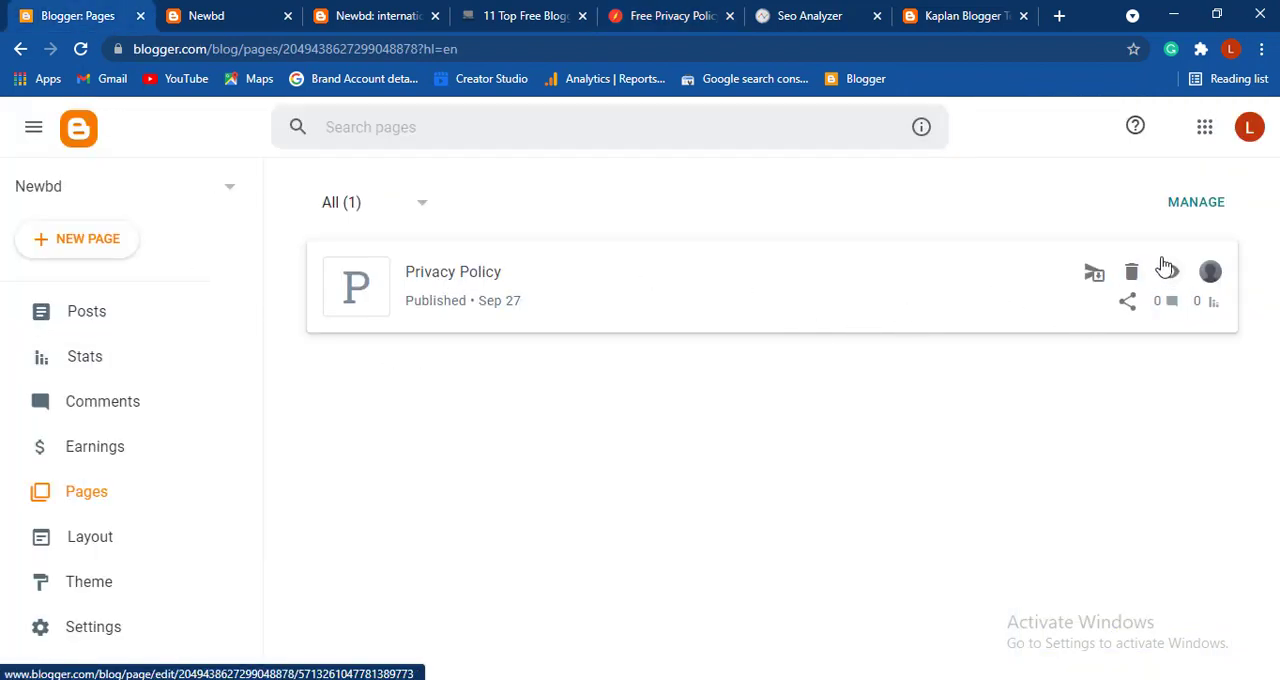
left_click(574, 271)
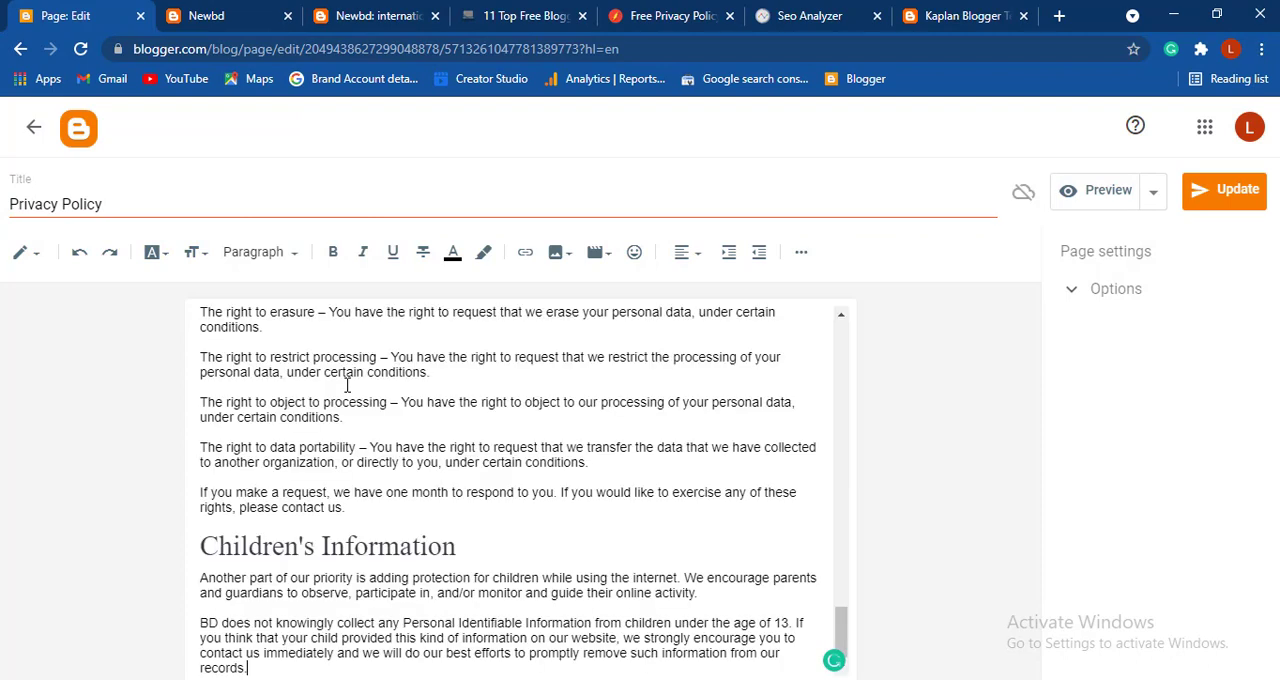
left_click(1222, 197)
left_click(79, 128)
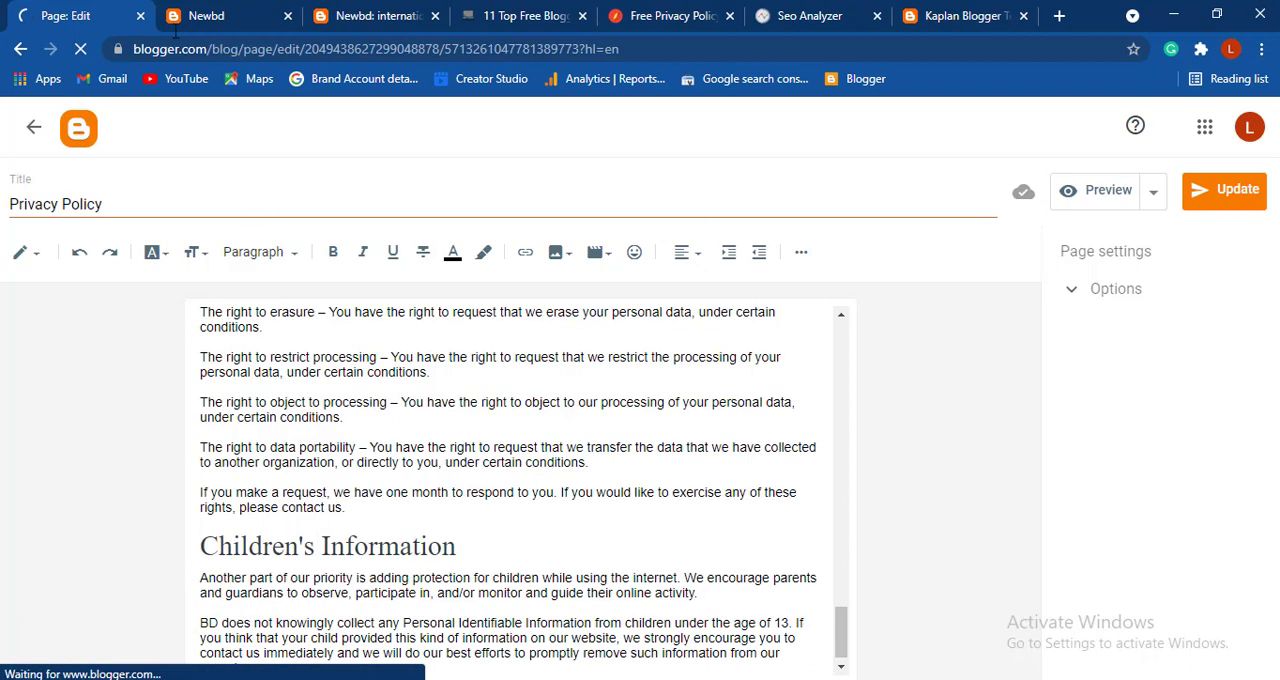
- Reload the live Newbd home page to check the blog after the page update
left_click(222, 28)
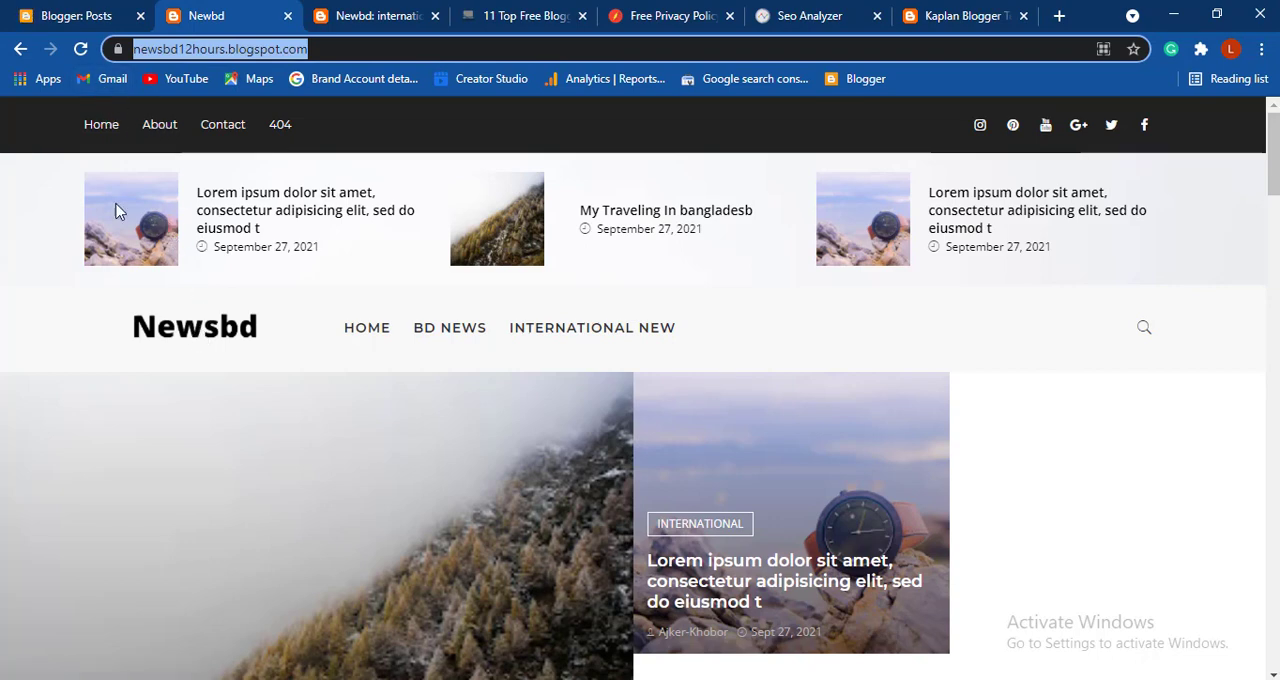
left_click(81, 58)
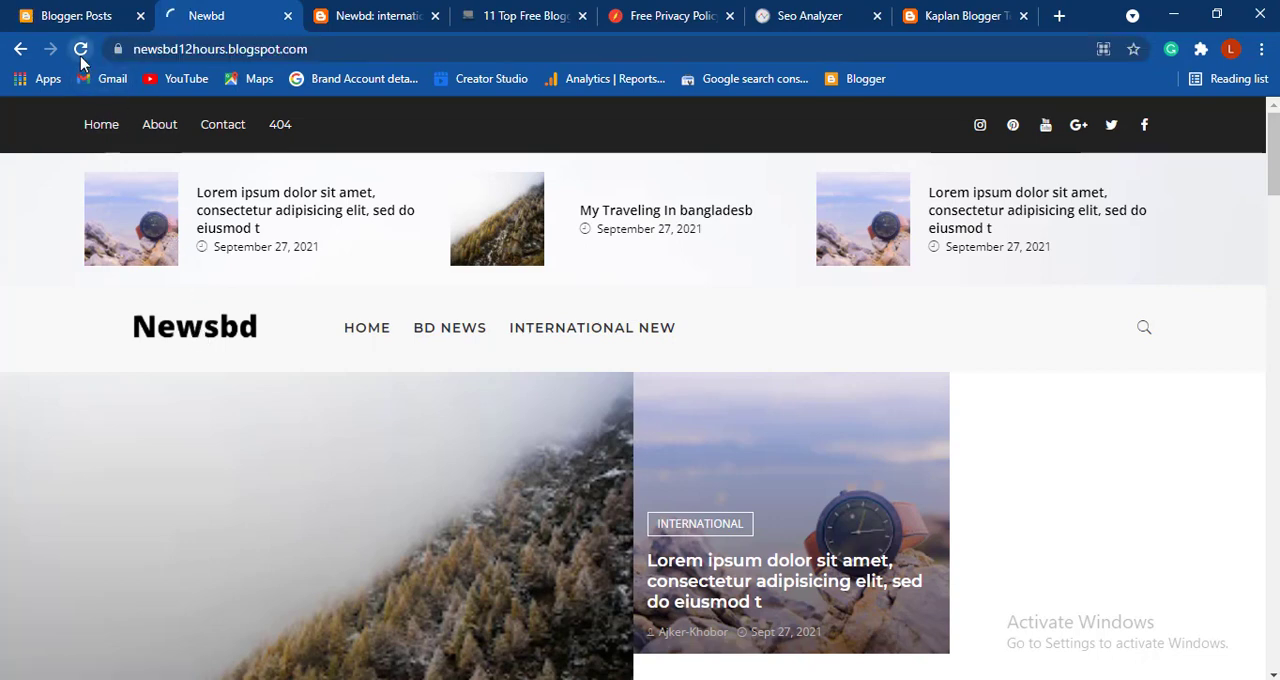
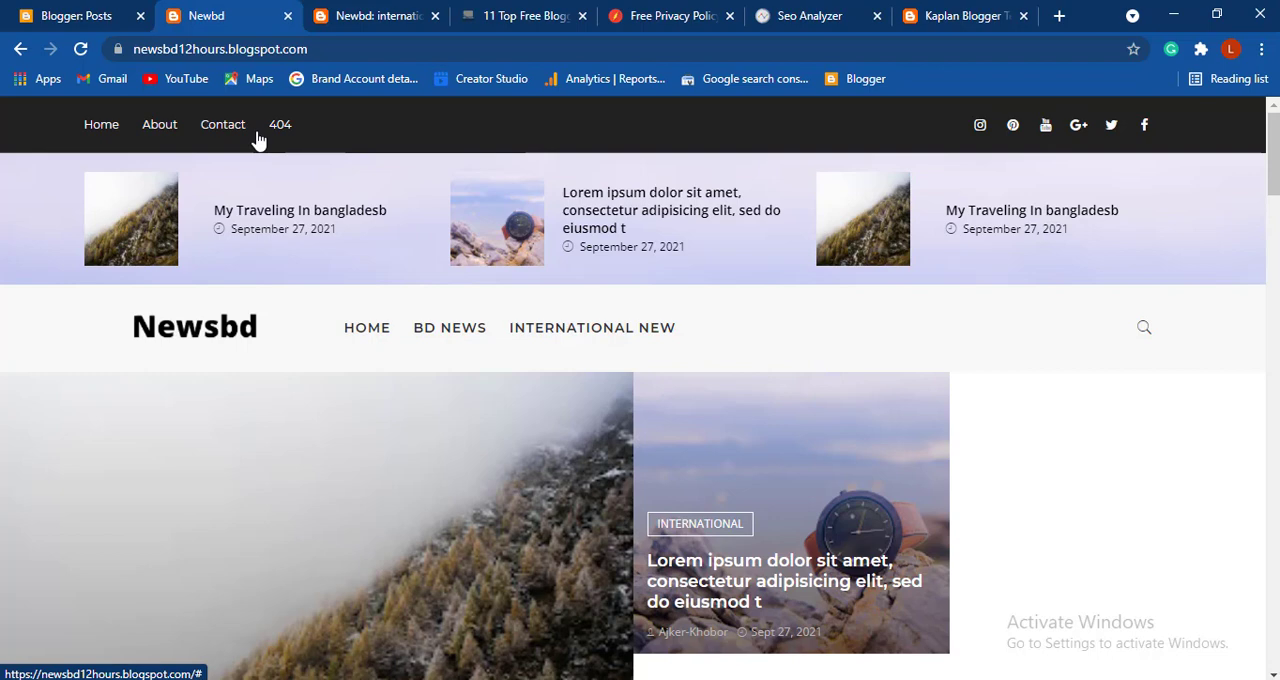
- In the Blogger layout, open the Top Navigation Menu link list and clear the site name of the 404 item
left_click(70, 15)
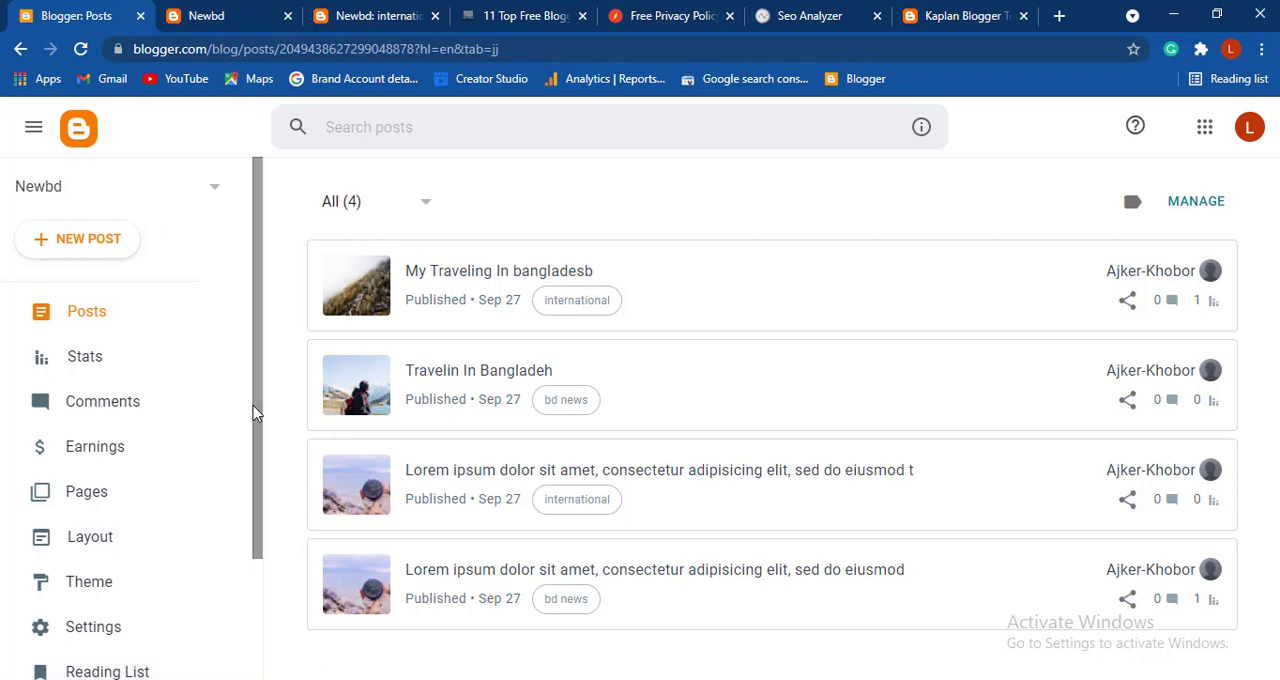
left_click(102, 548)
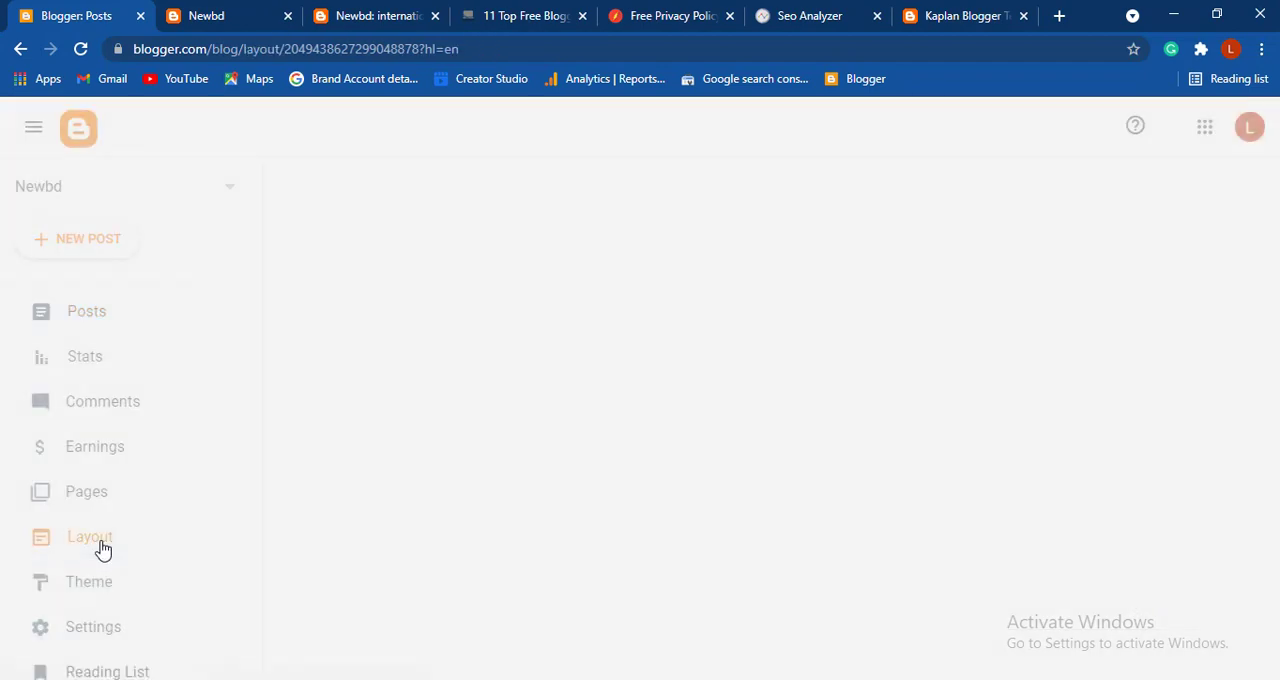
scroll(677, 508, "down", 5)
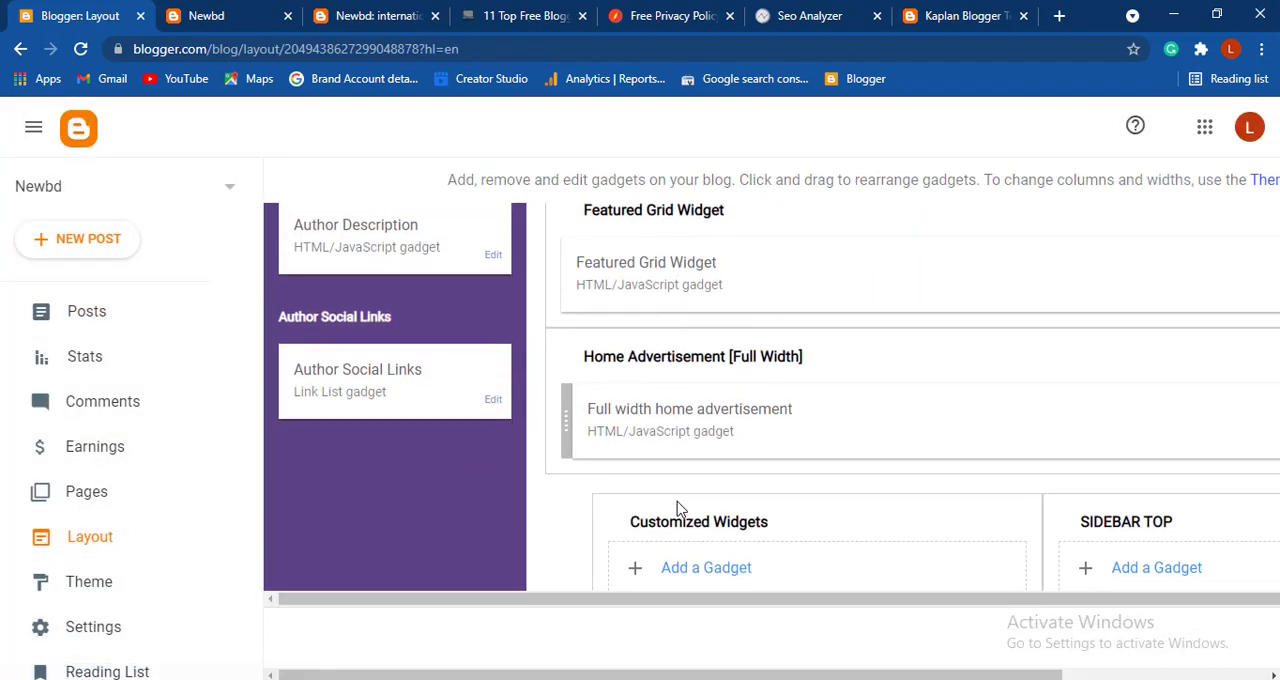
scroll(677, 508, "up", 4)
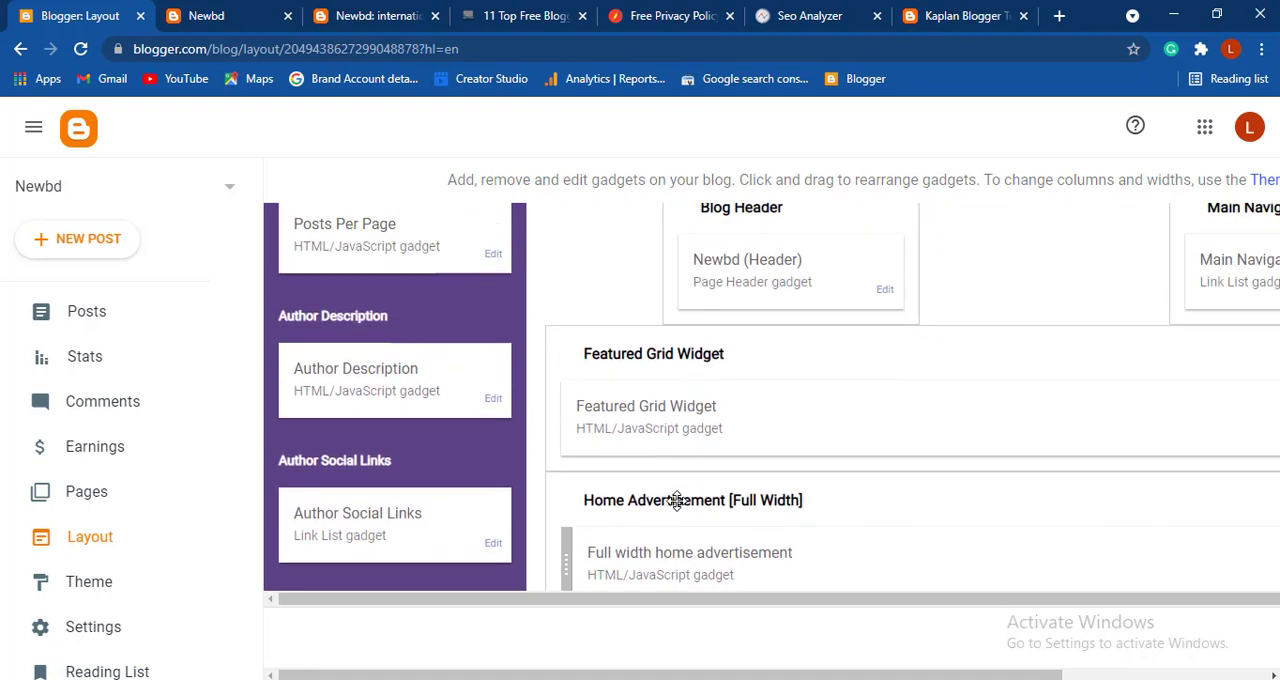
scroll(677, 500, "up", 3)
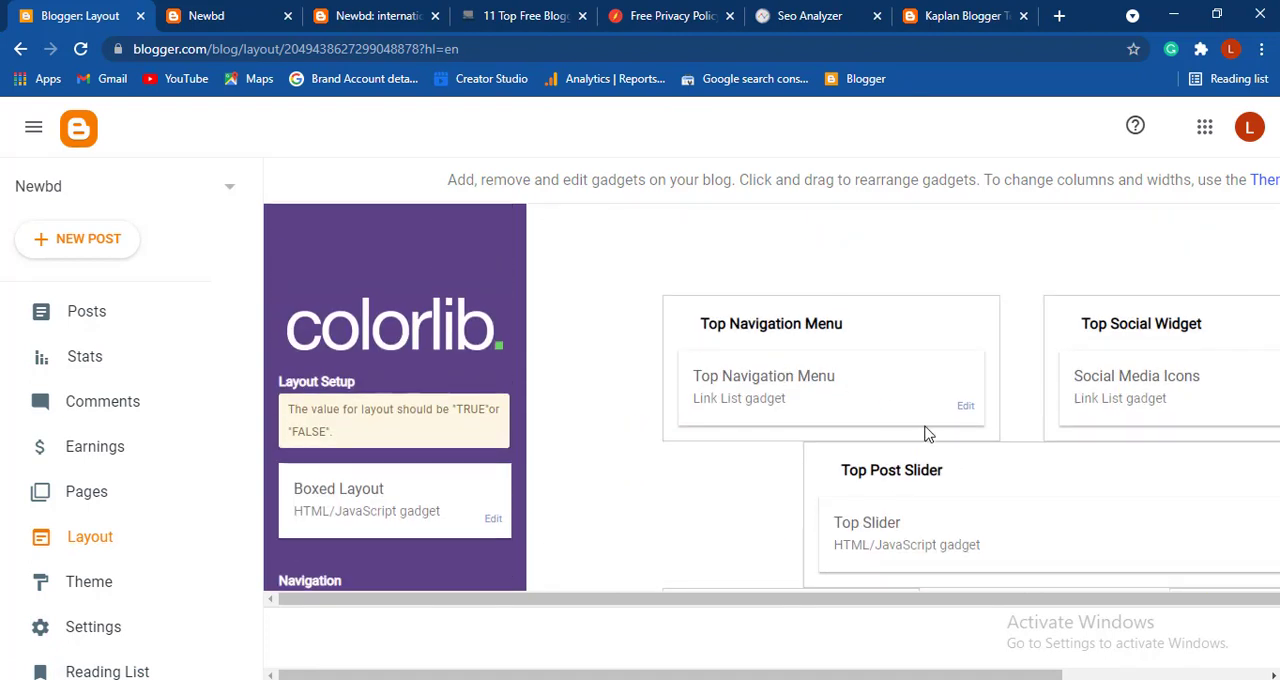
left_click(966, 410)
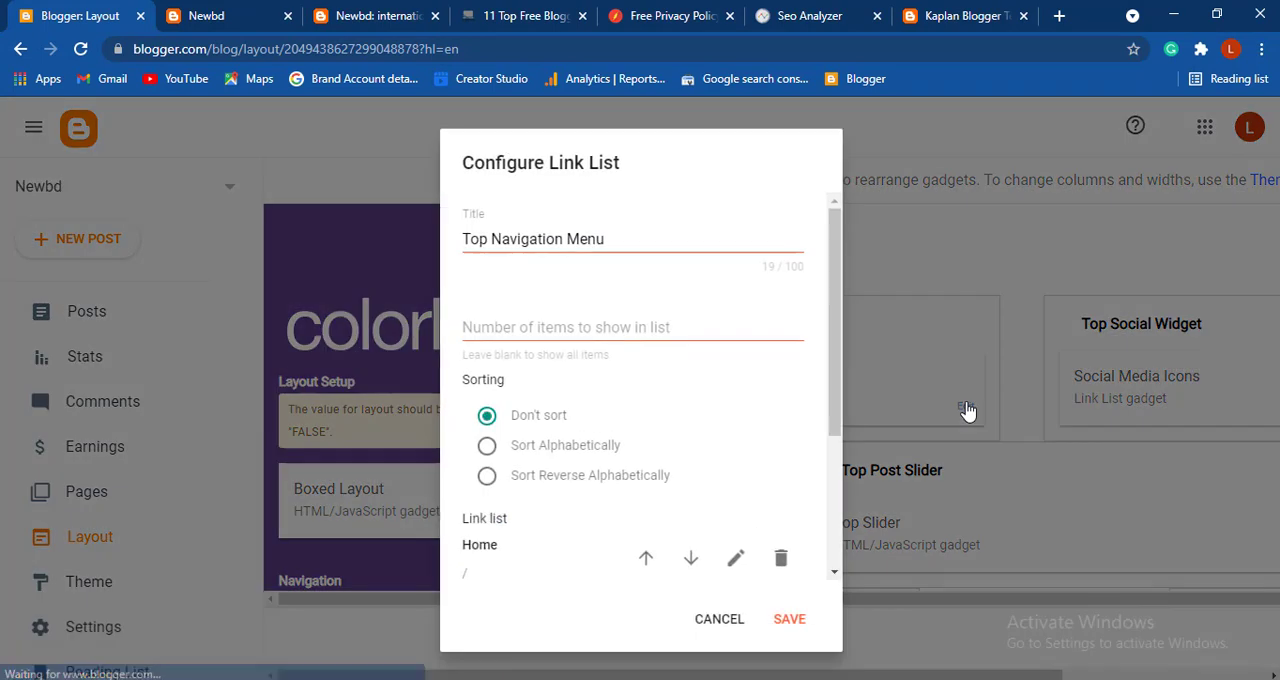
scroll(649, 420, "down", 3)
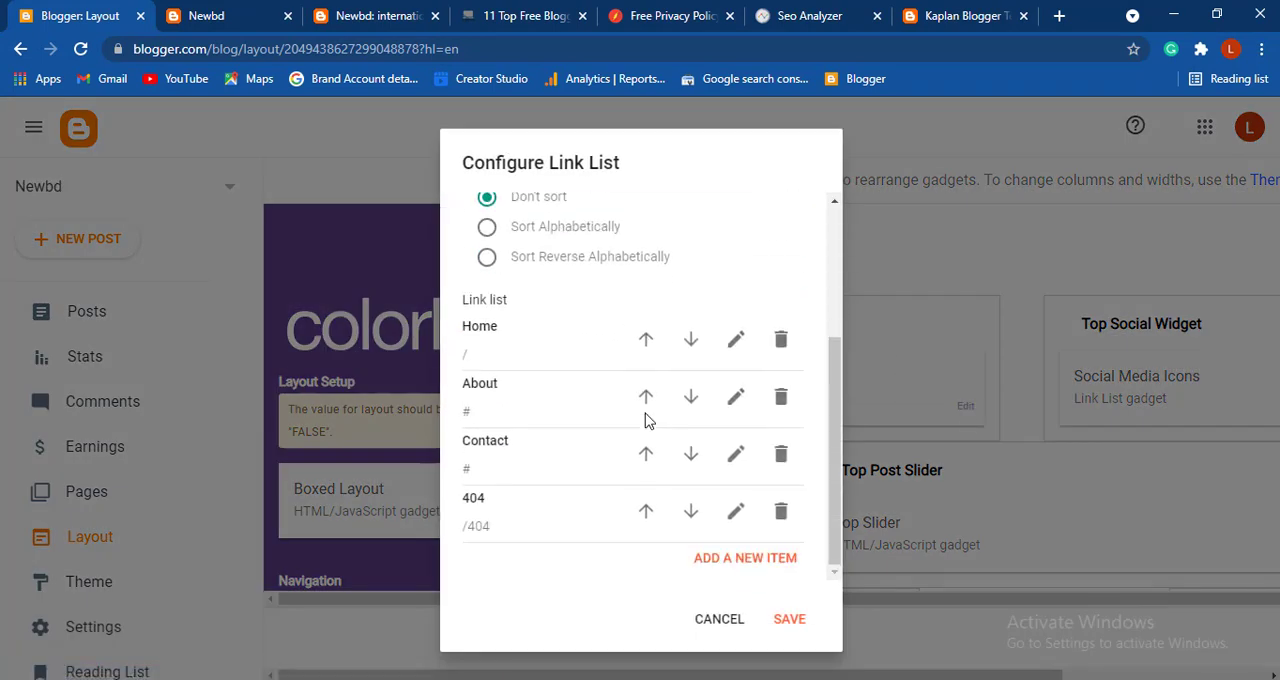
left_click(736, 511)
left_click(586, 539)
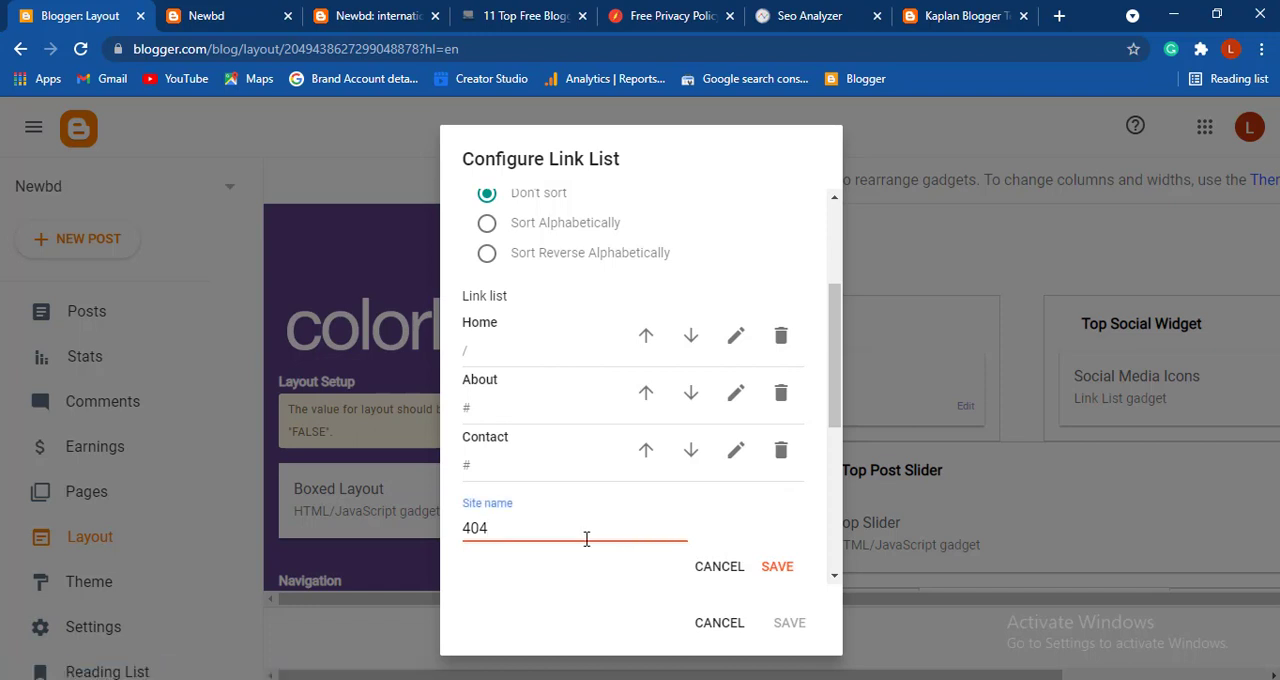
key("BackSpace")
type("P")
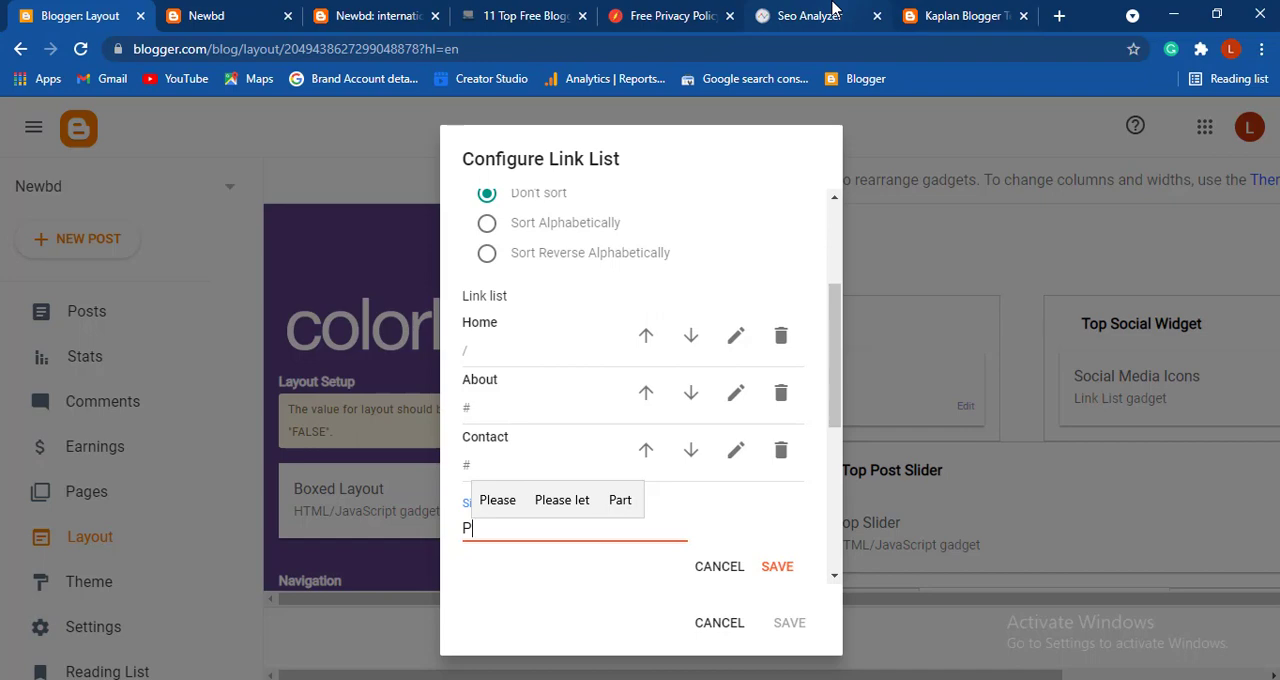
- Switch to the privacy policy generator and copy the words "Privacy Policy" from the policy's main heading
left_click(672, 16)
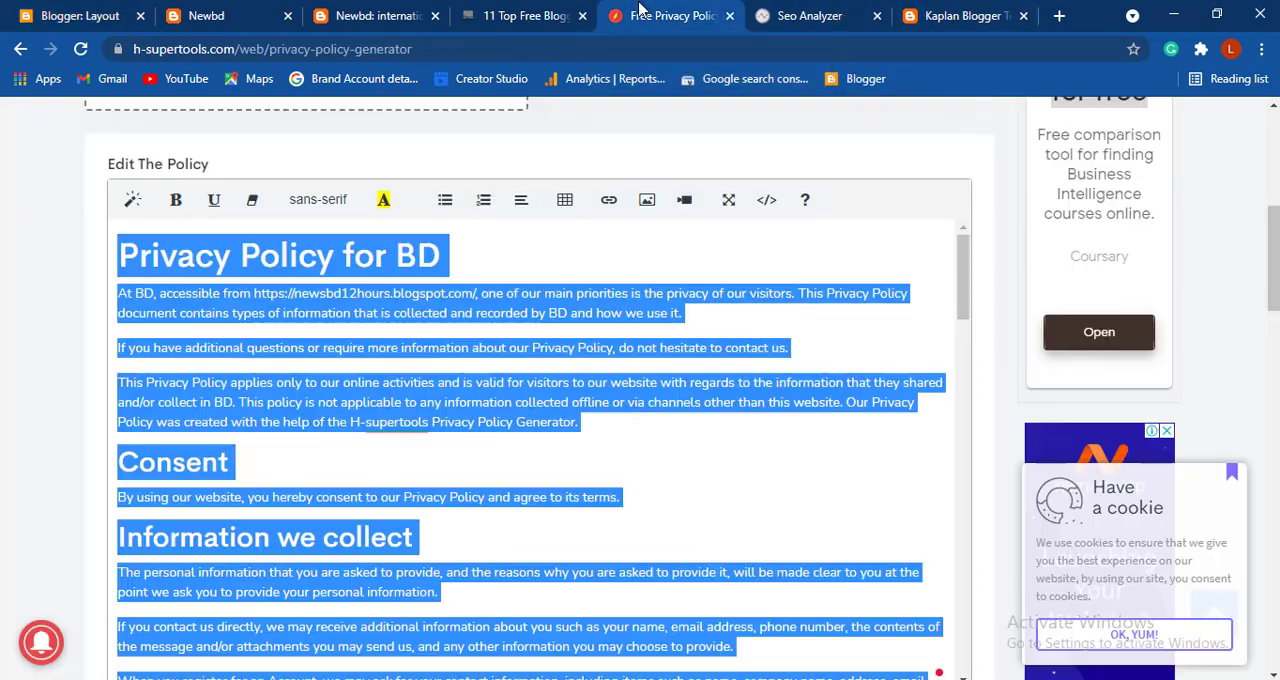
left_click(472, 248)
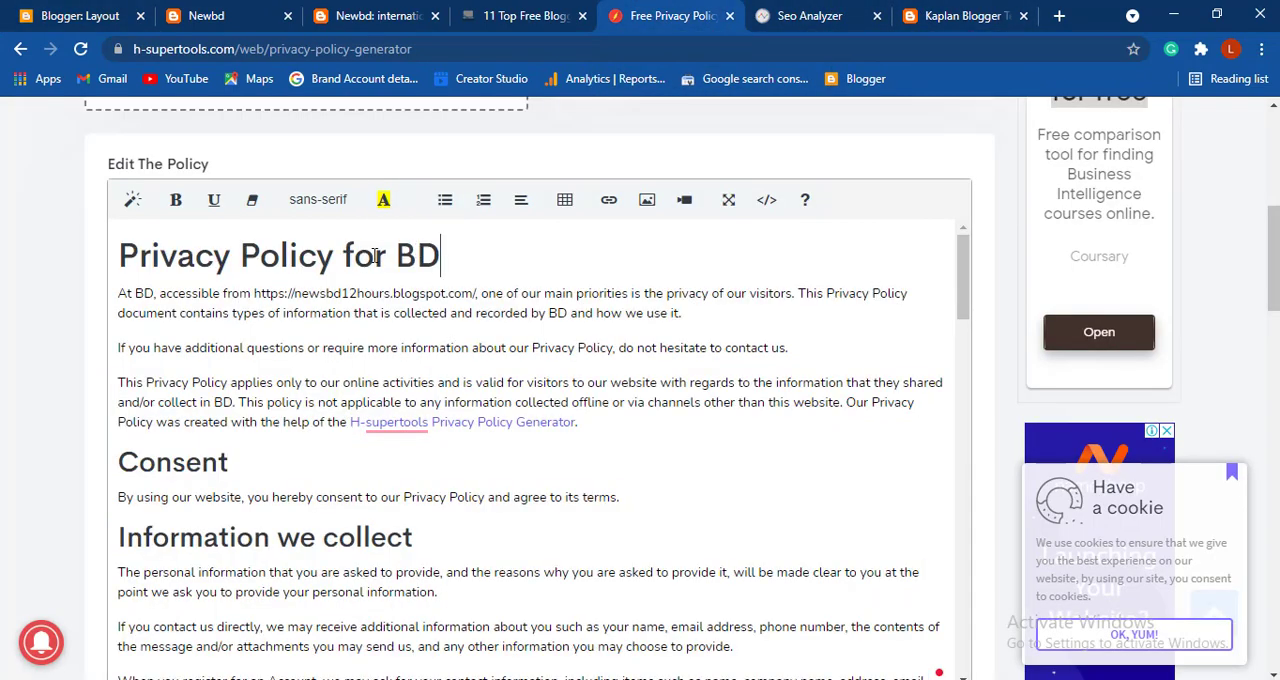
left_click_drag(324, 255, 124, 244)
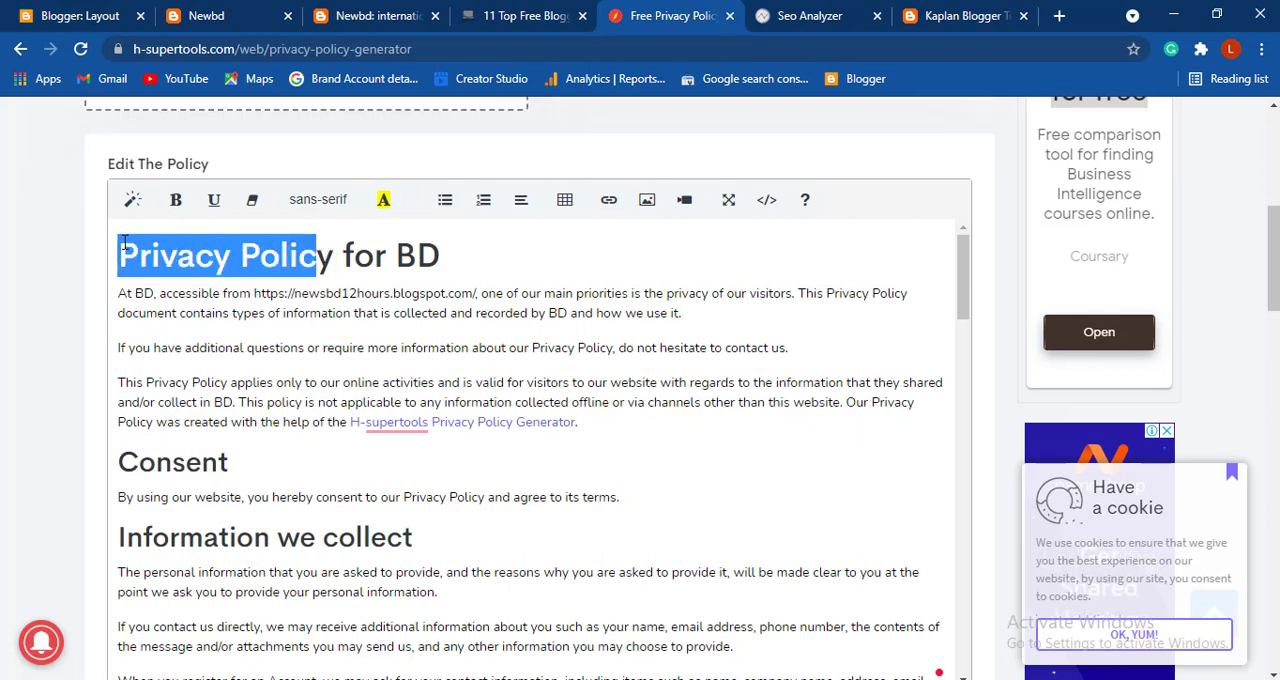
left_click(337, 260)
left_click_drag(337, 260, 202, 254)
key("ctrl+c")
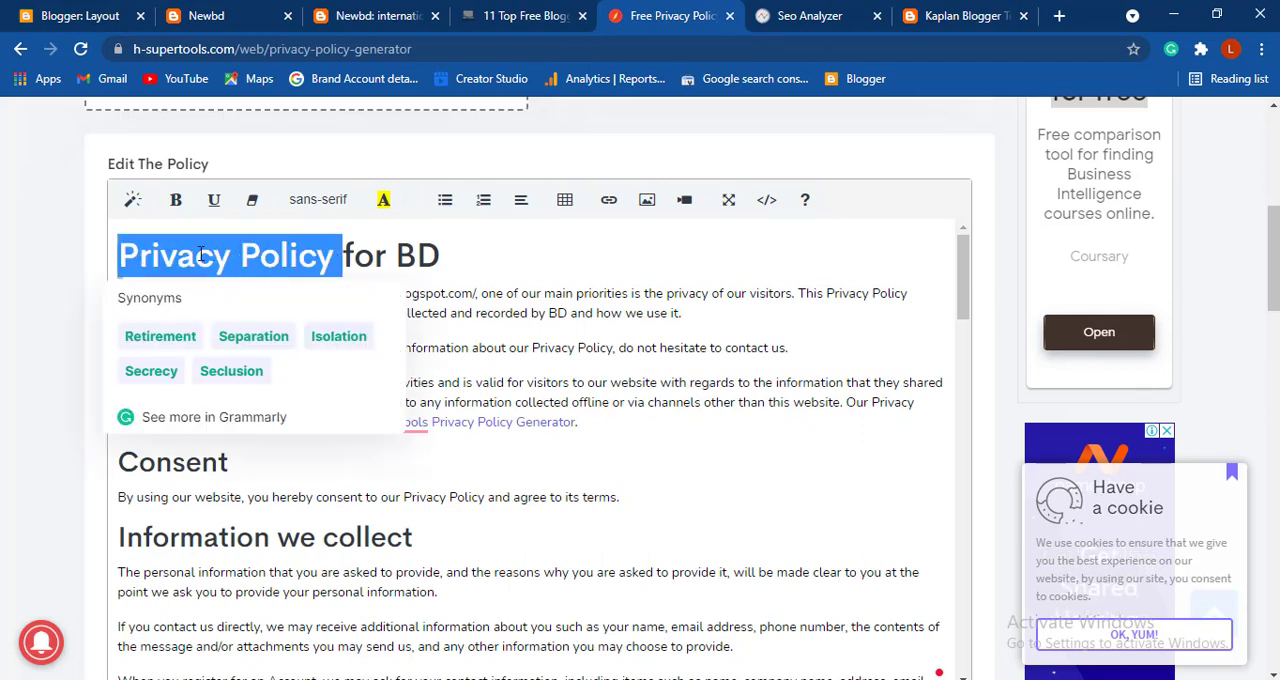
- Back in Blogger, name the link item Privacy Policy and save the Top Navigation Menu gadget
left_click(59, 8)
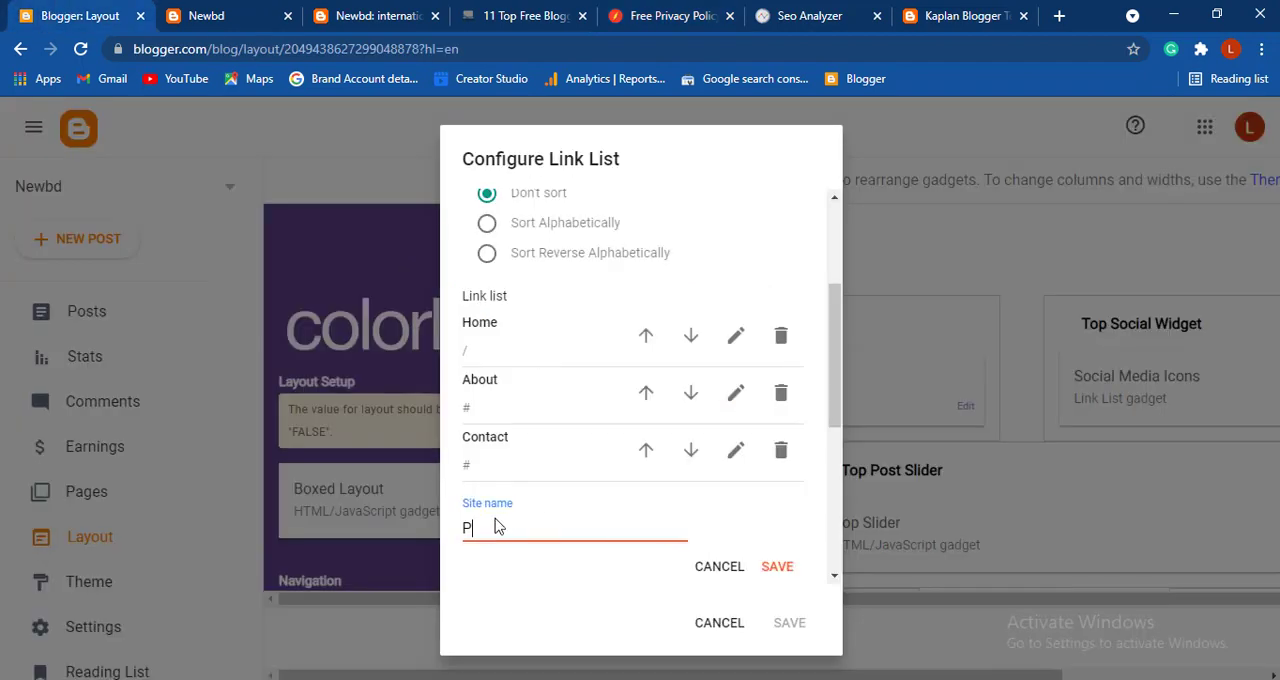
key("ctrl+v")
left_click(777, 567)
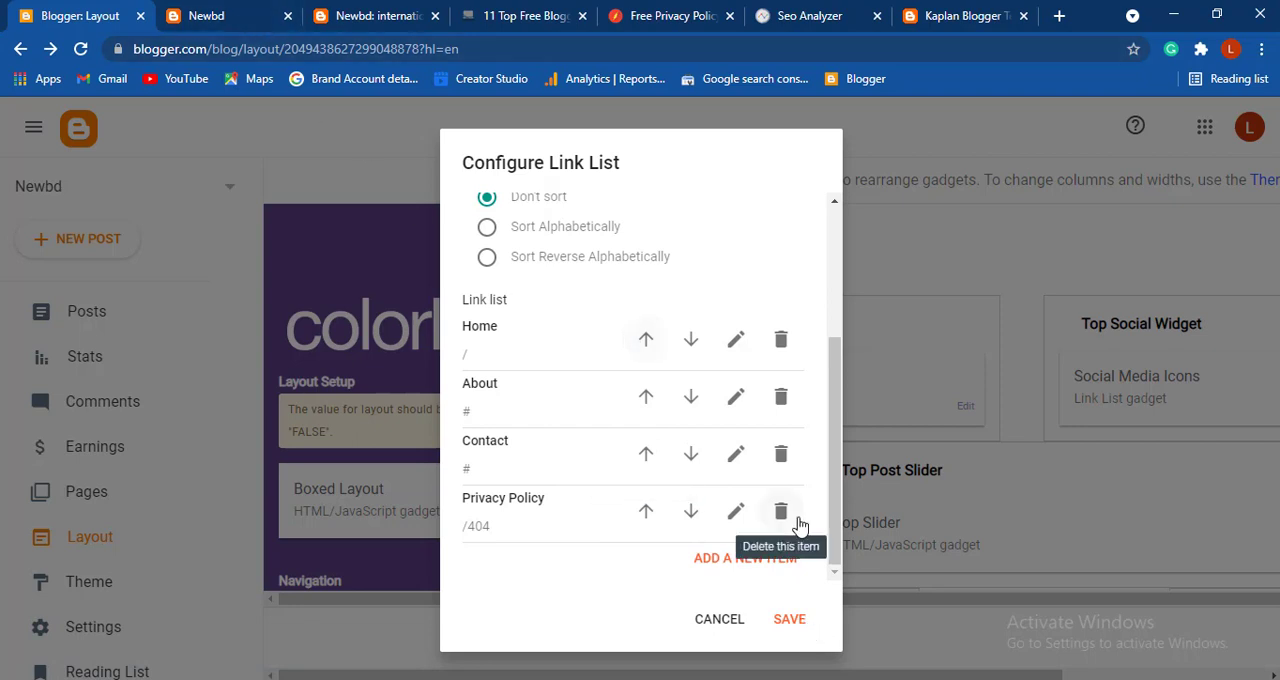
left_click(792, 622)
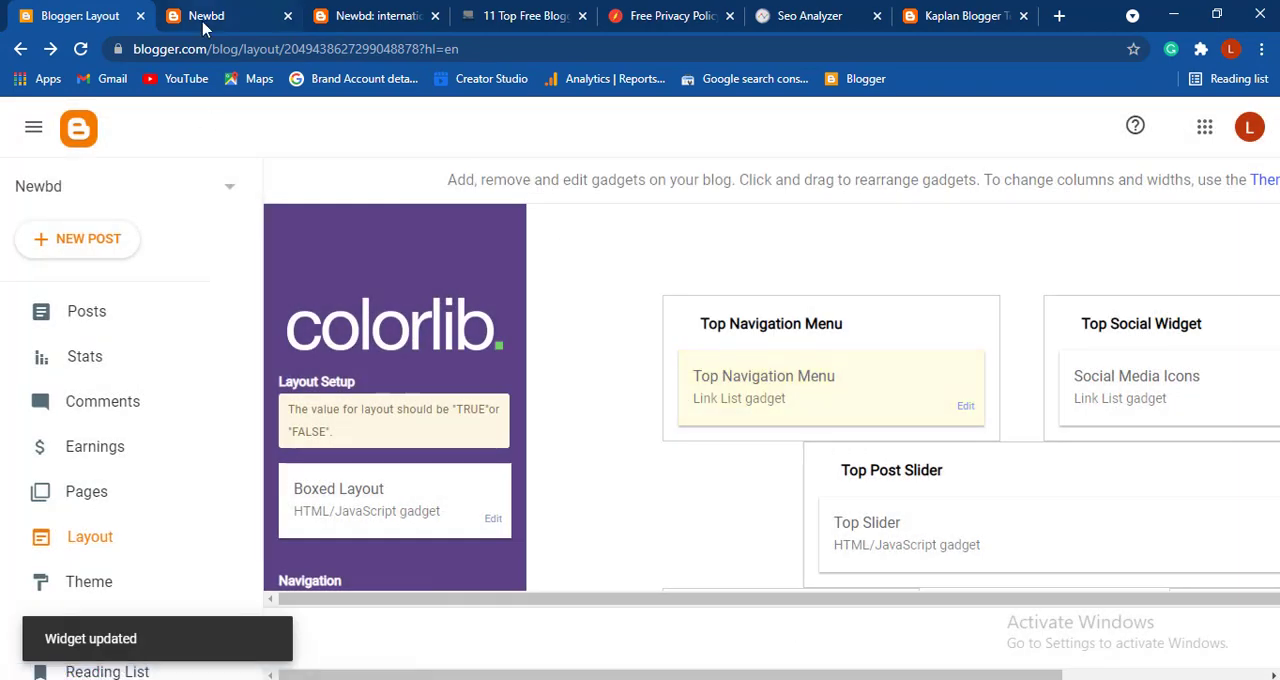
- View the published Privacy Policy page from Blogger's list of pages and copy its web address
left_click(158, 508)
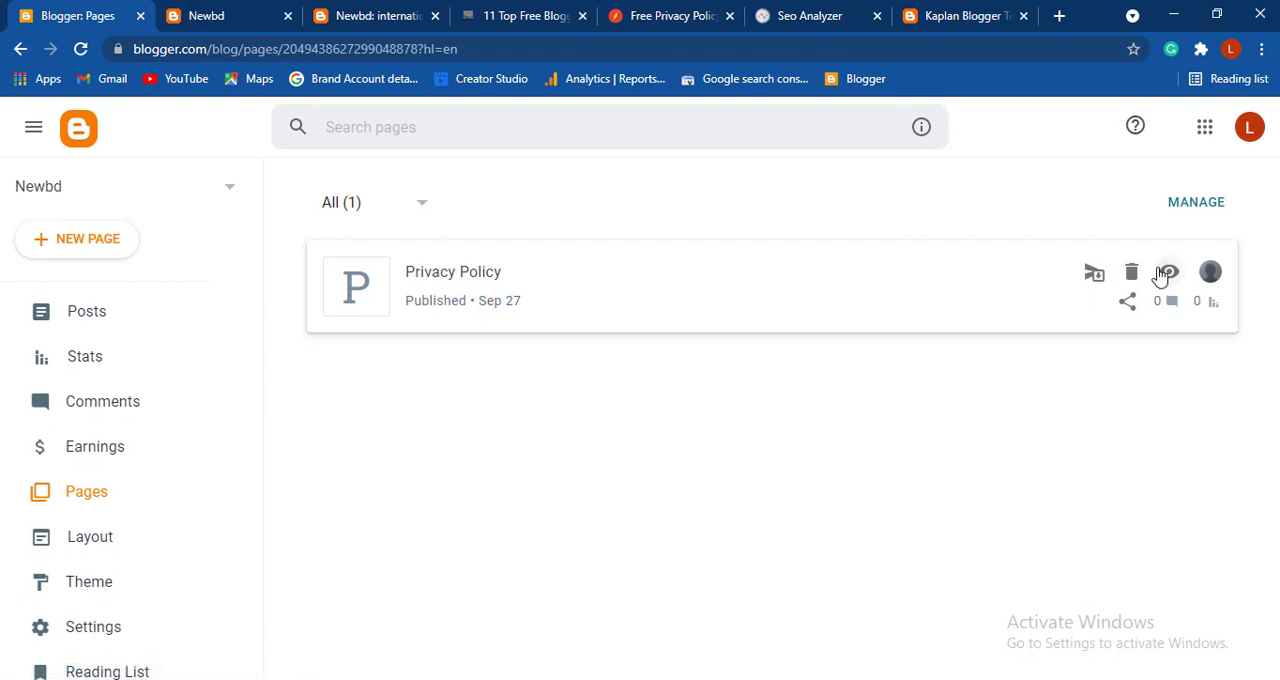
left_click(1164, 272)
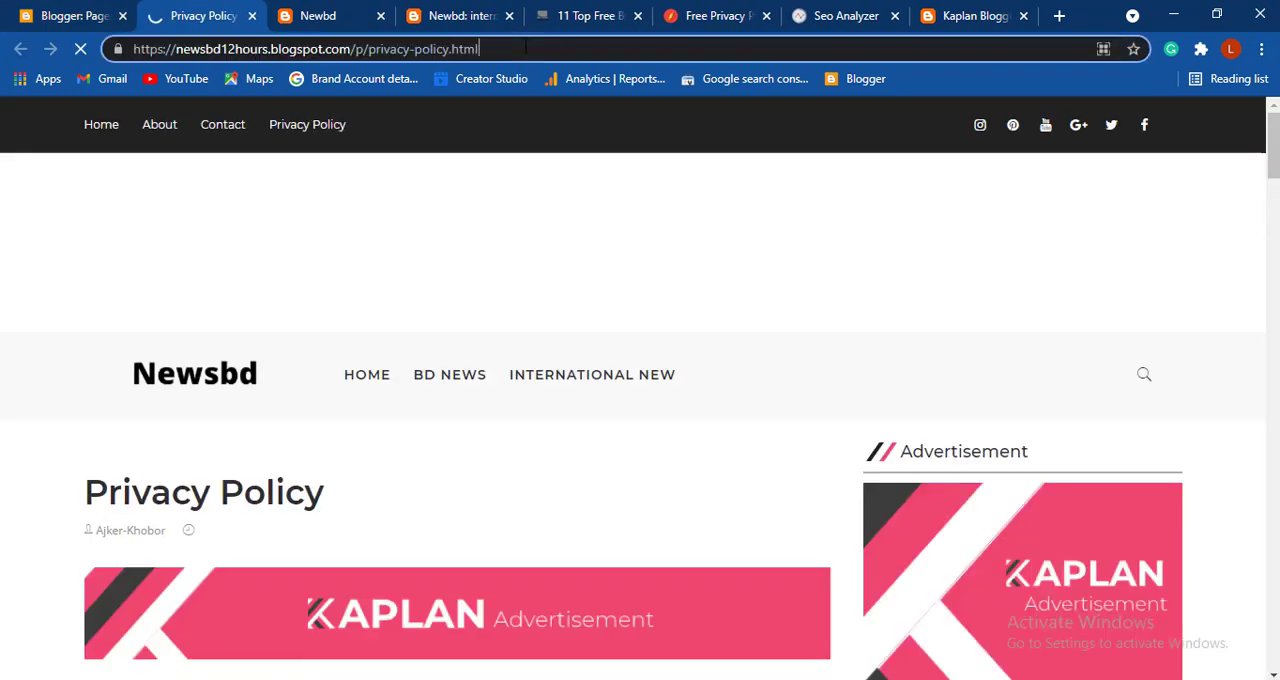
left_click(525, 48)
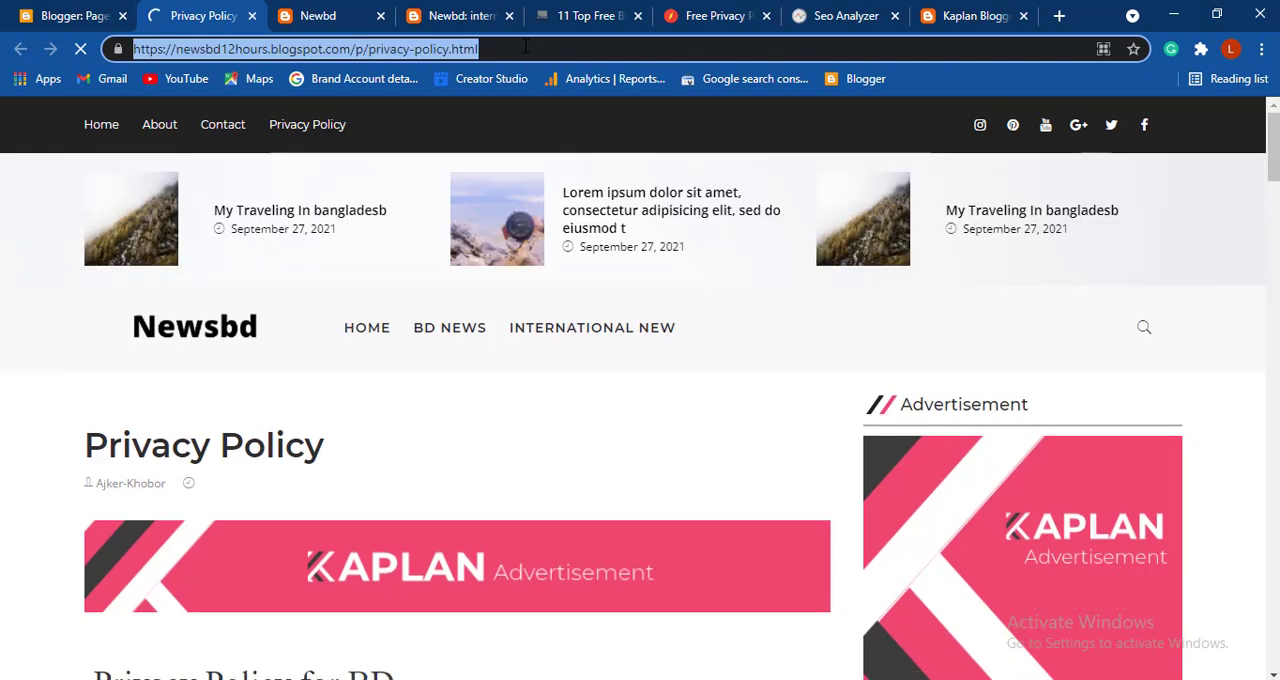
left_click(88, 10)
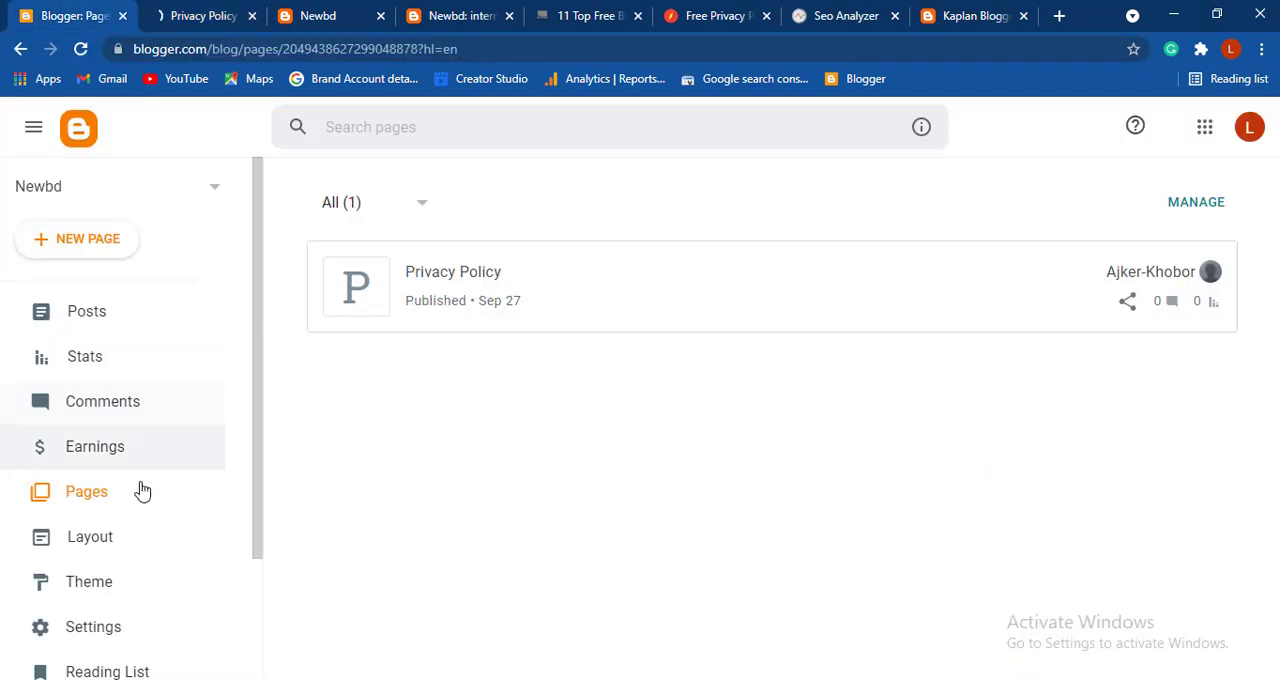
left_click(128, 537)
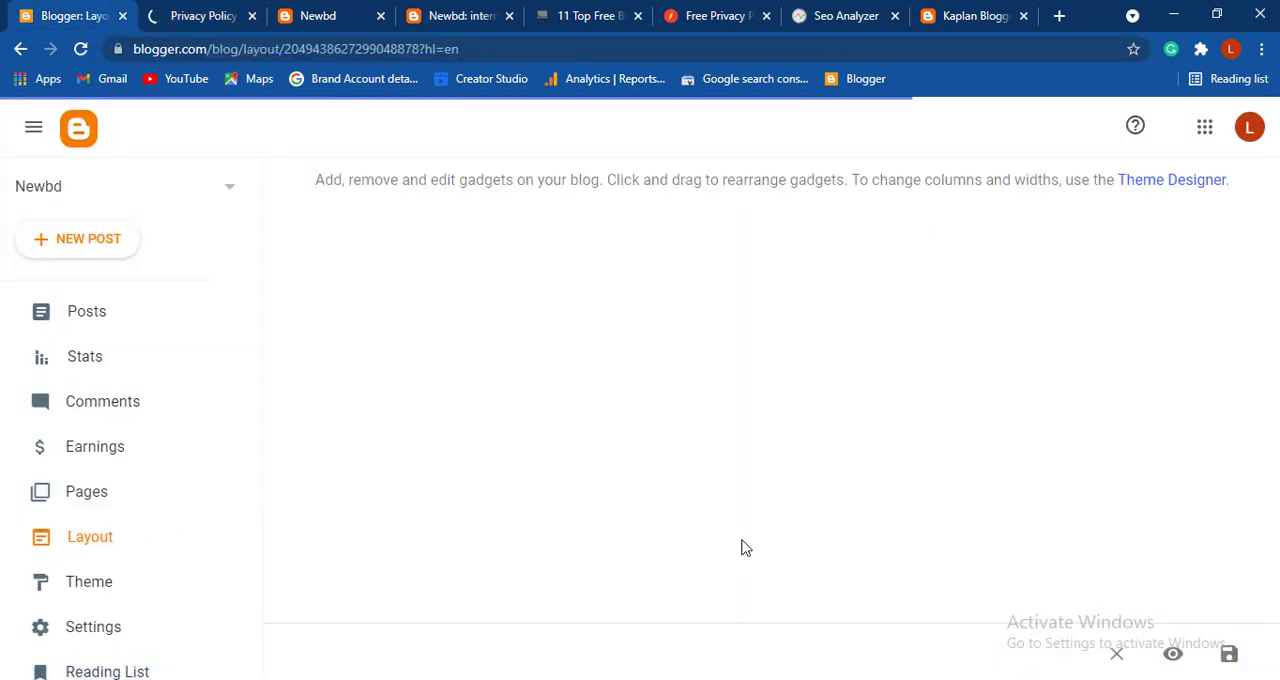
left_click(966, 409)
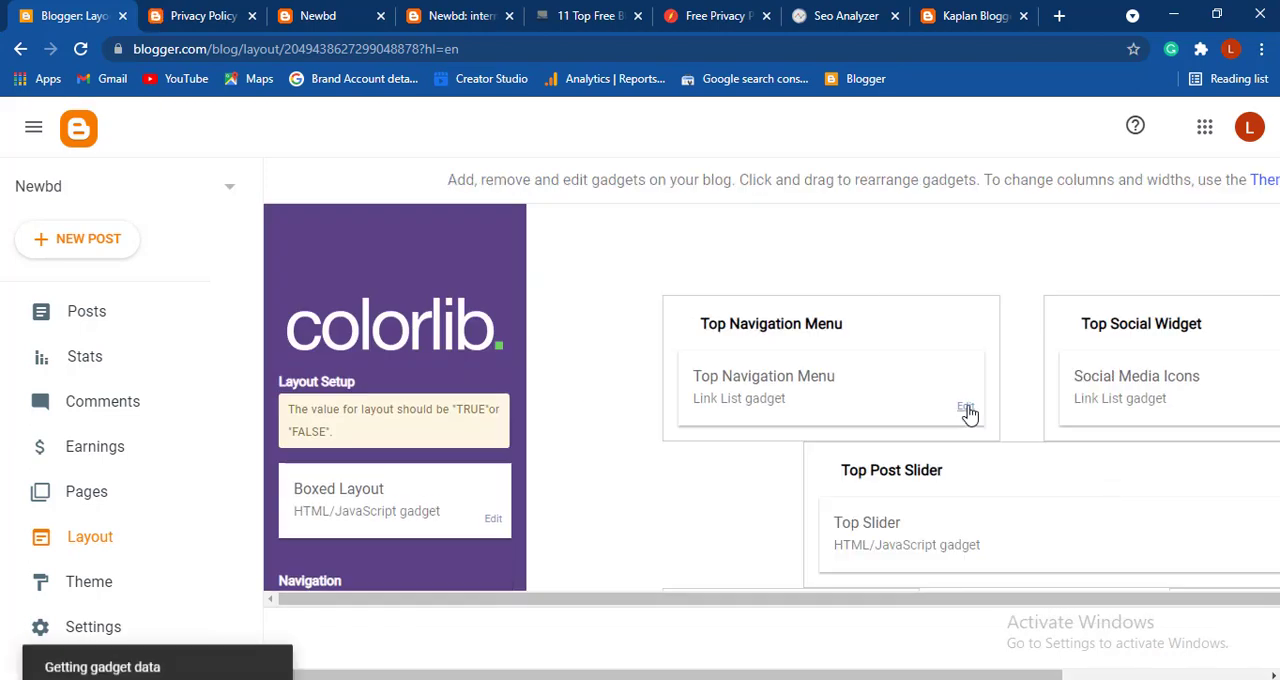
scroll(671, 528, "down", 3)
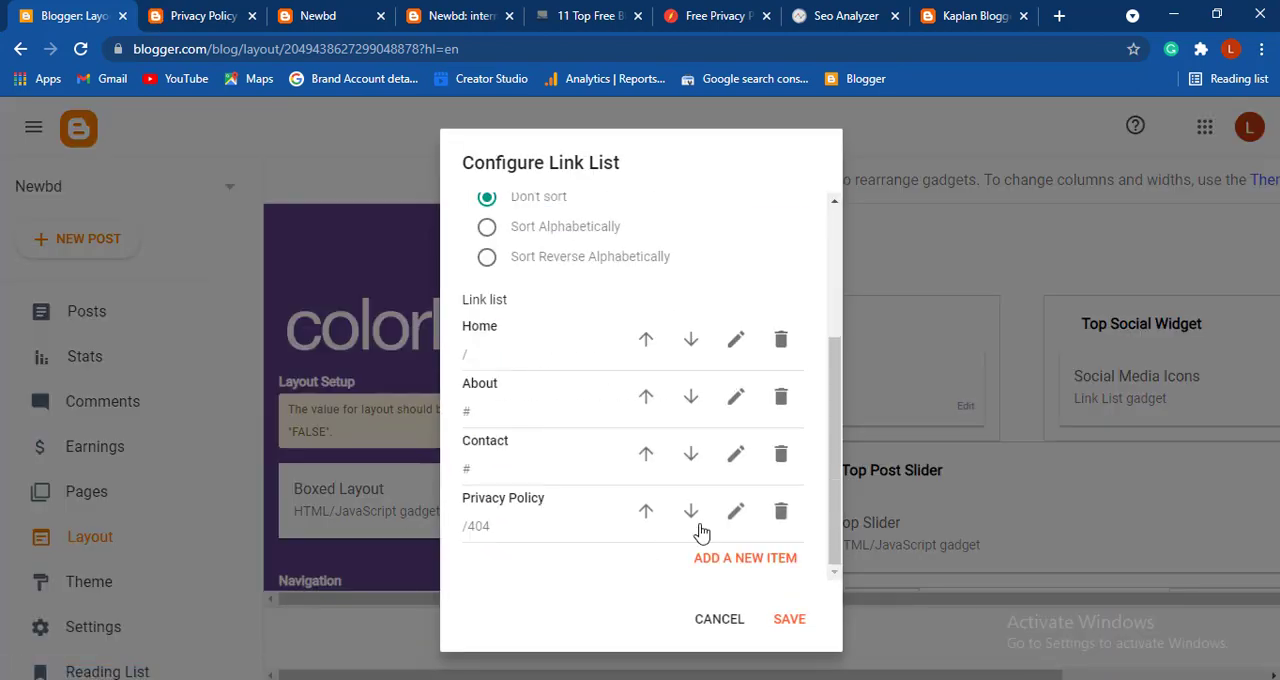
left_click(740, 515)
scroll(594, 545, "down", 3)
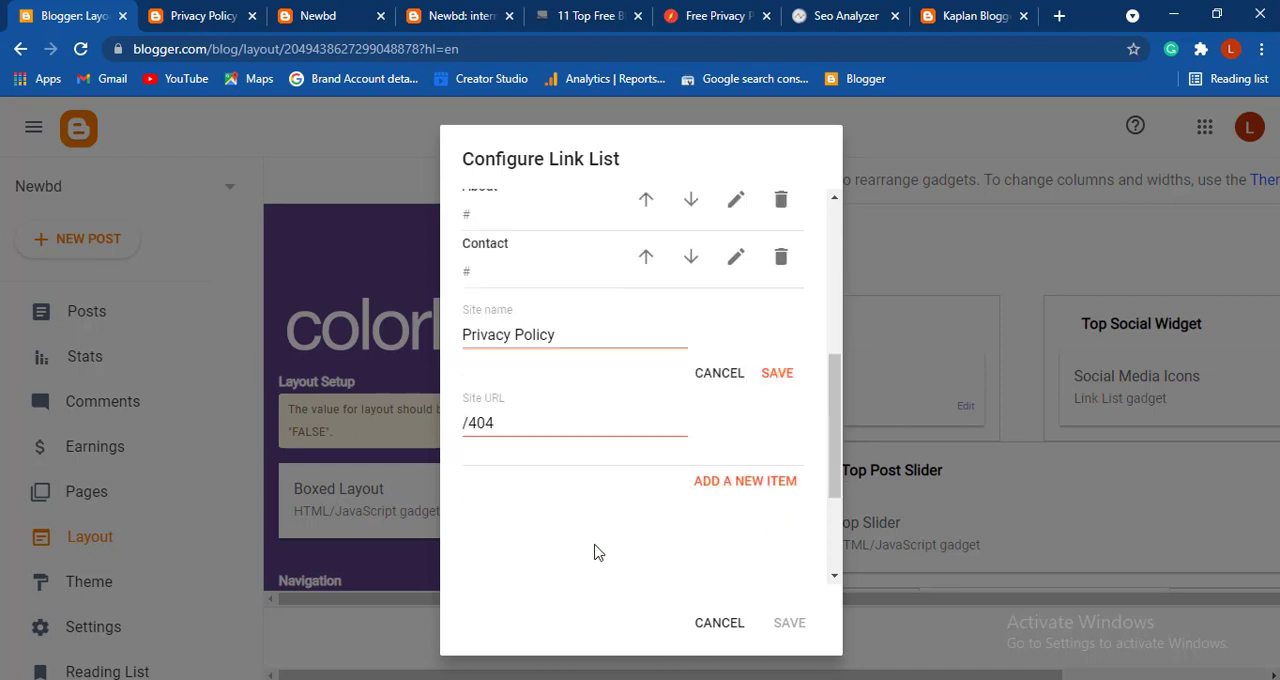
left_click(576, 297)
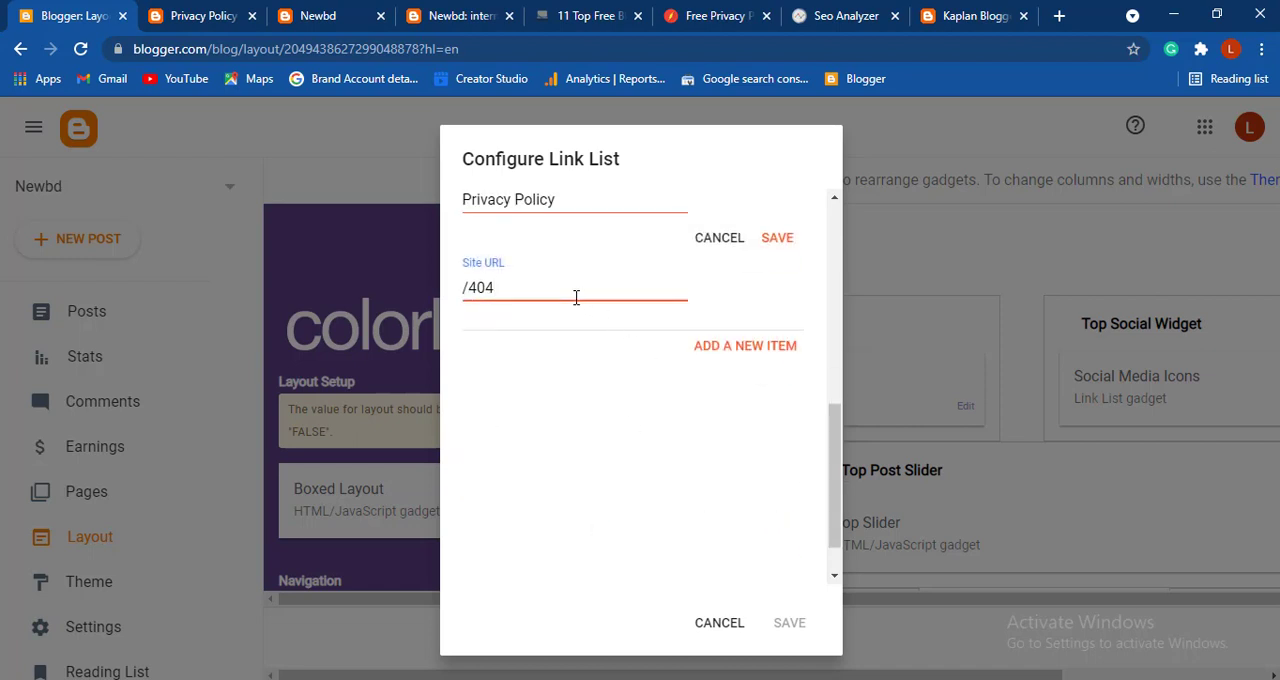
key("ctrl+a")
key("ctrl+v")
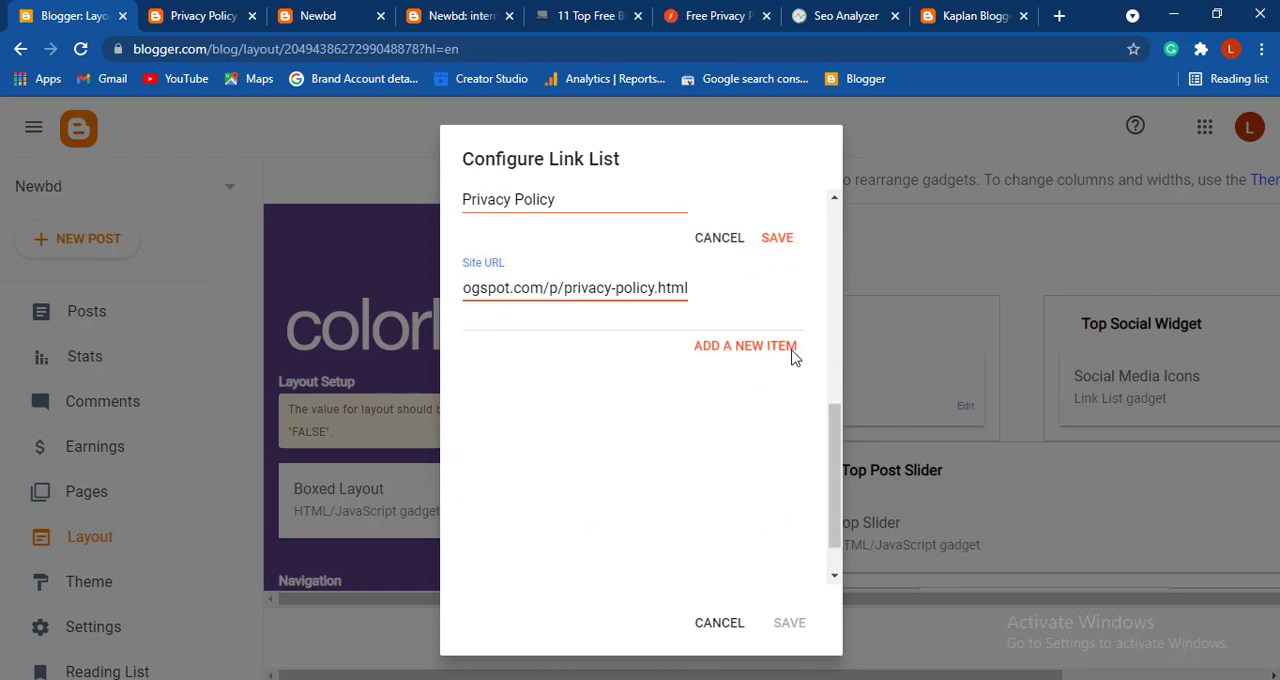
left_click(768, 240)
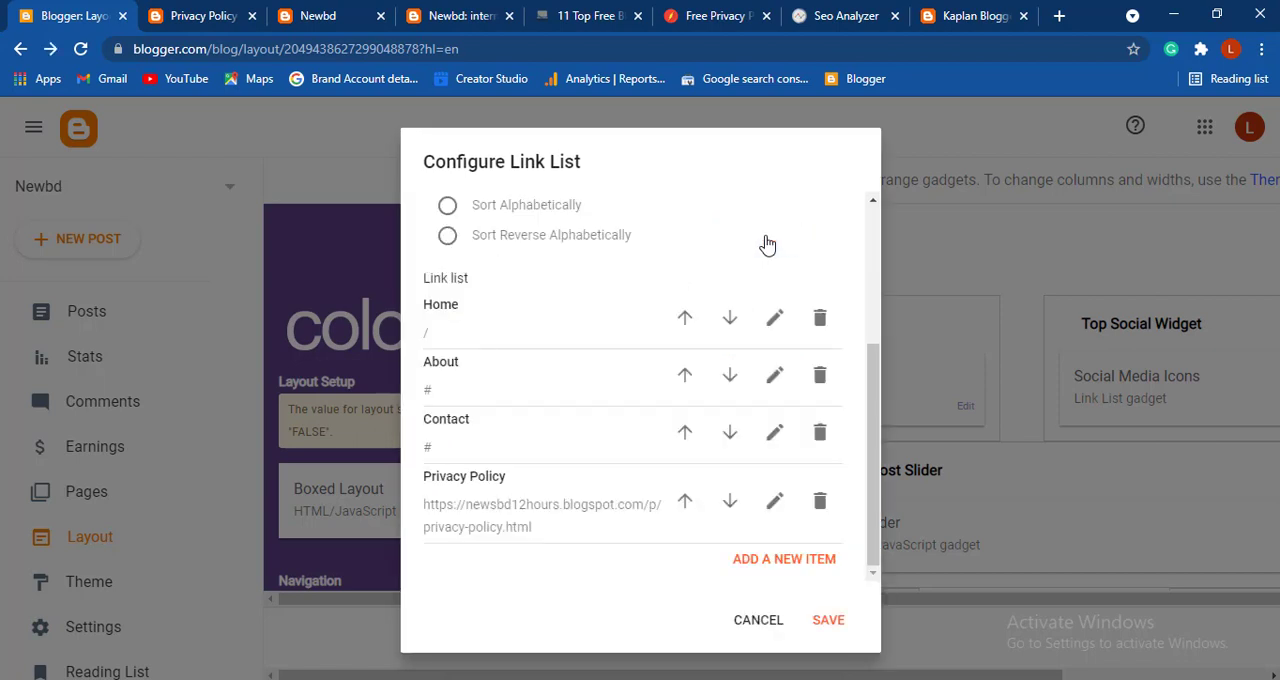
left_click(827, 630)
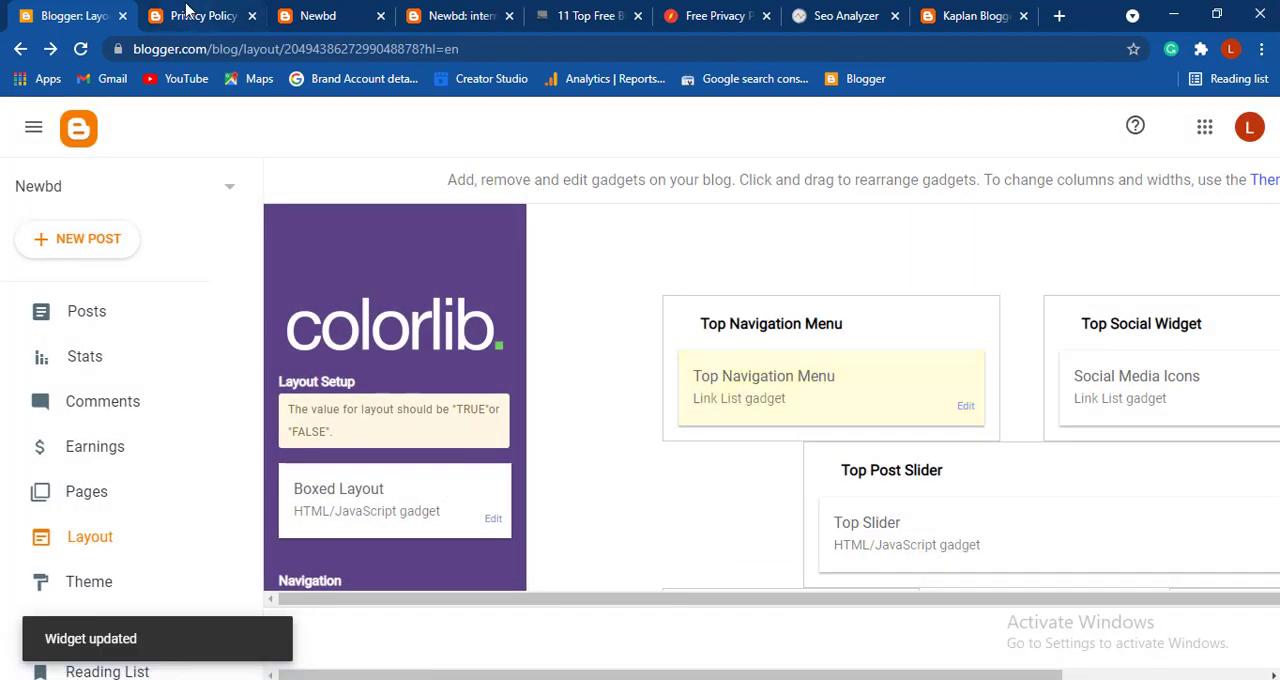
- Reload the live Privacy Policy page, test the Privacy Policy and About links in the top navigation, and look through the policy text
left_click(185, 12)
left_click(83, 50)
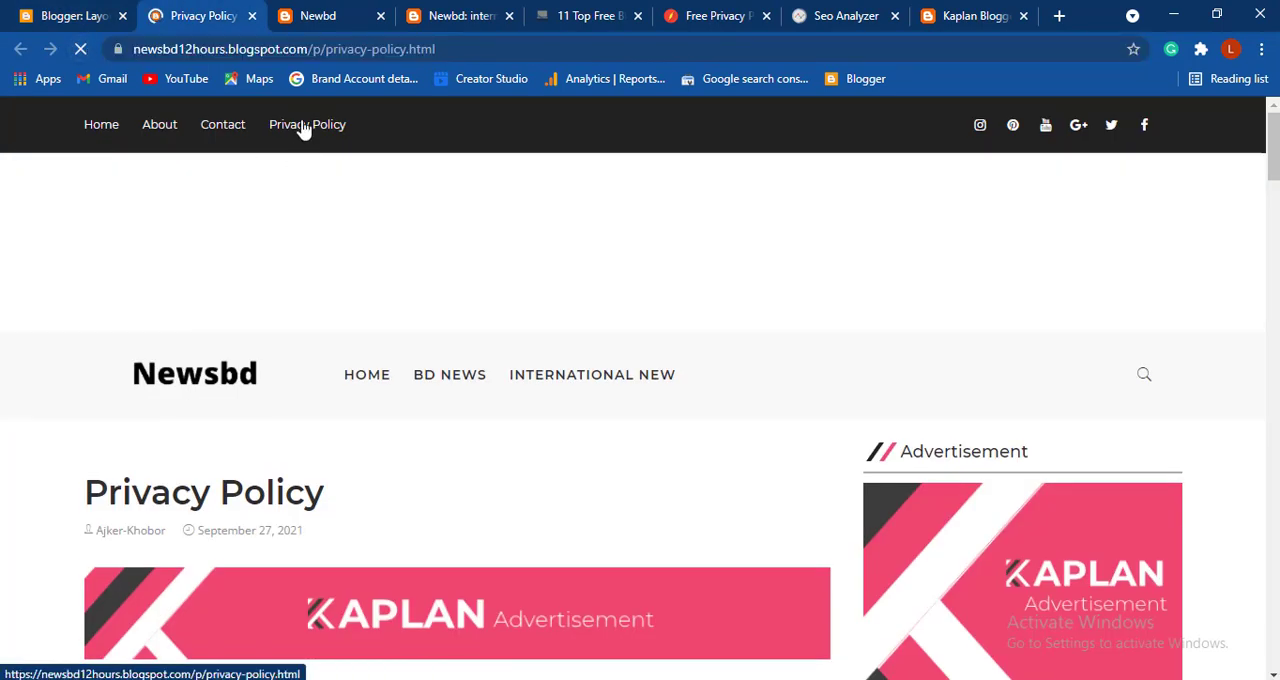
left_click(304, 128)
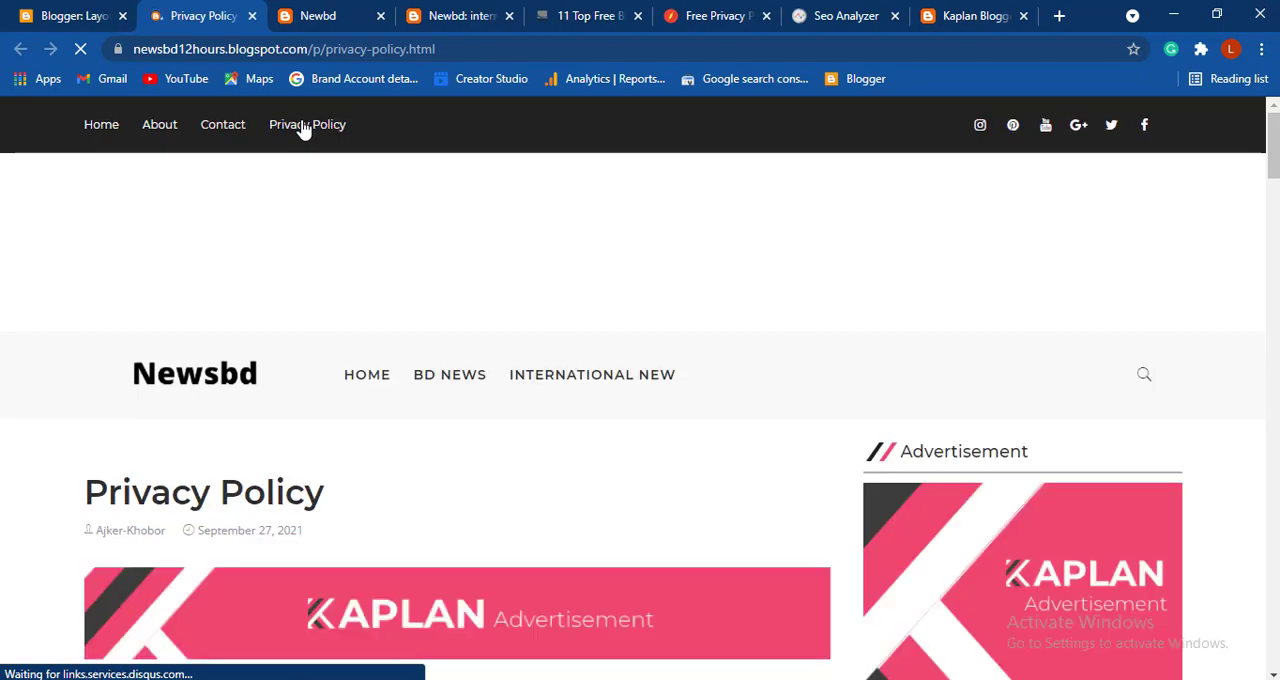
scroll(489, 296, "down", 4)
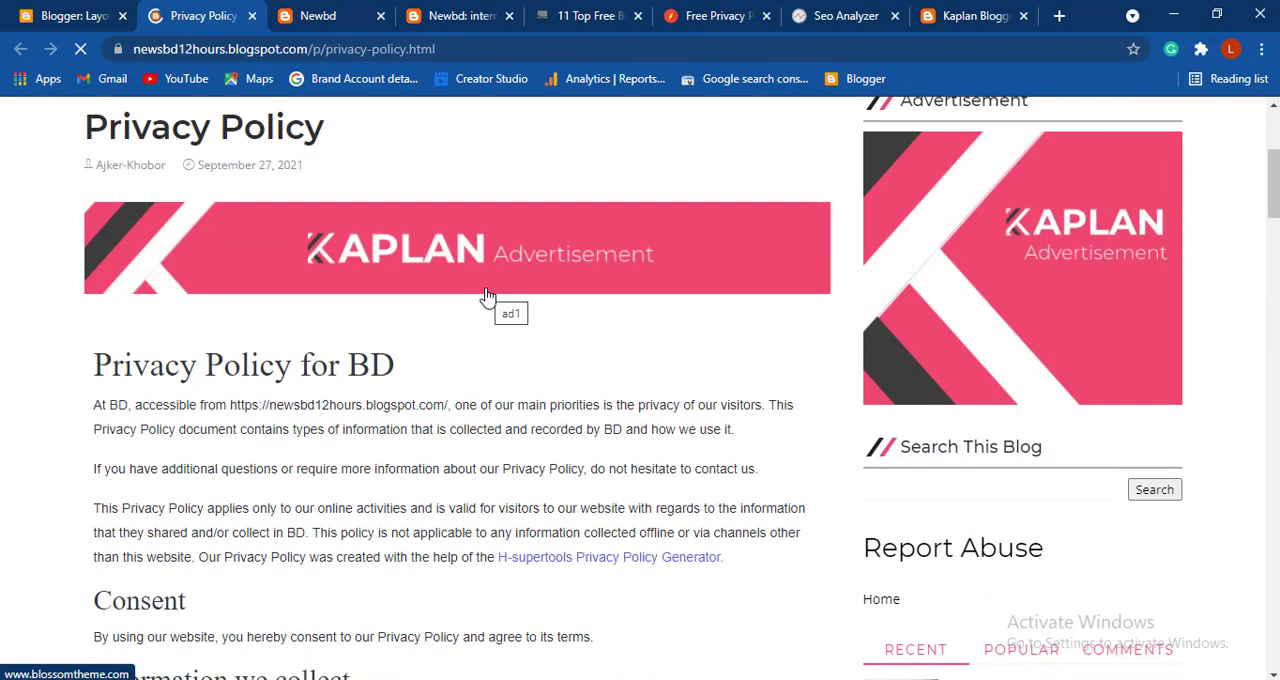
scroll(489, 296, "down", 5)
left_click(163, 126)
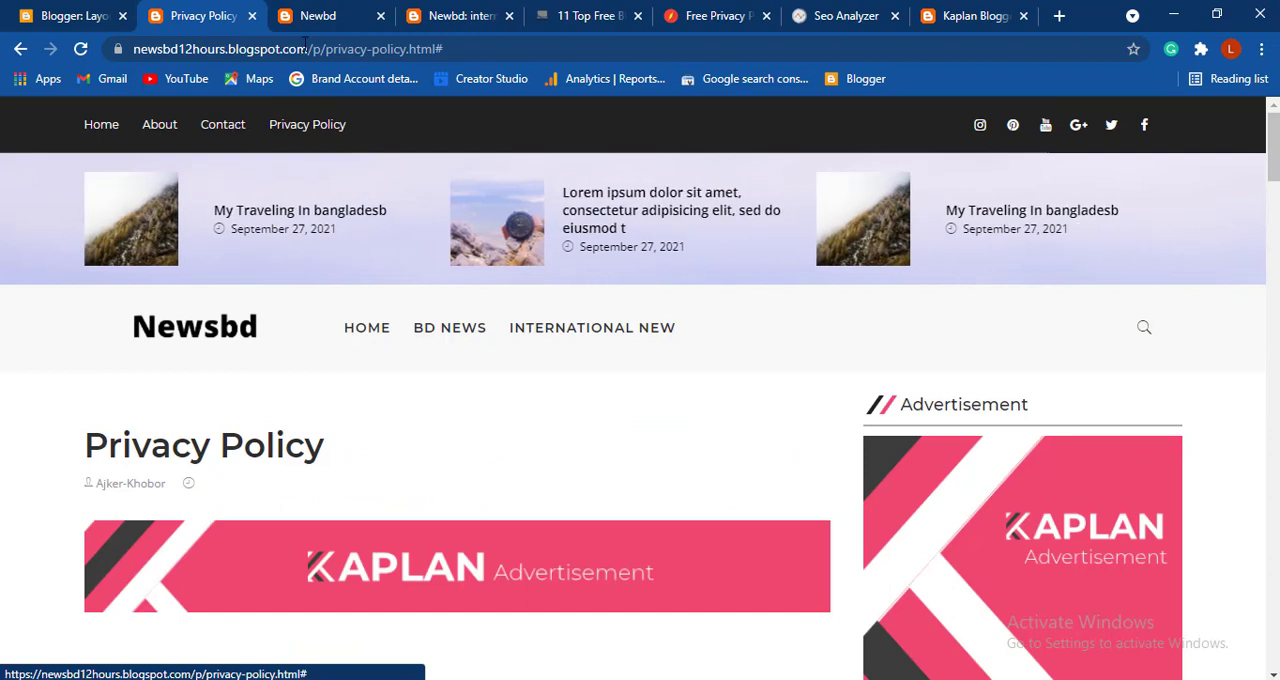
left_click(693, 15)
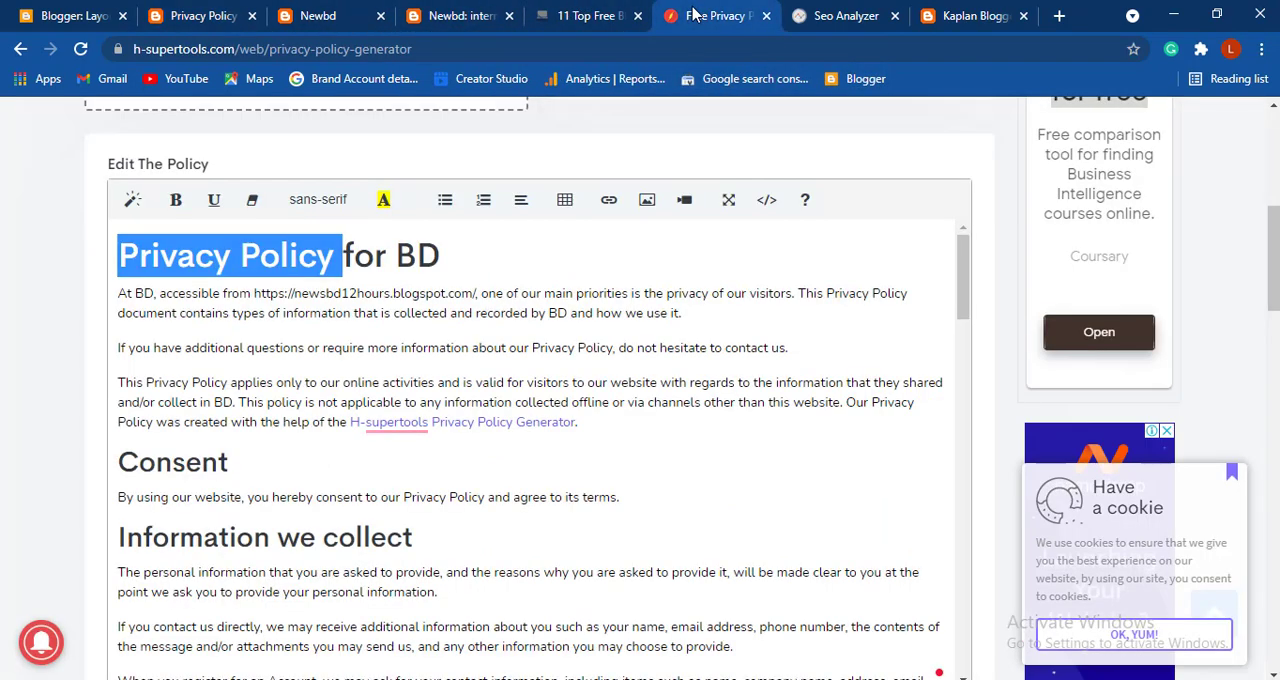
left_click(580, 15)
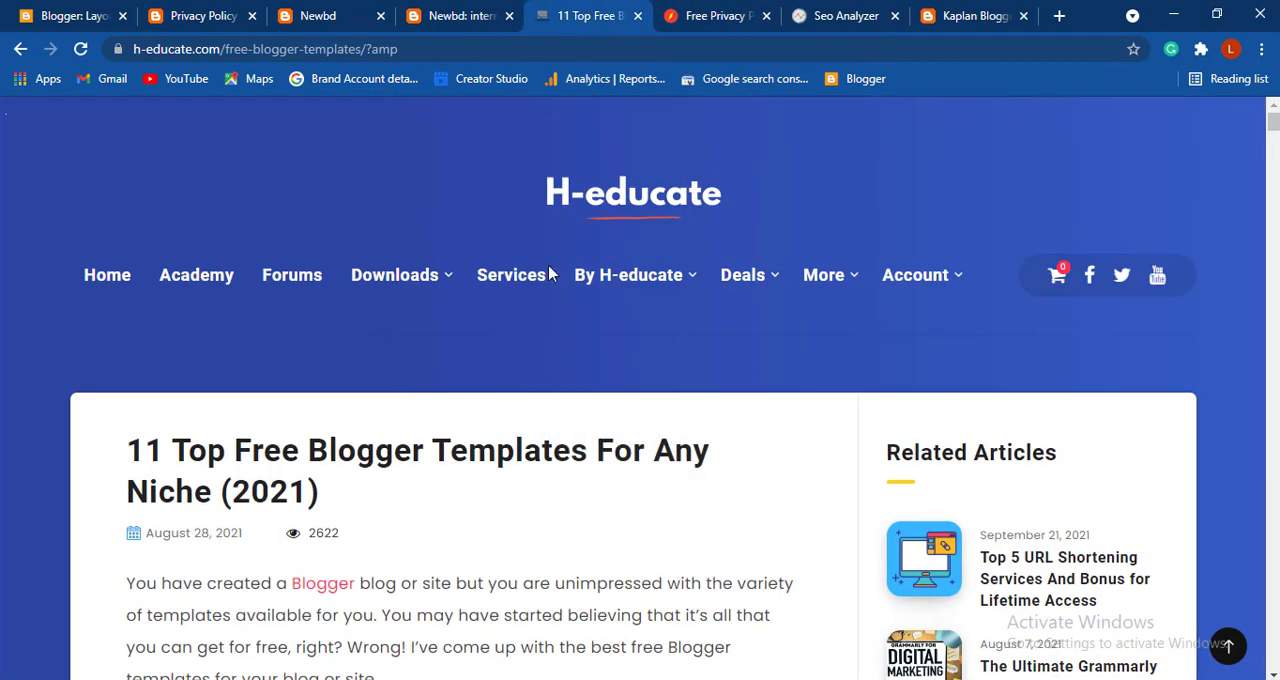
scroll(548, 273, "down", 3)
scroll(548, 273, "up", 3)
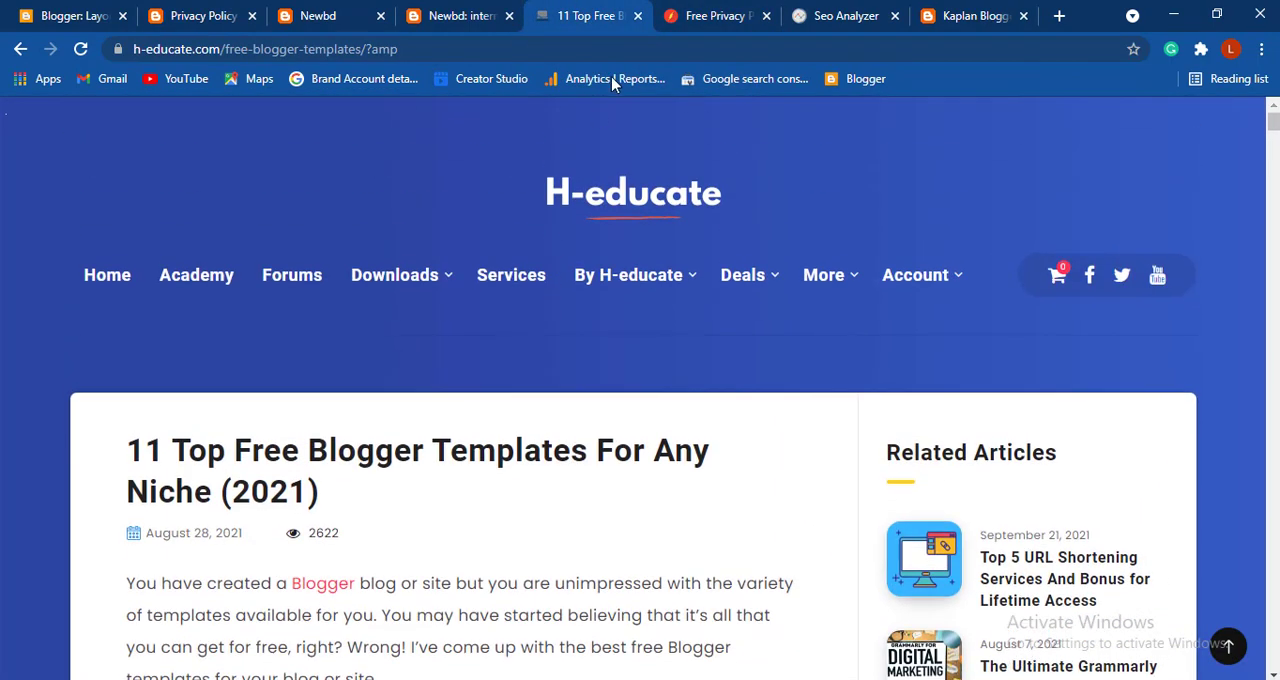
left_click(705, 16)
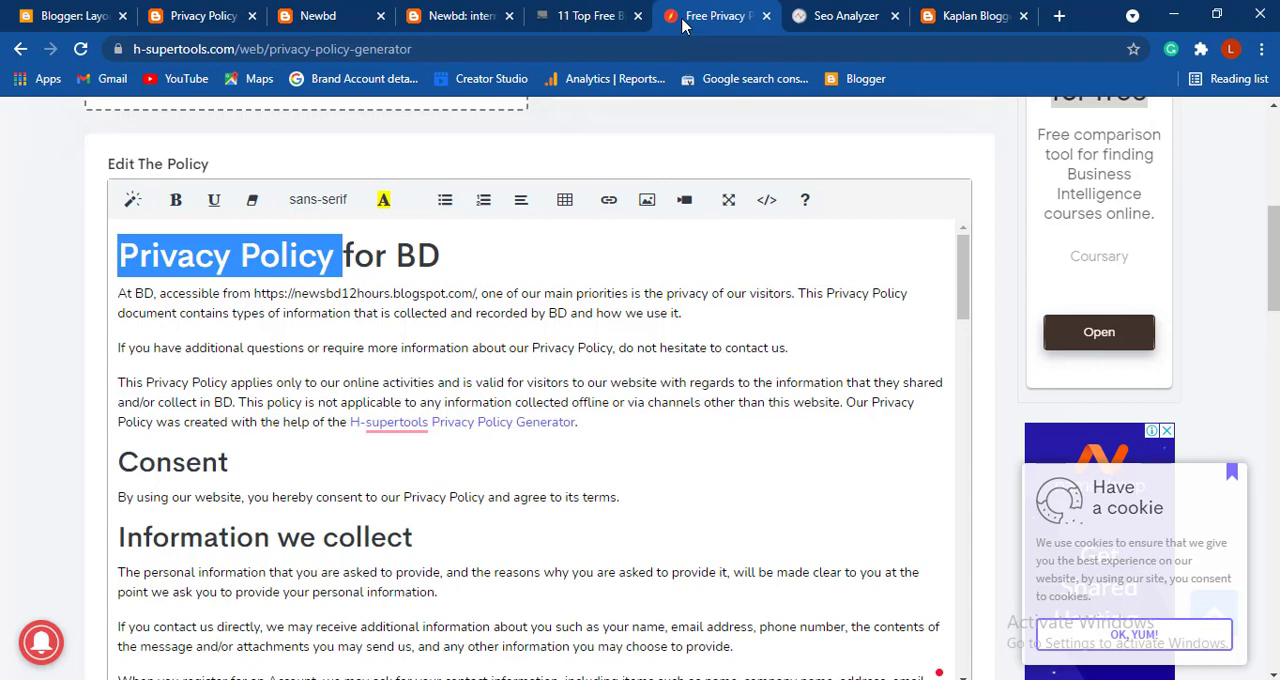
- Open the downloadable code of the Contact Us Blogger page on h-educate.com and copy all of the contact form code
left_click(70, 16)
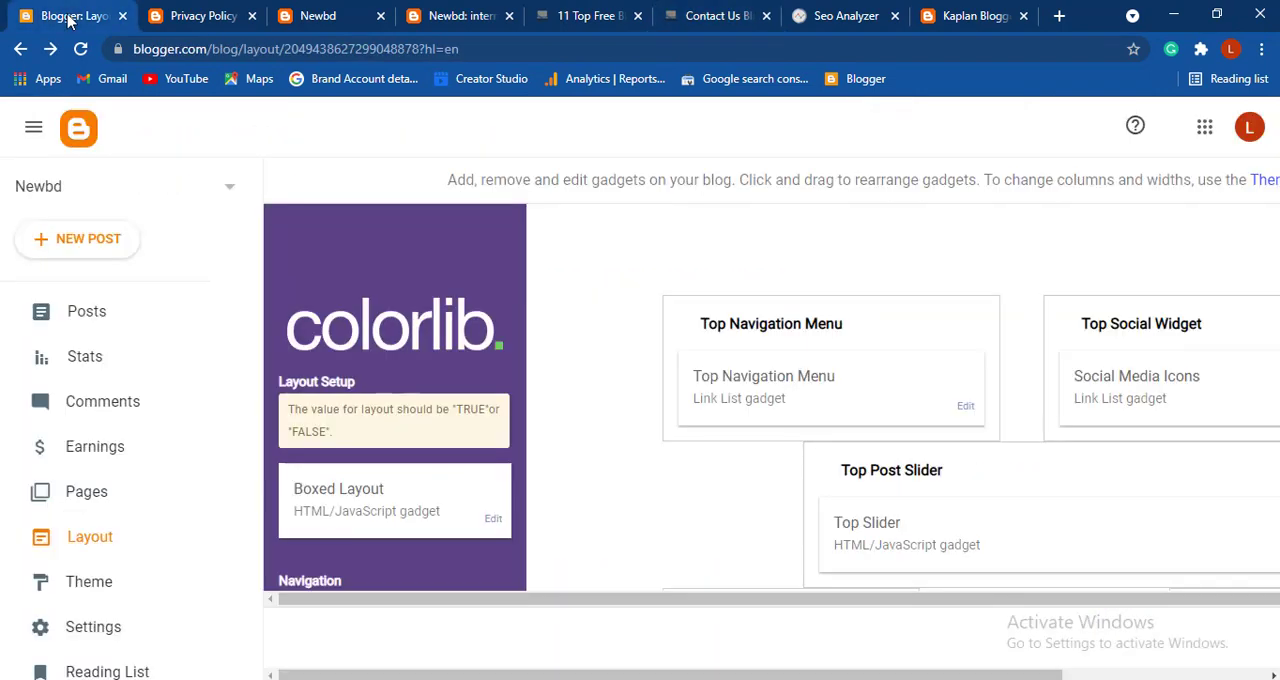
left_click(158, 16)
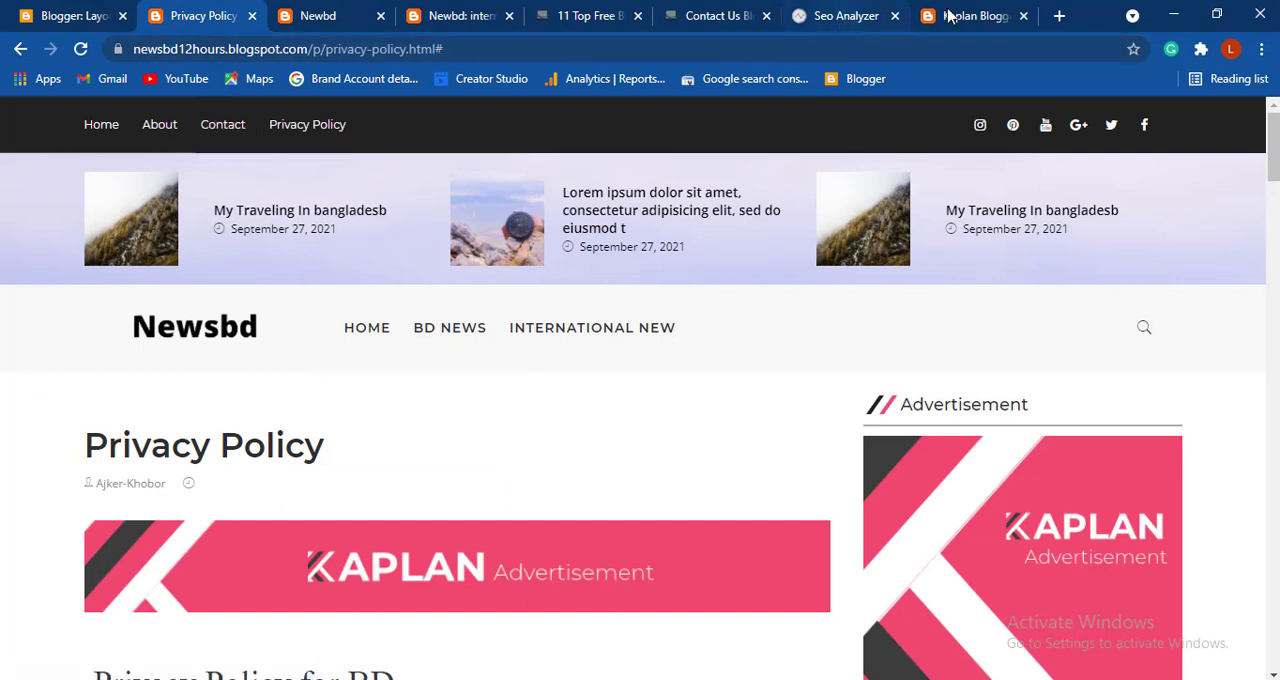
left_click(708, 18)
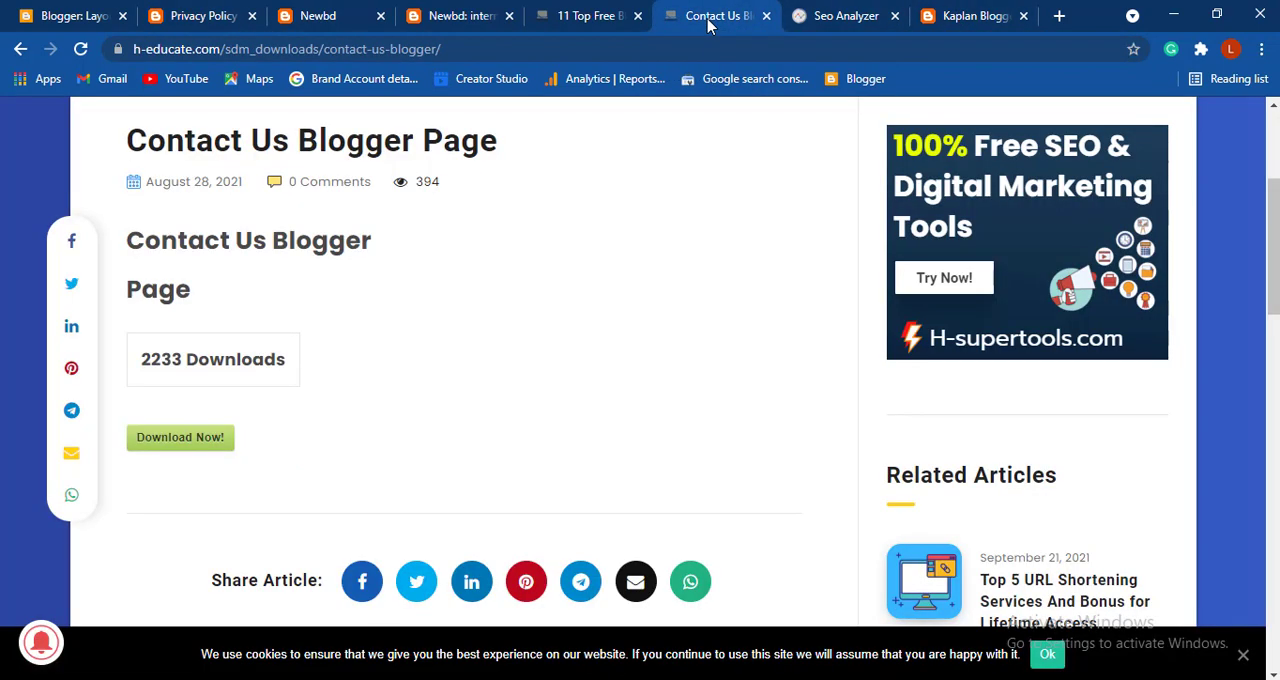
left_click(170, 450)
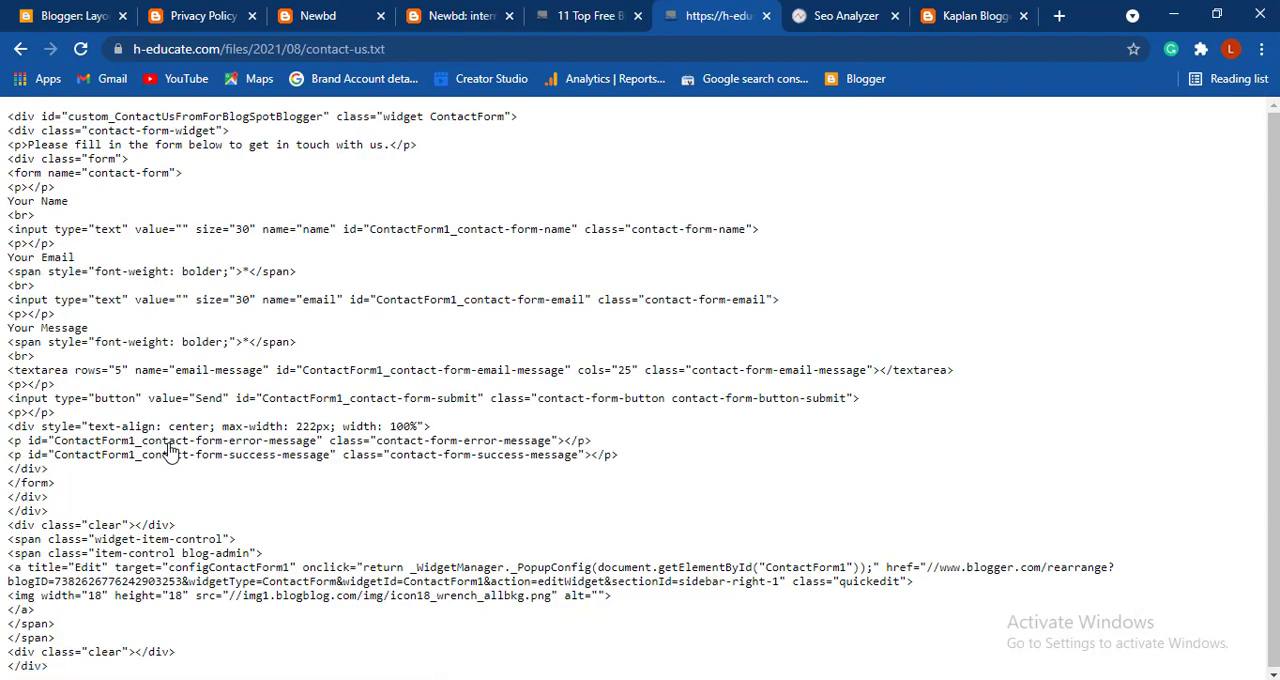
key("ctrl+a")
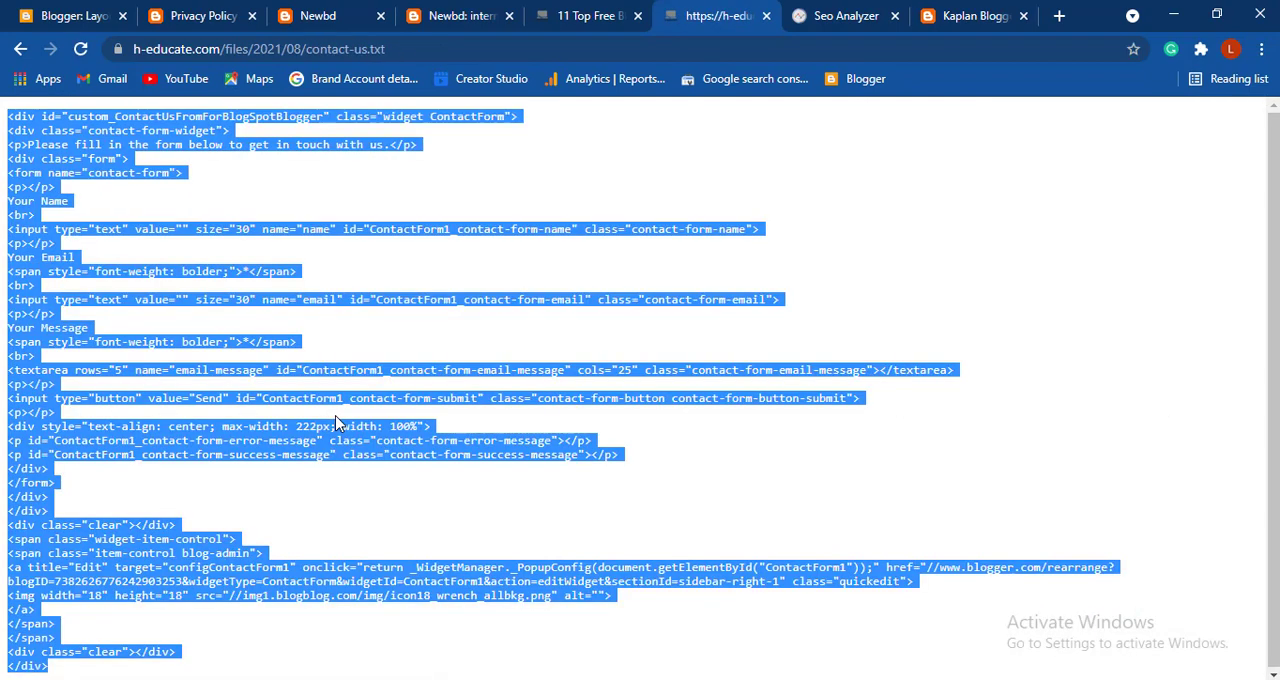
- Back in Blogger, create a new page and title it Contact me
left_click(43, 14)
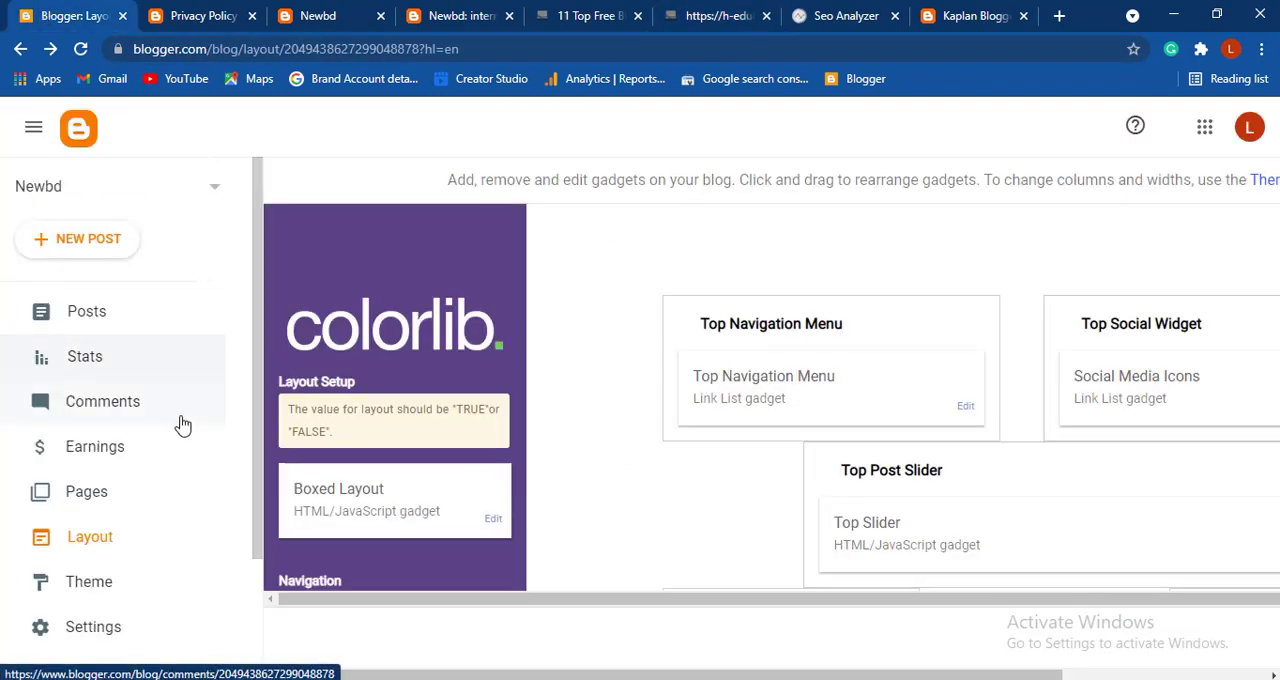
left_click(90, 491)
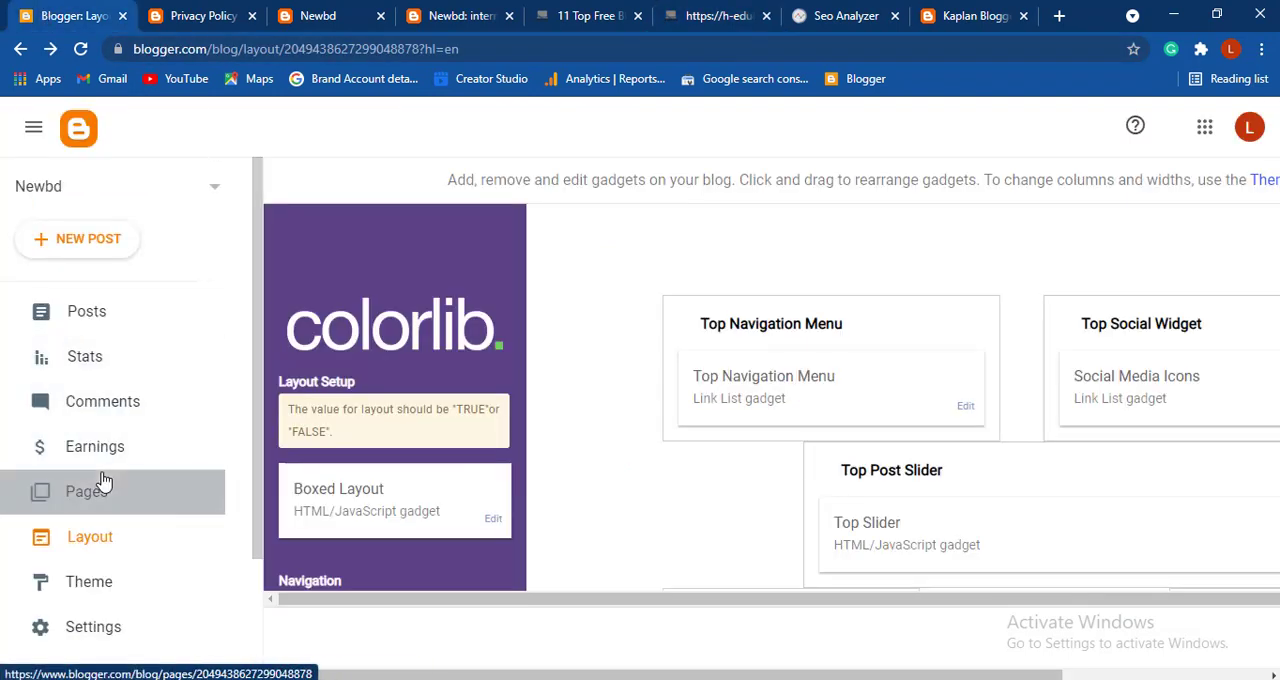
left_click(97, 240)
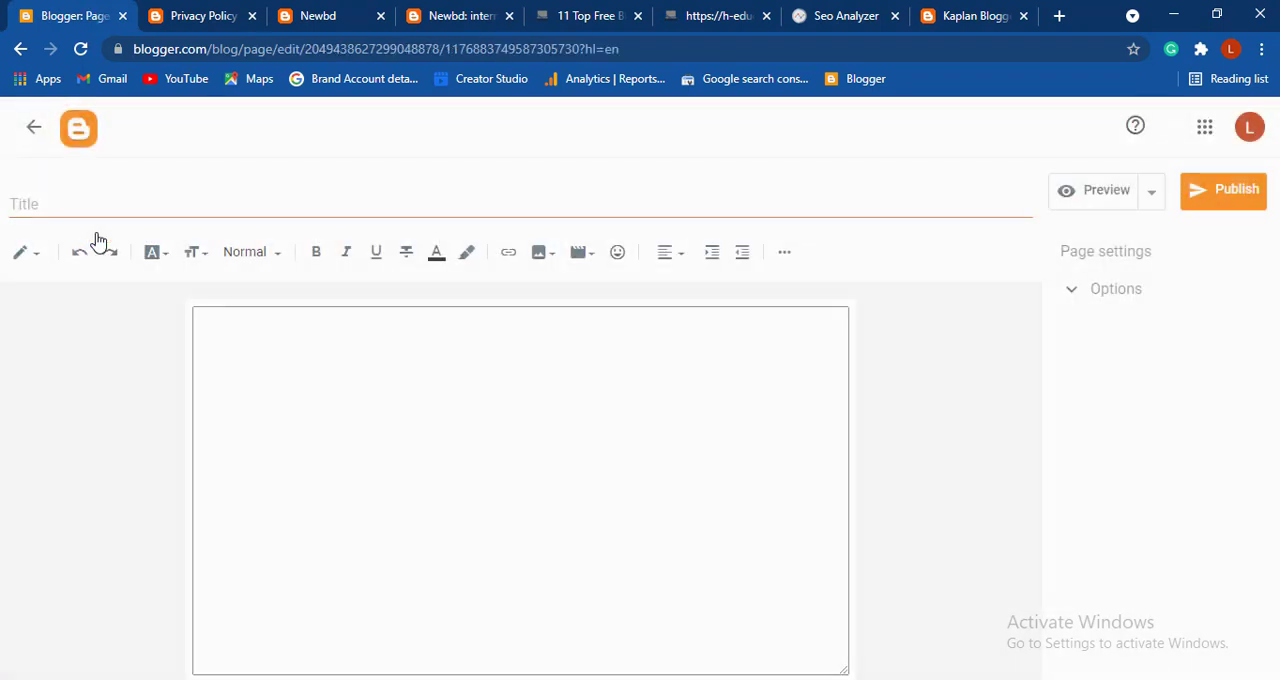
left_click(297, 206)
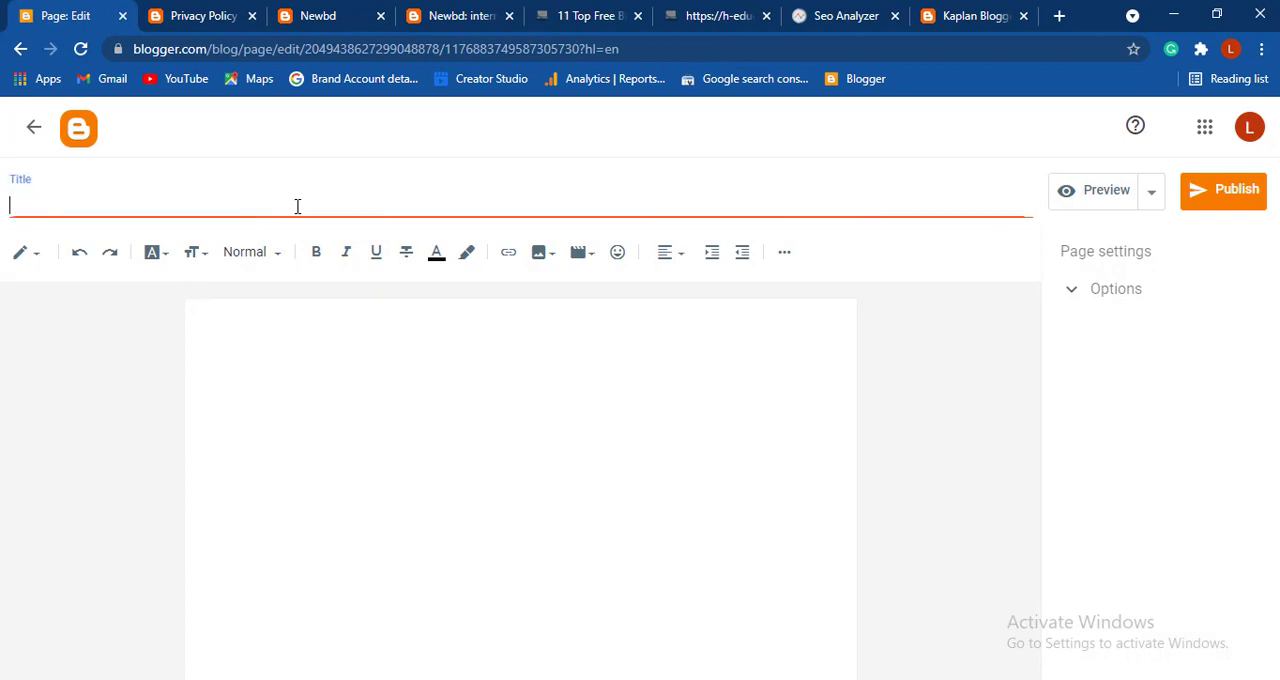
type("C")
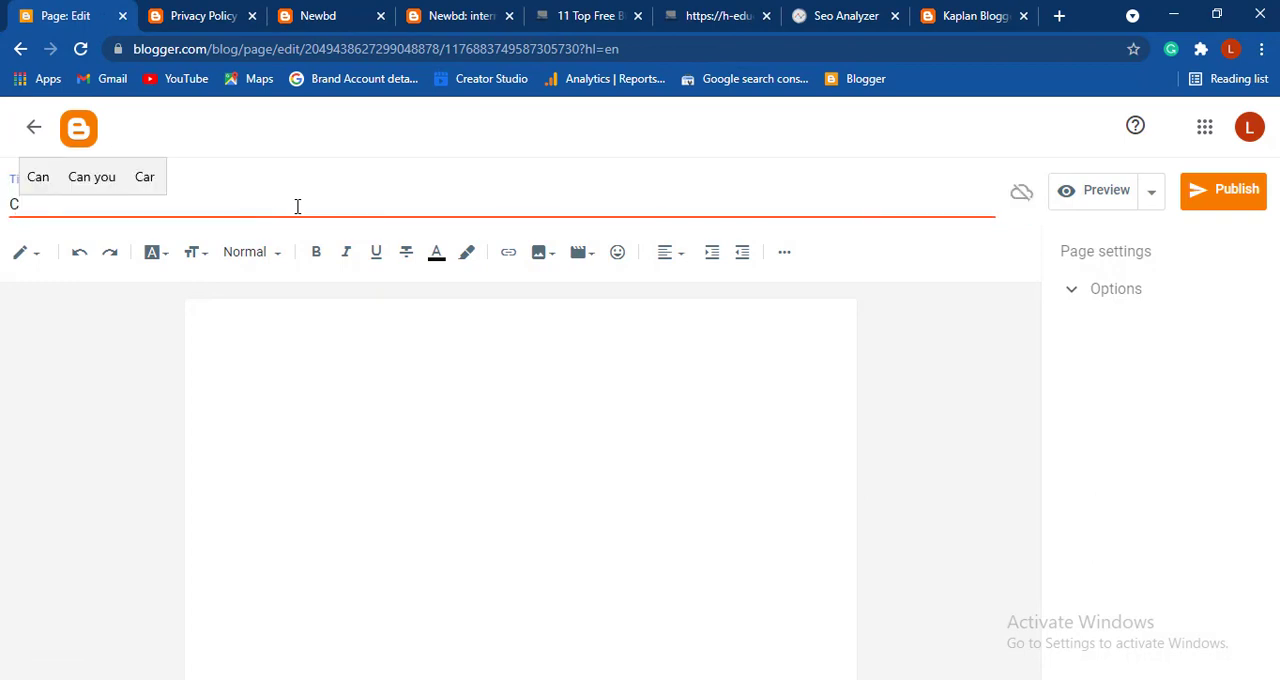
type("a")
key("BackSpace")
type("on")
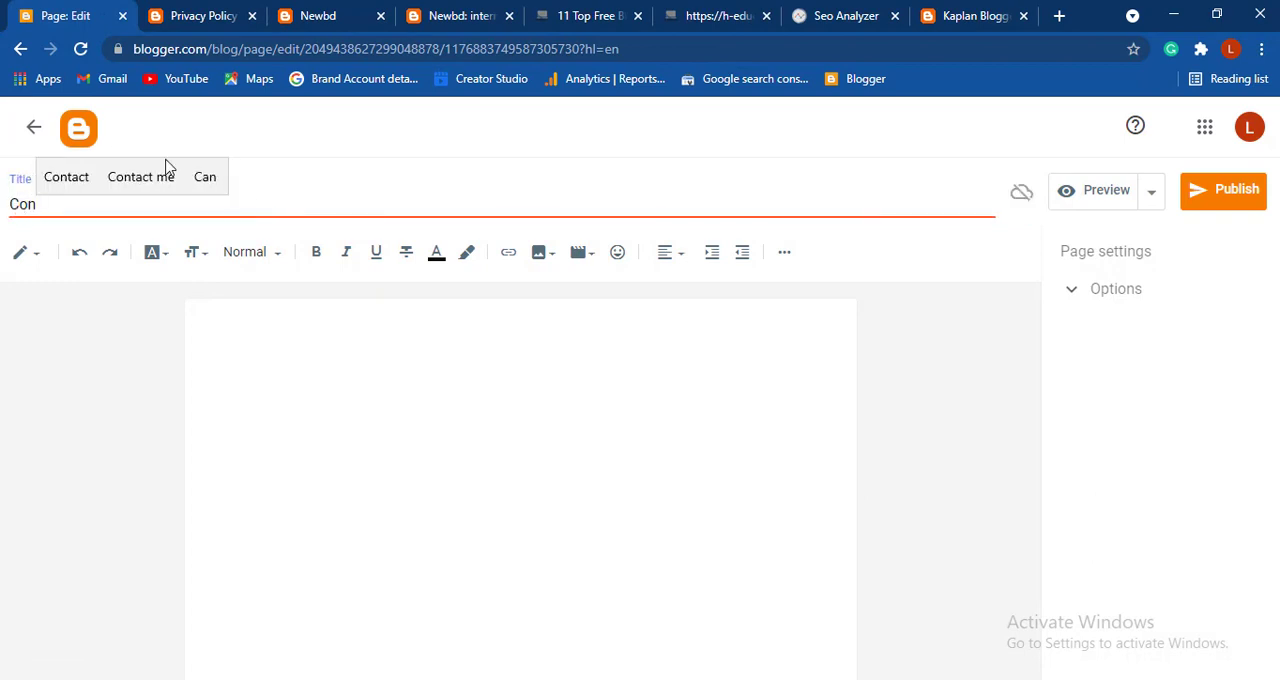
left_click(130, 178)
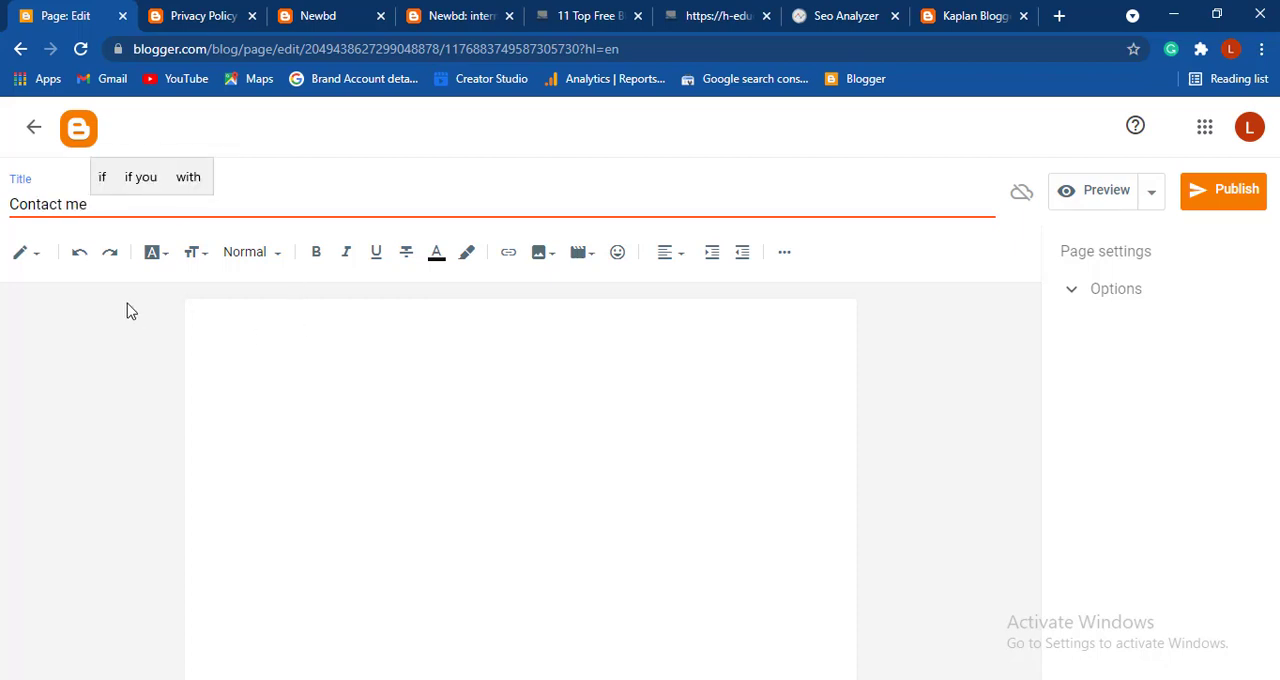
- Switch the Contact me page to HTML view and replace its content with the copied contact form code
left_click(305, 412)
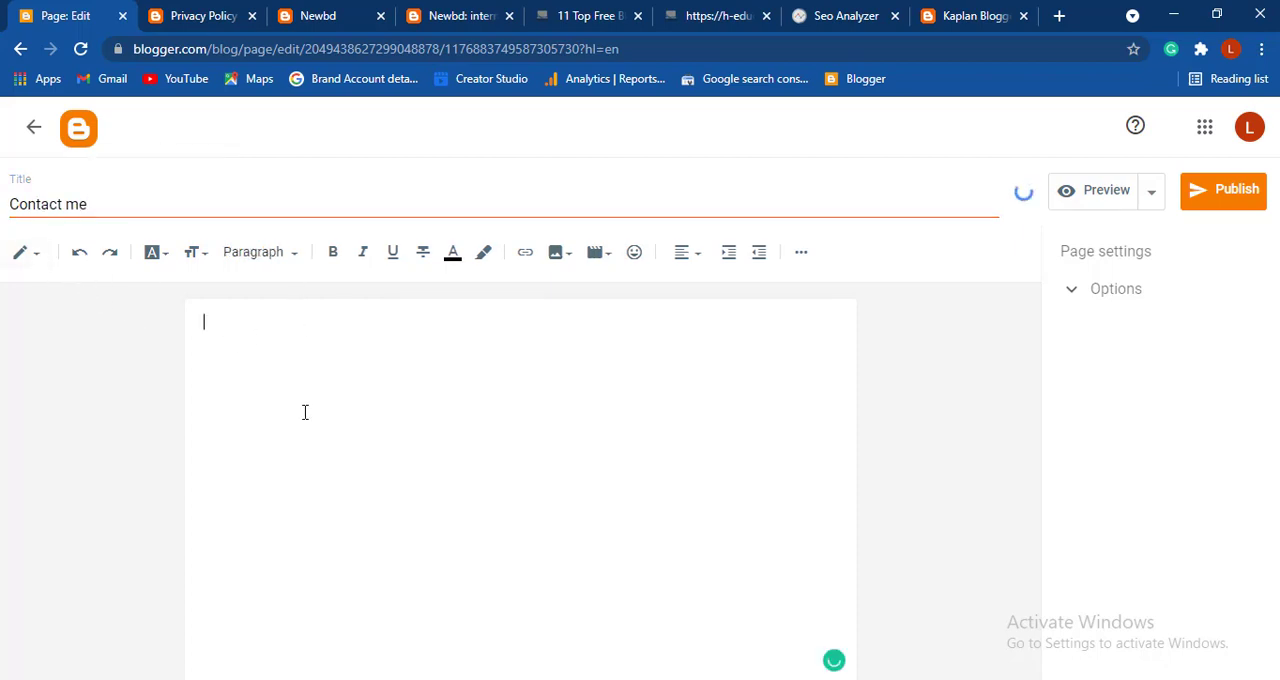
left_click(29, 256)
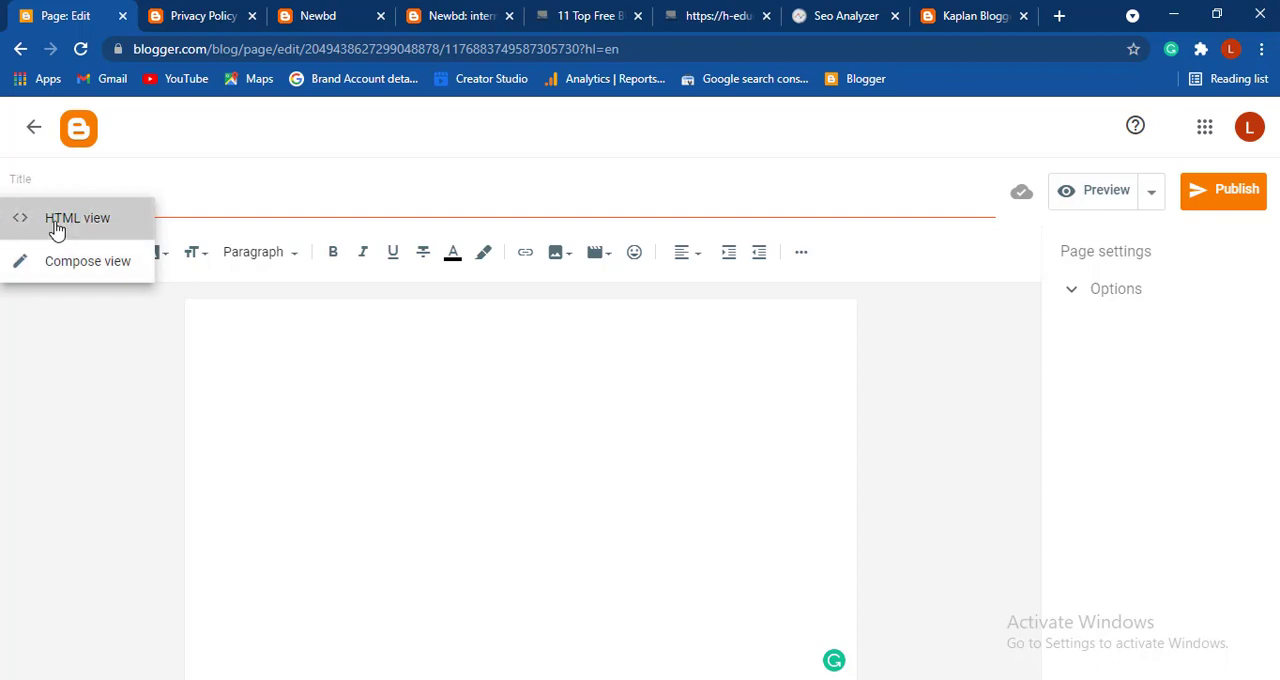
left_click(55, 228)
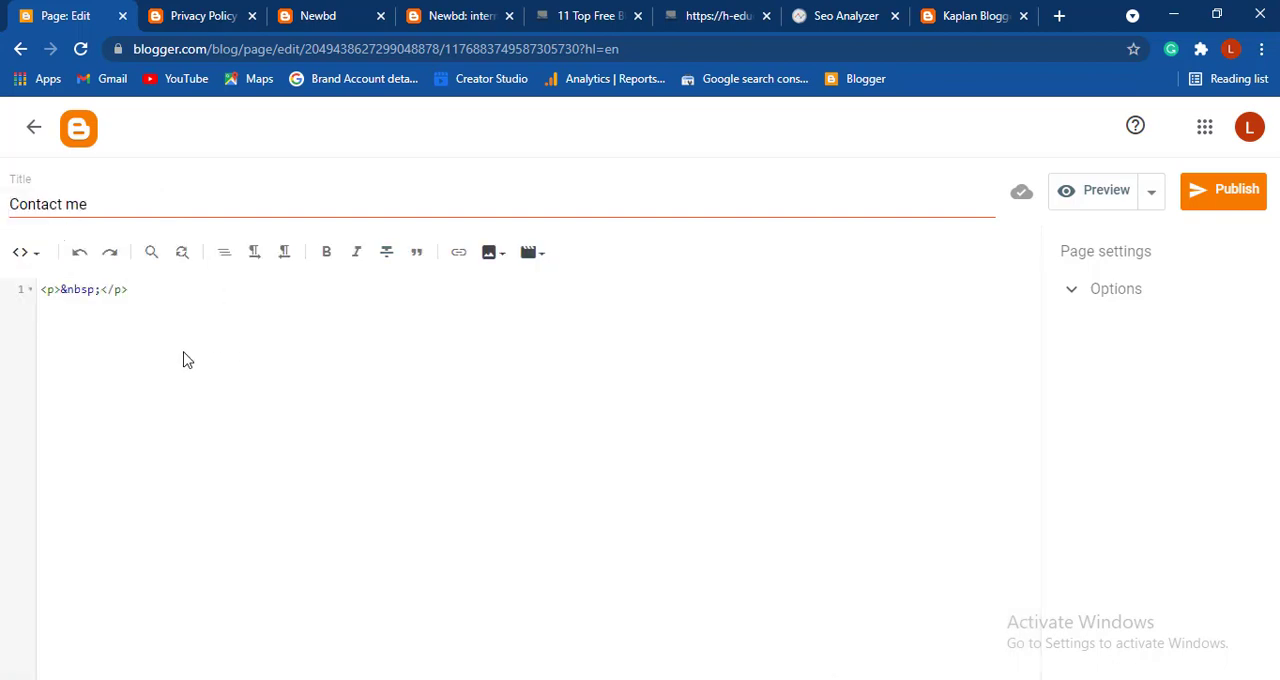
key("ctrl+a")
key("ctrl+v")
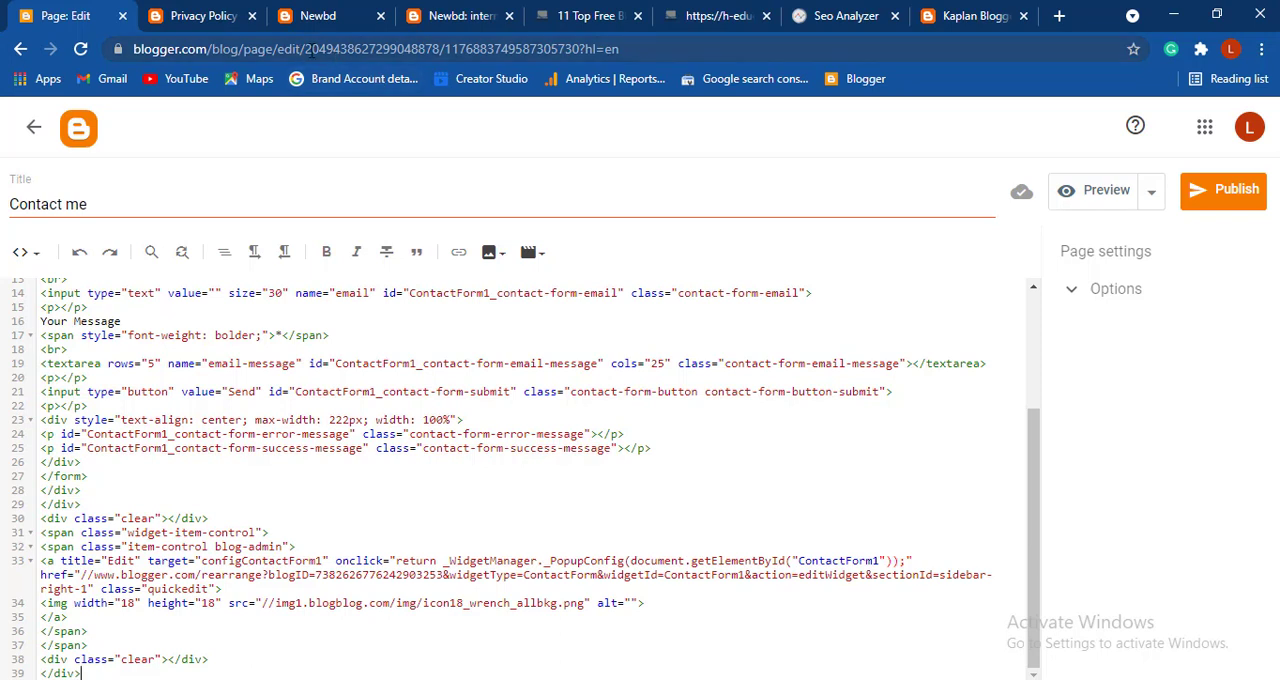
- Replace the blogID value in the form code with this blog's own ID from the page address, and publish the page
left_click_drag(306, 48, 437, 49)
key("ctrl+c")
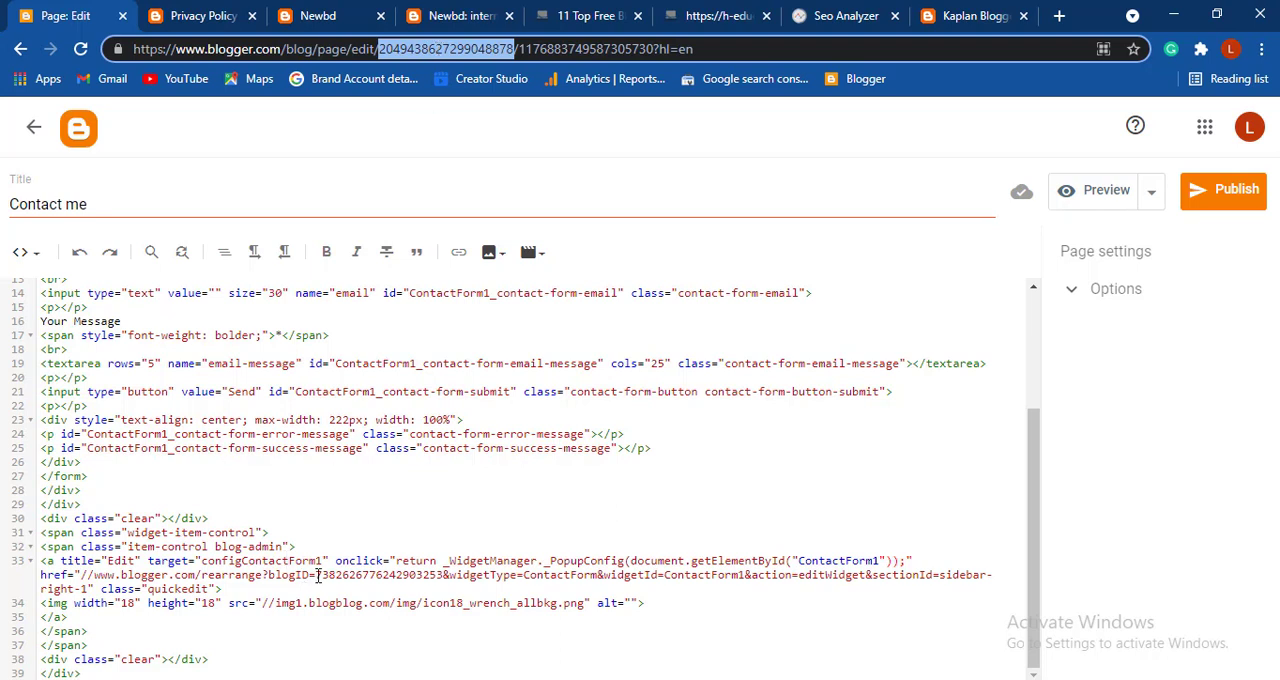
left_click_drag(318, 576, 436, 576)
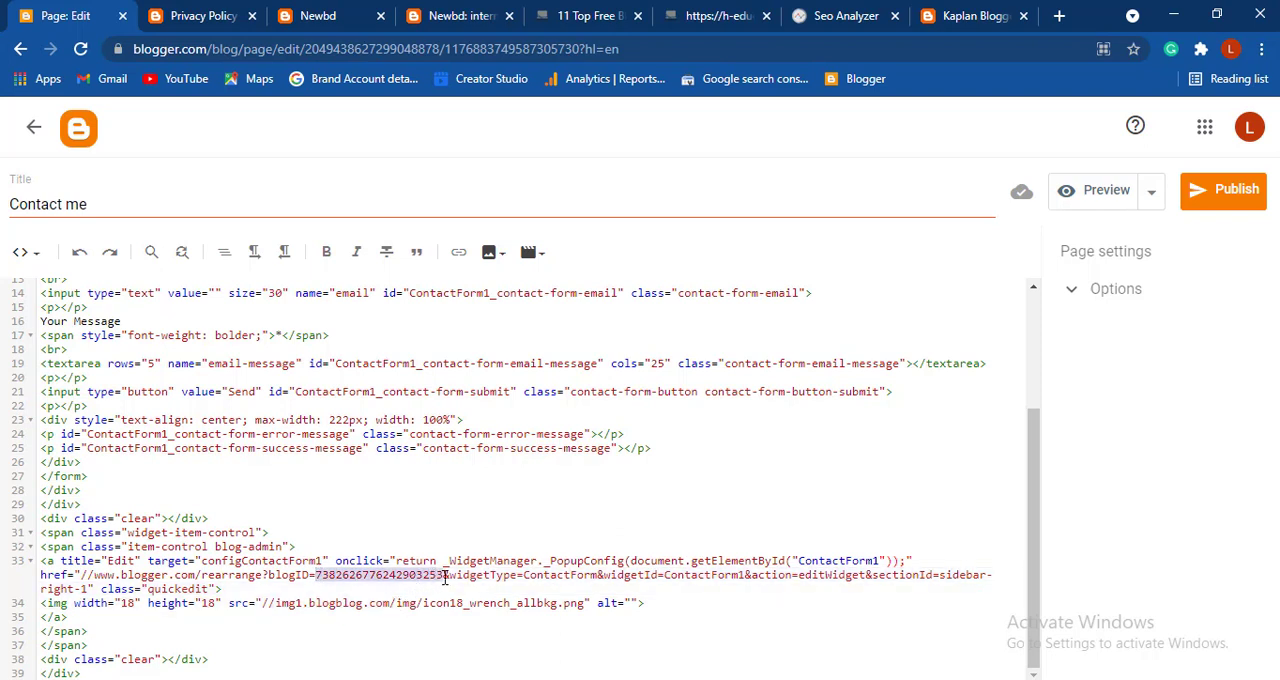
key("ctrl+v")
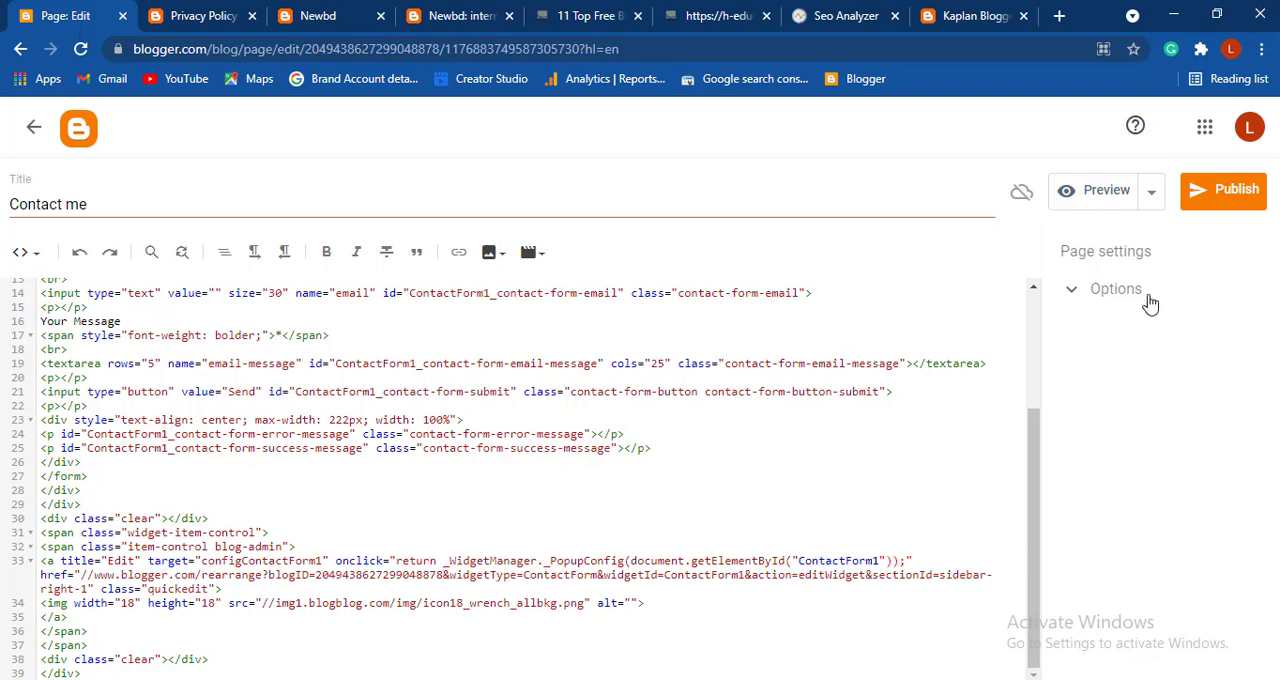
left_click(1220, 200)
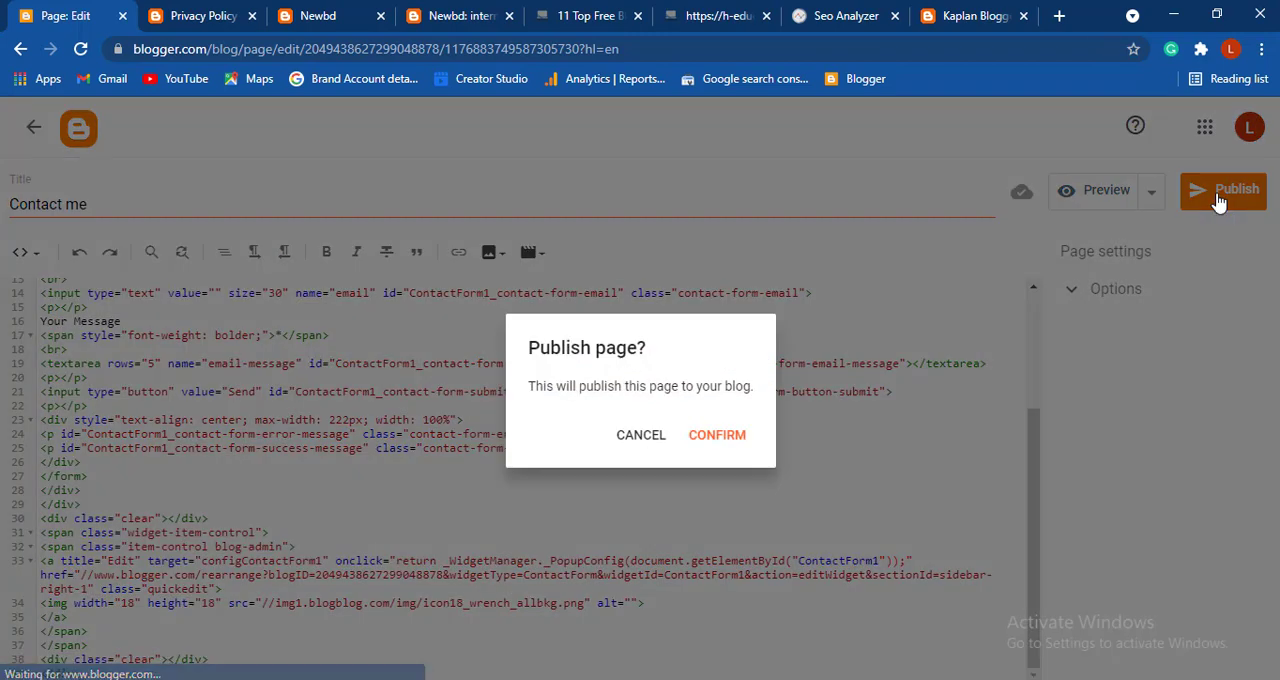
left_click(724, 440)
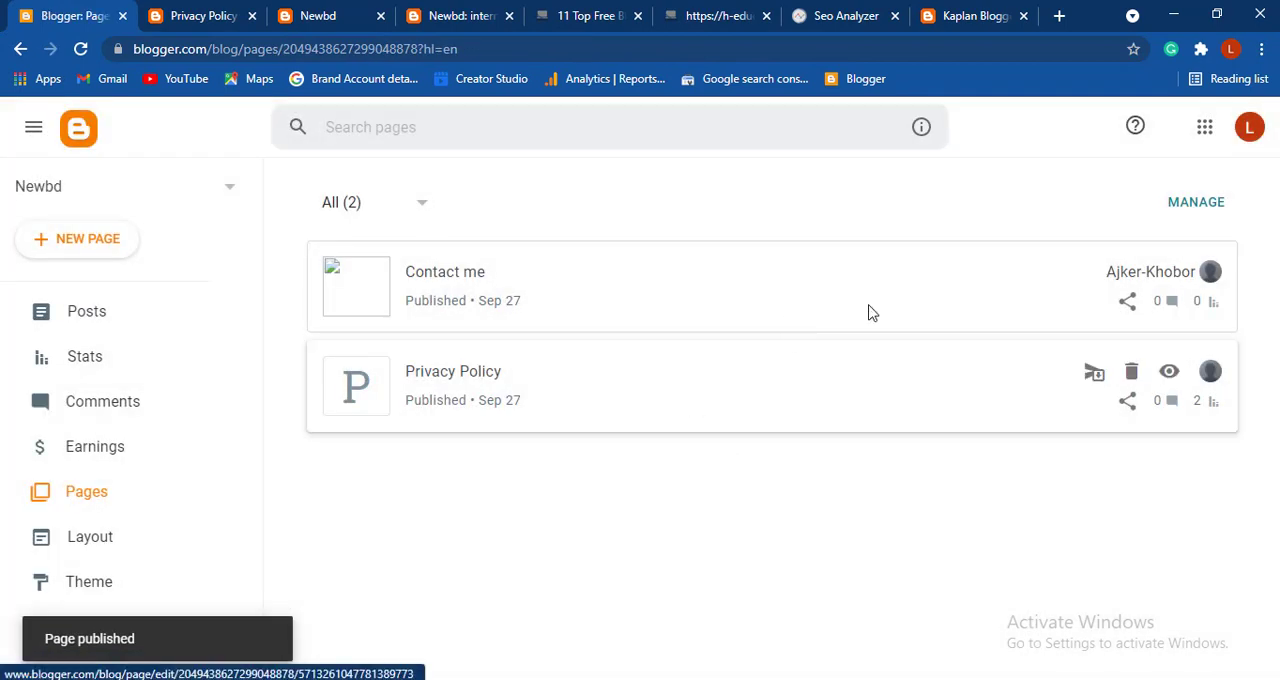
- View the published Contact me page from the list of pages, look over the contact form, and copy the page's web address
mouse_move(1054, 297)
left_click(1167, 274)
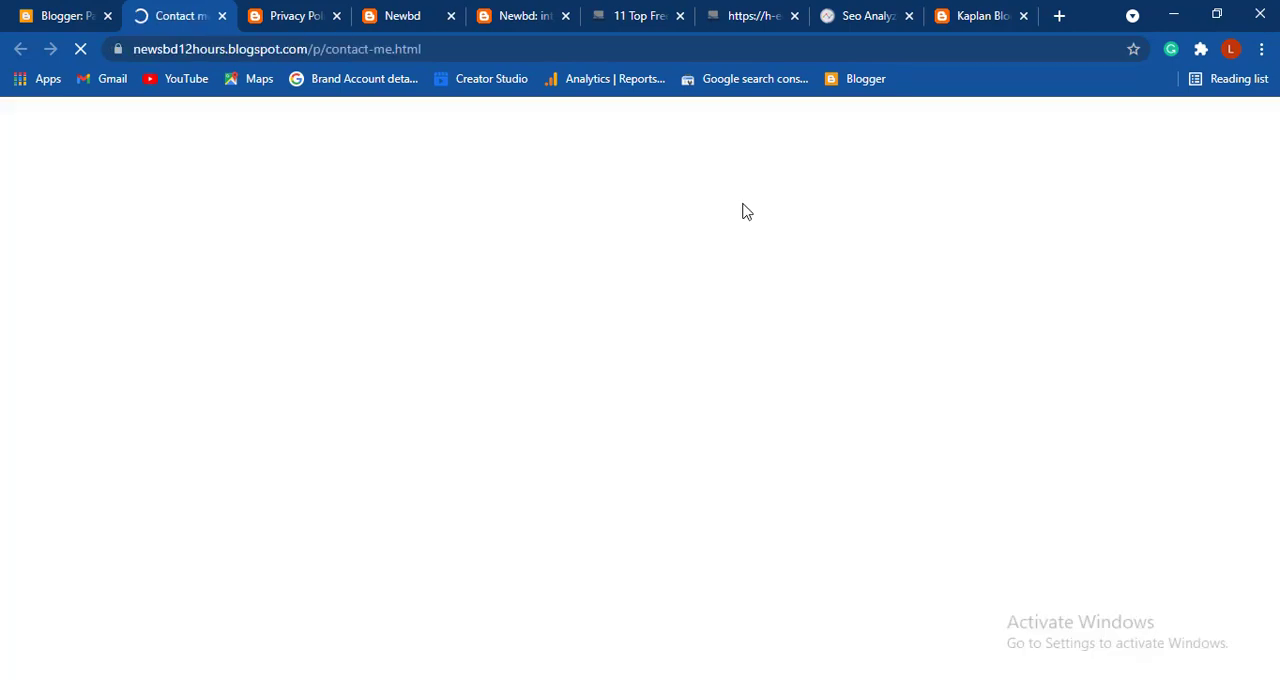
scroll(700, 417, "down", 3)
scroll(700, 418, "down", 5)
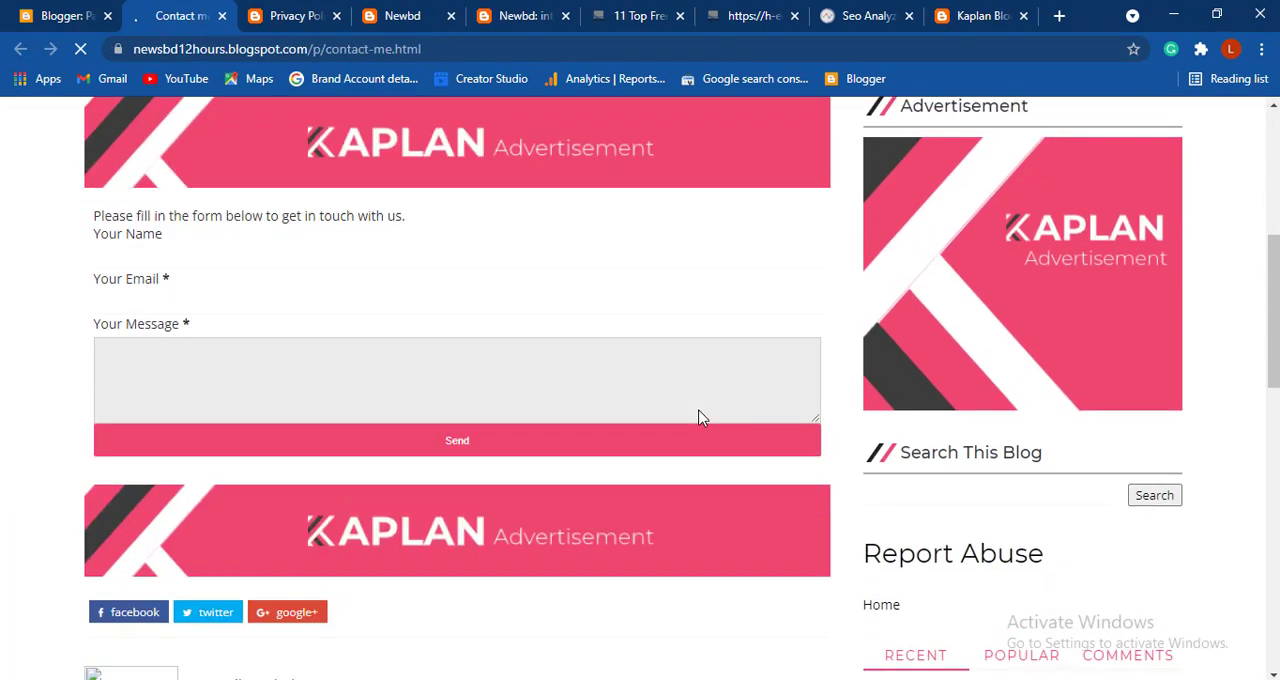
scroll(700, 420, "up", 2)
scroll(700, 418, "up", 2)
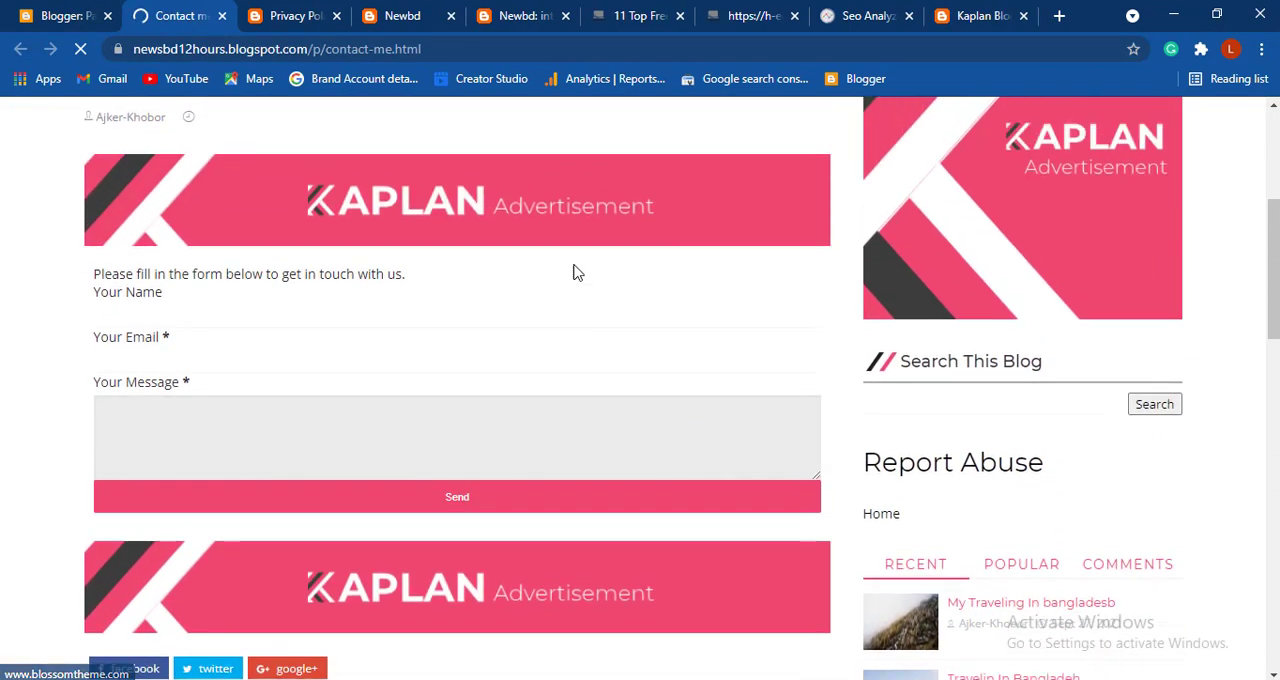
left_click(523, 42)
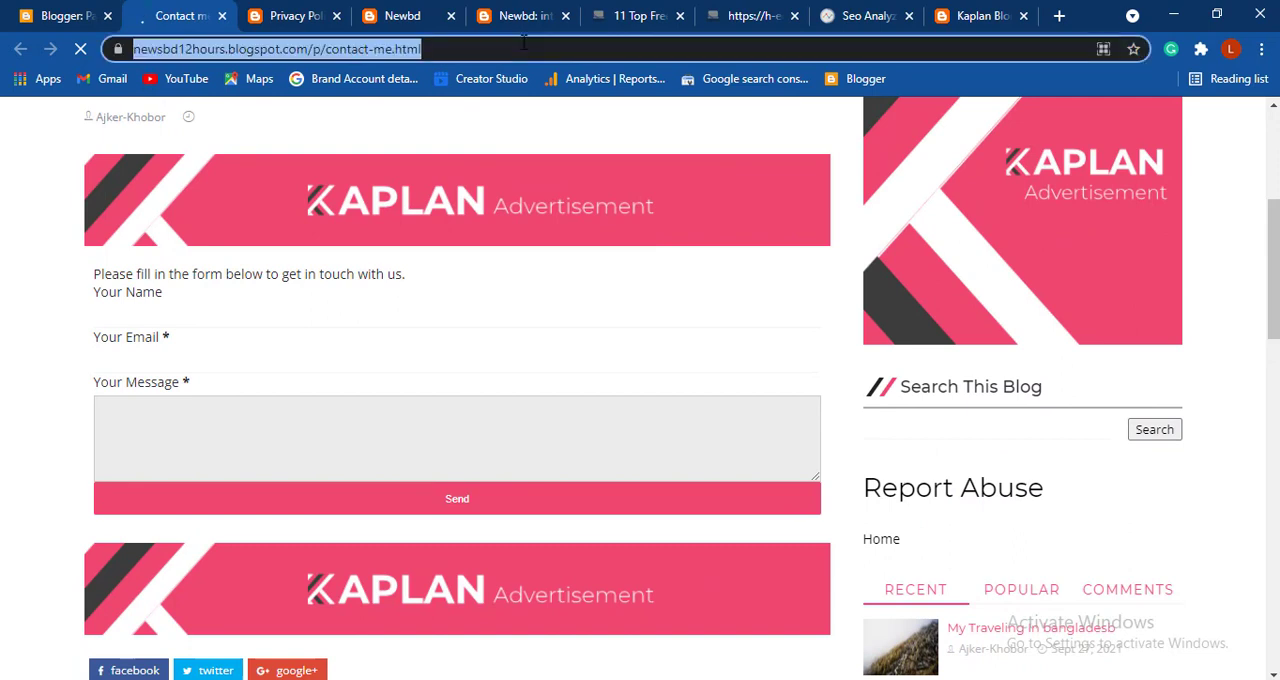
left_click(523, 42)
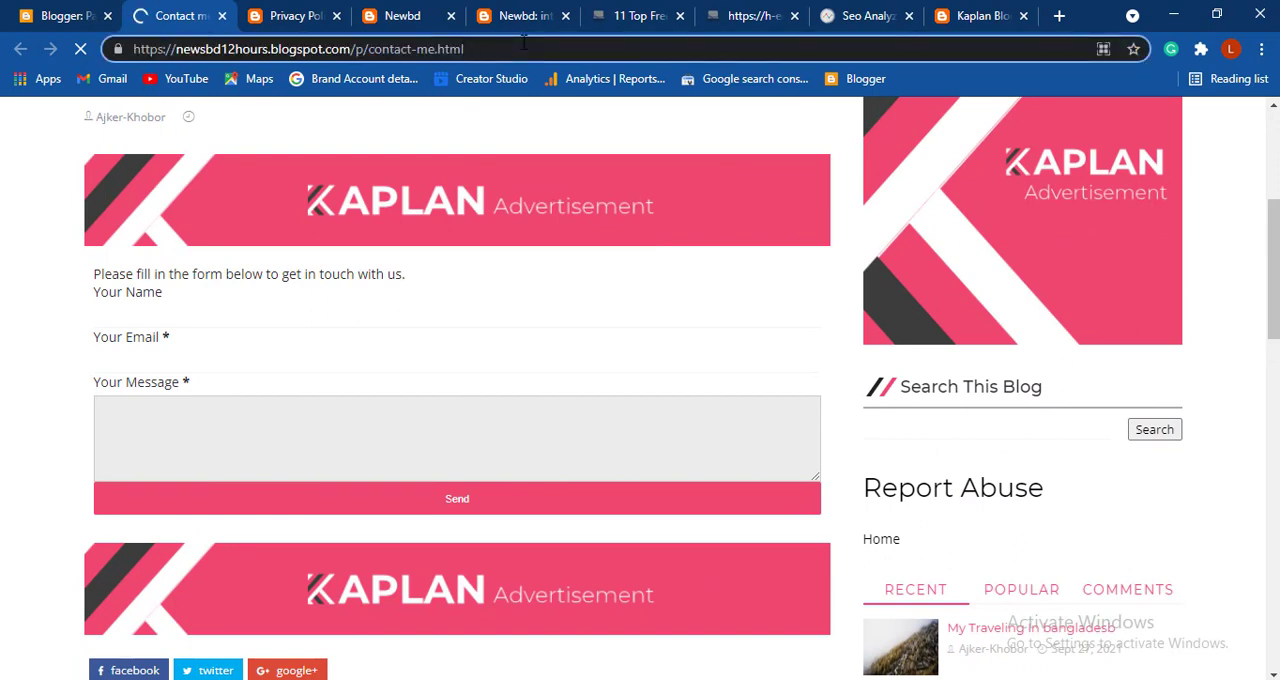
left_click(523, 42)
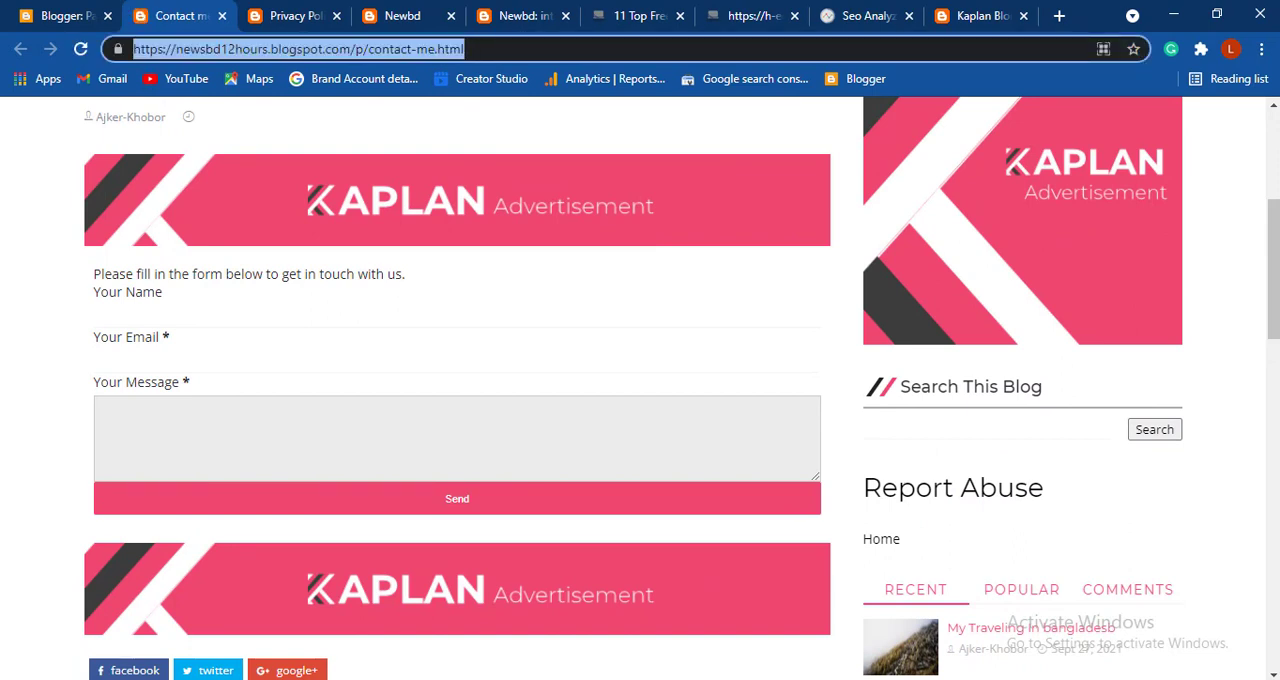
- Back in Blogger's layout, set the Contact item's URL in the Top Navigation Menu to the copied Contact me page address and save the gadget
left_click(66, 15)
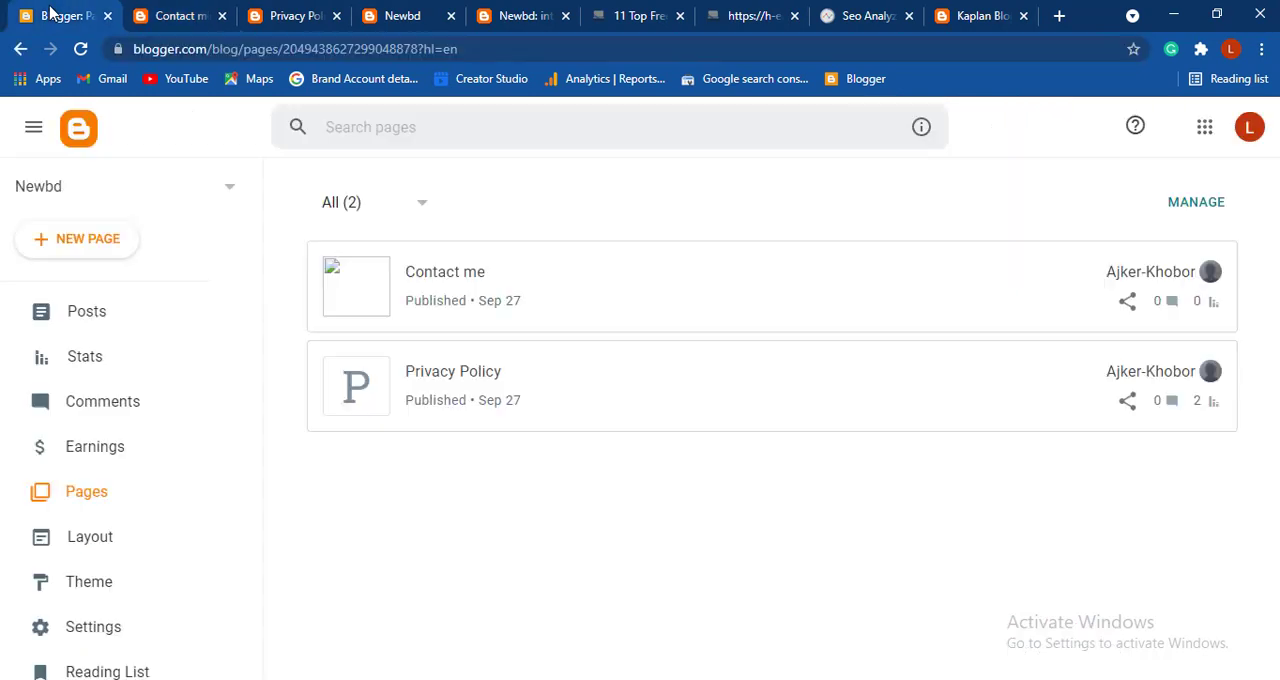
left_click(141, 545)
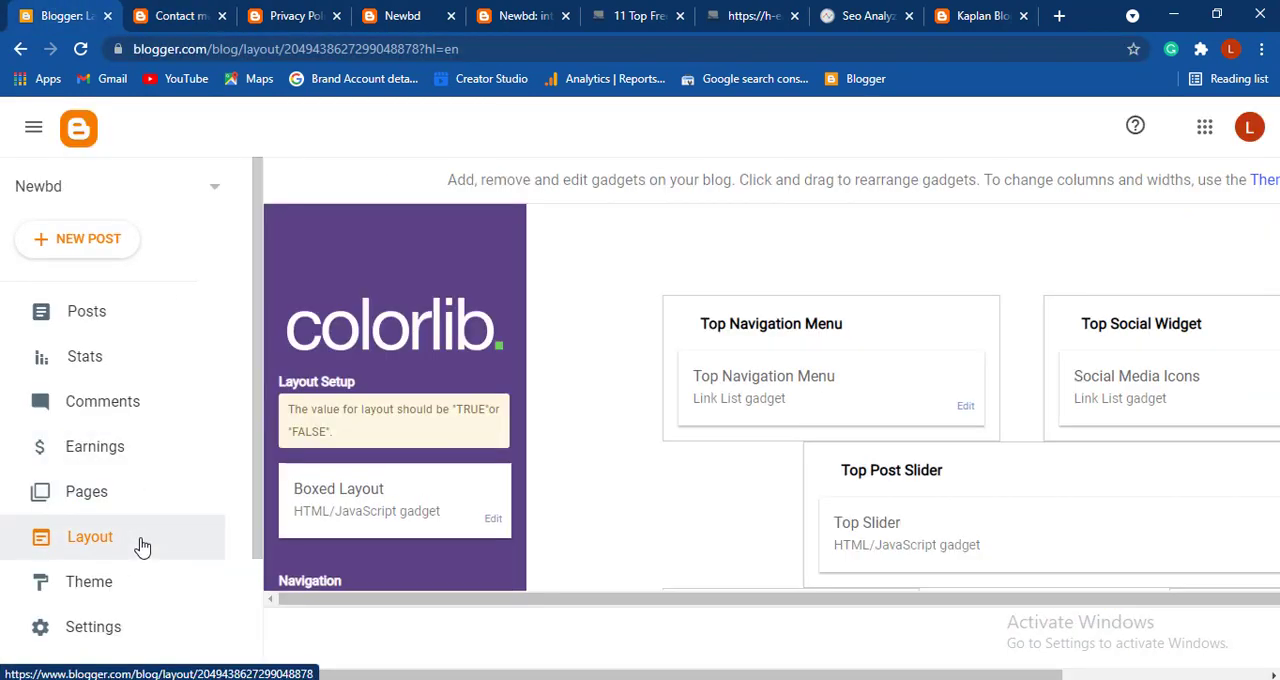
left_click(963, 409)
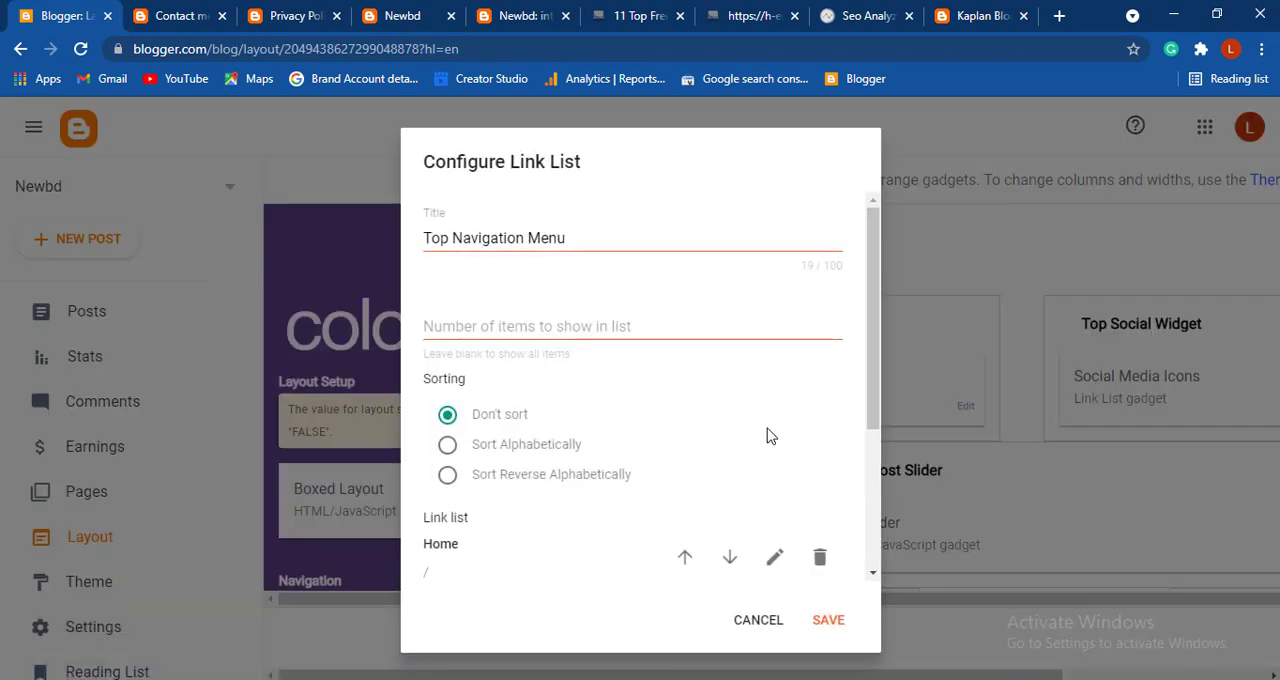
scroll(770, 436, "down", 3)
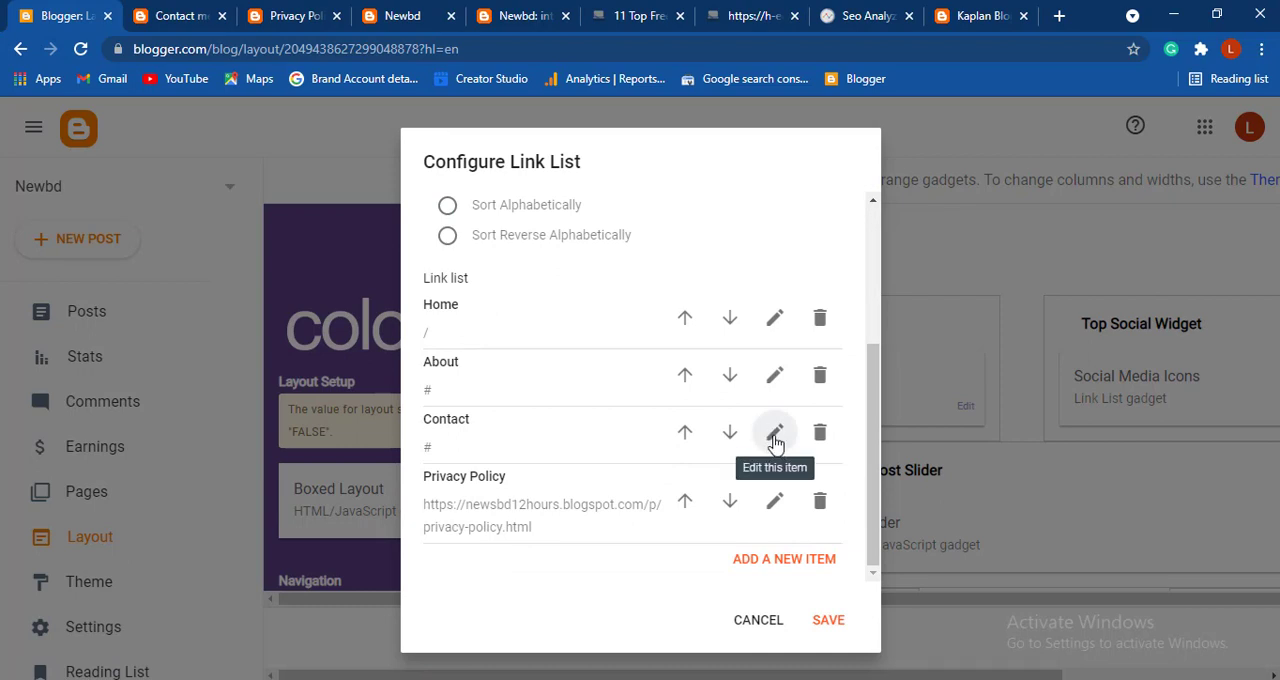
left_click(775, 440)
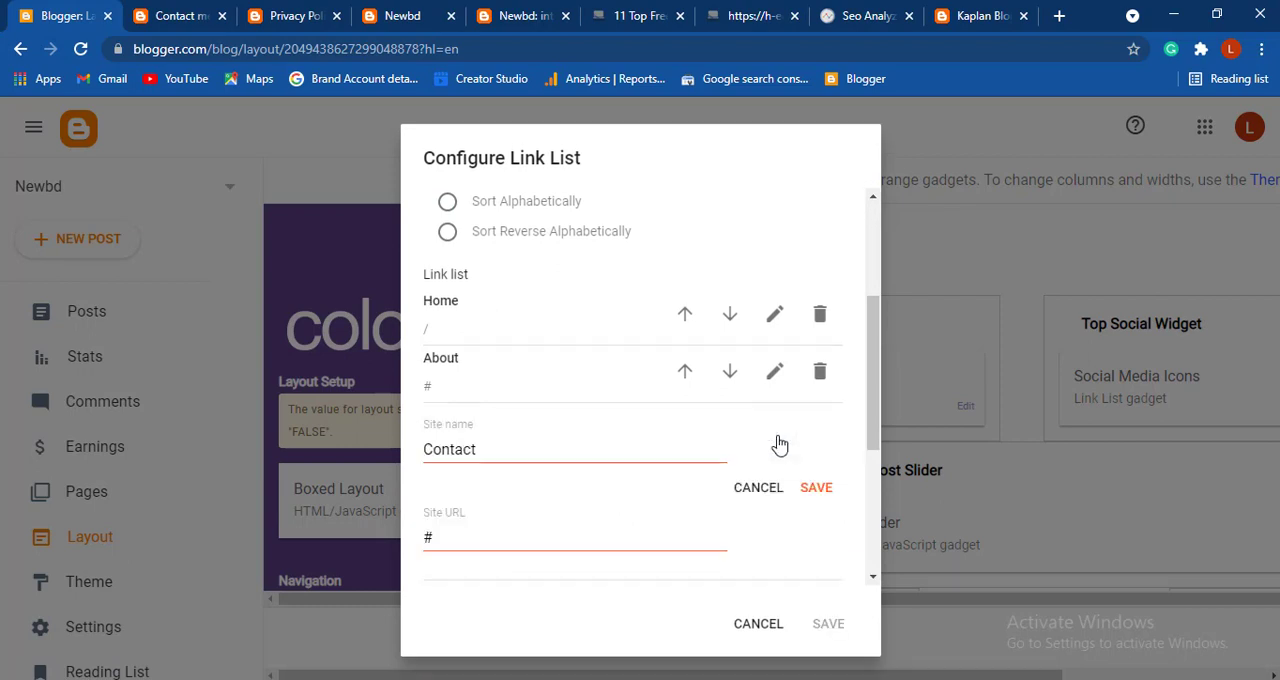
left_click(483, 541)
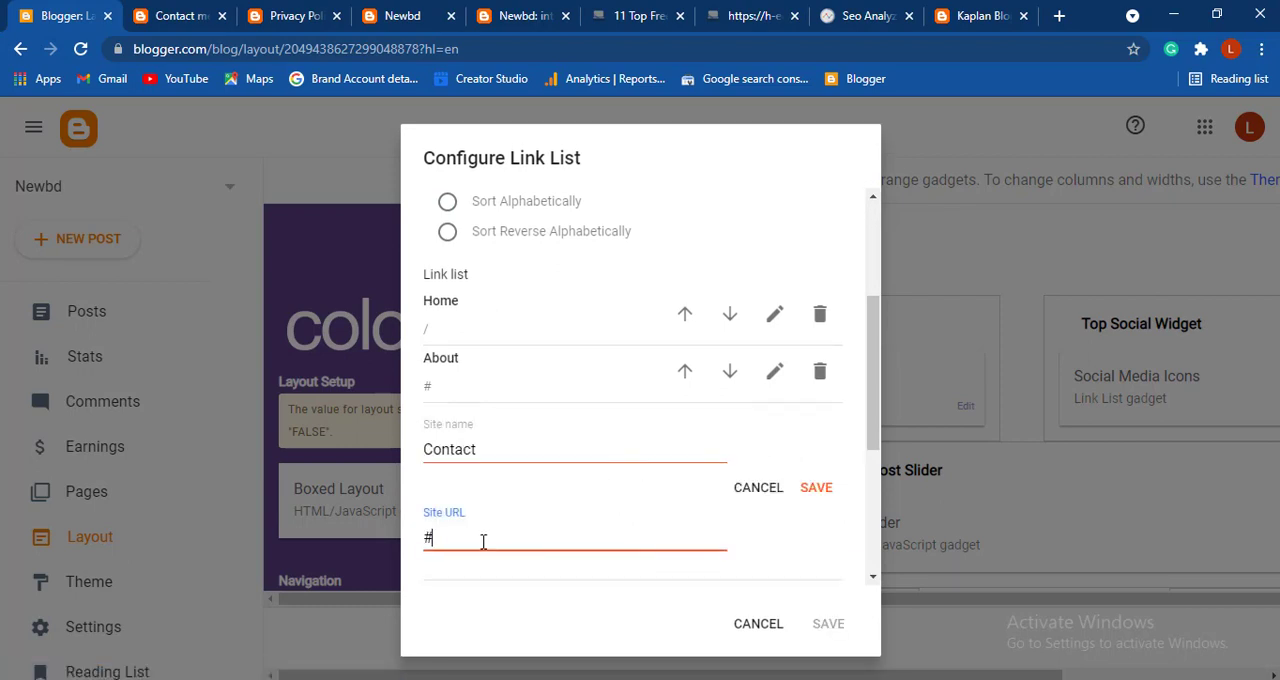
key("ctrl+v")
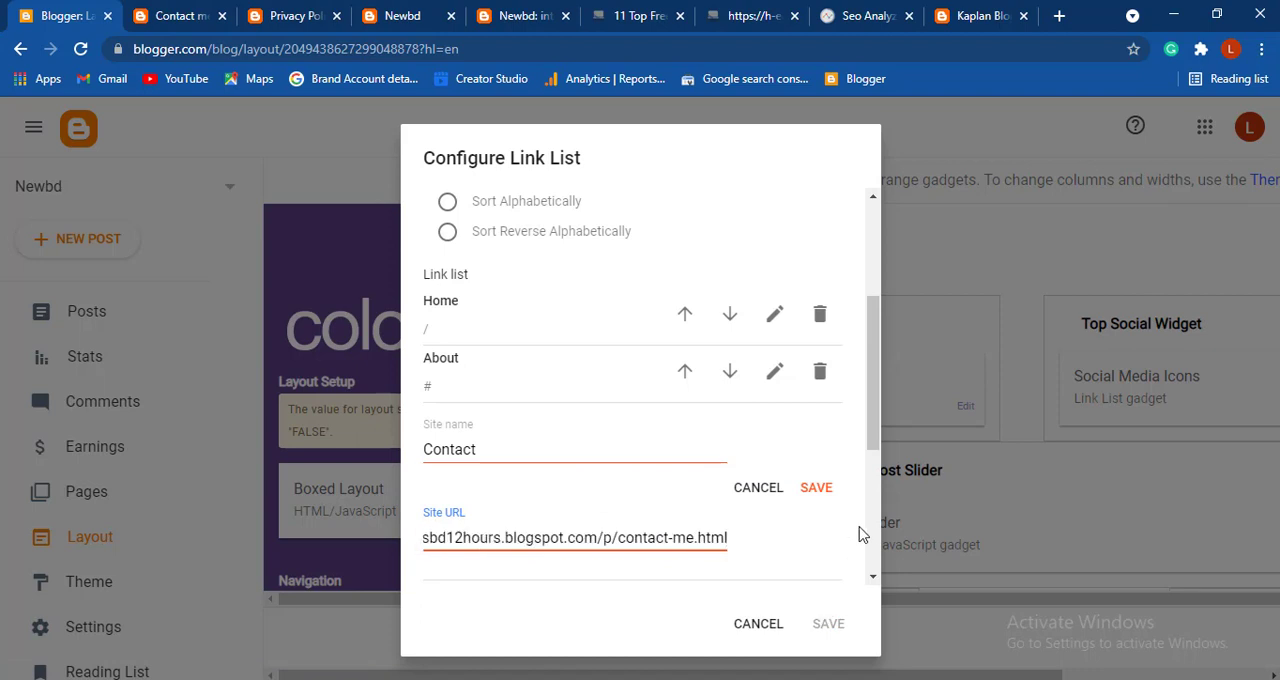
left_click(816, 487)
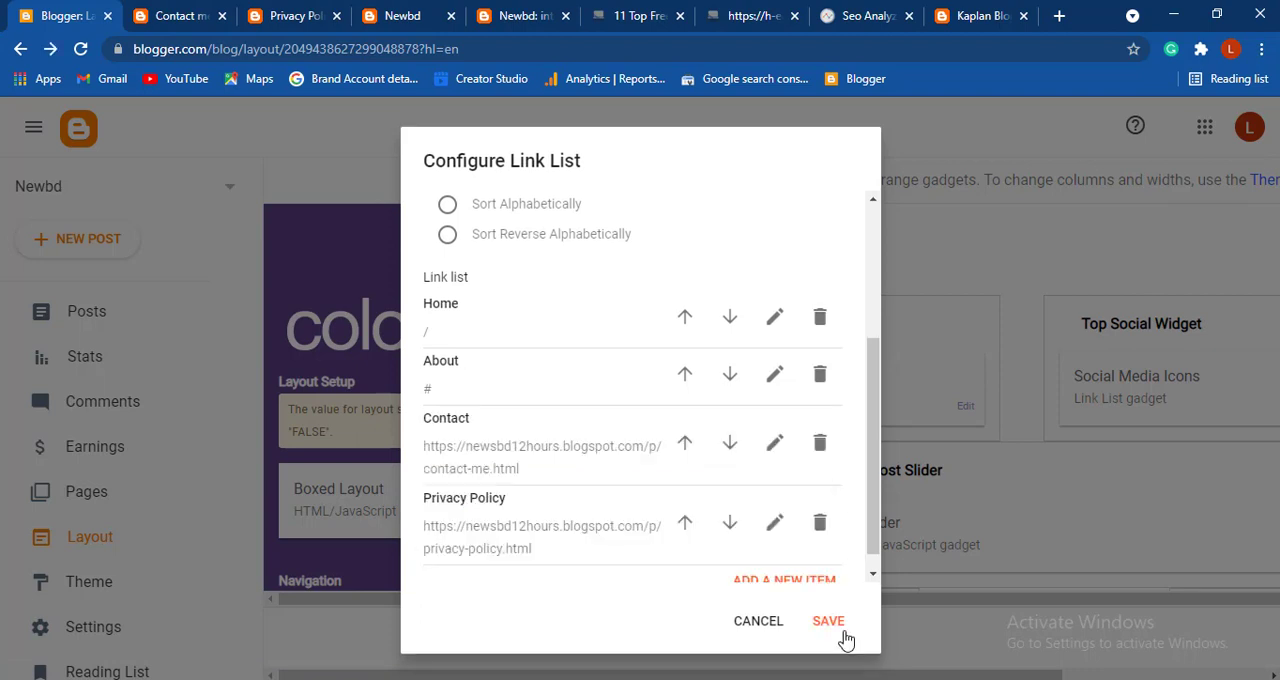
left_click(843, 632)
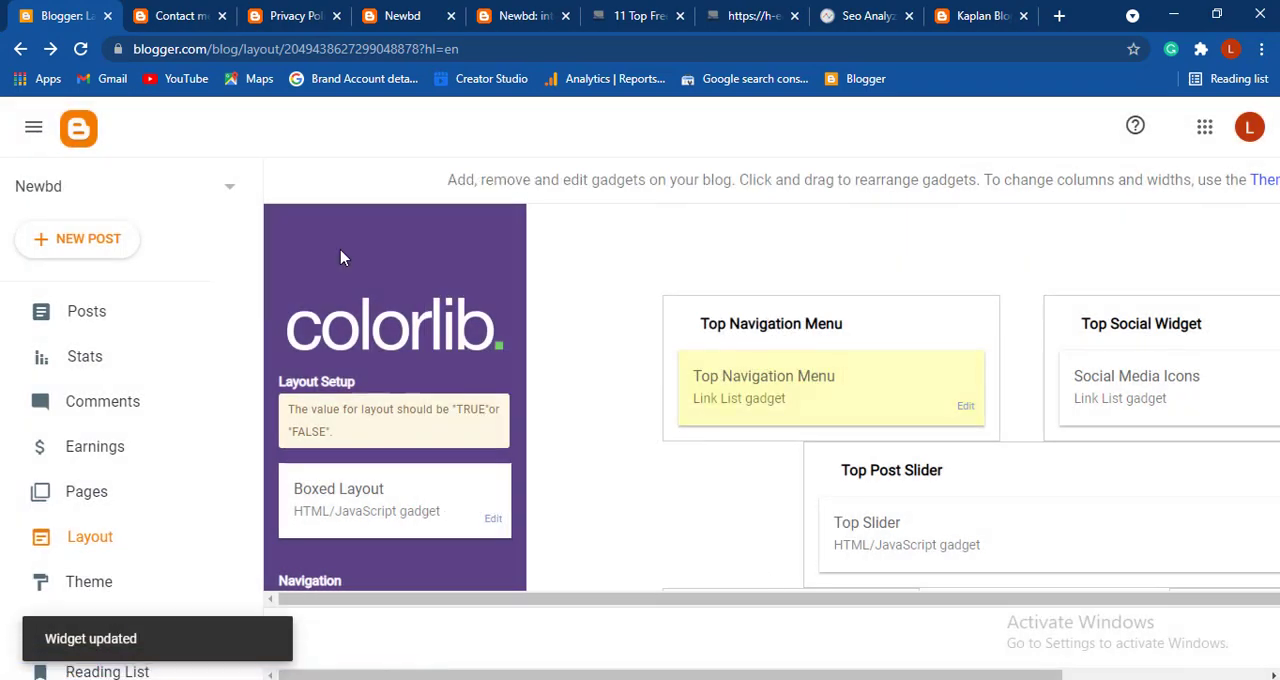
- On the live blog, go to the home page, follow the top menu's Contact link, and look over the contact form and the rest of the page
left_click(170, 16)
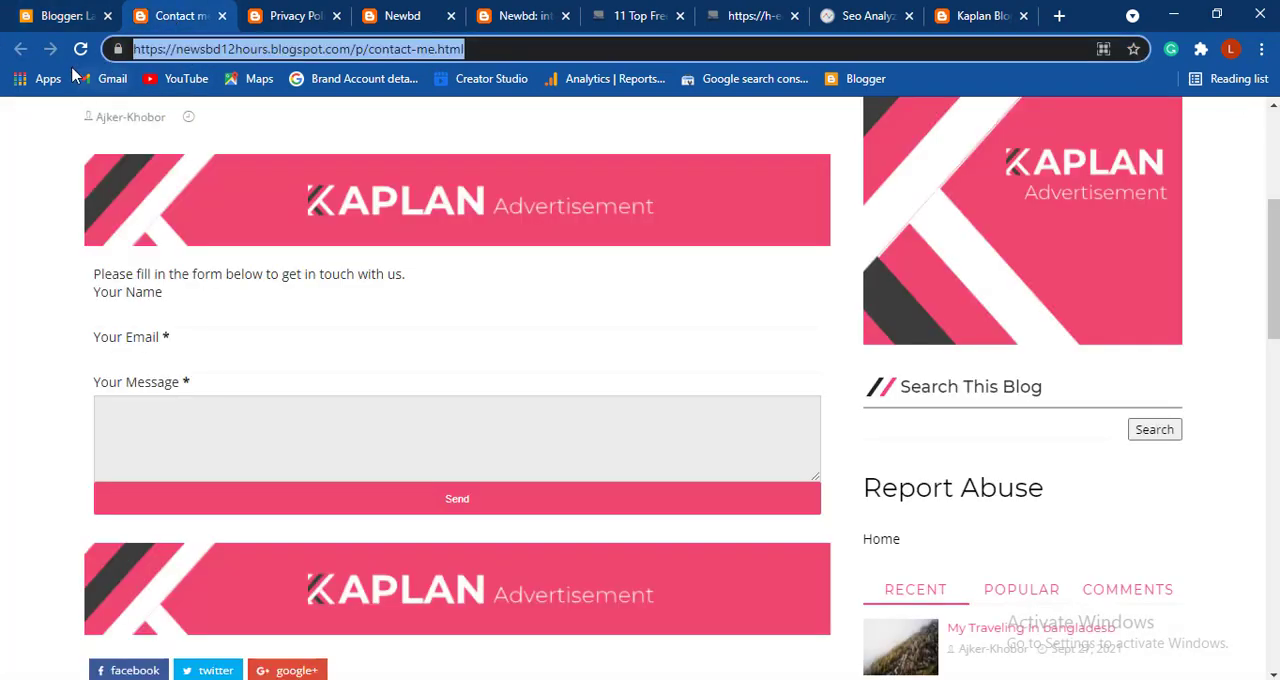
left_click(146, 119)
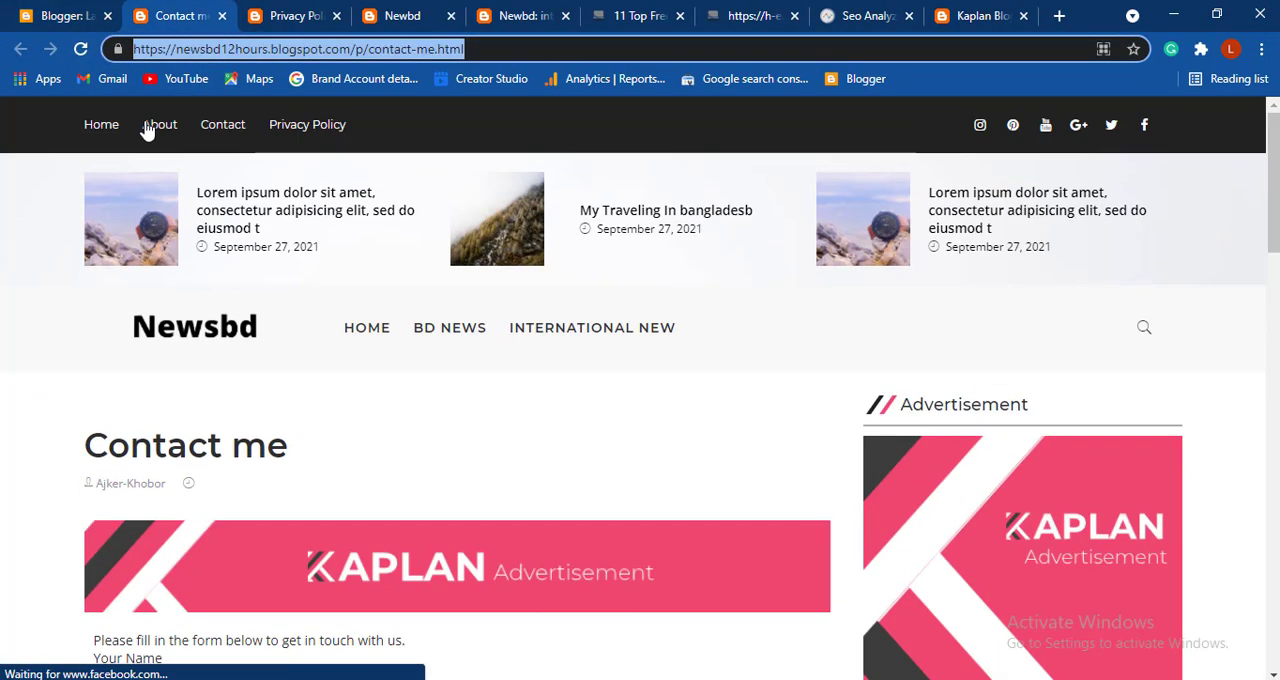
left_click(202, 340)
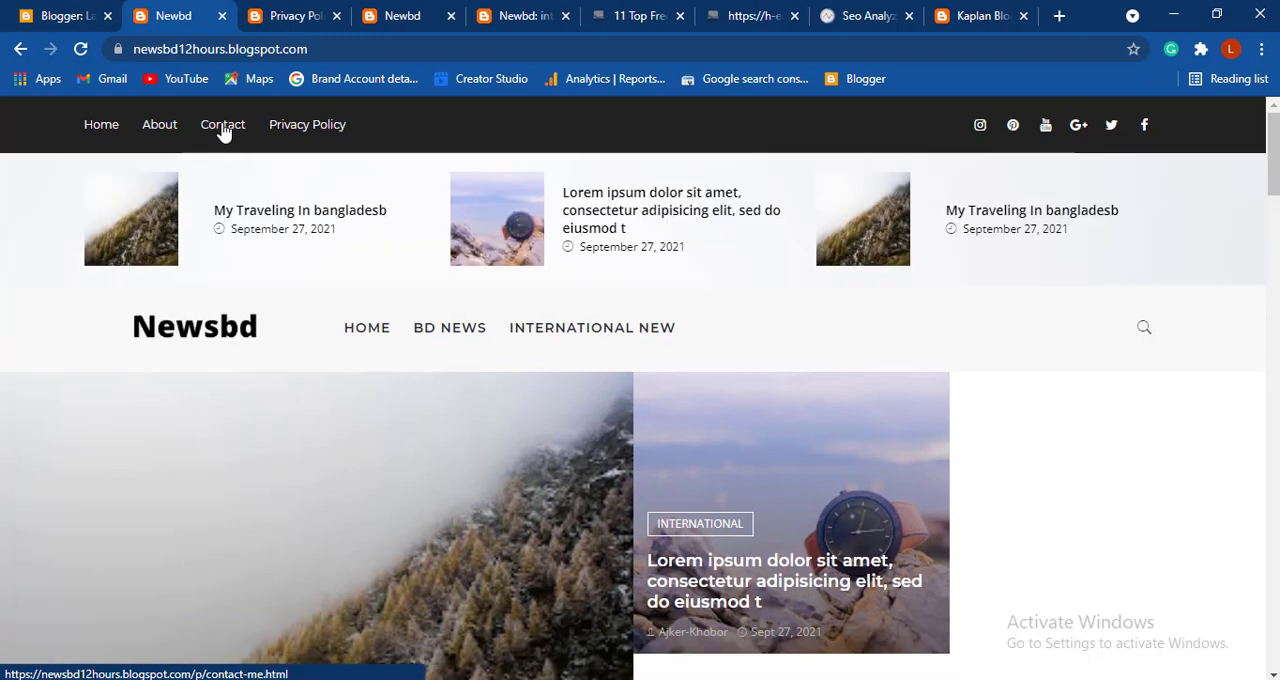
left_click(222, 130)
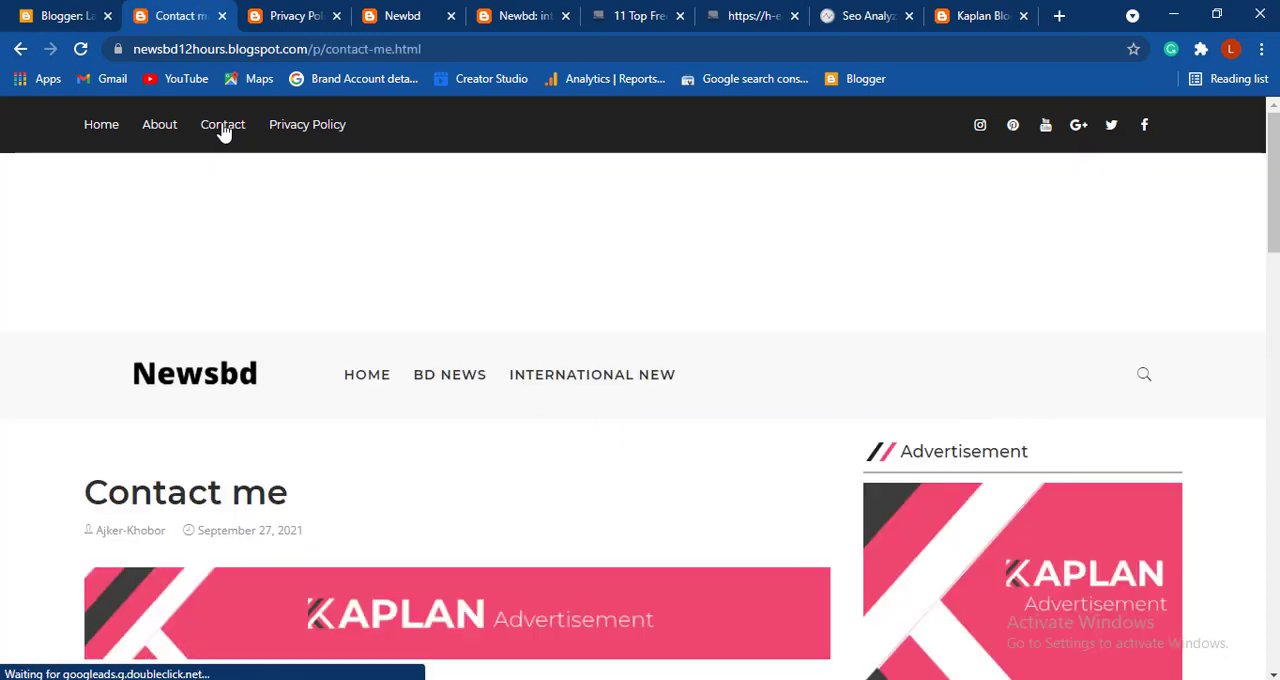
scroll(414, 283, "down", 2)
scroll(414, 283, "down", 3)
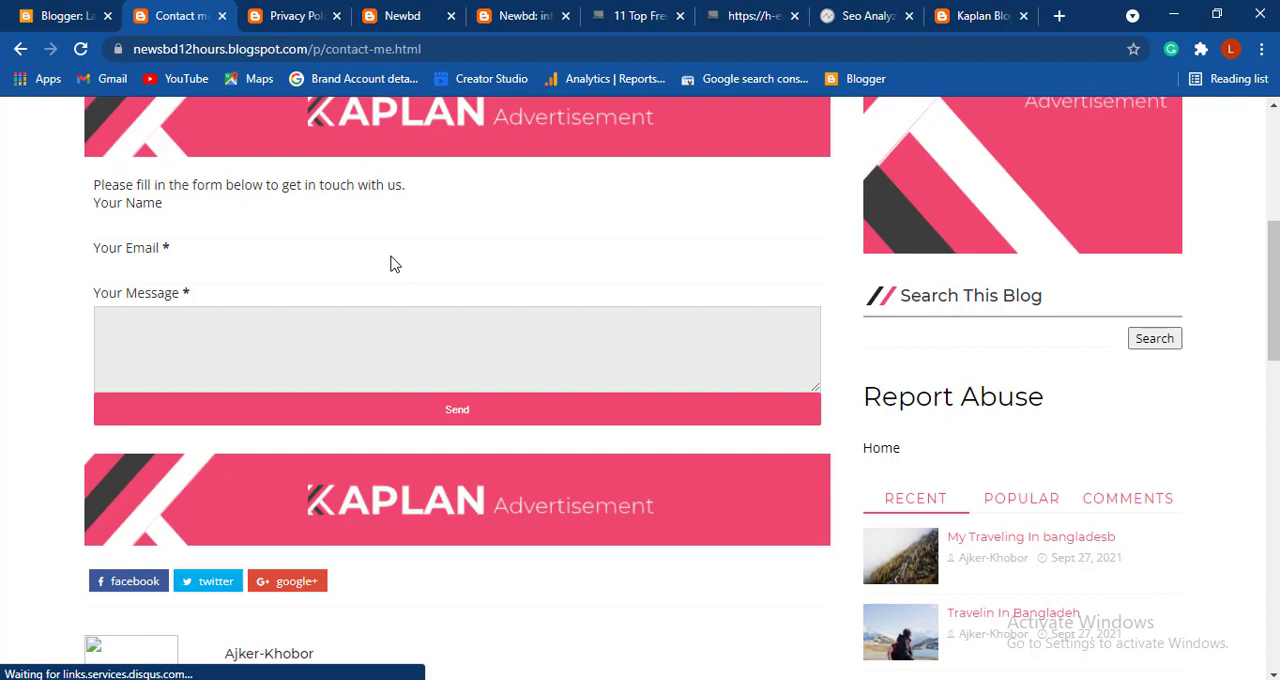
left_click(188, 220)
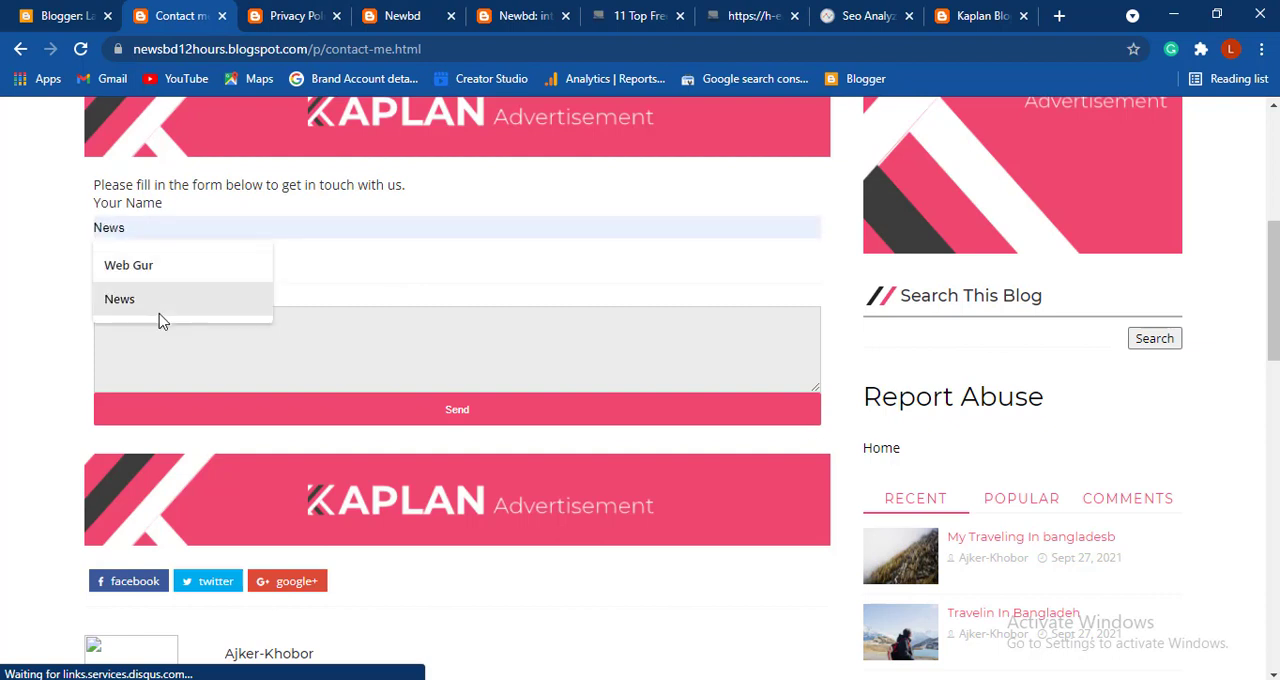
left_click(216, 322)
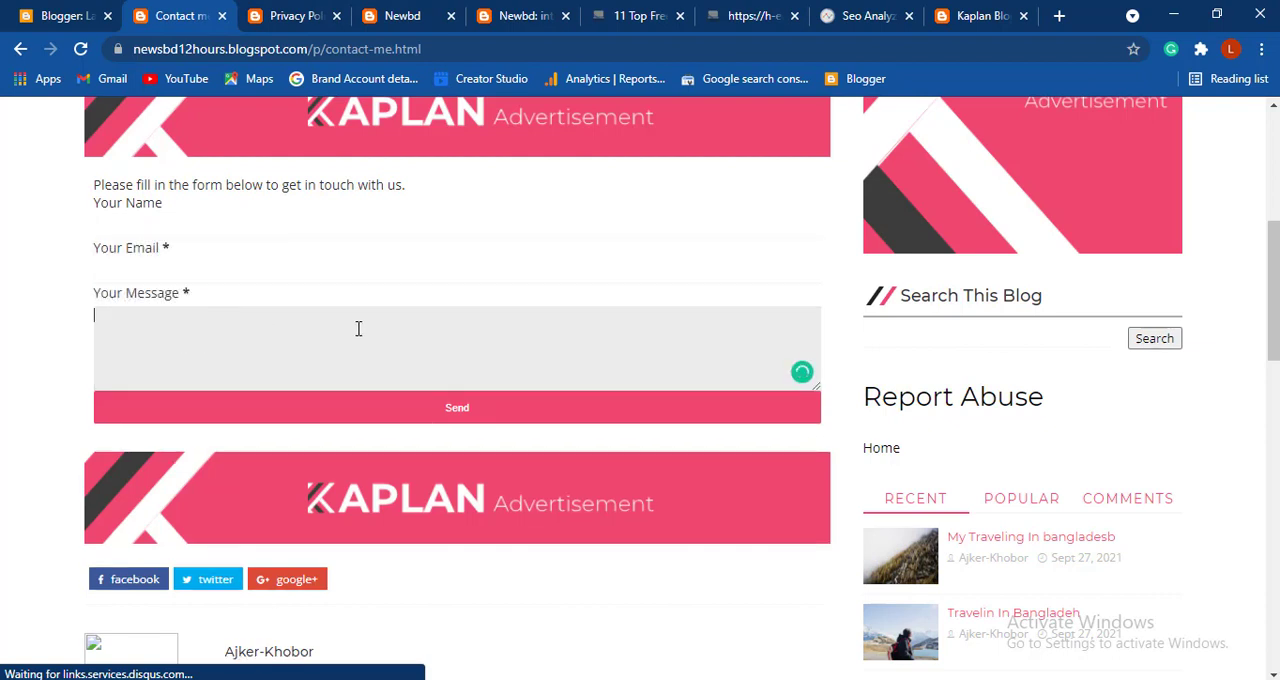
scroll(646, 551, "down", 10)
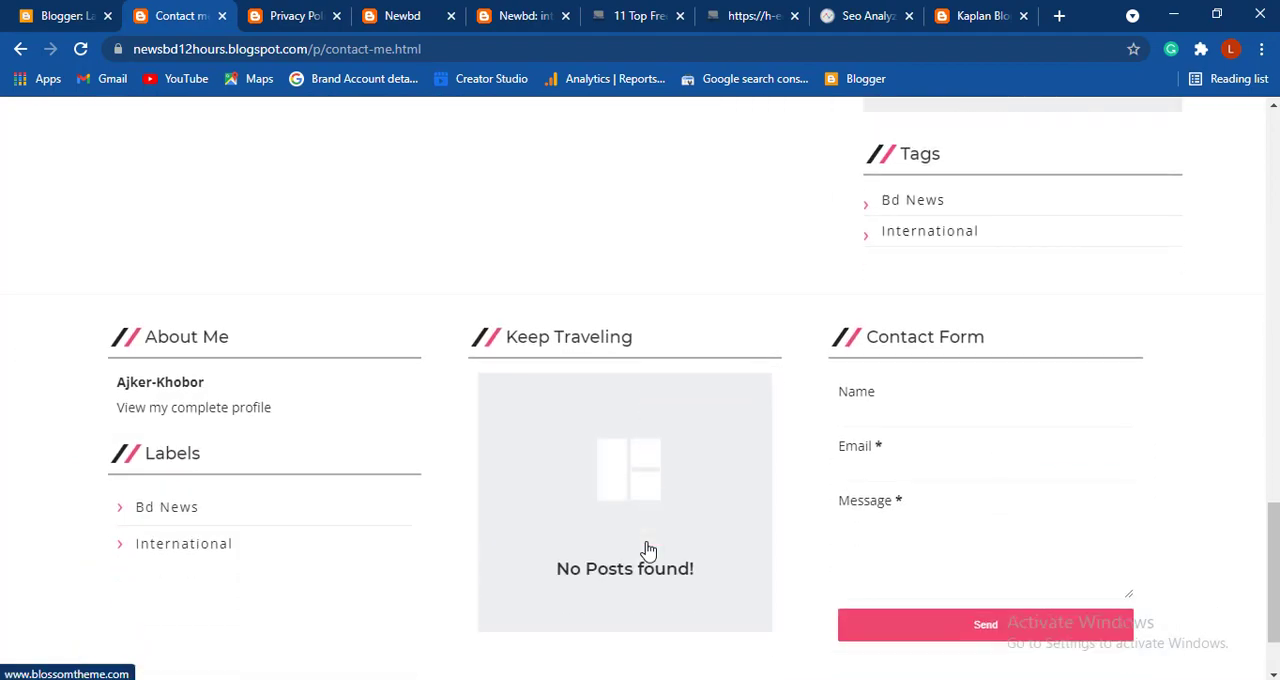
scroll(646, 550, "up", 15)
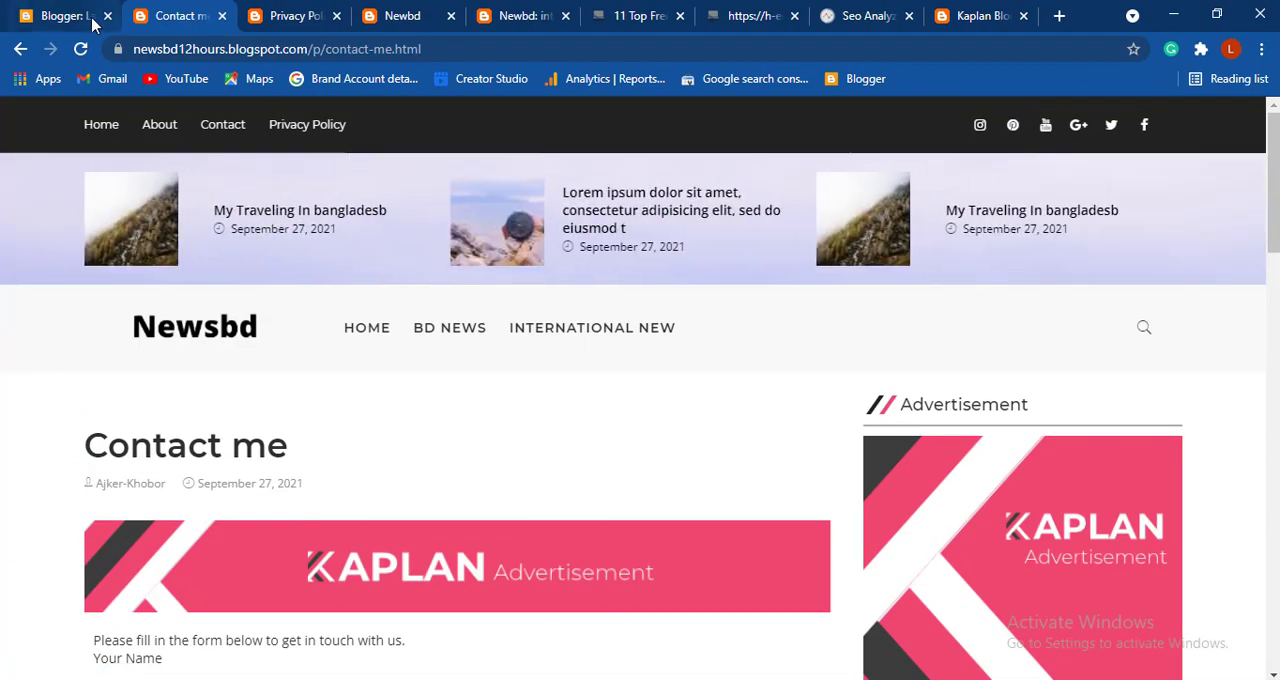
- Return to the live blog's home page and review its post sections, Latest News list and sidebar widgets
left_click(90, 18)
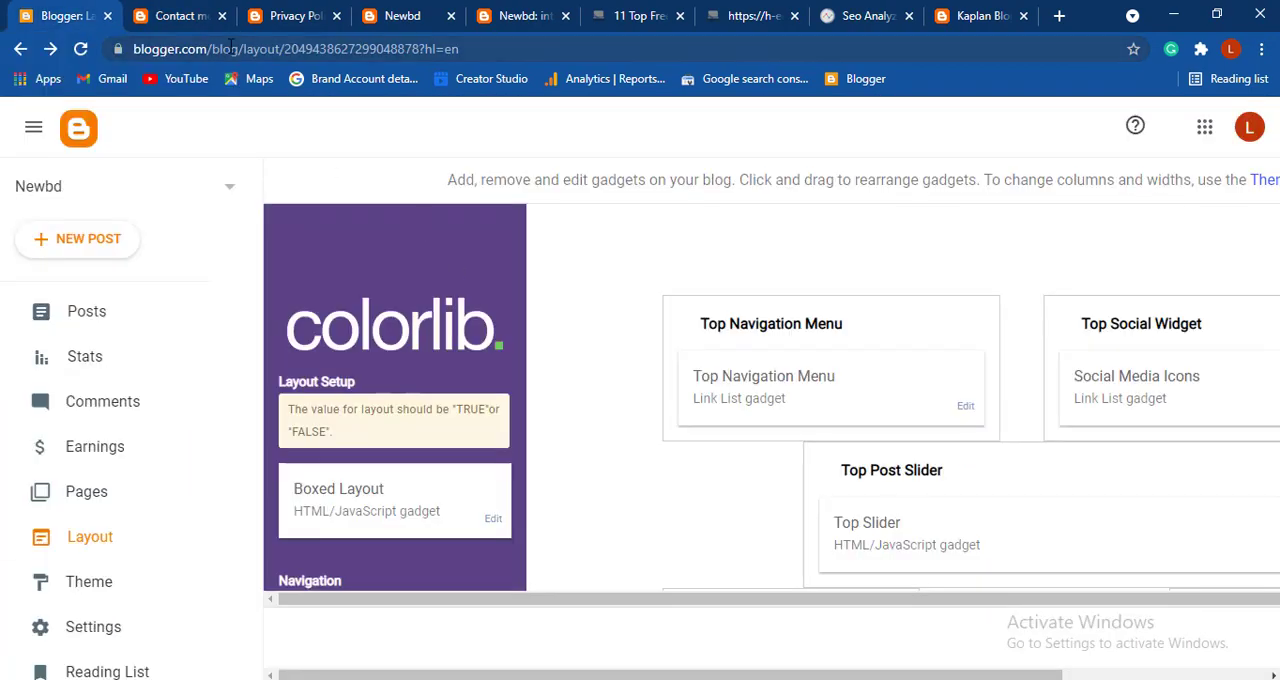
left_click(178, 16)
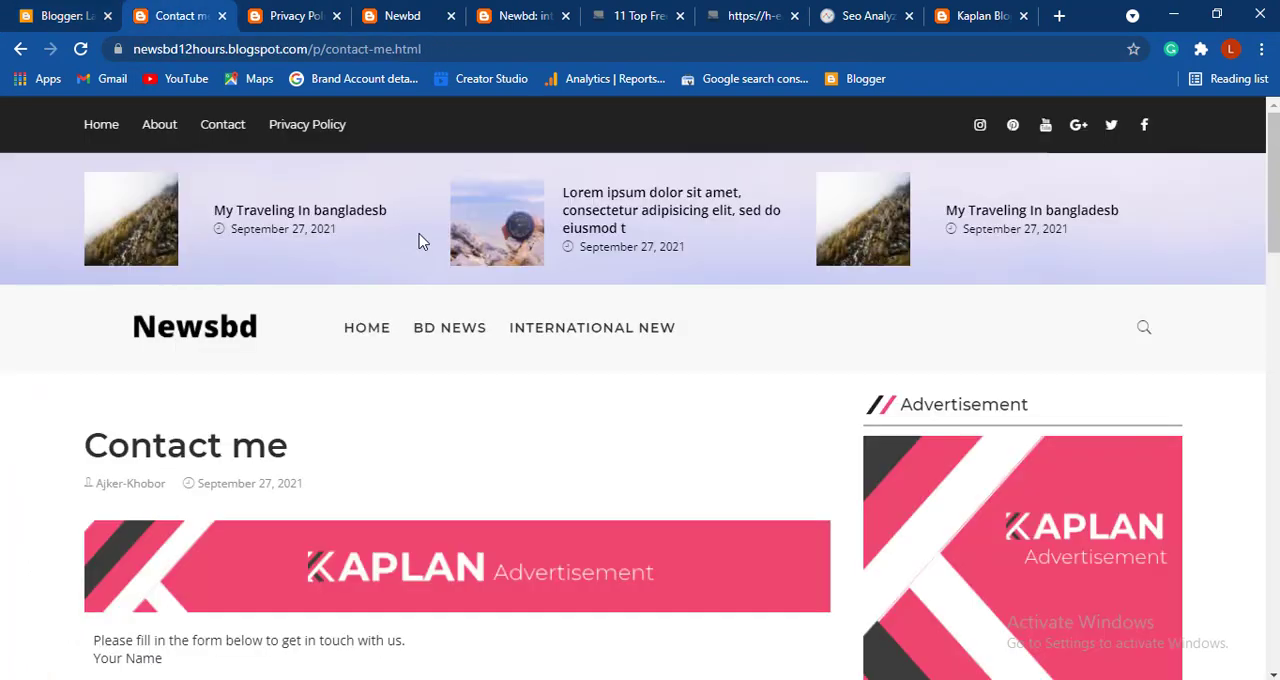
left_click(178, 338)
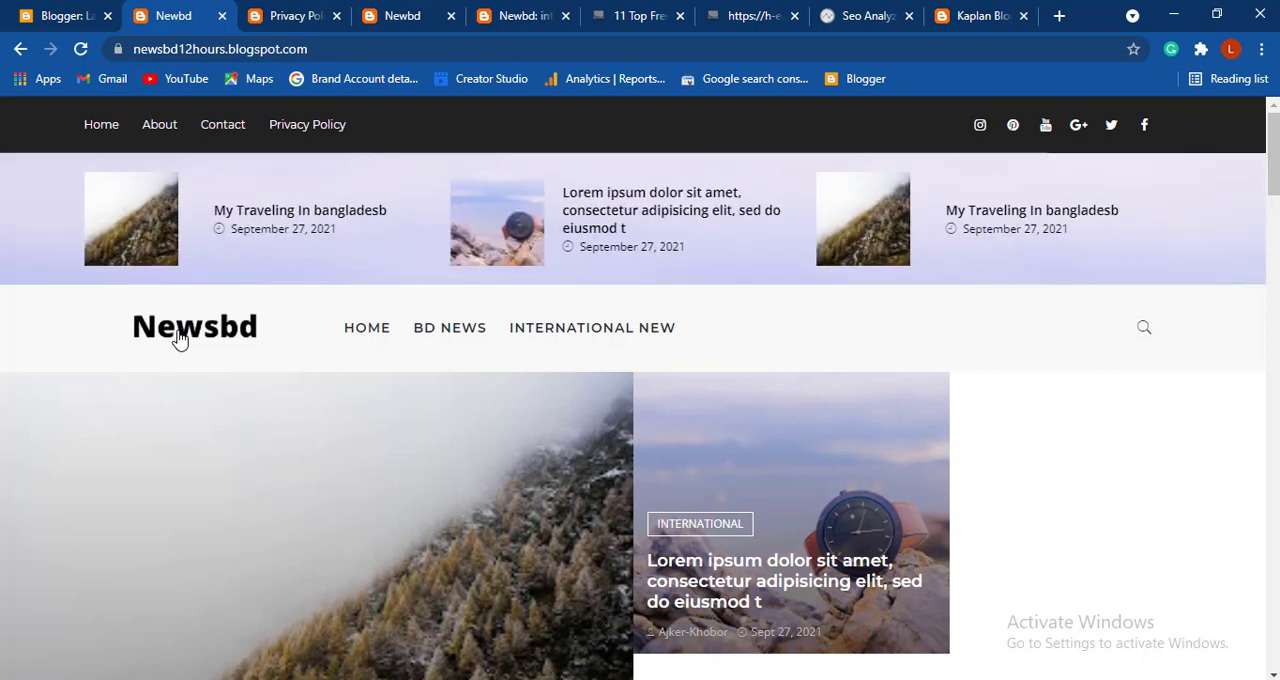
scroll(569, 357, "down", 10)
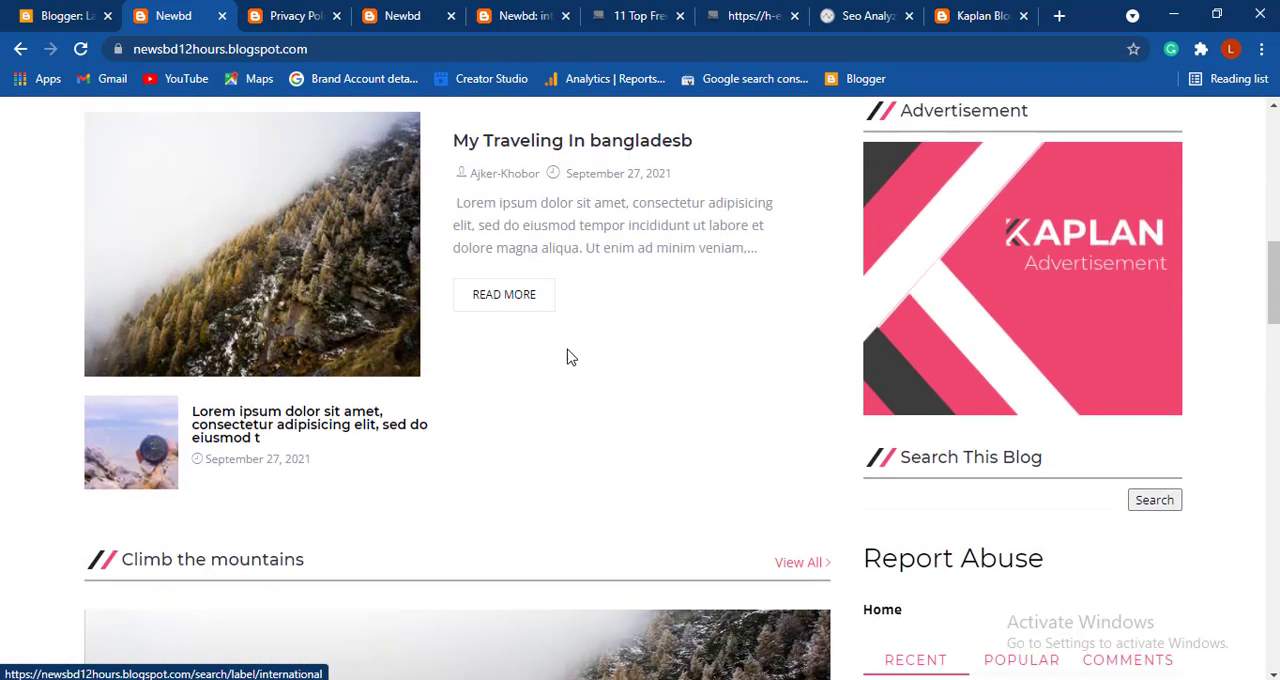
scroll(569, 355, "down", 8)
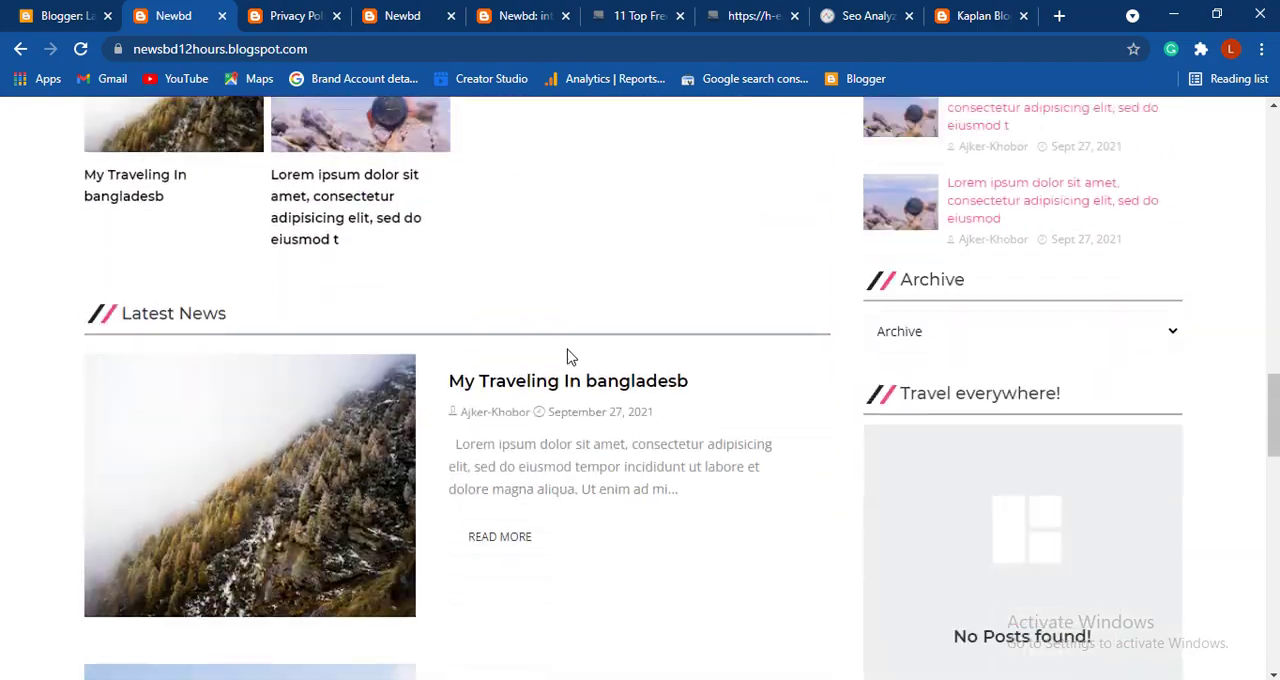
scroll(568, 349, "down", 2)
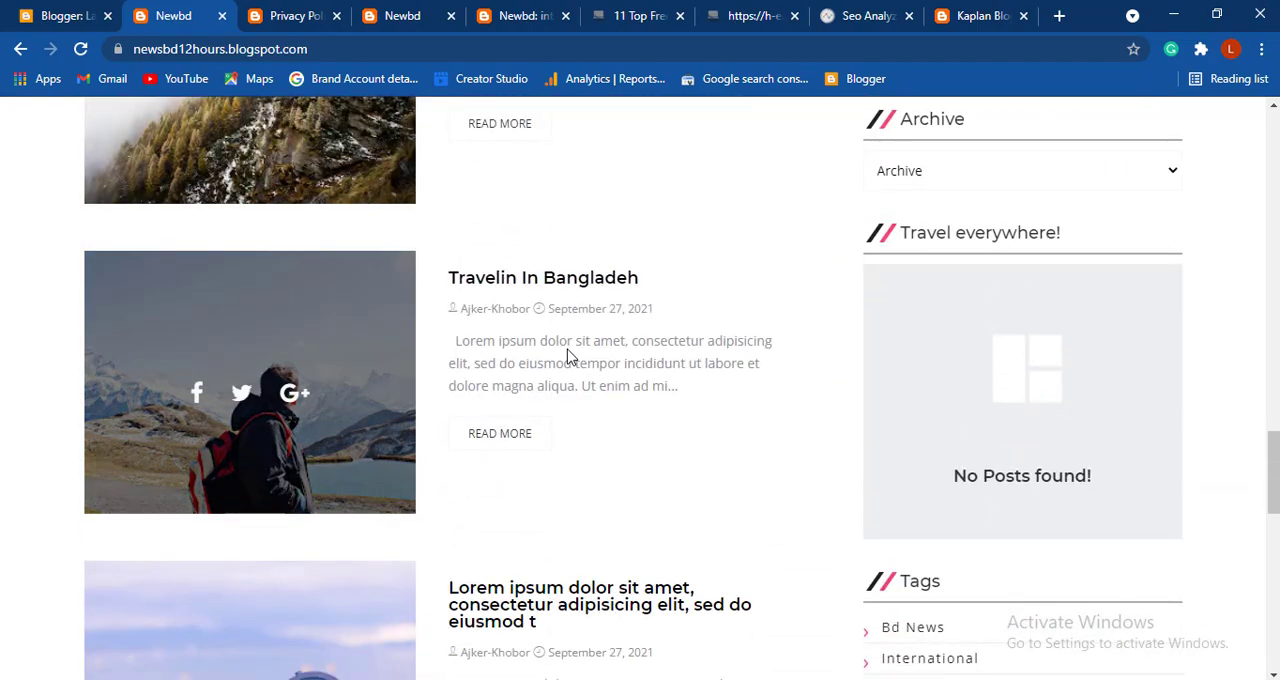
scroll(569, 357, "up", 10)
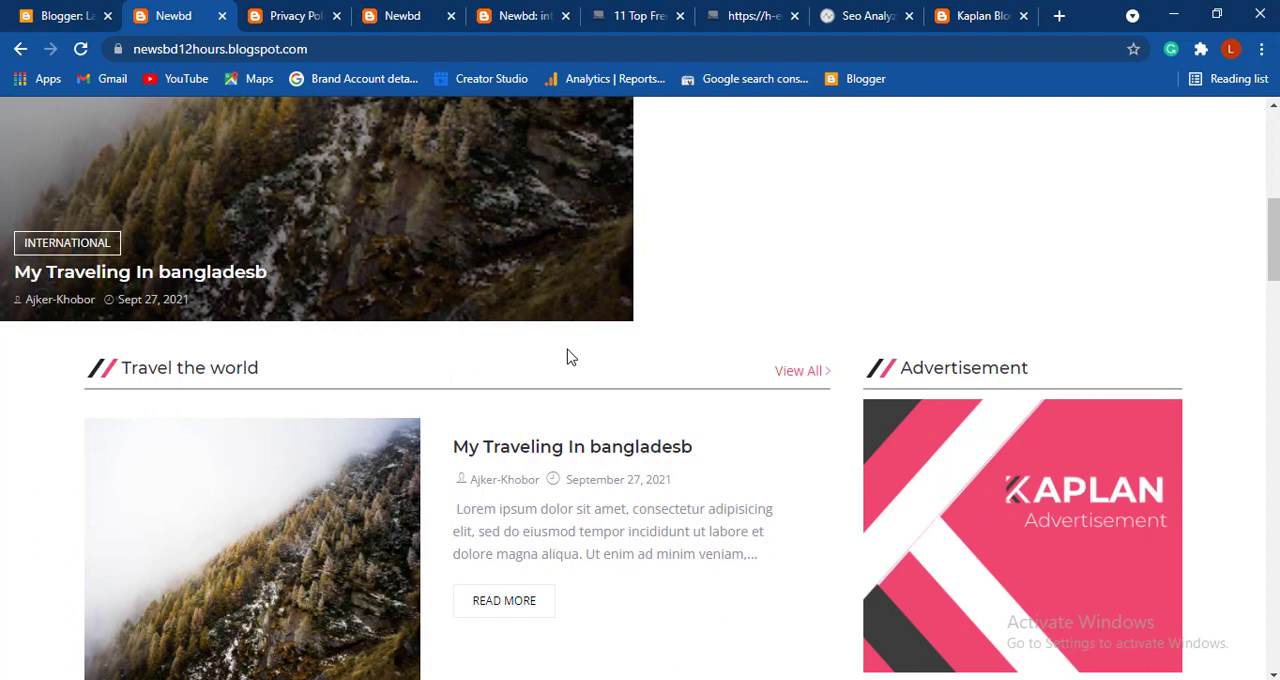
scroll(838, 316, "up", 6)
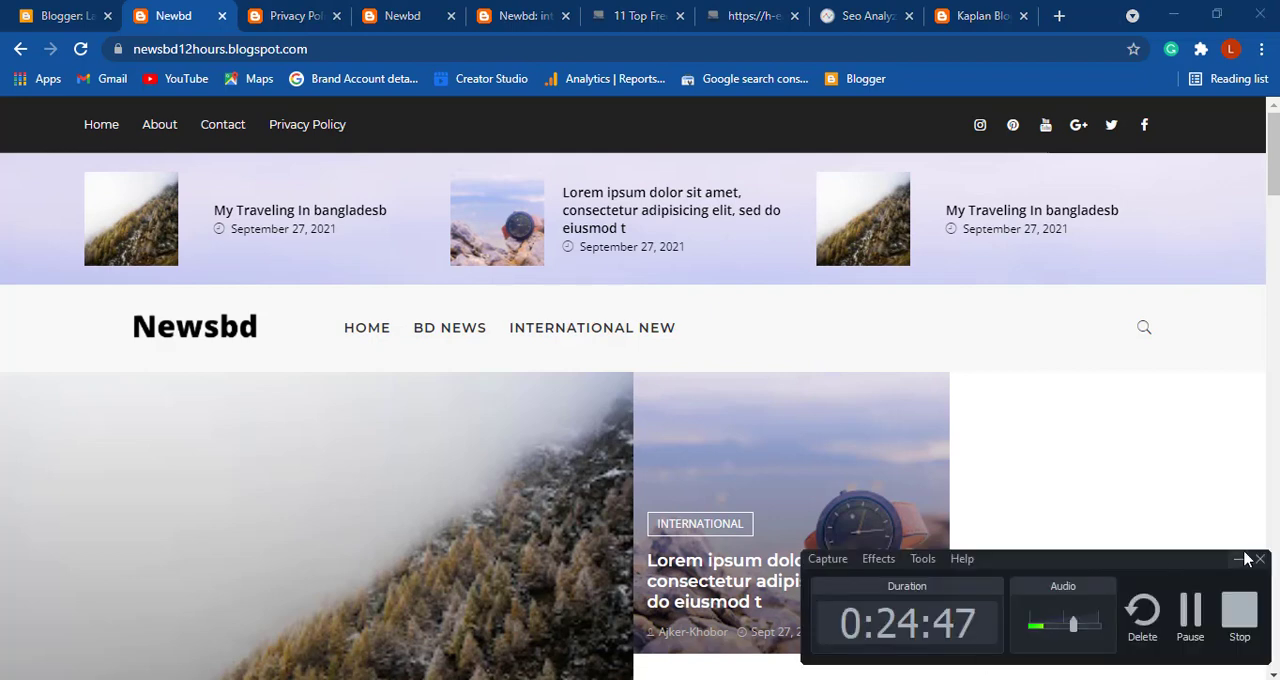
left_click(1240, 560)
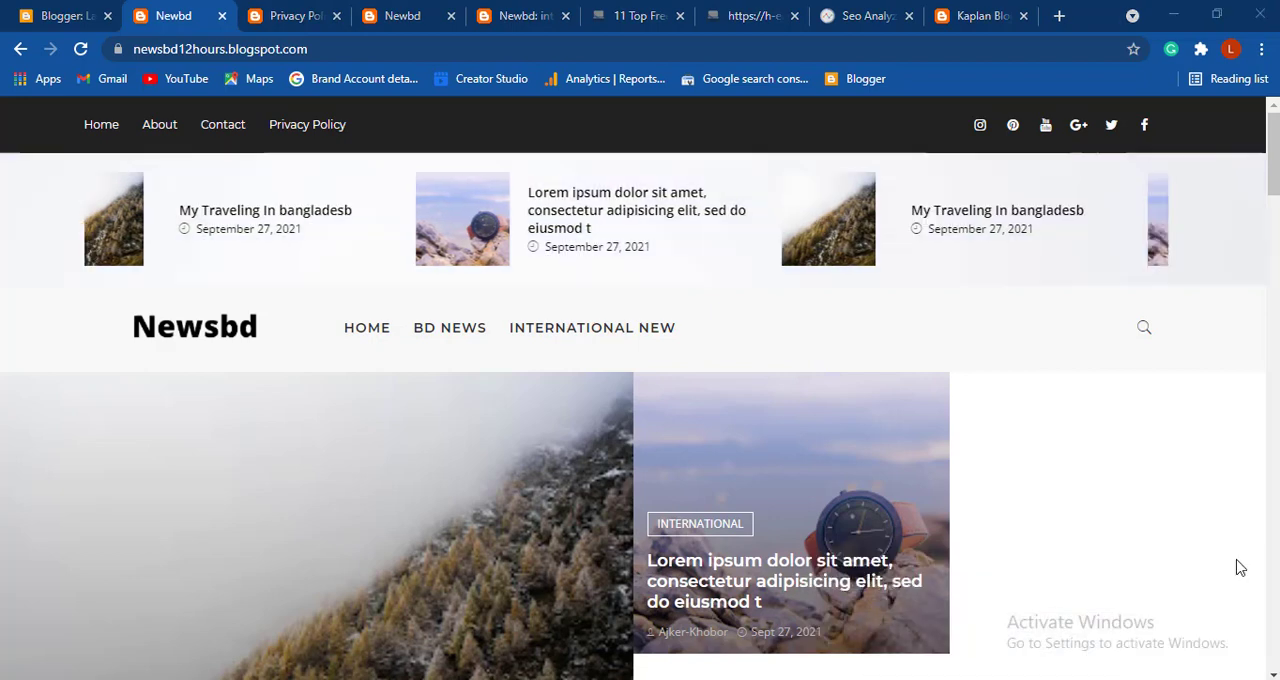